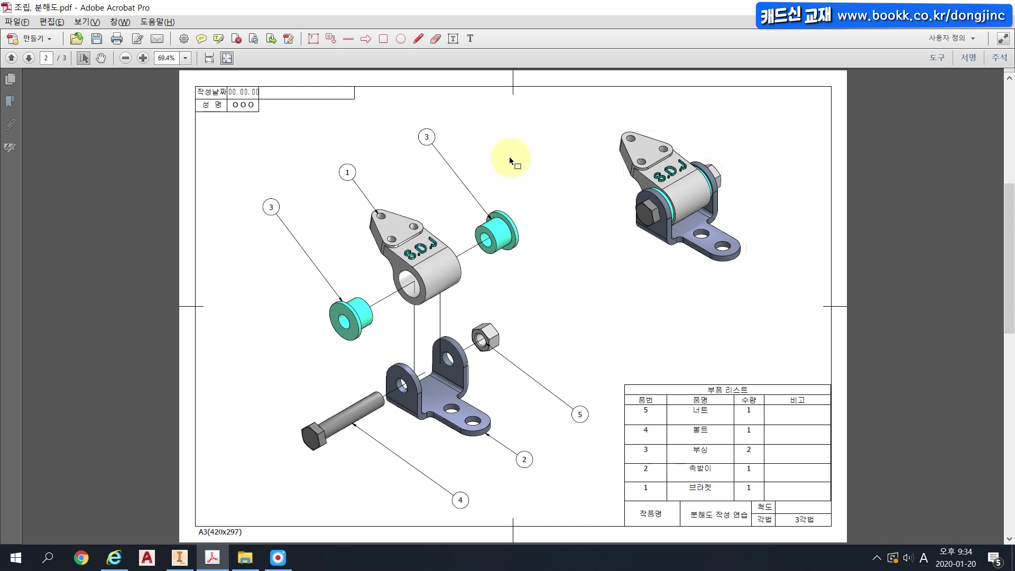
Mark up the exploded drawing with "ipt" and an arrow at the upper bushing, and "iam" with an arrow at the assembled view.
mouse_move(501, 158)
mouse_down()
mouse_move(496, 194)
mouse_move(508, 196)
mouse_up()
mouse_move(510, 130)
mouse_down()
mouse_move(511, 143)
mouse_move(513, 121)
mouse_move(517, 144)
mouse_move(552, 127)
mouse_move(540, 142)
mouse_up()
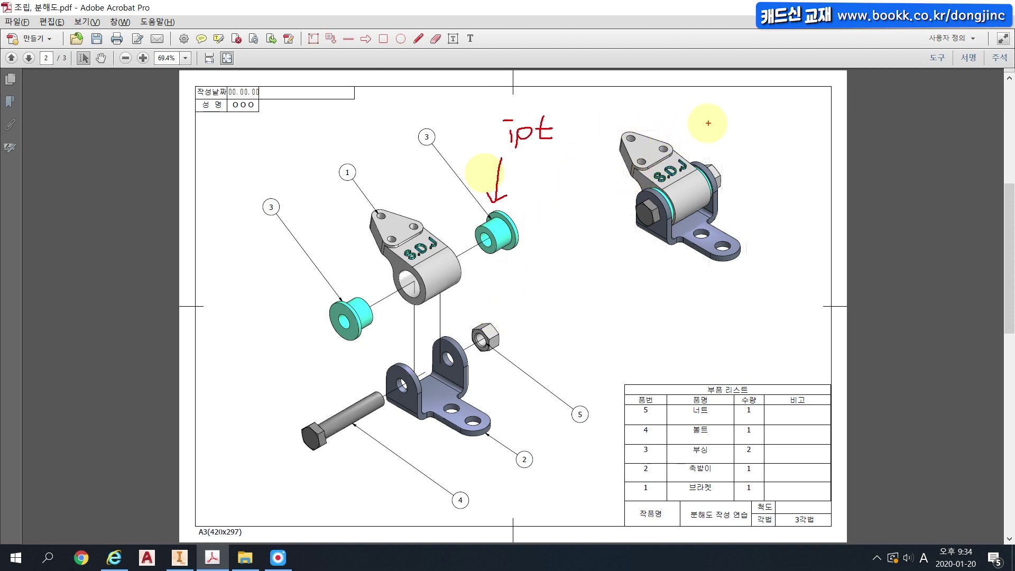
drag(710, 133, 709, 157)
drag(725, 123, 776, 127)
mouse_move(691, 126)
mouse_down()
mouse_move(697, 153)
mouse_move(735, 157)
mouse_up()
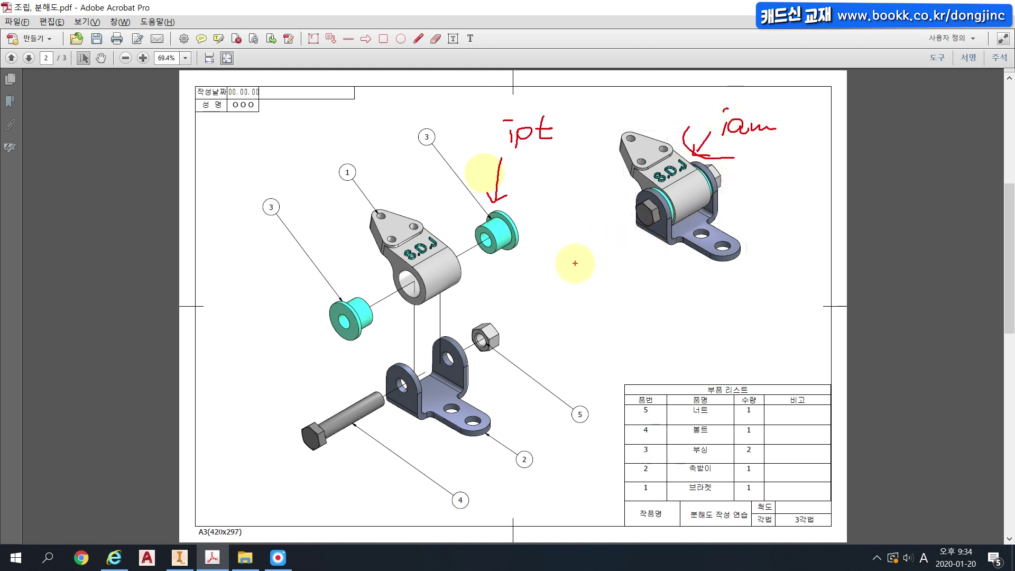
Circle the exploded parts freehand and write "ipn" beside them.
mouse_move(536, 400)
mouse_down()
mouse_move(478, 430)
mouse_move(268, 312)
mouse_move(514, 234)
mouse_move(442, 381)
mouse_up()
drag(554, 293, 553, 315)
mouse_move(555, 279)
mouse_down()
mouse_move(565, 277)
mouse_move(576, 324)
mouse_up()
mouse_move(599, 287)
mouse_down()
mouse_move(604, 305)
mouse_move(621, 304)
mouse_up()
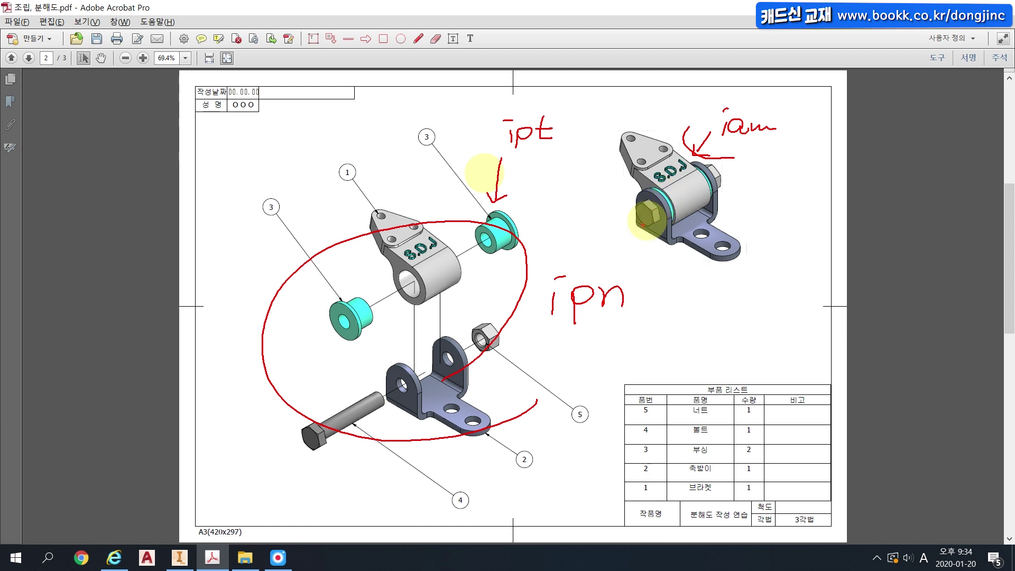
Circle the whole drawing, write "idw" beside it, underline "iam", and clear all the screen markup.
mouse_move(689, 481)
mouse_down()
mouse_move(430, 460)
mouse_move(280, 193)
mouse_move(679, 130)
mouse_move(679, 364)
mouse_move(582, 442)
mouse_up()
drag(749, 315, 747, 345)
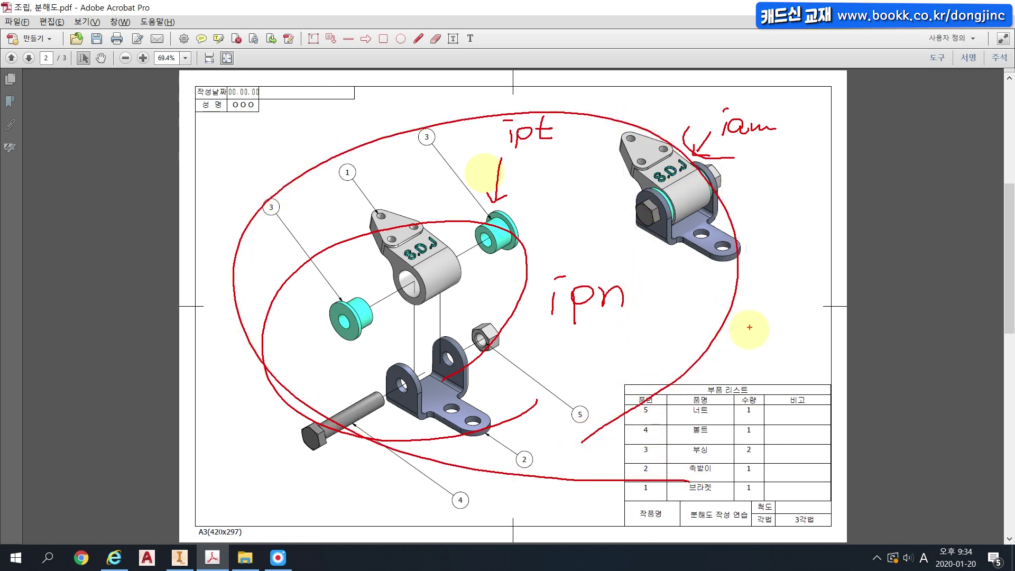
mouse_move(748, 301)
mouse_down()
mouse_move(777, 342)
mouse_move(820, 321)
mouse_up()
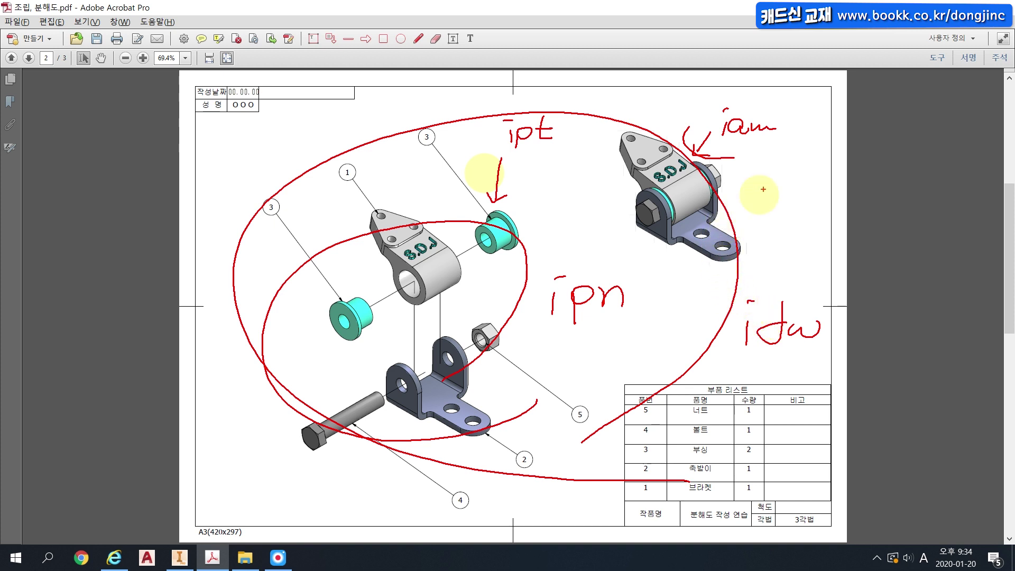
drag(729, 147, 784, 141)
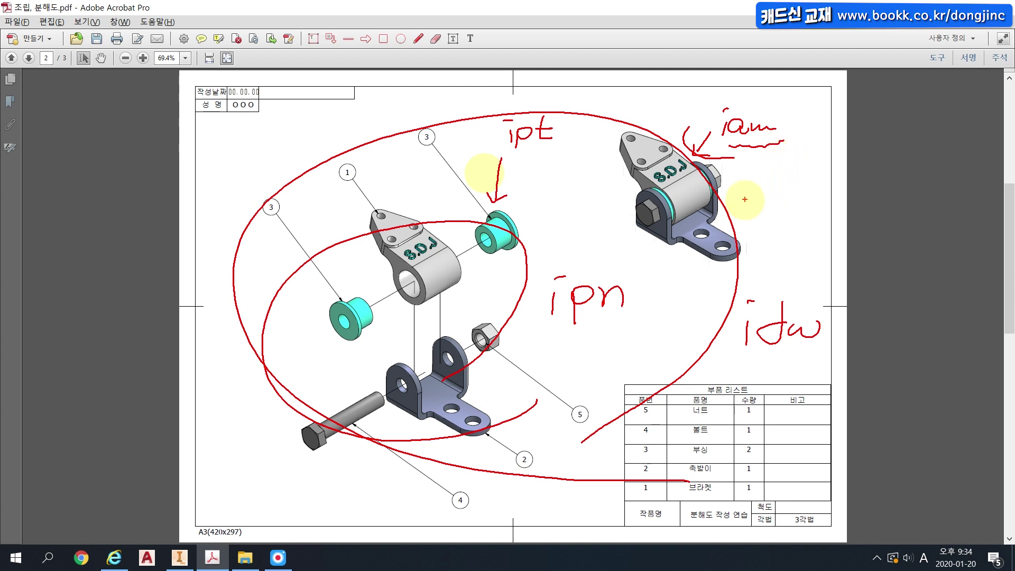
key(Escape)
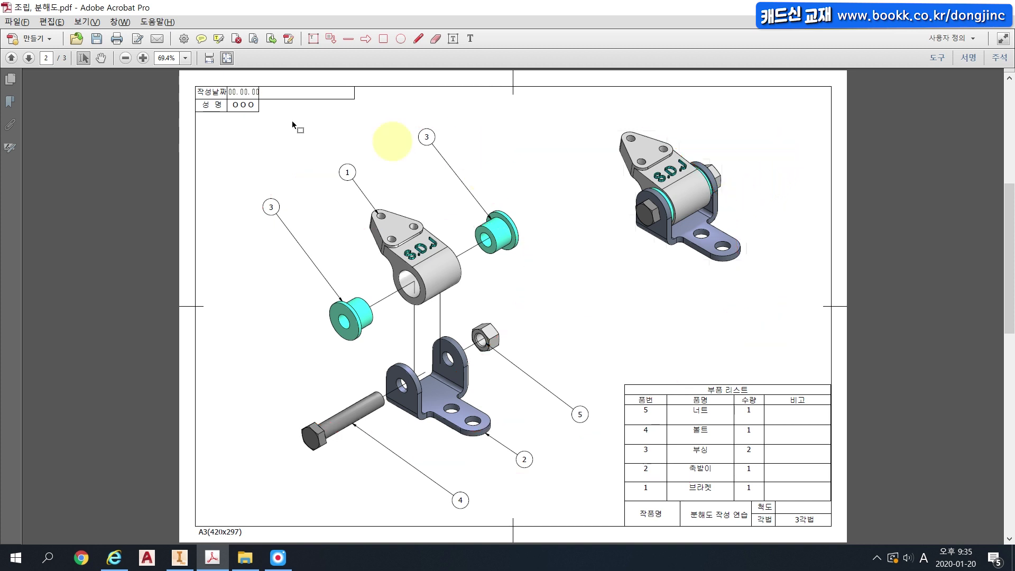
On page 3, tick the separate marker cap and body, draw an arrow from cap to body, and clear the markup.
scroll(104, 141, down, 1)
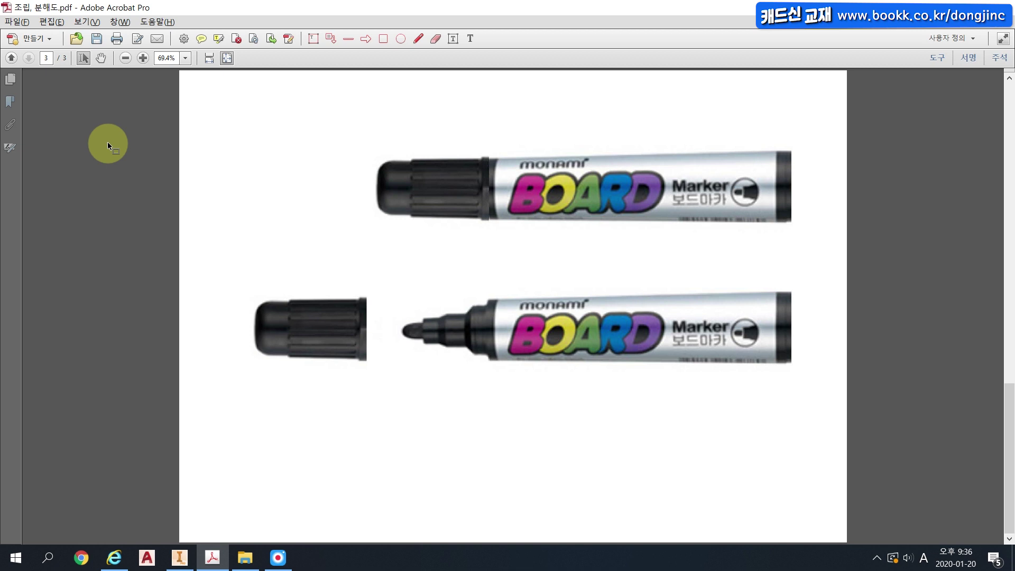
click(385, 165)
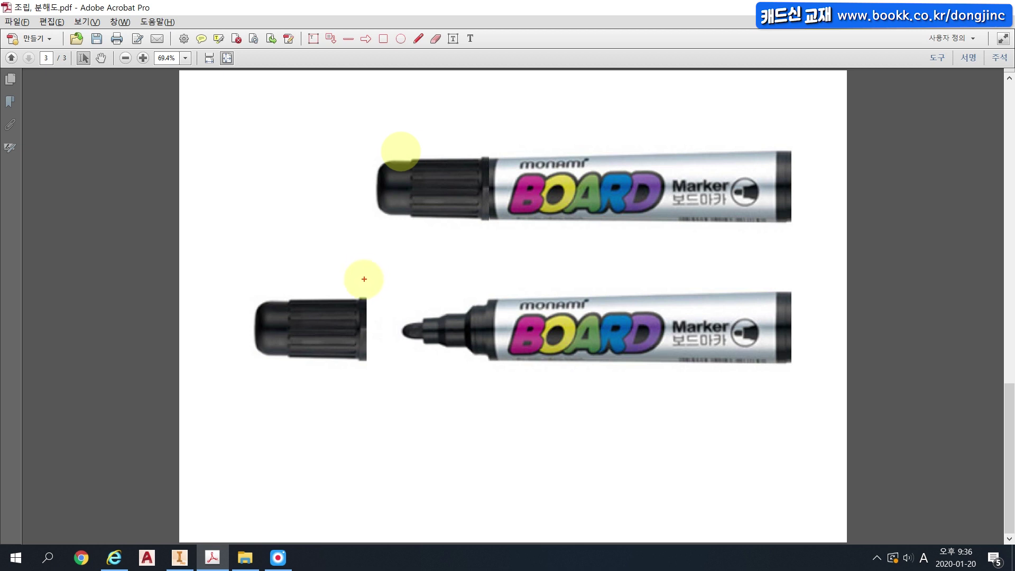
drag(322, 276, 337, 274)
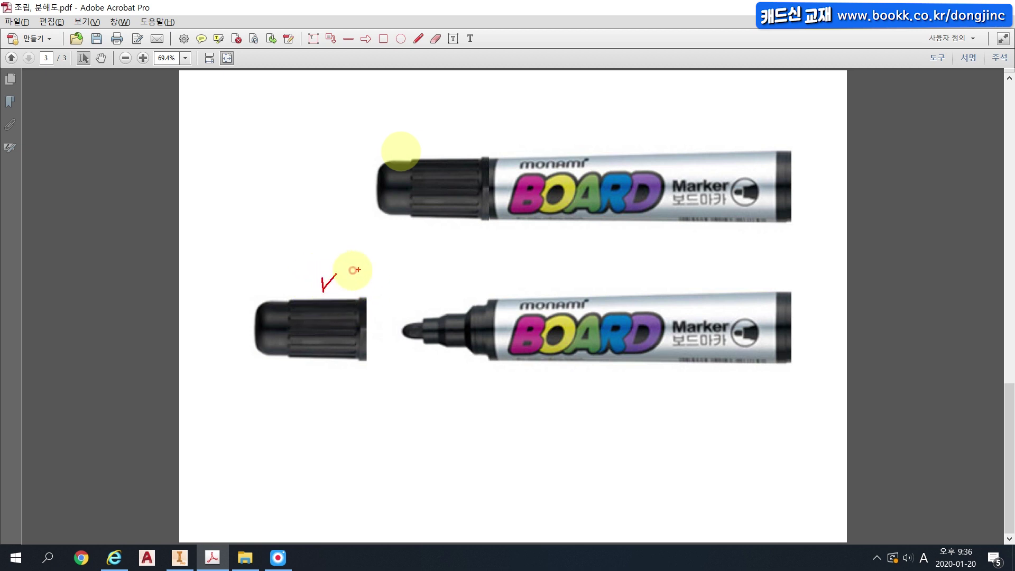
drag(522, 274, 545, 274)
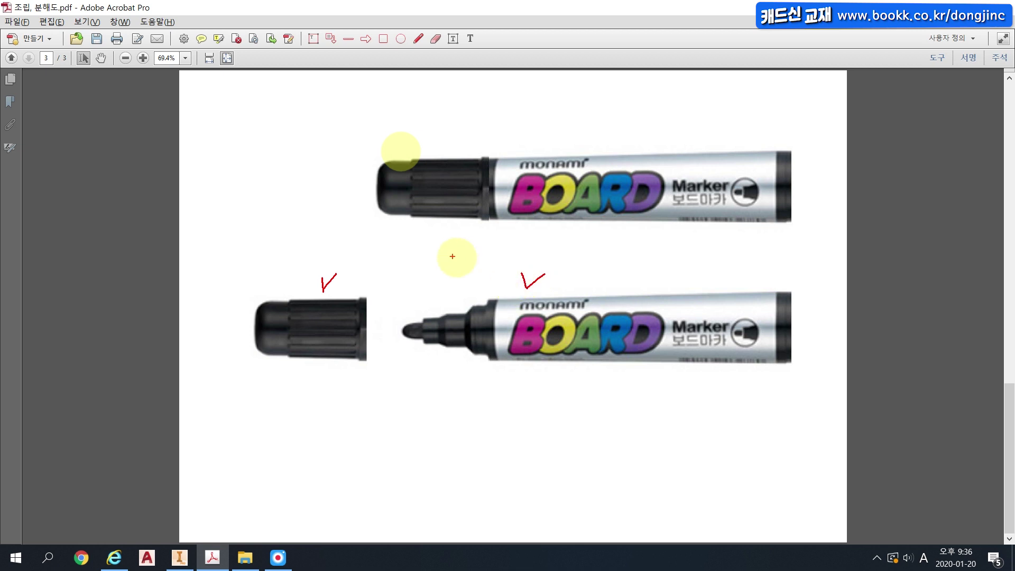
mouse_move(356, 281)
mouse_down()
mouse_move(404, 279)
mouse_move(397, 287)
mouse_up()
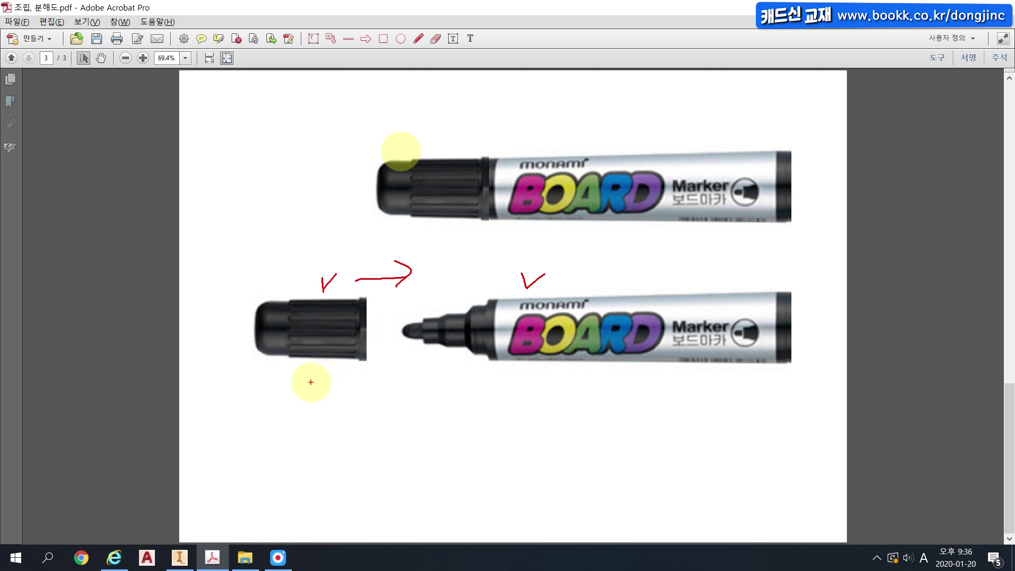
key(e)
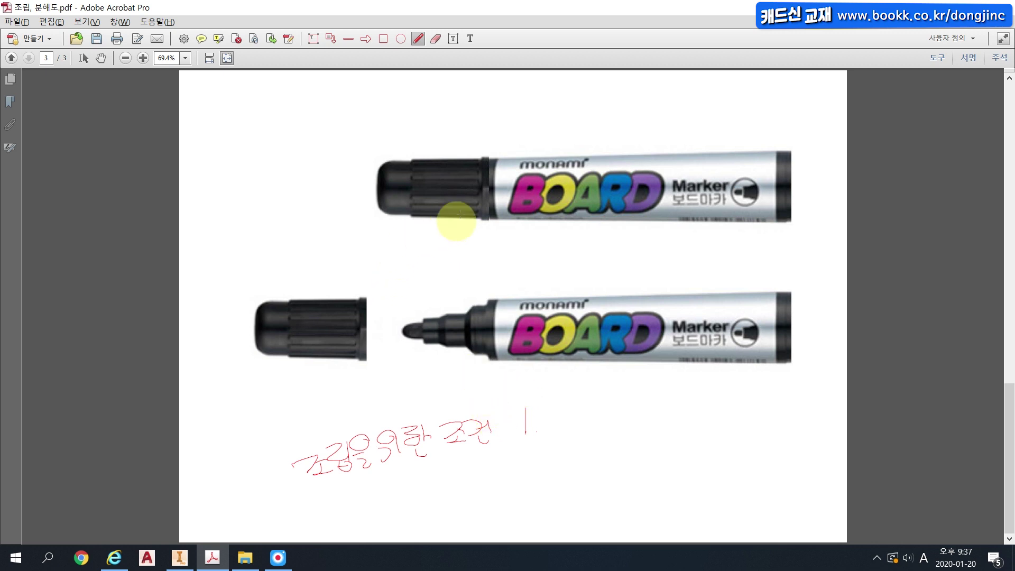
Tick the assembled marker's cap and body, trace the mating faces on the separated parts, and write condition 1 as "면/면 일치".
drag(439, 144, 455, 149)
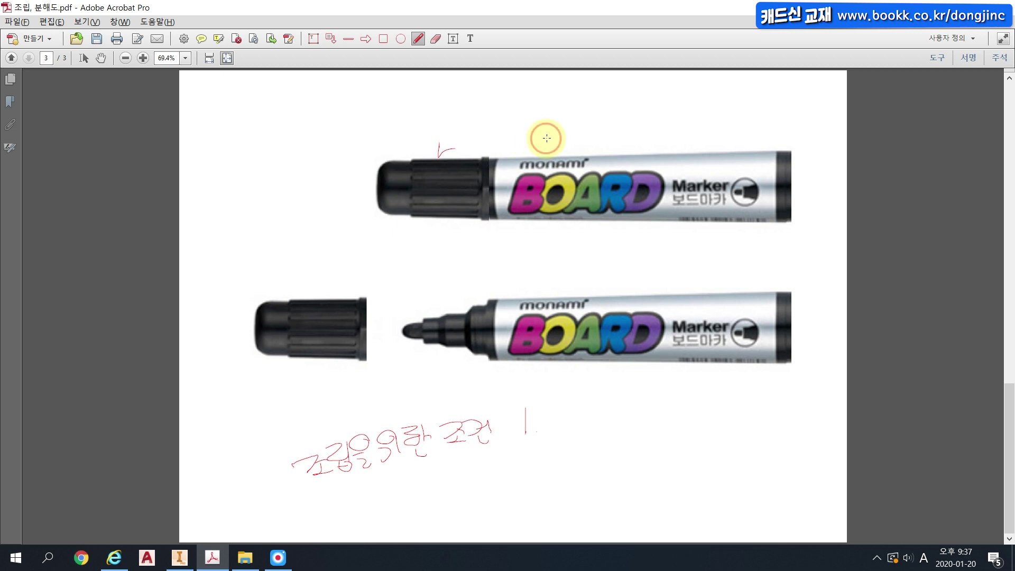
drag(549, 138, 565, 139)
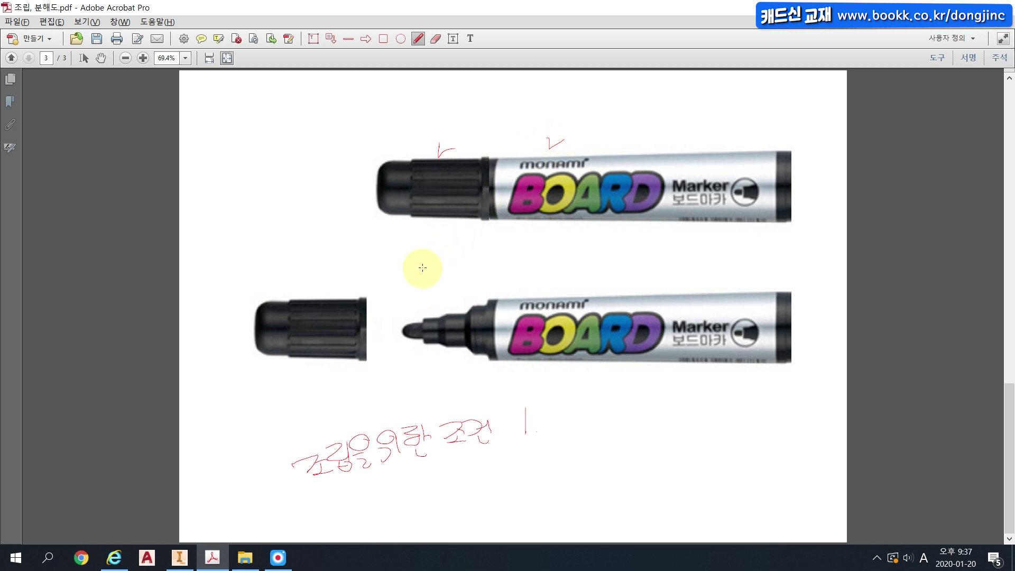
drag(366, 295, 368, 350)
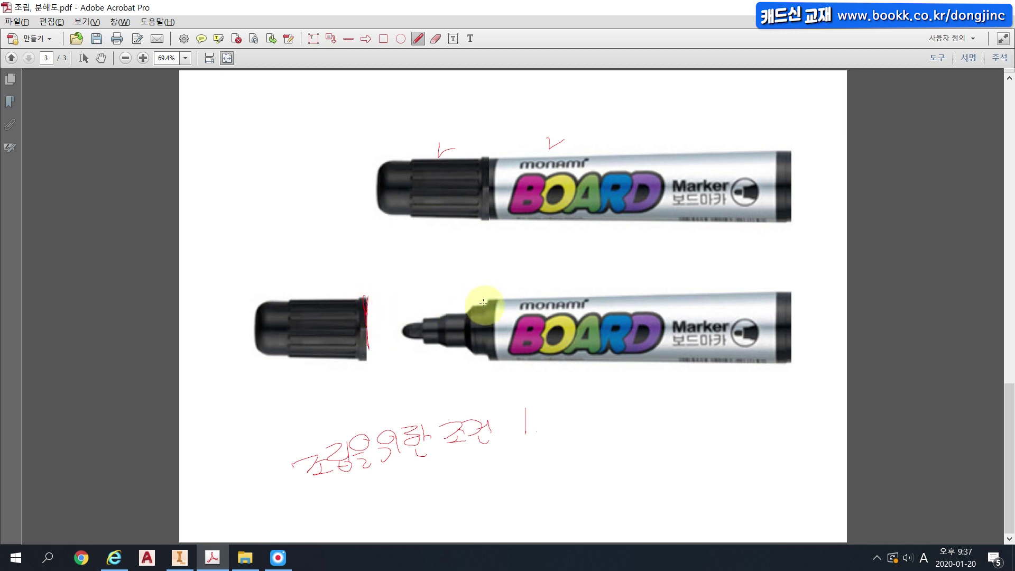
drag(487, 299, 488, 363)
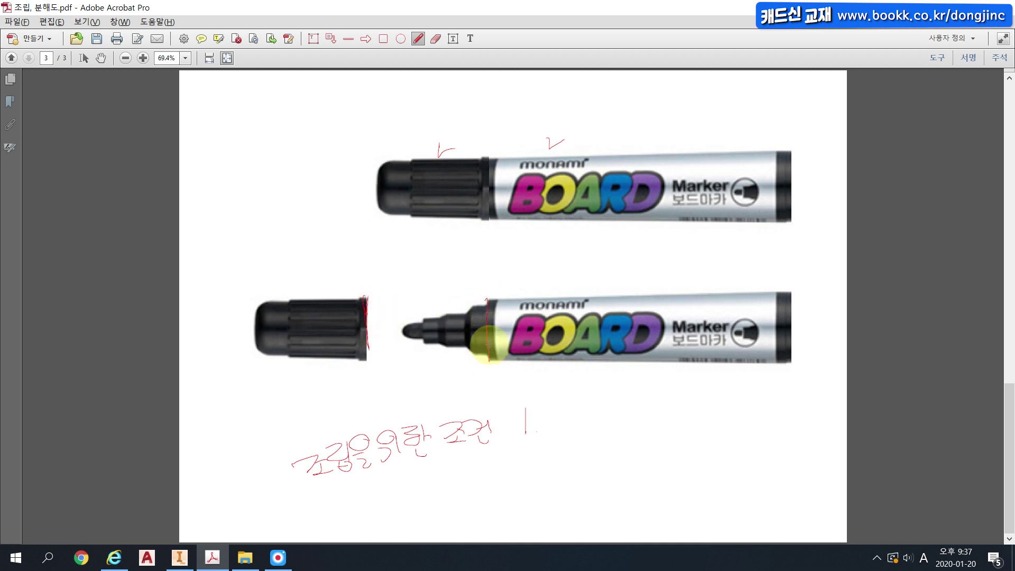
mouse_move(556, 406)
mouse_down()
mouse_move(578, 420)
mouse_move(601, 404)
mouse_move(612, 413)
mouse_move(624, 402)
mouse_move(623, 412)
mouse_move(695, 406)
mouse_move(696, 420)
mouse_move(748, 395)
mouse_up()
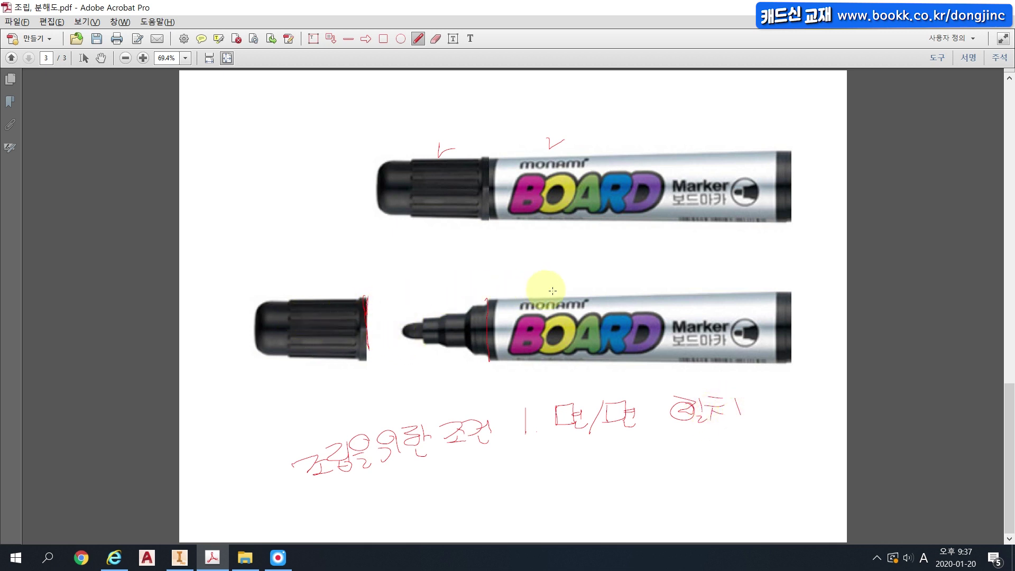
Draw the centre axes through the separated cap and marker body, and write condition 2 as "축/축 일치".
drag(250, 328, 370, 324)
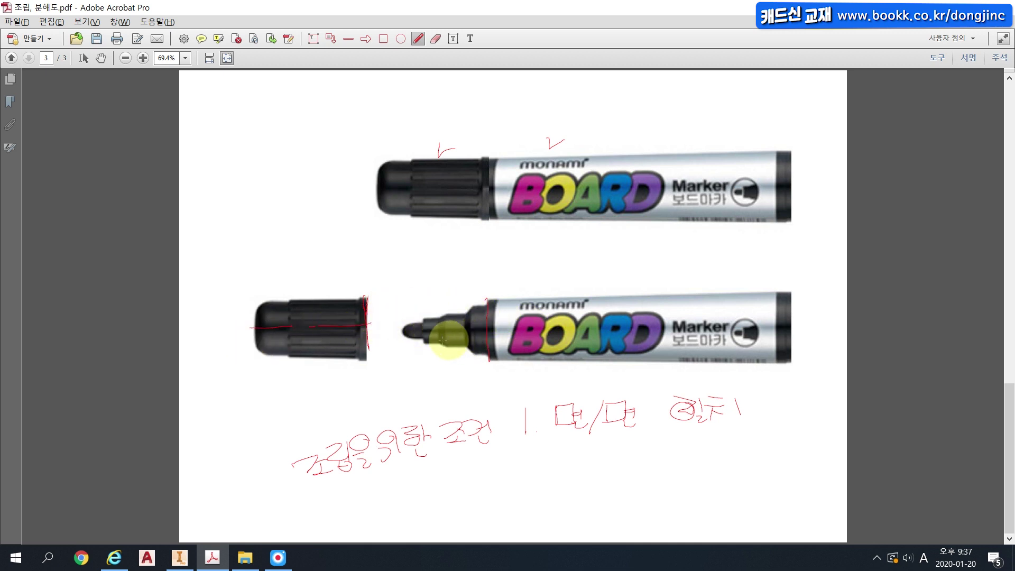
drag(419, 332, 760, 331)
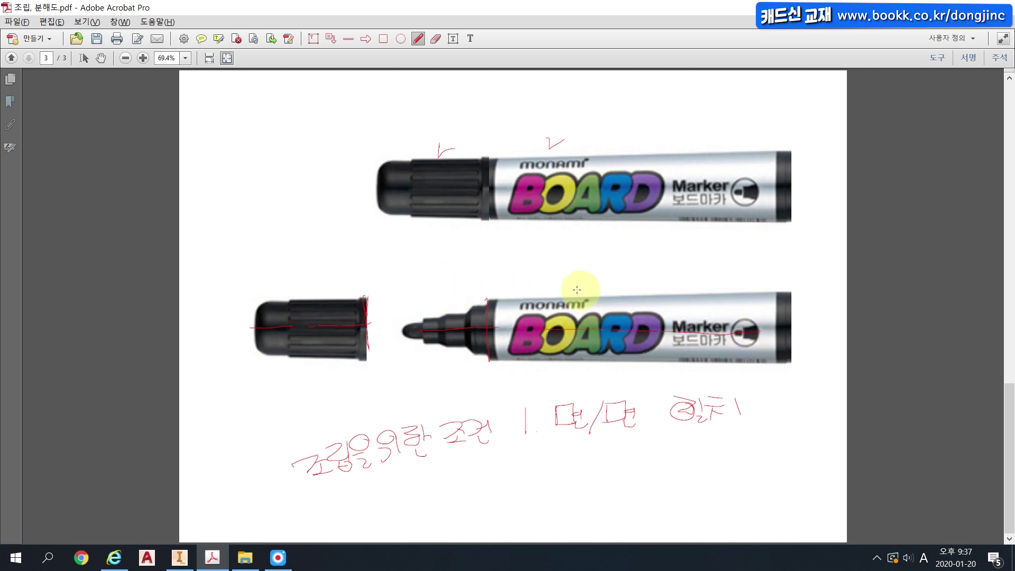
mouse_move(520, 461)
mouse_down()
mouse_move(521, 483)
mouse_move(542, 482)
mouse_up()
mouse_move(559, 446)
mouse_down()
mouse_move(565, 467)
mouse_move(585, 470)
mouse_move(617, 437)
mouse_move(625, 451)
mouse_move(612, 465)
mouse_move(628, 472)
mouse_up()
drag(680, 437, 702, 447)
drag(694, 446, 707, 463)
mouse_move(711, 437)
mouse_down()
mouse_move(728, 436)
mouse_move(715, 449)
mouse_move(744, 454)
mouse_up()
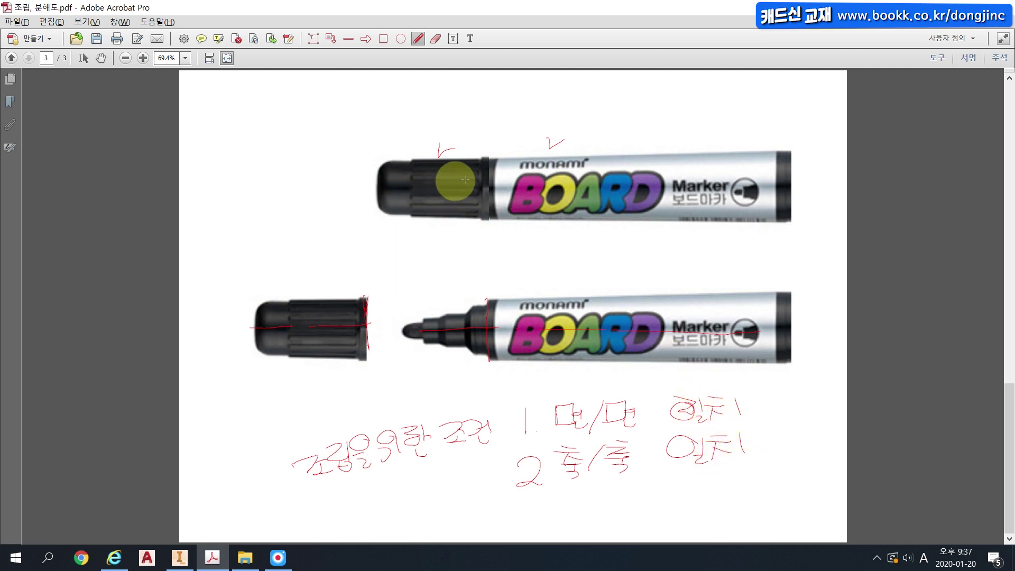
Trace the shared mating face and common axis on the assembled marker, and return to the exploded drawing on page 2.
drag(488, 155, 487, 224)
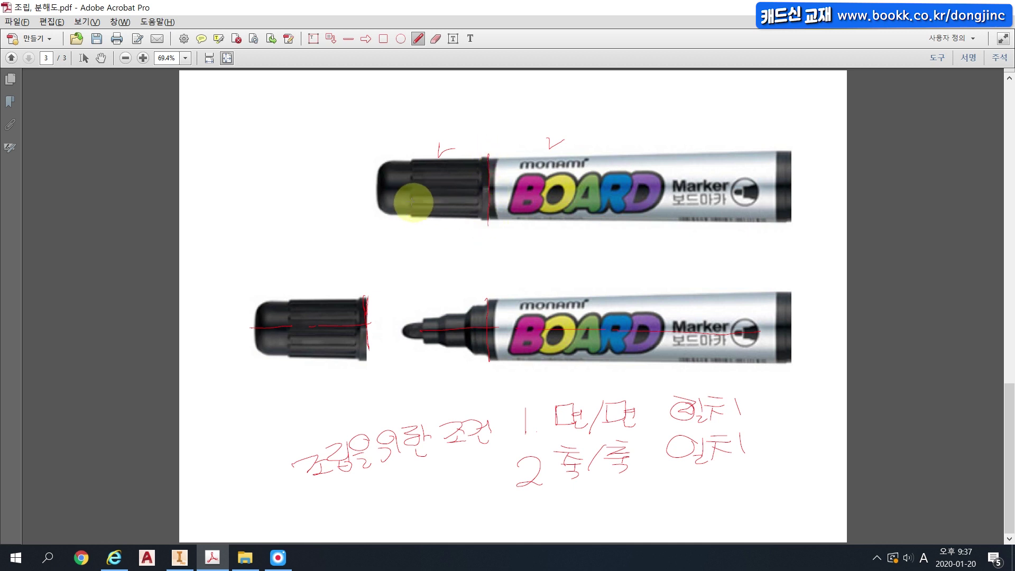
mouse_move(382, 187)
mouse_down()
mouse_move(708, 187)
mouse_move(688, 180)
mouse_up()
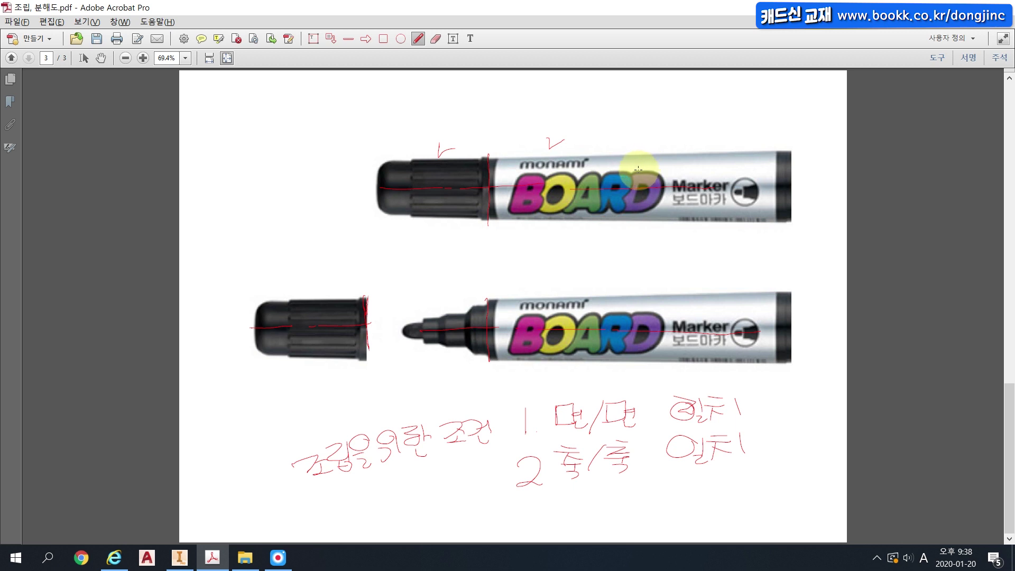
key(Page_Up)
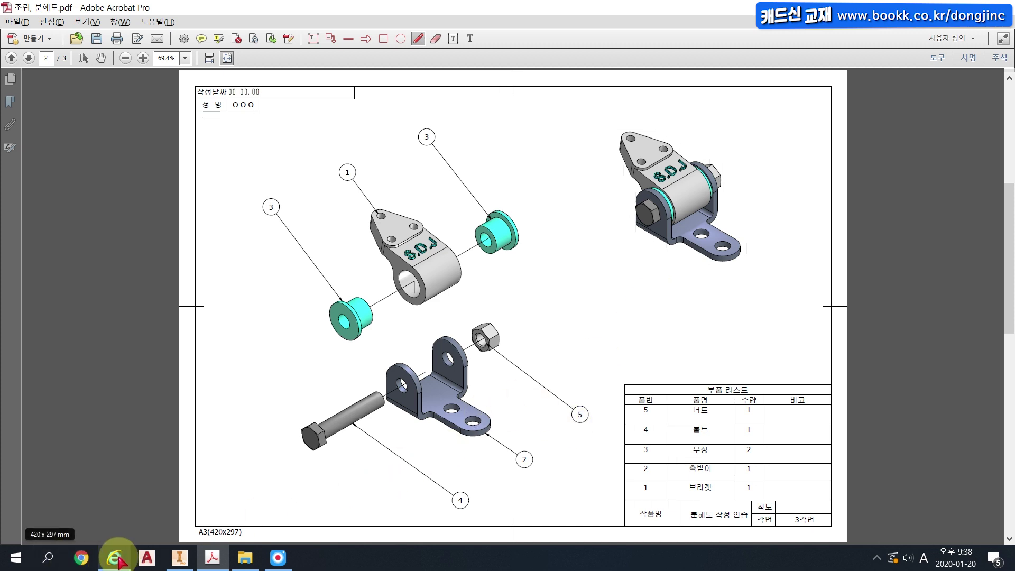
Switch to Internet Explorer and download all files of the 인벤터 조립품 Google Drive folder as a ZIP.
click(124, 560)
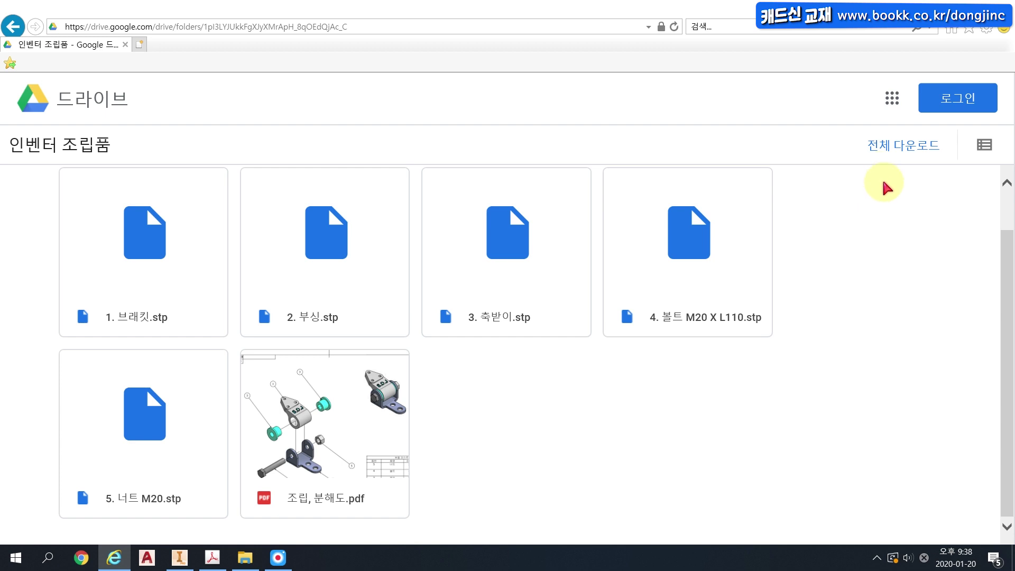
click(901, 148)
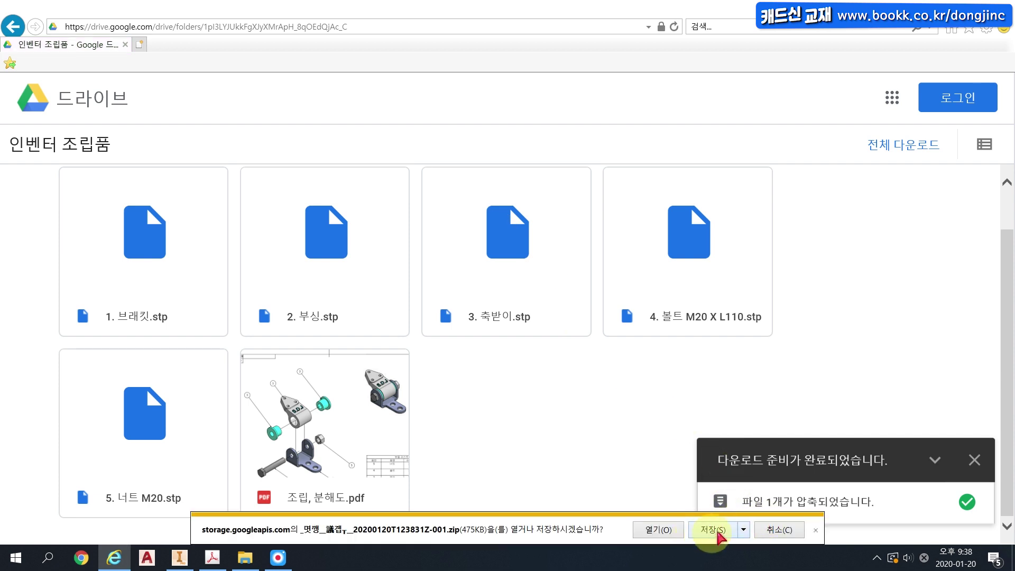
click(744, 529)
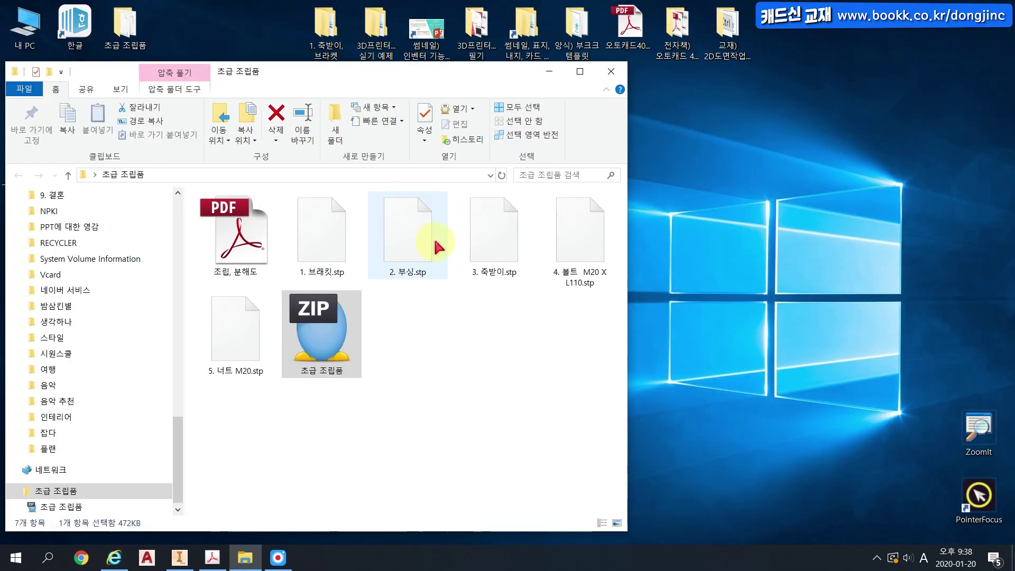
Reposition the 초급 조립품 folder window, write "stp" in a box over it, and tick the 1. 브래킷.stp file.
drag(434, 78, 449, 72)
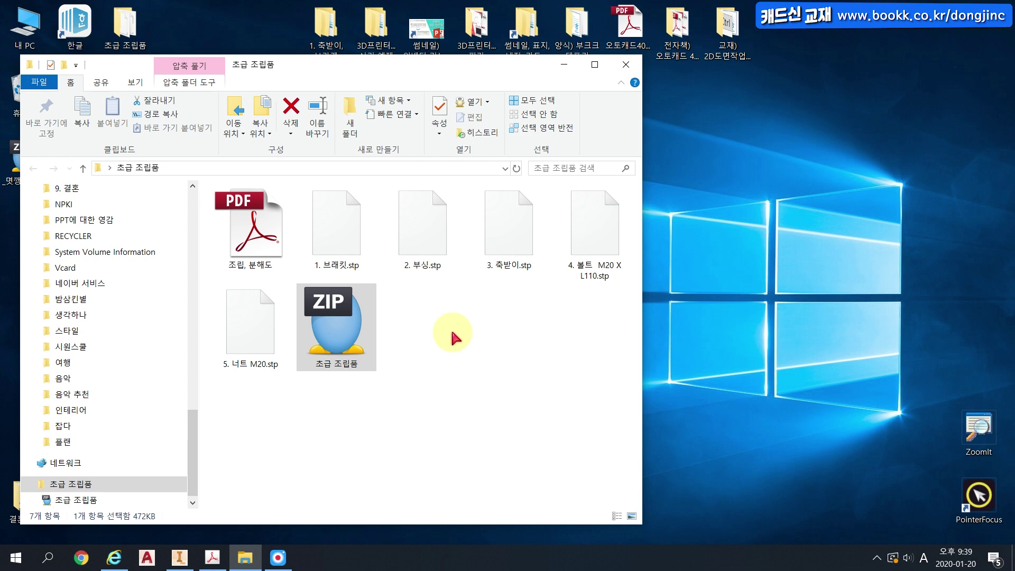
key(ctrl+2)
mouse_move(494, 320)
mouse_down()
mouse_move(474, 342)
mouse_move(502, 340)
mouse_up()
mouse_move(494, 322)
mouse_down()
mouse_move(521, 319)
mouse_move(543, 333)
mouse_move(526, 351)
mouse_up()
mouse_move(462, 292)
mouse_down()
mouse_move(464, 344)
mouse_move(544, 334)
mouse_move(449, 354)
mouse_up()
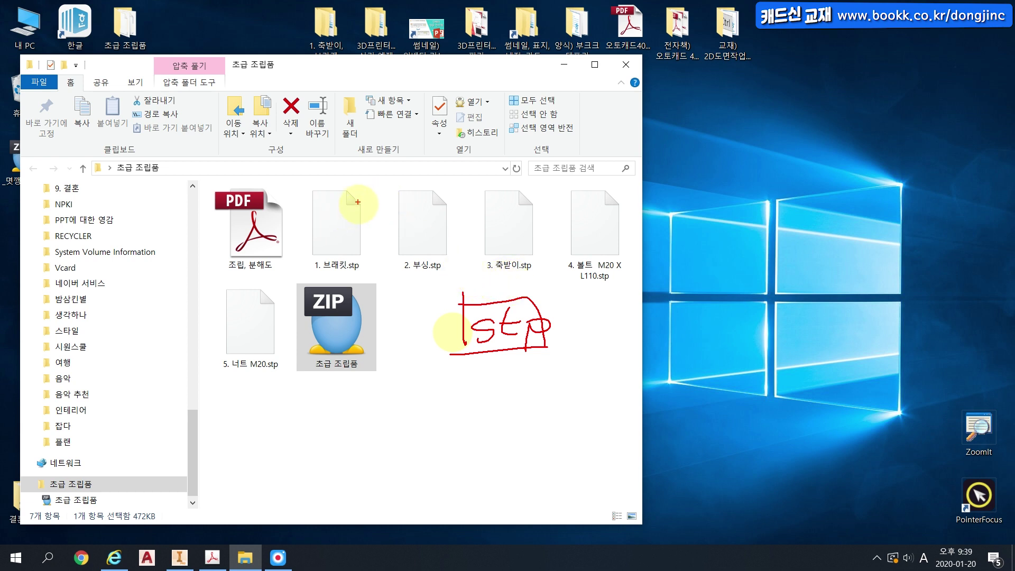
drag(362, 197, 380, 193)
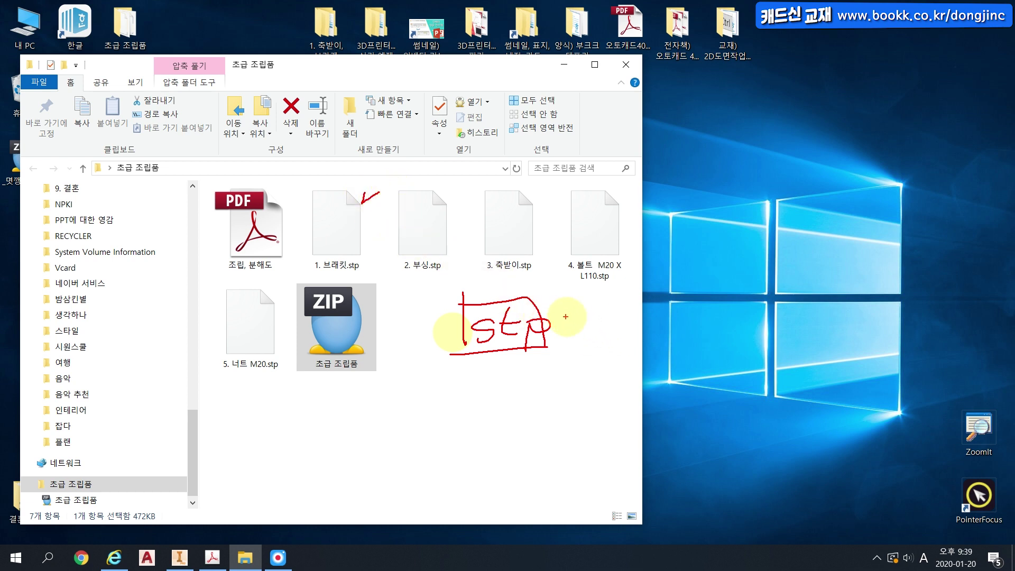
Draw an arrow from "stp" to a handwritten "ipt", and clear the screen markup.
mouse_move(561, 321)
mouse_down()
mouse_move(581, 310)
mouse_move(612, 319)
mouse_move(612, 335)
mouse_up()
mouse_move(610, 302)
mouse_down()
mouse_move(630, 321)
mouse_move(625, 347)
mouse_up()
mouse_move(628, 319)
mouse_down()
mouse_move(648, 315)
mouse_move(629, 326)
mouse_up()
drag(651, 313, 680, 312)
mouse_move(665, 296)
mouse_down()
mouse_move(665, 328)
mouse_move(682, 328)
mouse_up()
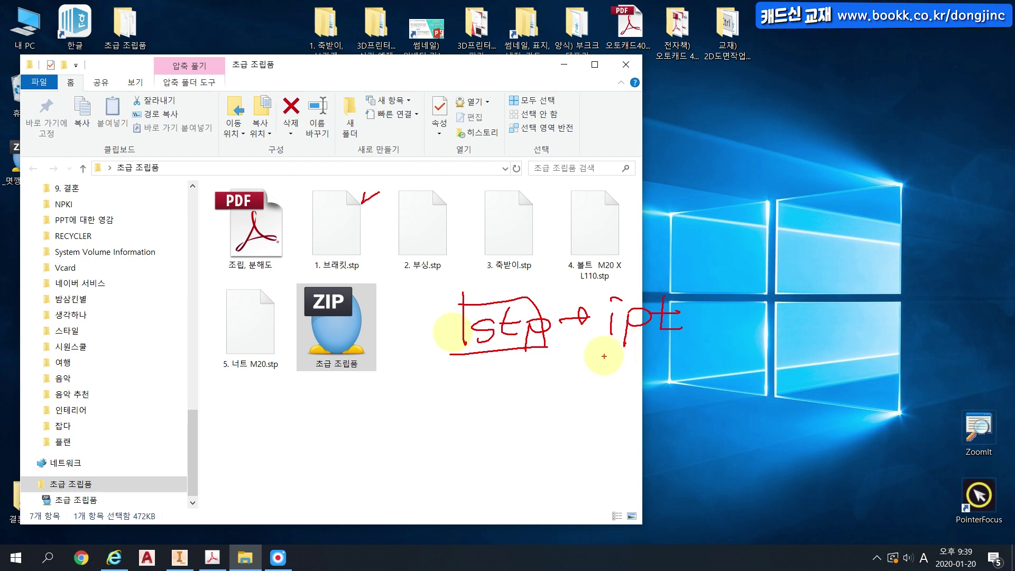
key(Escape)
Select the five STP files from 1. 브래킷.stp to 5. 너트 M20.stp and open them together in Autodesk Inventor.
click(423, 402)
shift+click(338, 484)
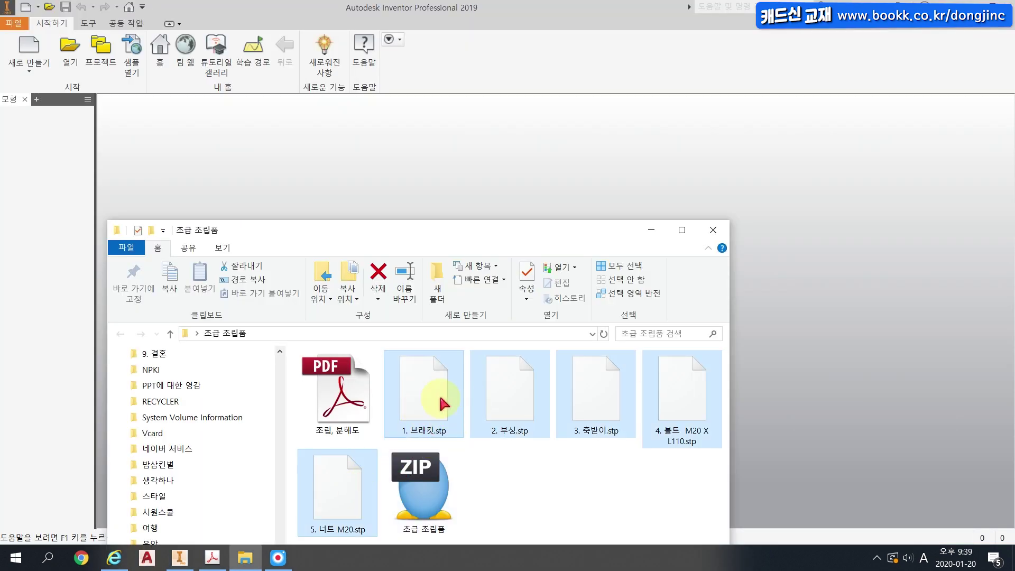
drag(437, 403, 465, 188)
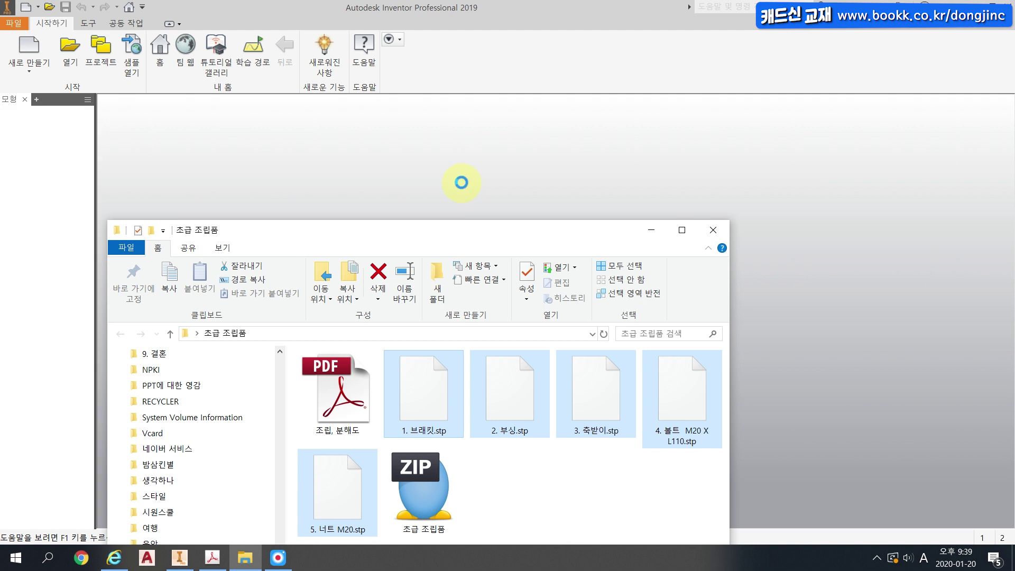
click(772, 168)
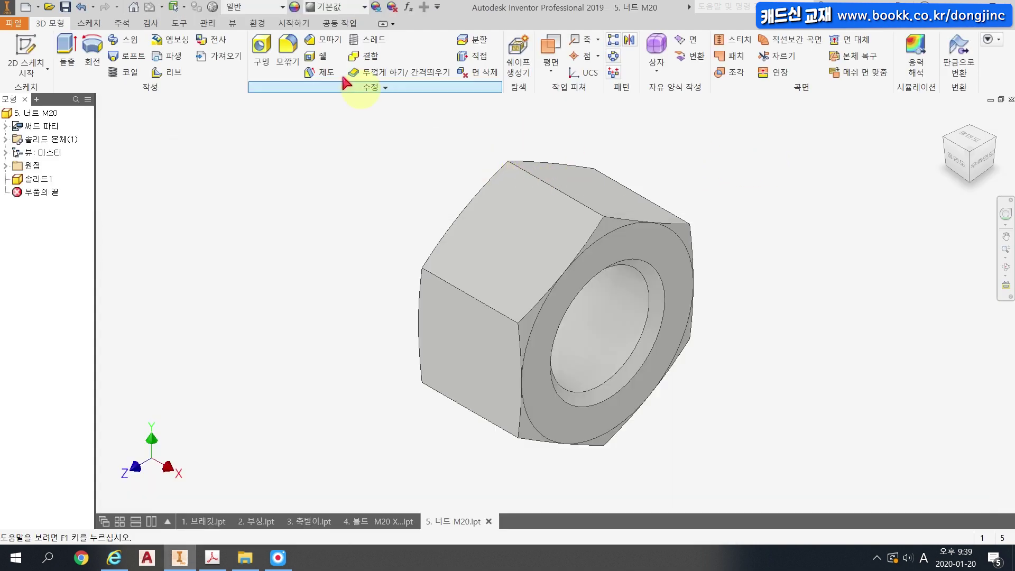
Save the nut as Inventor part 5. 너트 M20 in the 초급 조립품 folder, and close it without saving further changes.
click(15, 24)
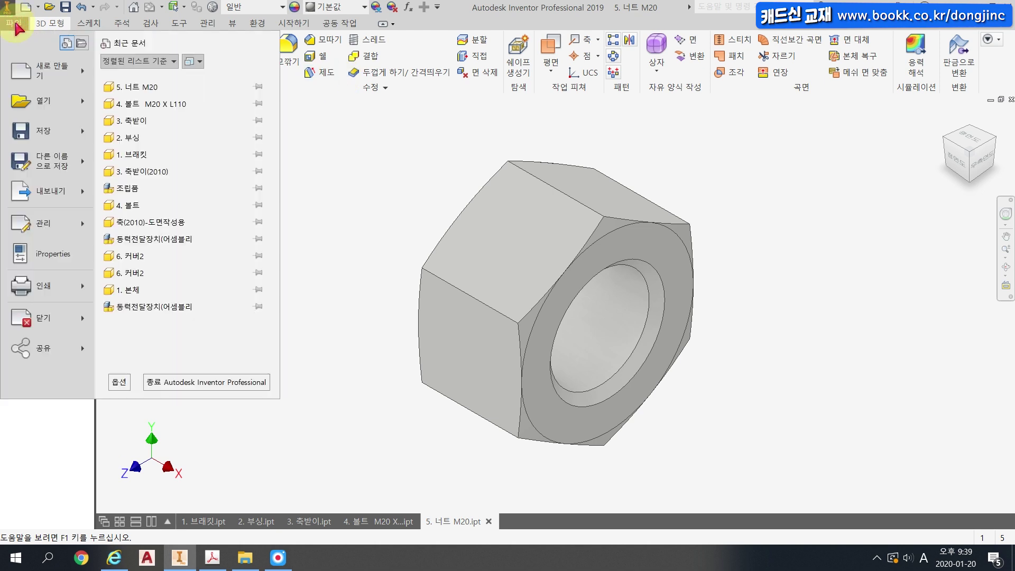
mouse_move(59, 169)
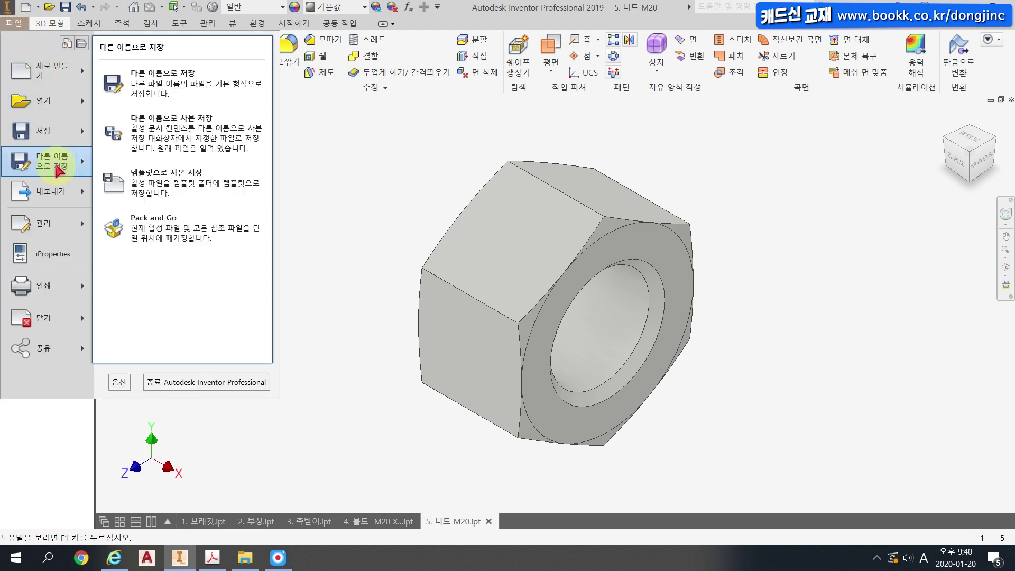
click(56, 167)
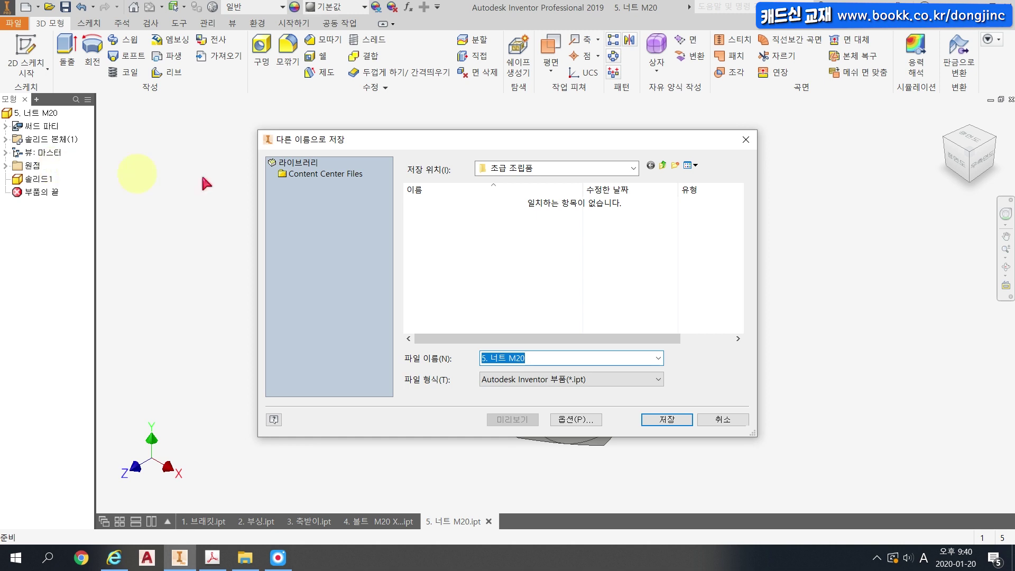
click(553, 168)
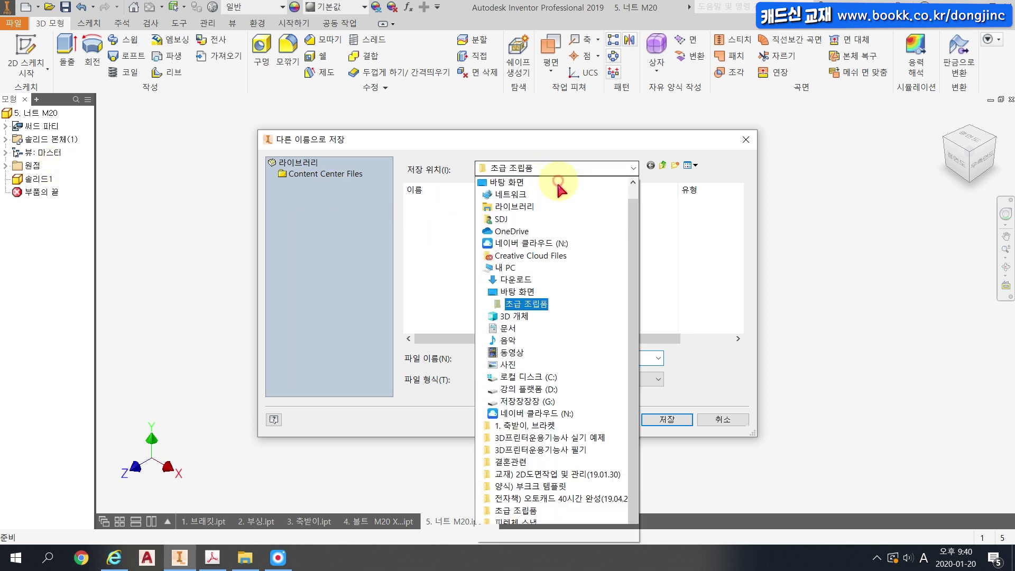
click(526, 426)
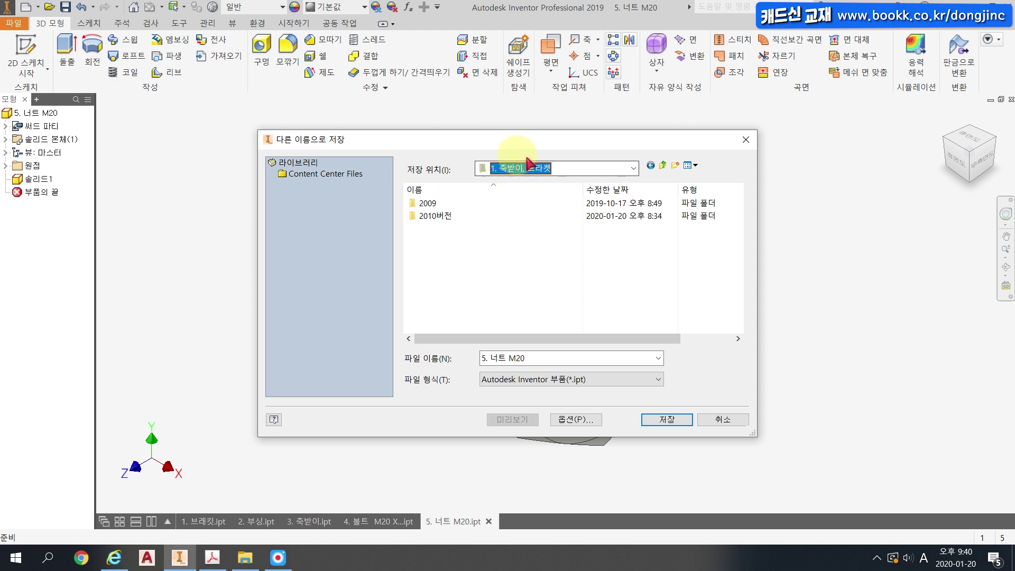
click(662, 166)
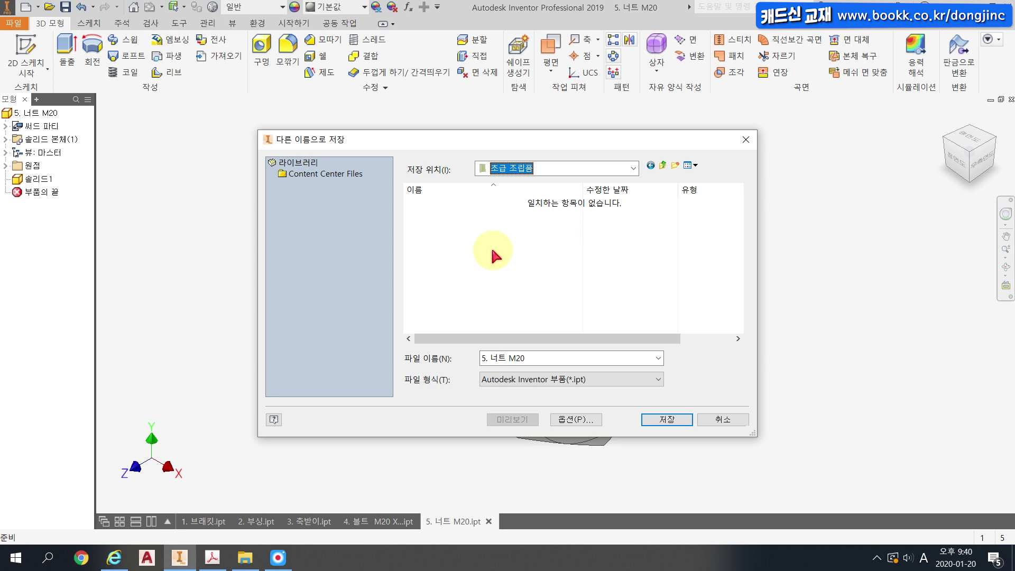
click(667, 420)
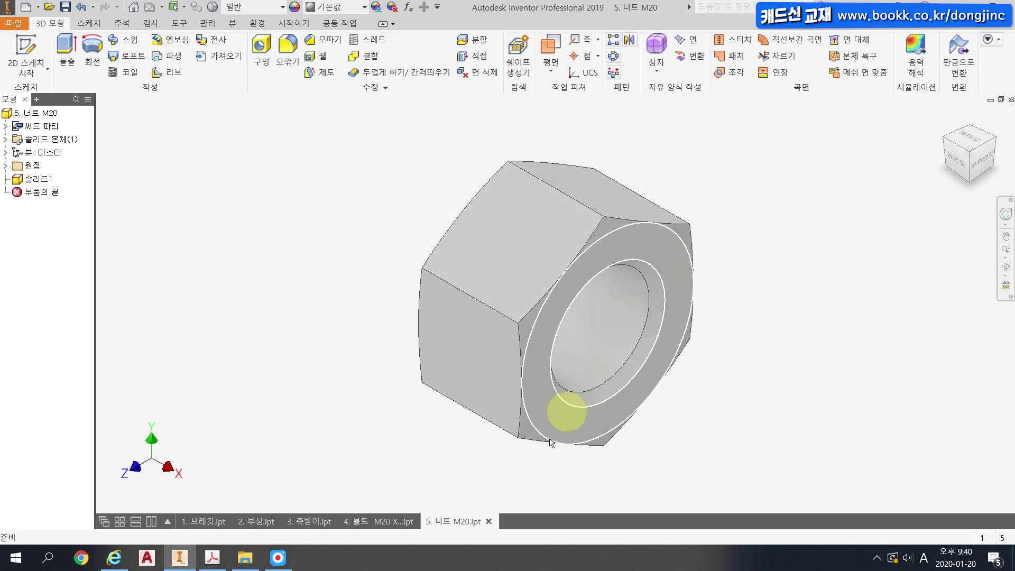
click(489, 522)
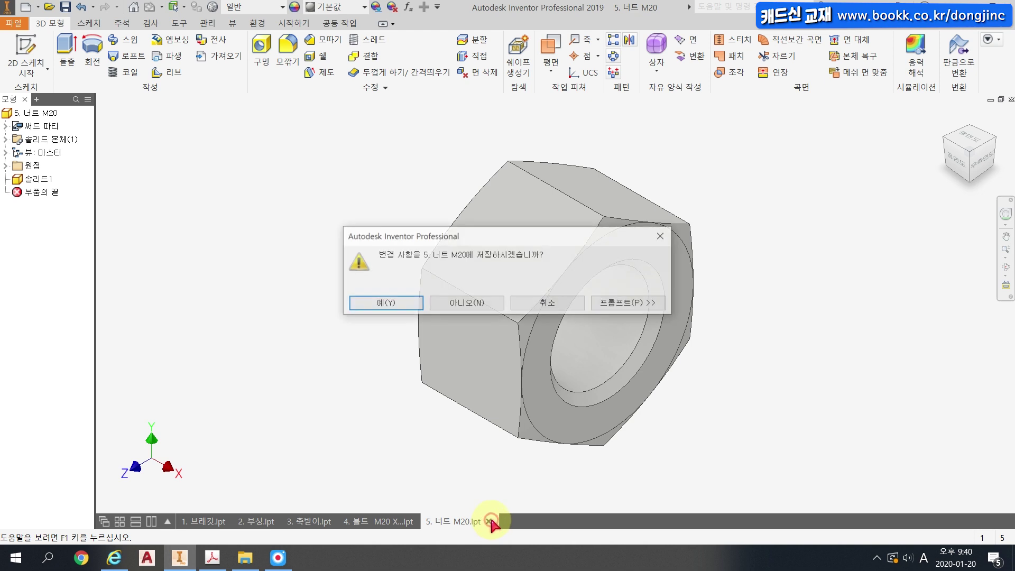
click(468, 305)
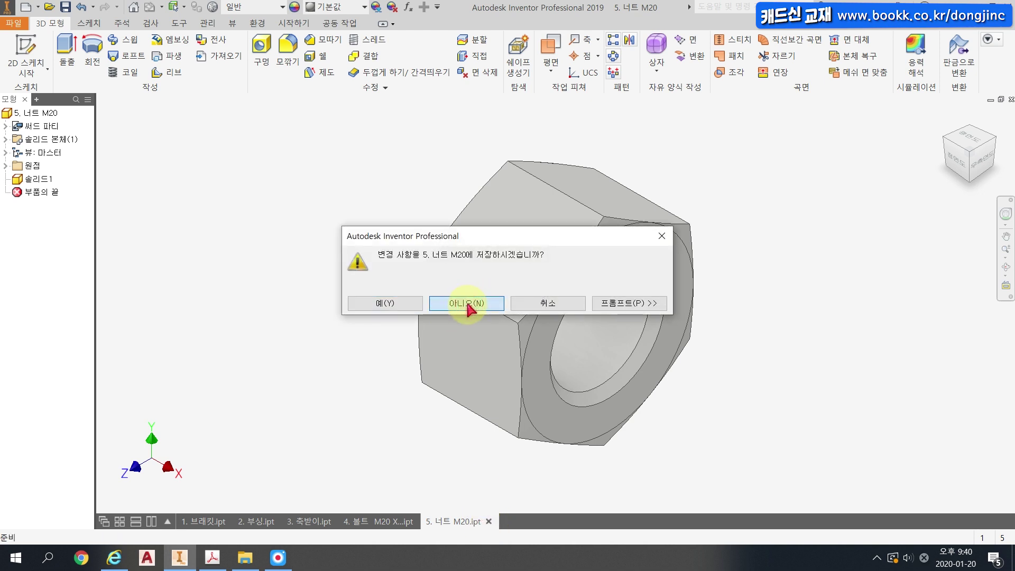
Save the bolt as Inventor part 4. 볼트 M20 X L110 in the 초급 조립품 folder, and close it without further changes.
click(14, 22)
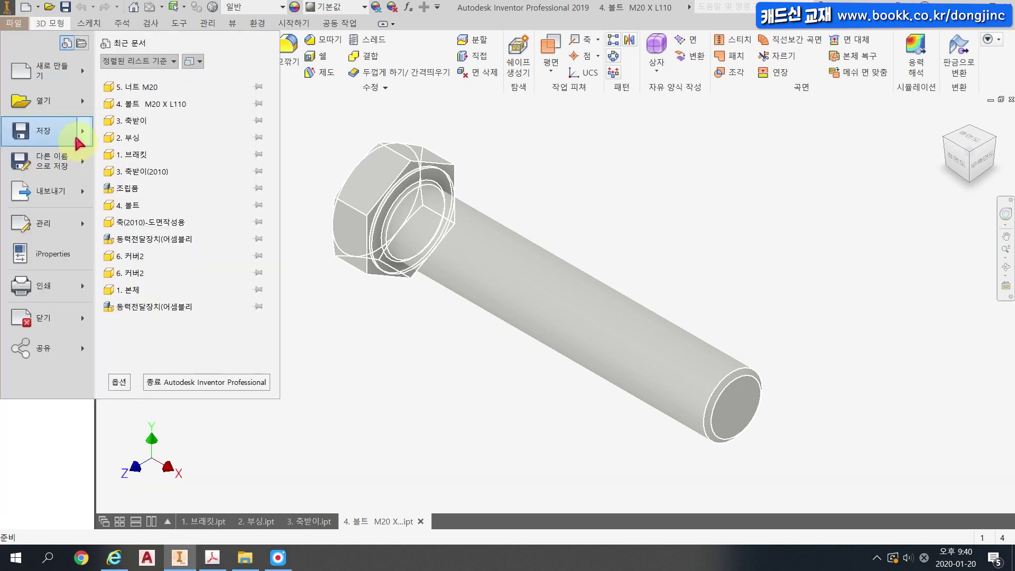
click(68, 158)
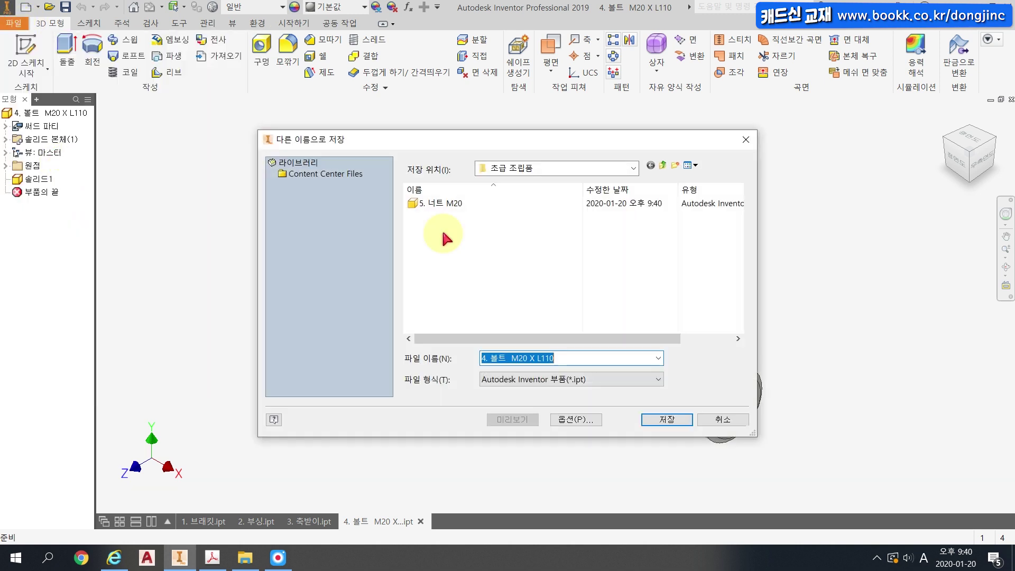
click(661, 425)
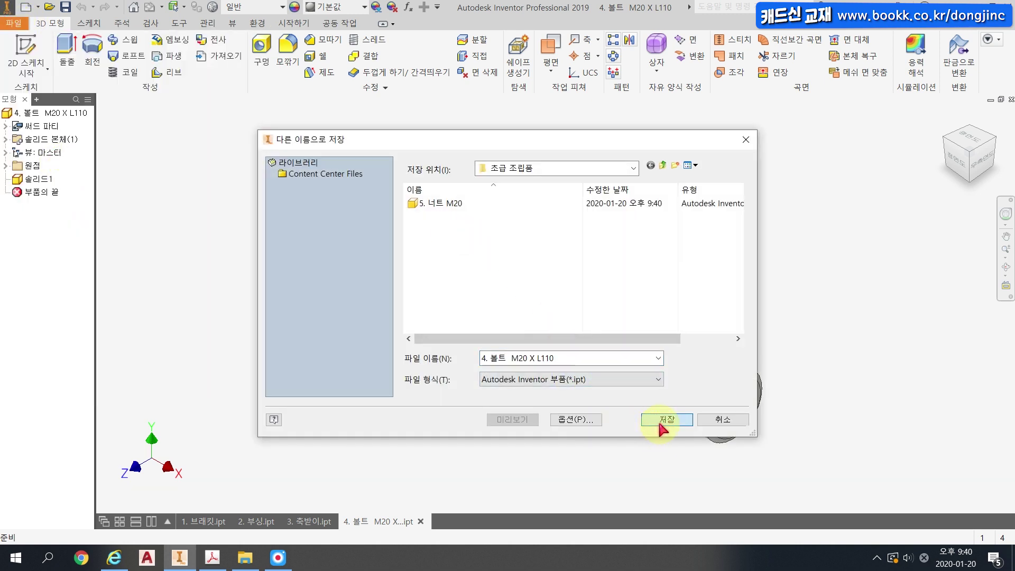
click(420, 522)
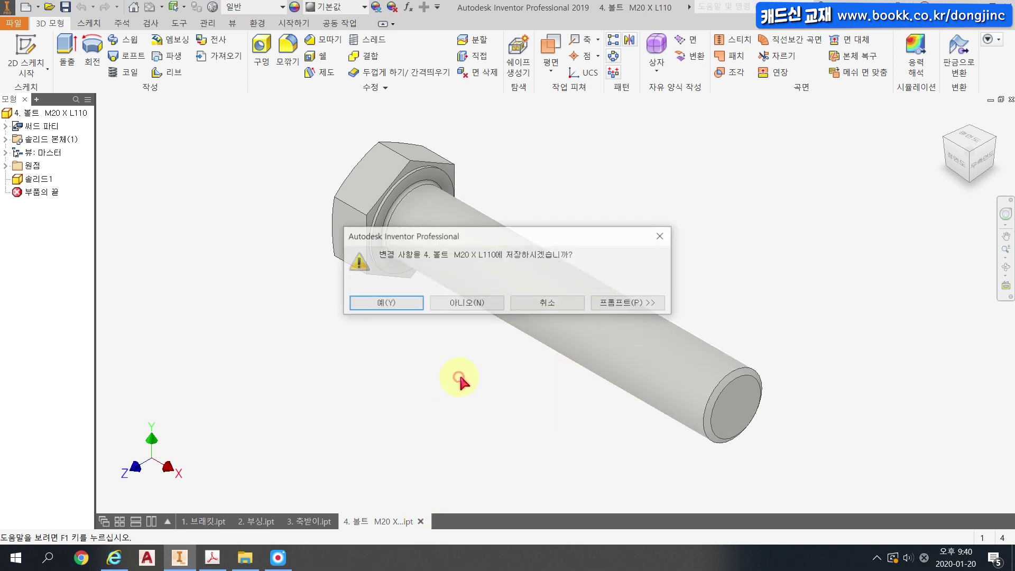
click(467, 302)
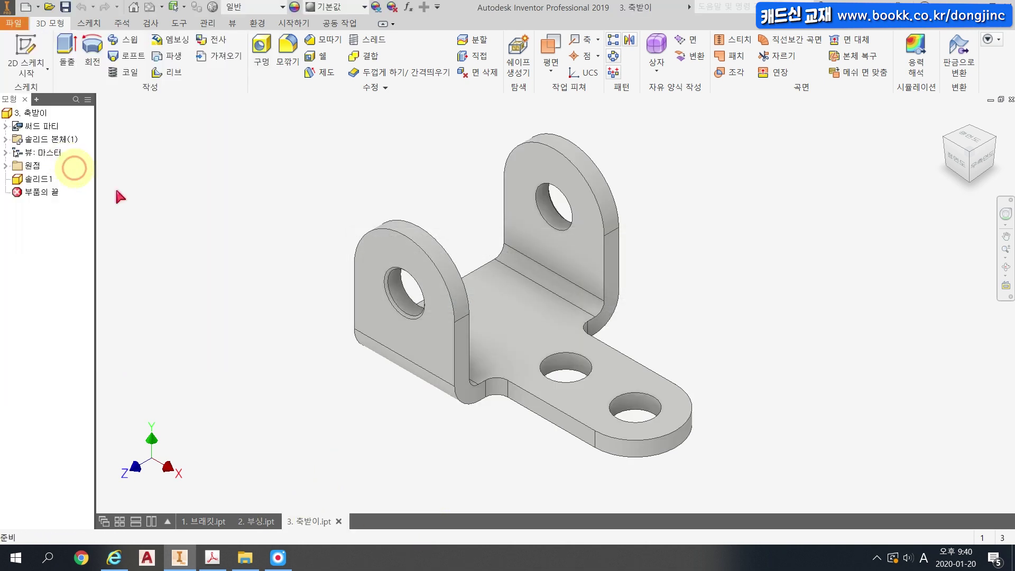
Close the saved 3. 축받이 part, save 2. 부싱 as an Inventor part, and close it without further changes.
click(339, 521)
click(467, 302)
click(14, 24)
click(65, 168)
click(644, 415)
click(282, 521)
click(467, 302)
Save 1. 브래킷 as an Inventor part and close it without saving further changes.
click(8, 25)
click(62, 161)
click(664, 417)
click(1011, 100)
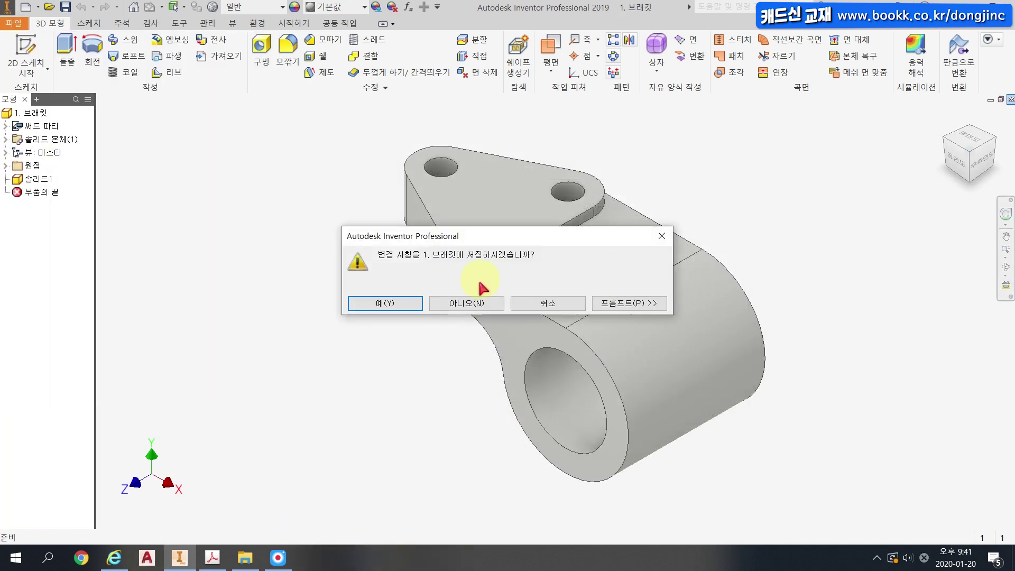
click(468, 302)
Switch to File Explorer, reposition the 초급 조립품 window, and narrow its navigation pane so more files fit per row.
click(245, 558)
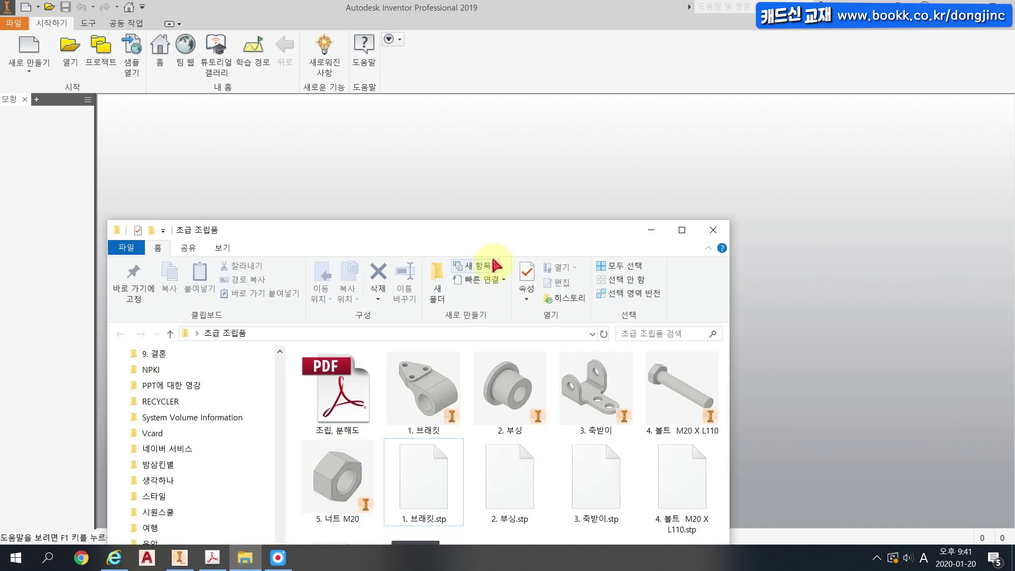
drag(499, 232, 563, 59)
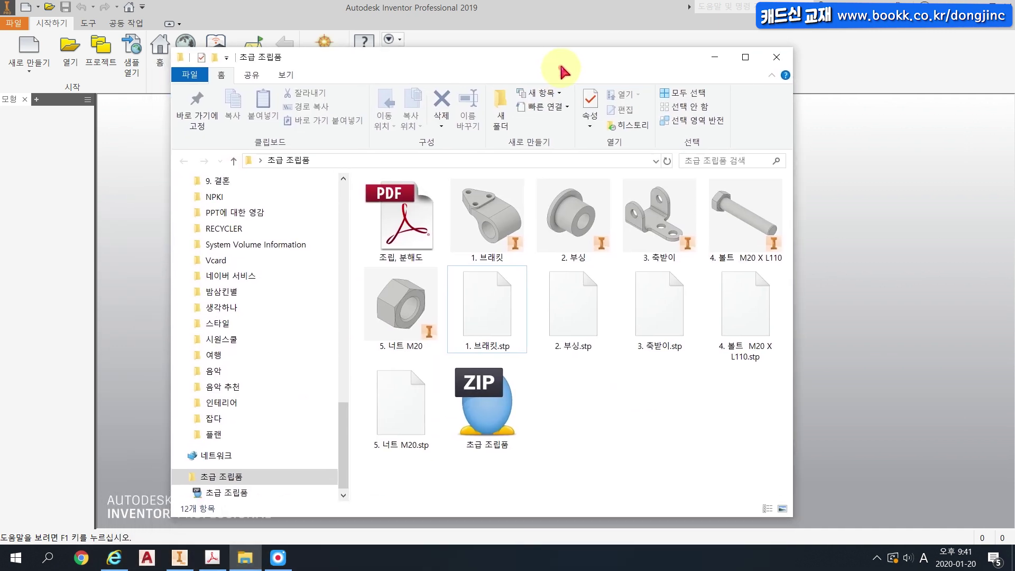
click(515, 211)
shift+click(402, 307)
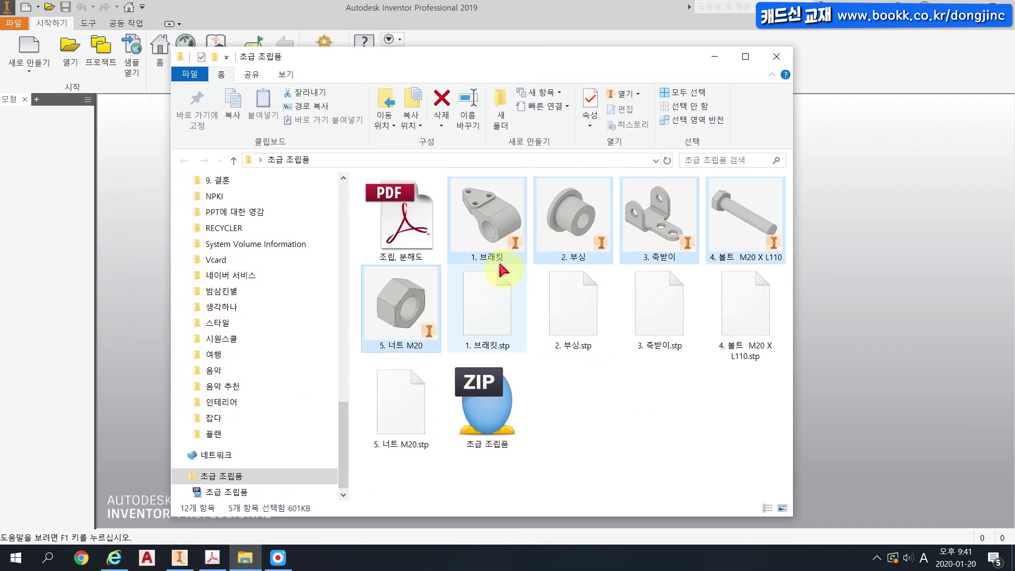
drag(349, 290, 244, 290)
click(476, 423)
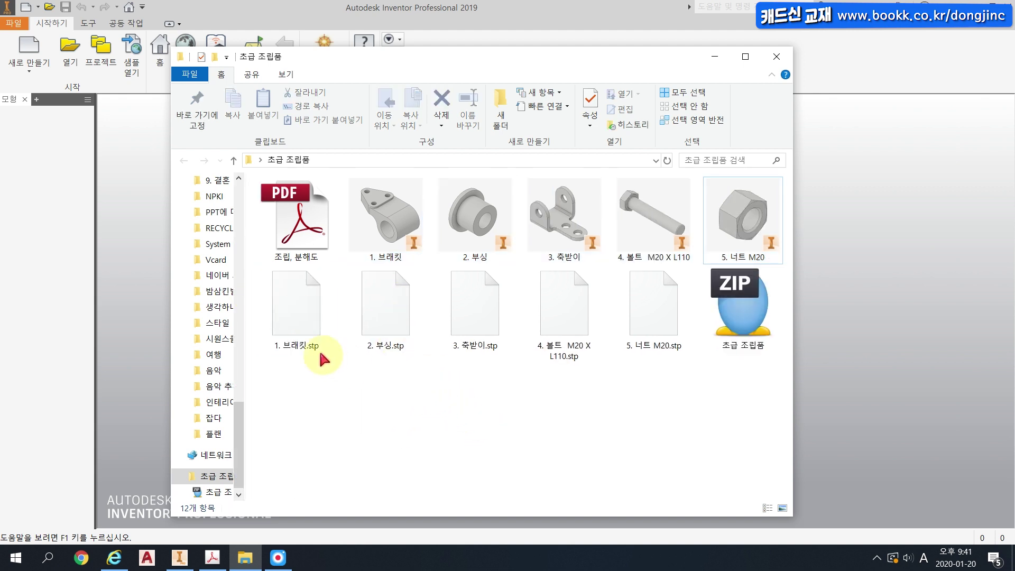
Create a folder named STEP and move the five STP files from 1. 브래킷.stp to 5. 너트 M20.stp into it.
right_click(490, 399)
click(510, 516)
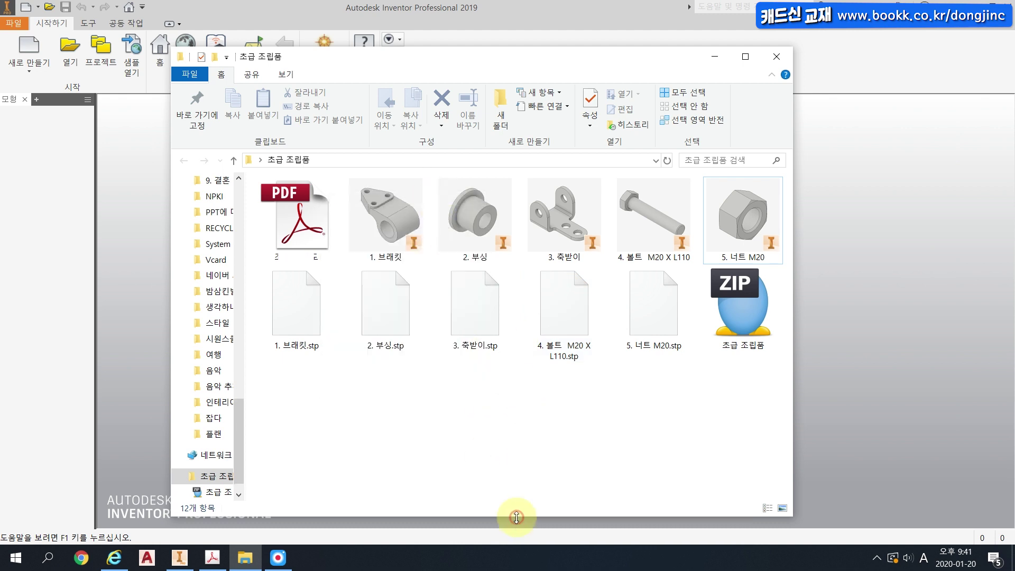
text(STEP)
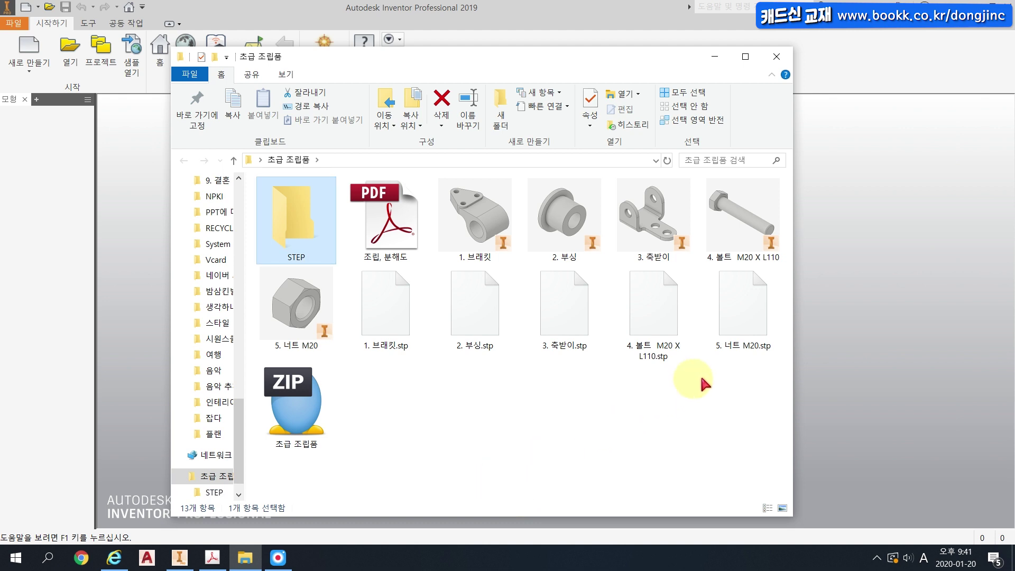
click(733, 375)
drag(733, 374, 305, 243)
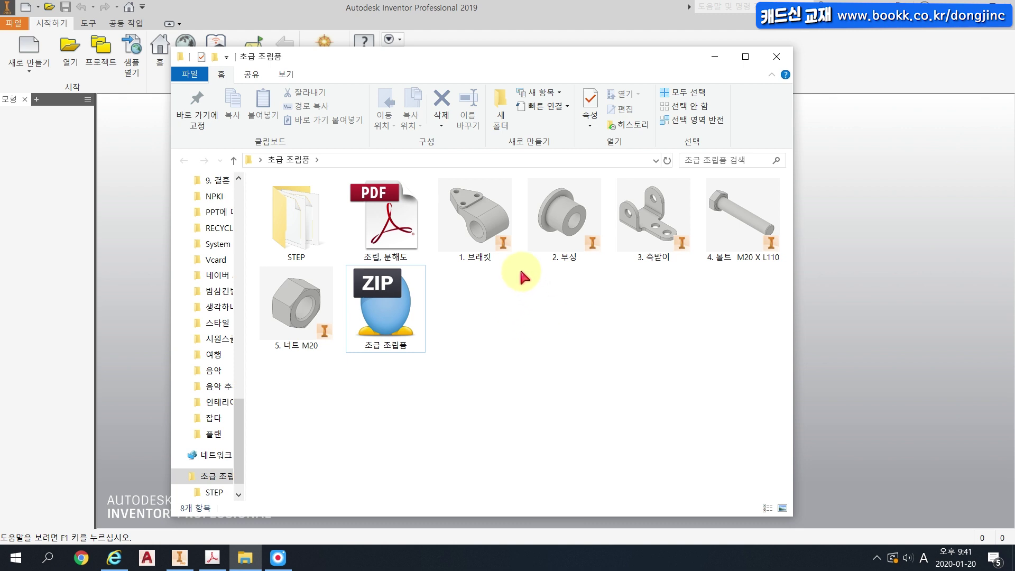
click(472, 236)
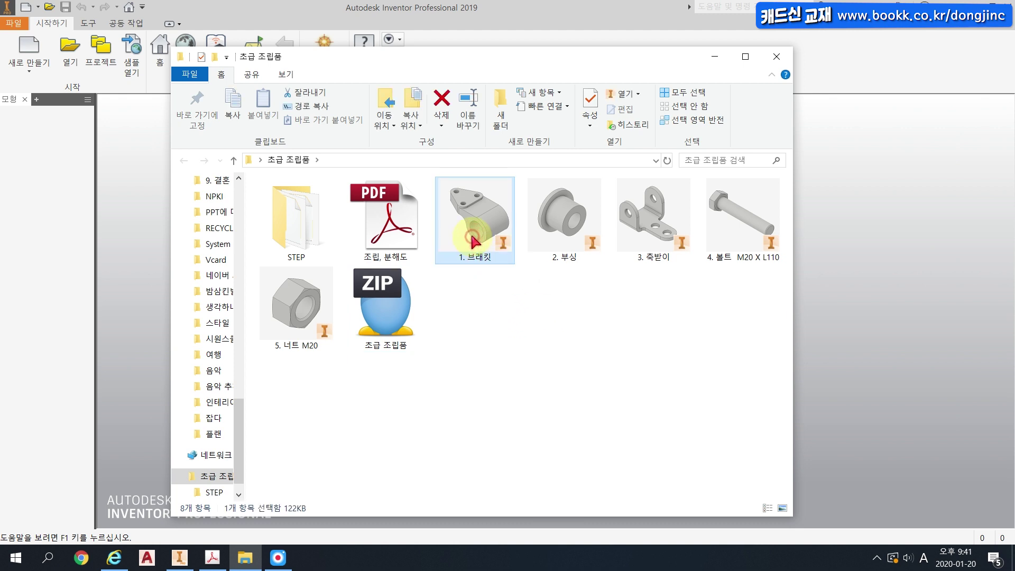
click(494, 293)
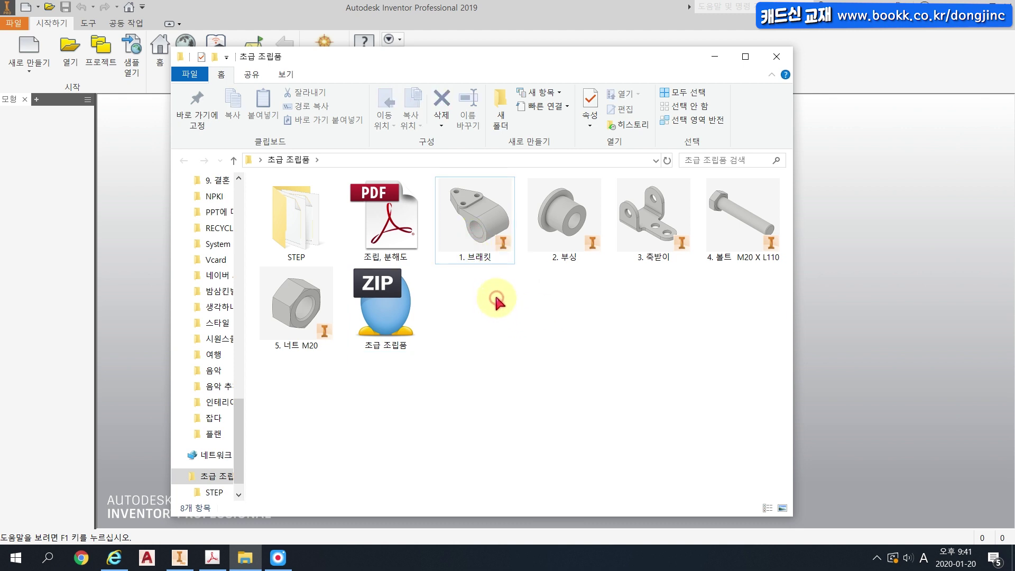
click(488, 242)
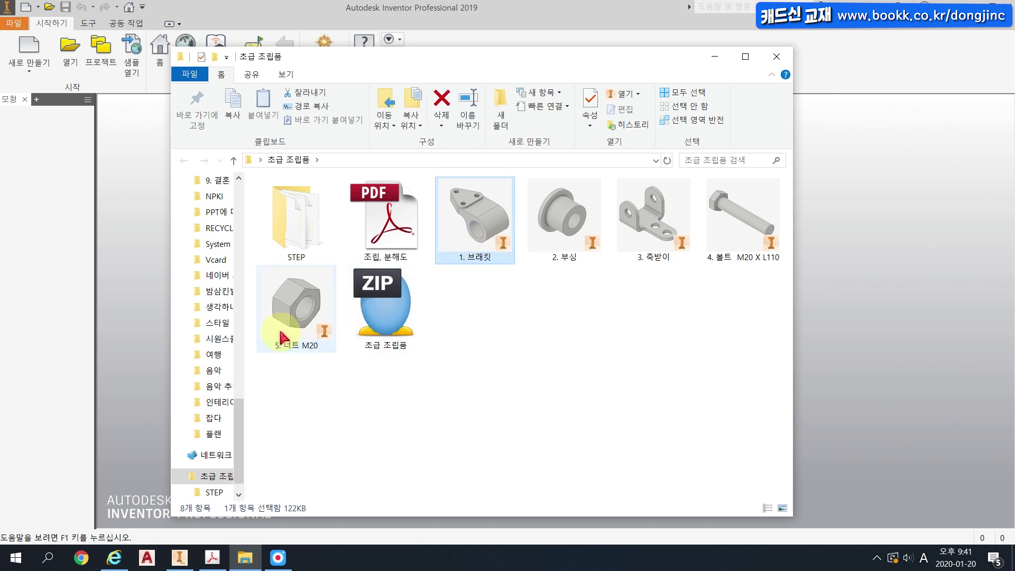
click(296, 323)
click(495, 239)
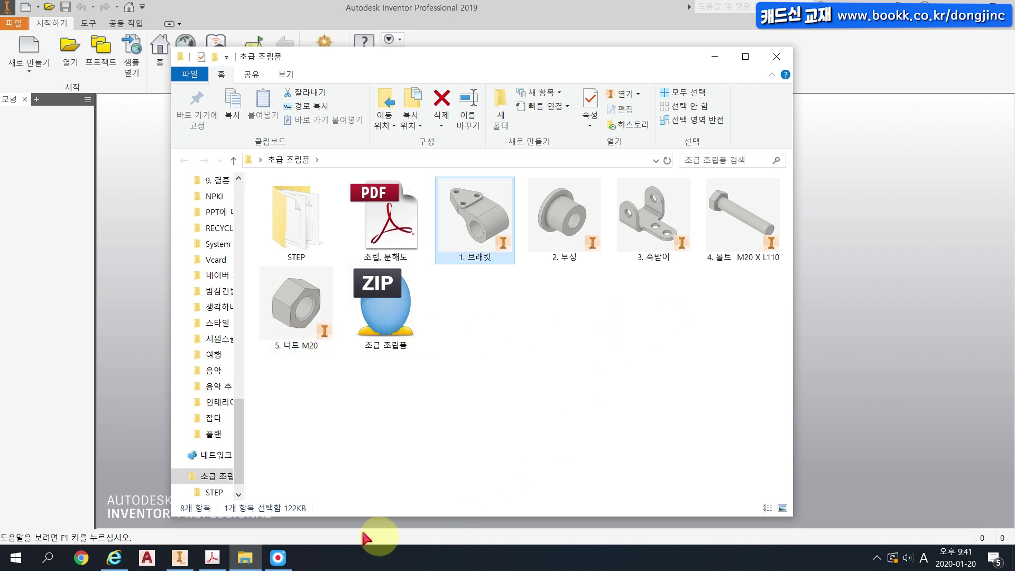
Switch to Adobe Acrobat and mark the exploded parts and the assembled view in the 조립, 분해도.pdf drawing.
click(214, 558)
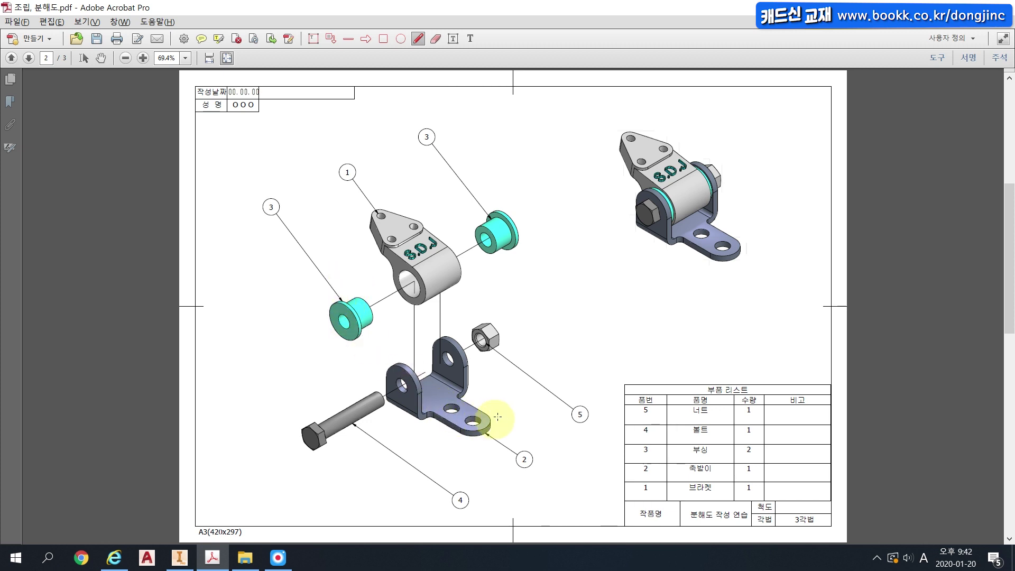
mouse_move(391, 449)
mouse_down()
mouse_move(308, 222)
mouse_move(385, 422)
mouse_move(351, 431)
mouse_up()
mouse_move(711, 289)
mouse_down()
mouse_move(612, 272)
mouse_move(715, 295)
mouse_up()
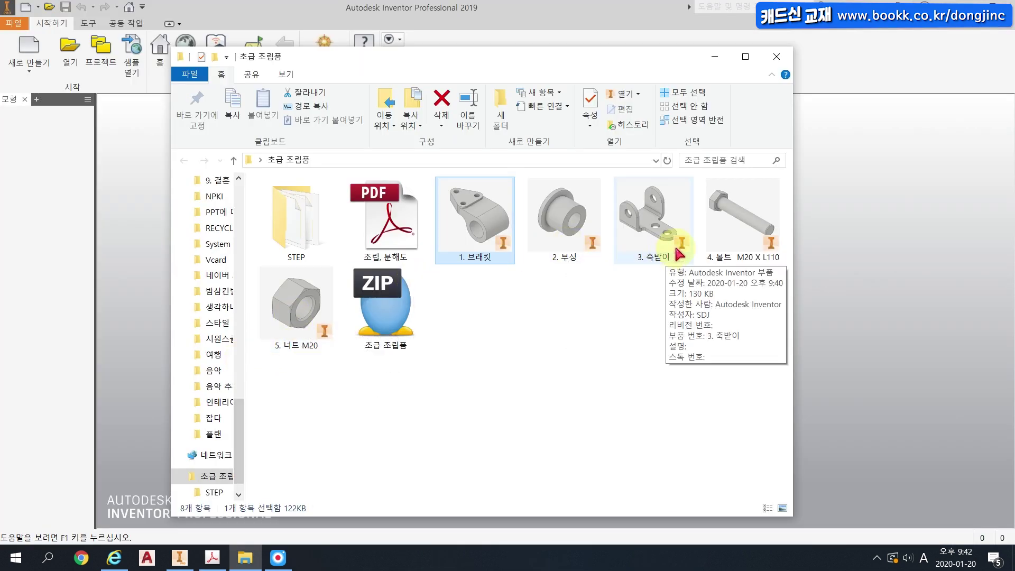
Select the part files from 1. 브래킷 to 3. 축받이 in File Explorer and open them together in Autodesk Inventor.
shift+click(659, 231)
drag(478, 222, 867, 232)
middle_drag(390, 218, 293, 226)
middle_drag(325, 273, 237, 313)
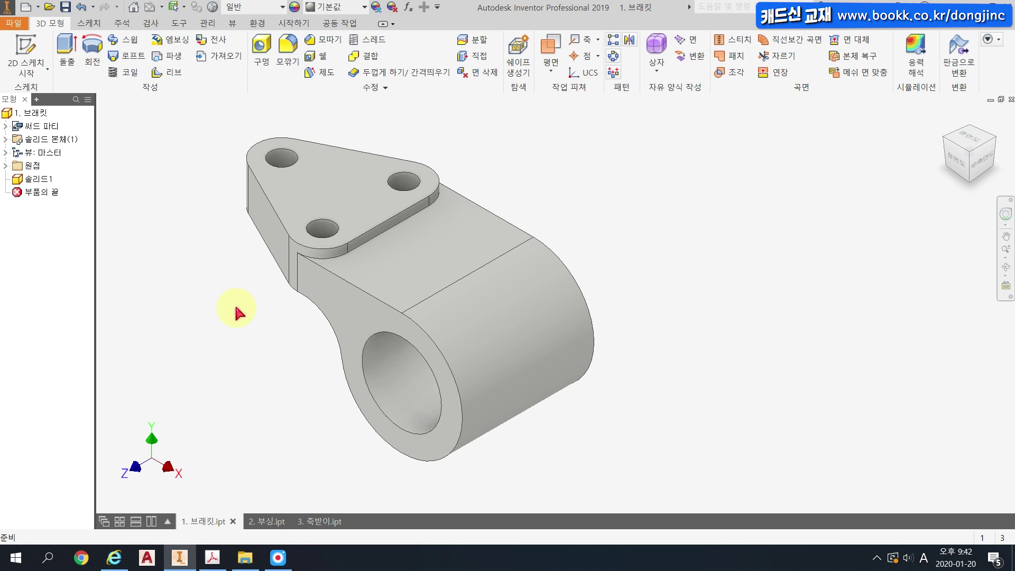
Handwrite the list "1. 전체", "2. 피처", "3. 면" on screen beside the bracket model.
drag(637, 154, 636, 161)
click(648, 162)
drag(658, 144, 669, 141)
drag(668, 143, 657, 162)
drag(670, 158, 683, 173)
mouse_move(688, 142)
mouse_down()
mouse_move(699, 143)
mouse_move(685, 168)
mouse_up()
drag(681, 155, 701, 154)
drag(703, 164, 720, 158)
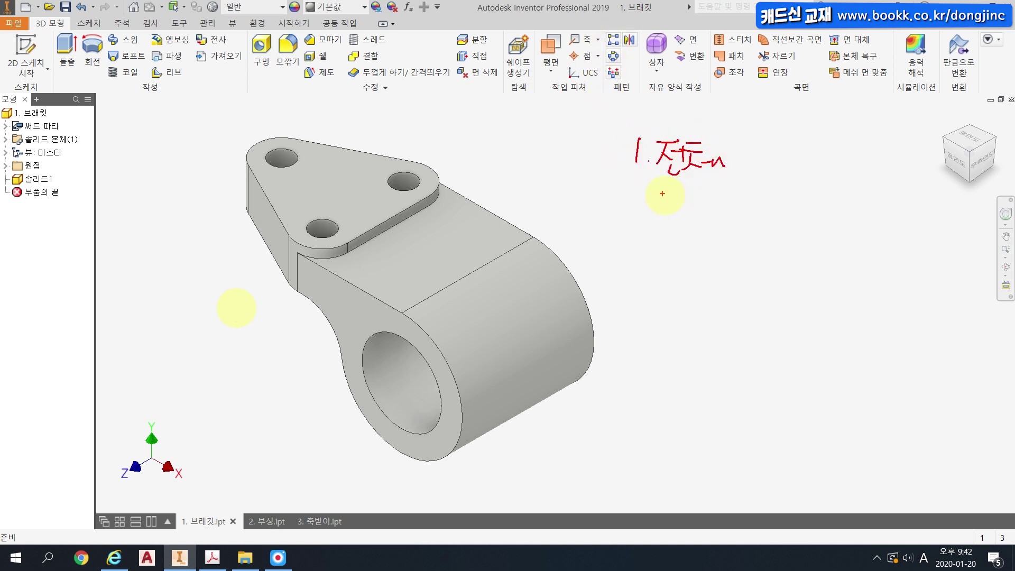
drag(653, 197, 649, 223)
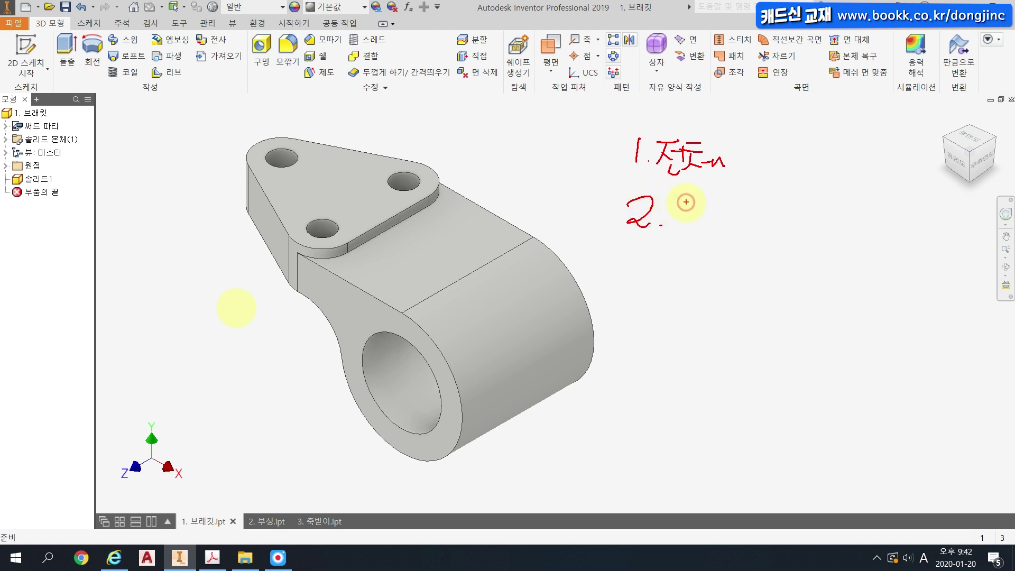
mouse_move(705, 192)
mouse_down()
mouse_move(699, 220)
mouse_move(732, 218)
mouse_up()
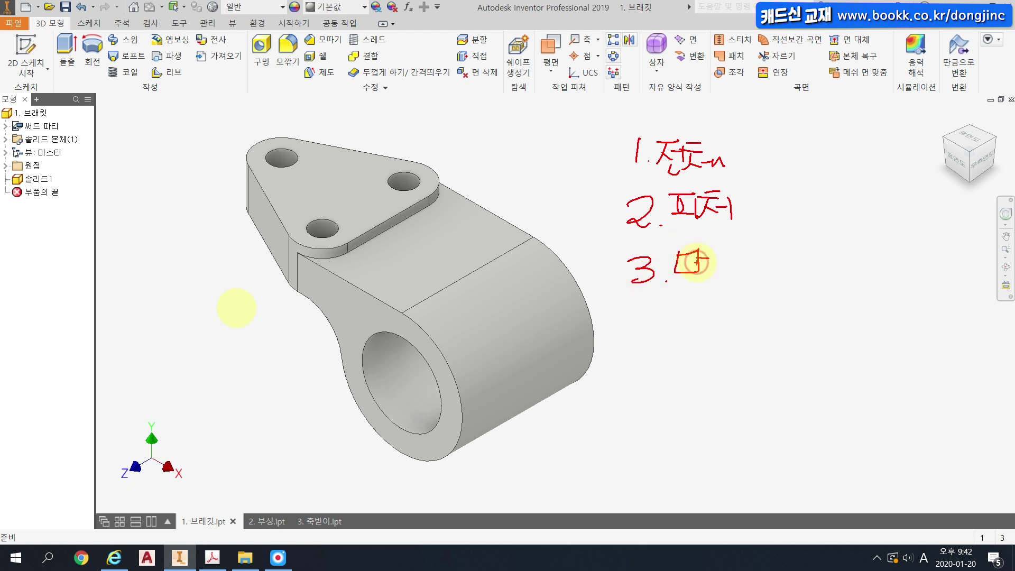
drag(710, 259, 711, 279)
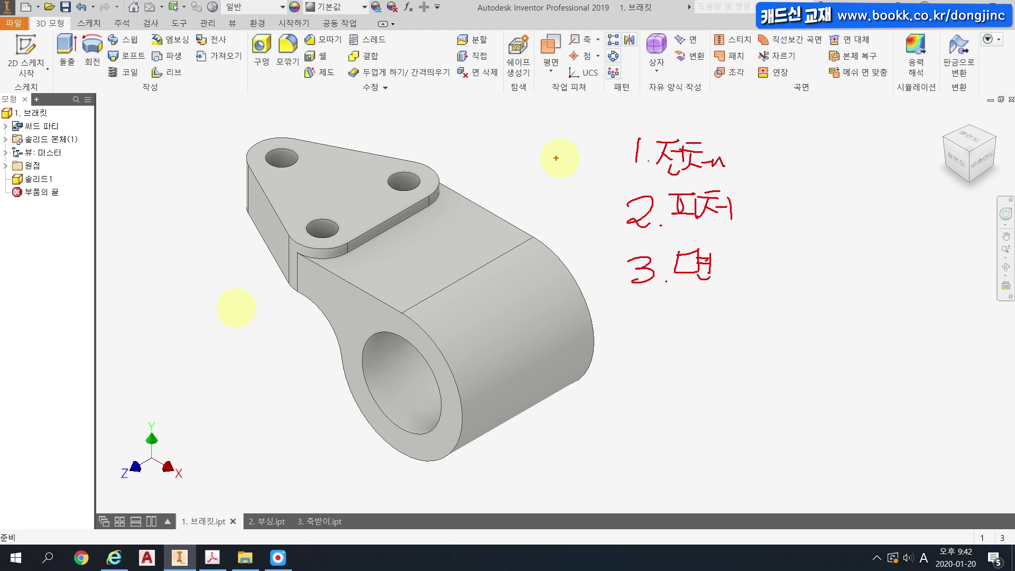
Circle the whole bracket and its three-hole triangular plate with the screen markup pen.
mouse_move(490, 140)
mouse_down()
mouse_move(229, 159)
mouse_move(437, 436)
mouse_move(571, 275)
mouse_move(449, 138)
mouse_up()
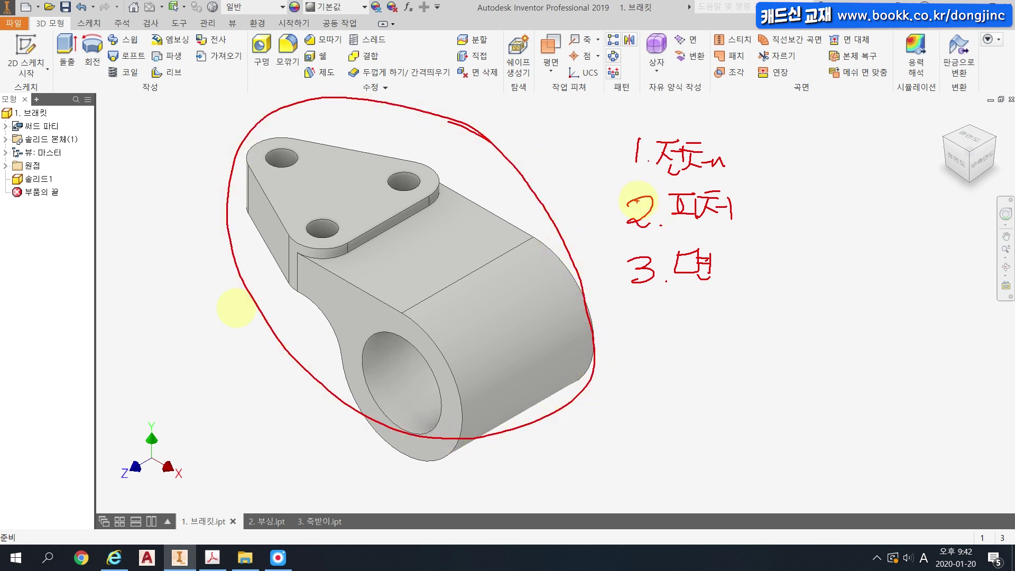
mouse_move(369, 237)
mouse_down()
mouse_move(283, 140)
mouse_move(402, 212)
mouse_move(364, 231)
mouse_up()
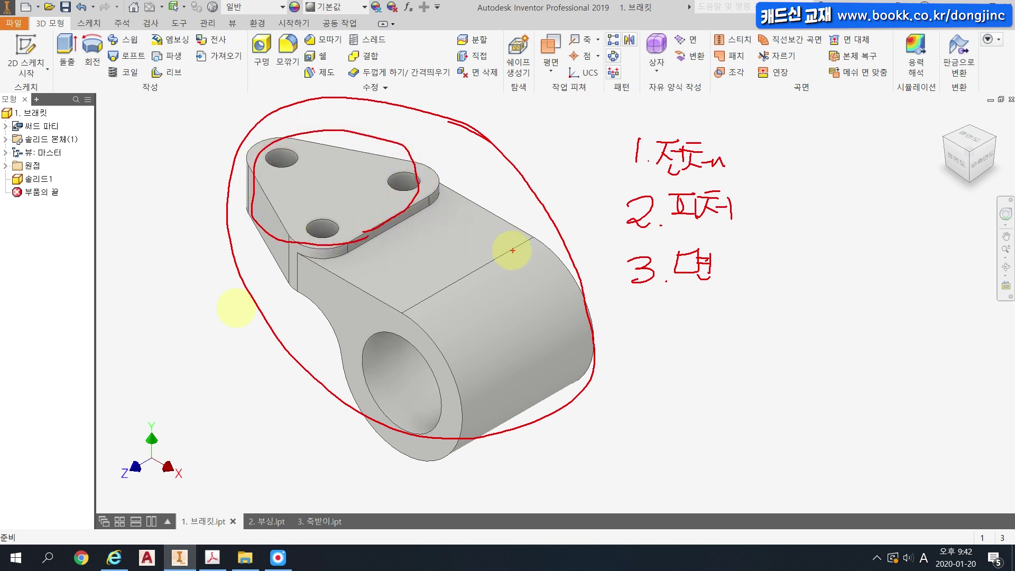
Mark the bracket's flat face beside the triangular plate with the screen markup pen, linking it to "3. 면", and clear the markup.
mouse_move(578, 228)
mouse_down()
mouse_move(481, 242)
mouse_move(469, 257)
mouse_up()
mouse_move(439, 191)
mouse_down()
mouse_move(404, 232)
mouse_move(381, 294)
mouse_move(478, 259)
mouse_move(462, 201)
mouse_move(454, 214)
mouse_up()
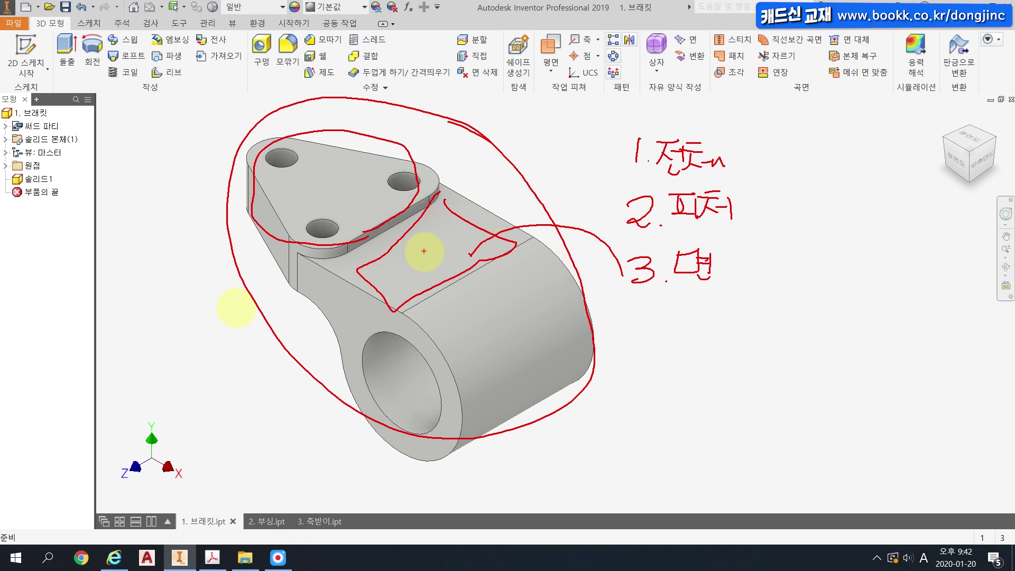
mouse_move(455, 236)
mouse_down()
mouse_move(370, 268)
mouse_move(418, 291)
mouse_move(478, 241)
mouse_move(433, 236)
mouse_up()
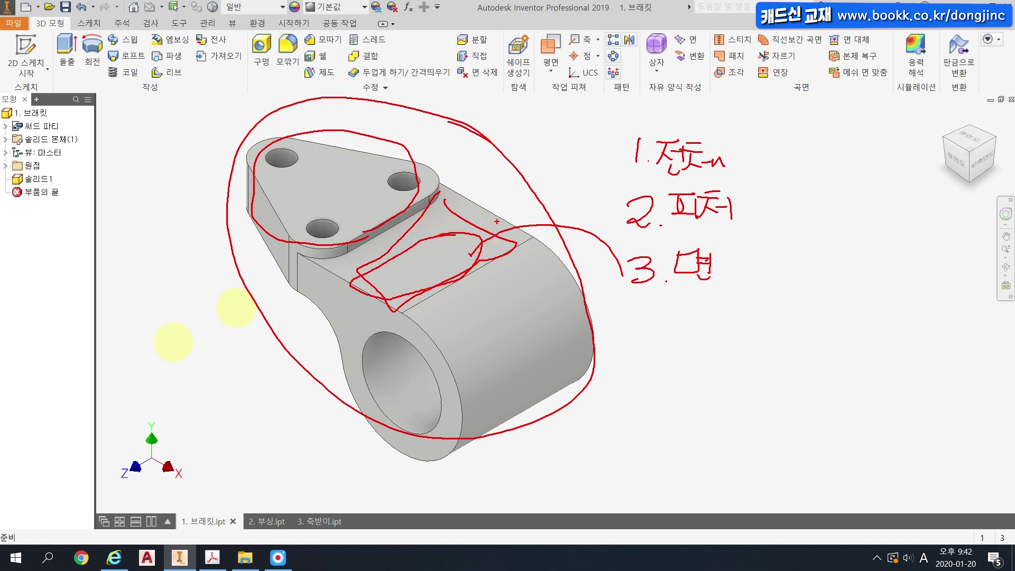
key(Escape)
Start a 2D sketch on the bracket's flat face and turn the view so the triangular plate points up.
click(404, 259)
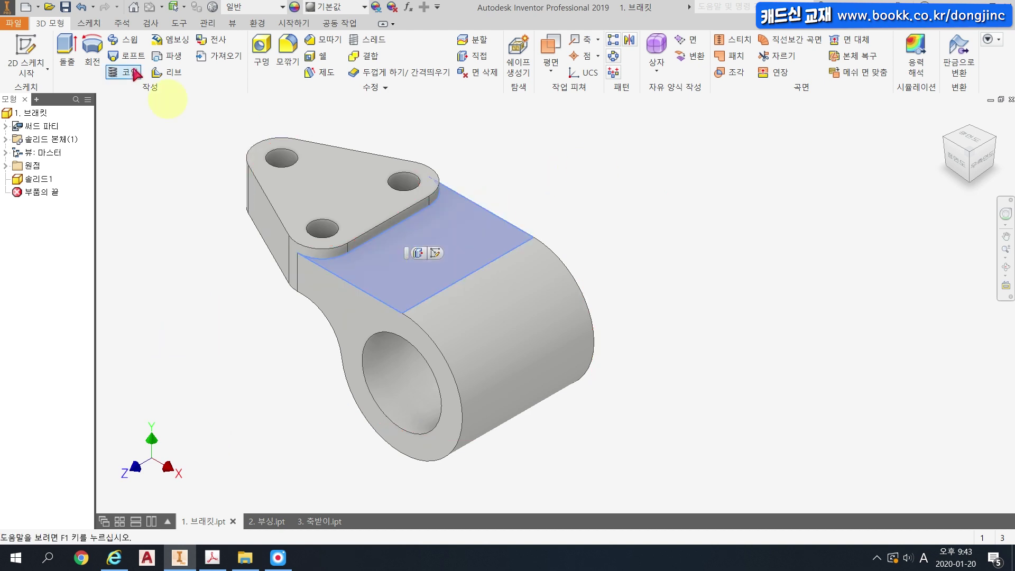
click(45, 51)
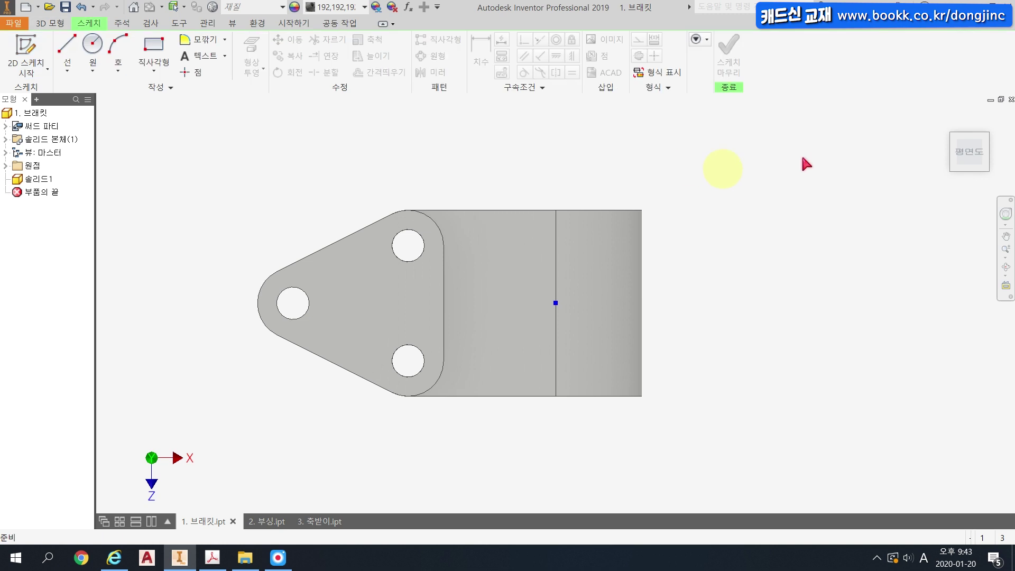
click(1007, 131)
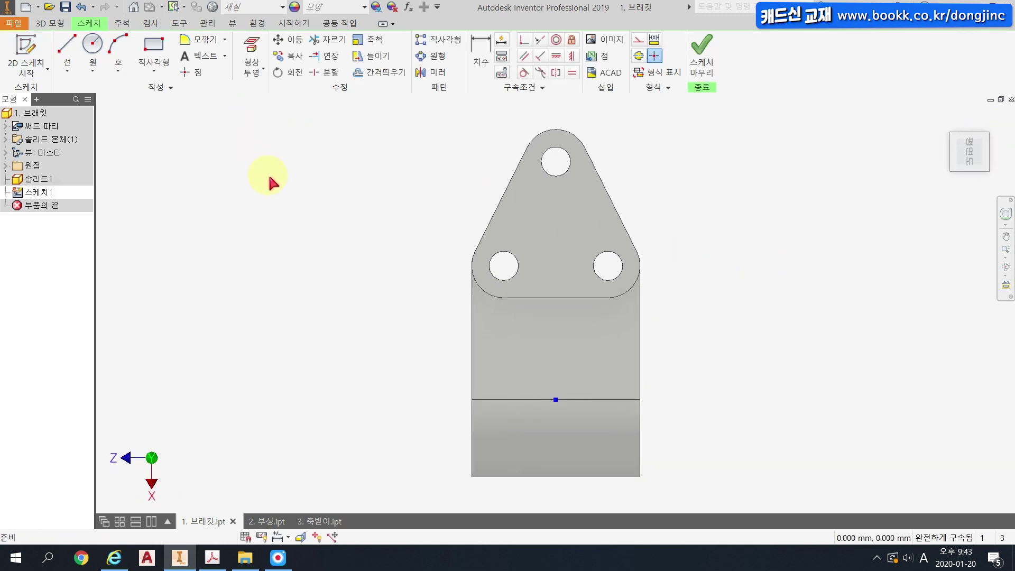
middle_drag(269, 176, 205, 130)
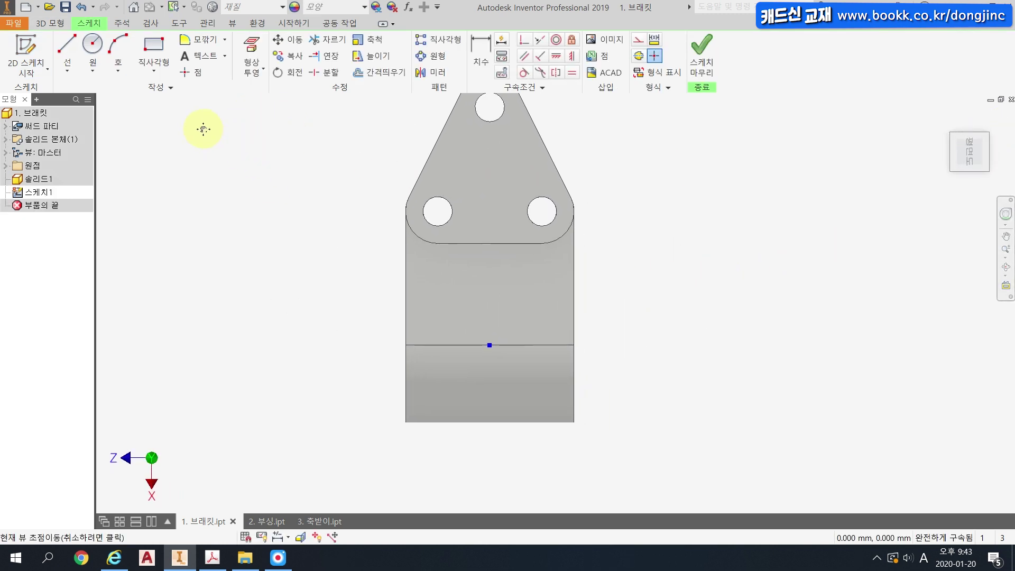
click(226, 57)
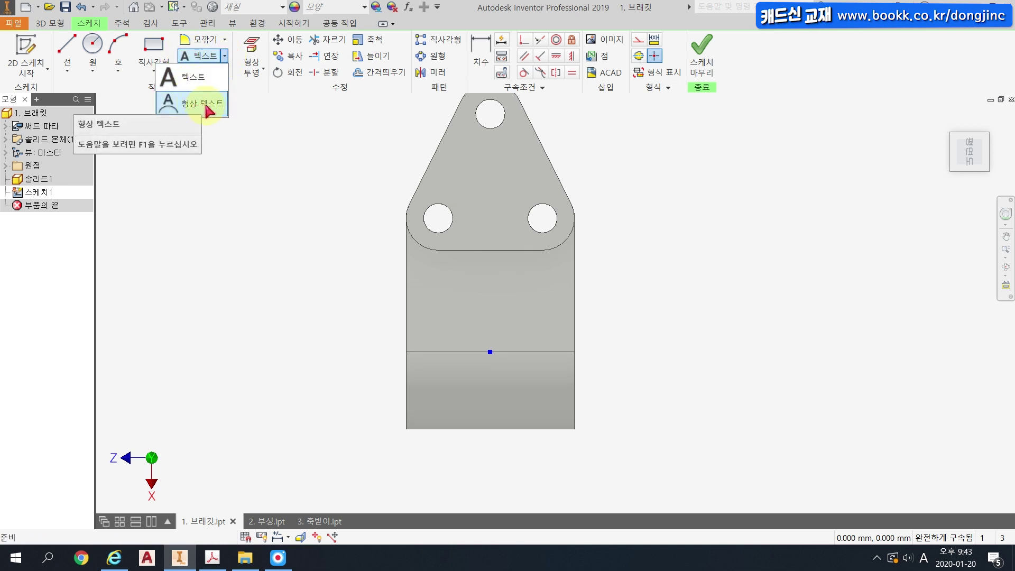
Draw a straight line across the flat face, parallel to the edge where the cylindrical surface begins.
click(66, 46)
click(444, 316)
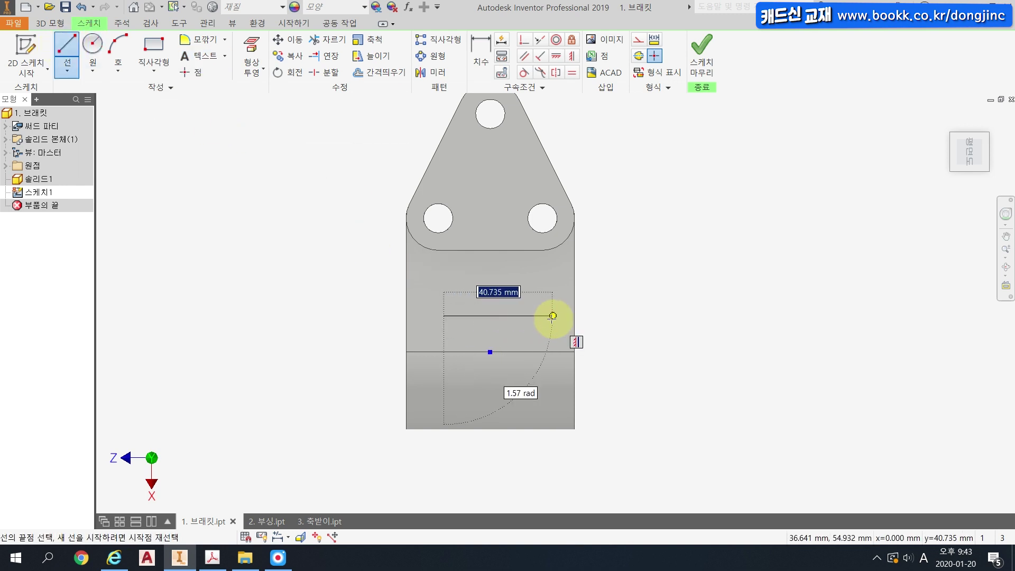
double_click(540, 316)
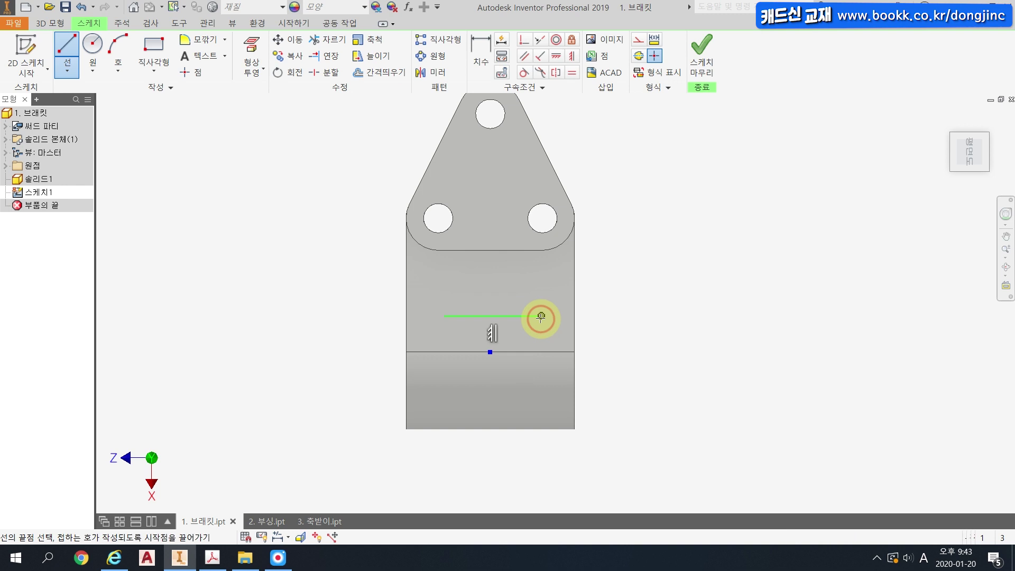
key(Escape)
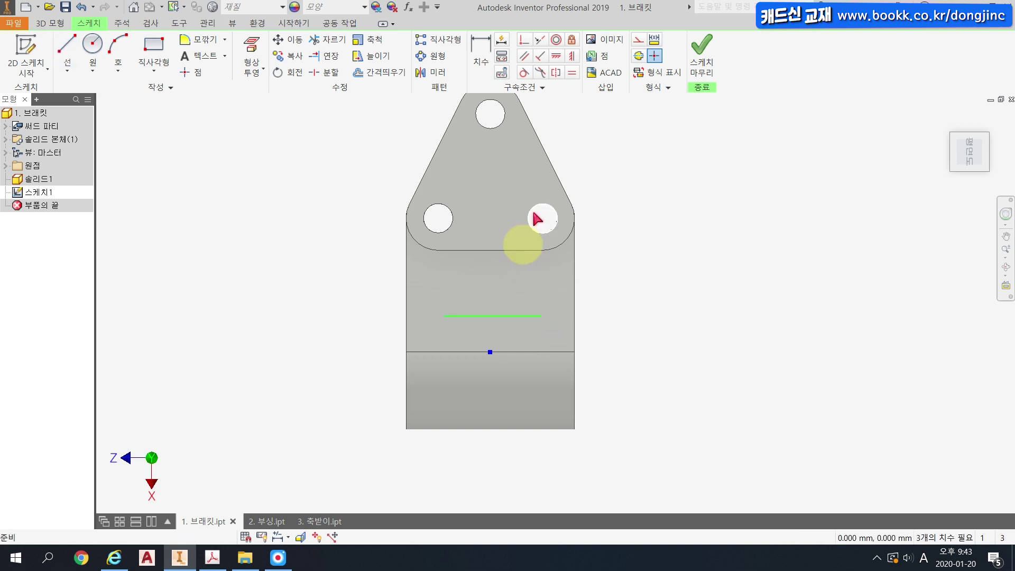
Align the new line's midpoint with the midpoint of the face's lower edge using a horizontal constraint.
click(574, 60)
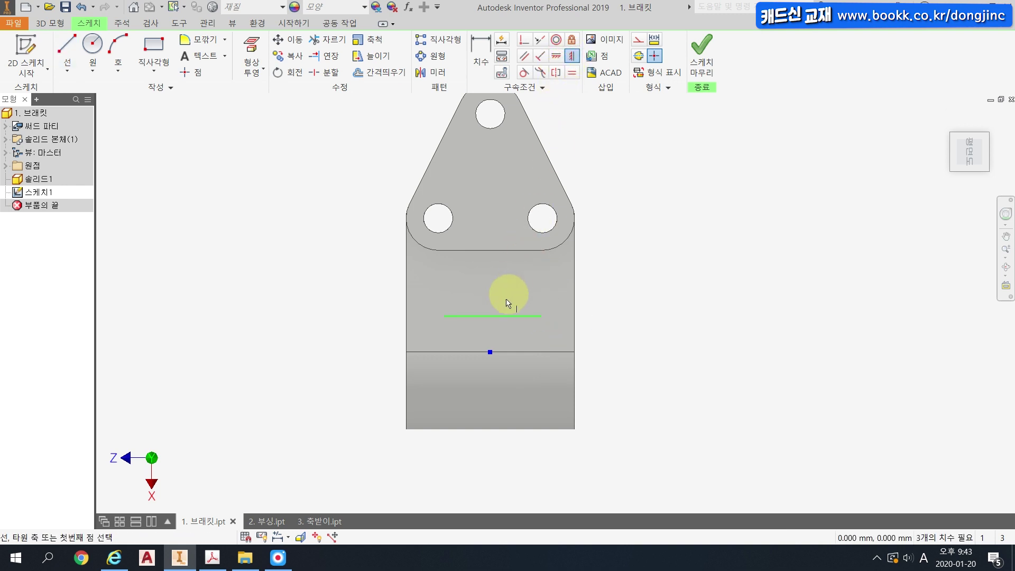
click(555, 57)
click(489, 317)
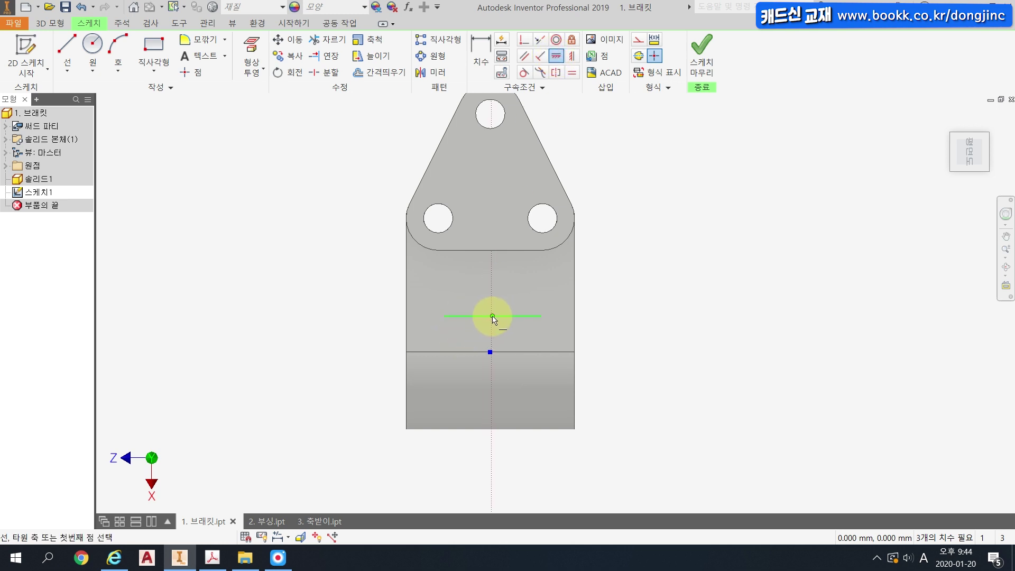
click(493, 317)
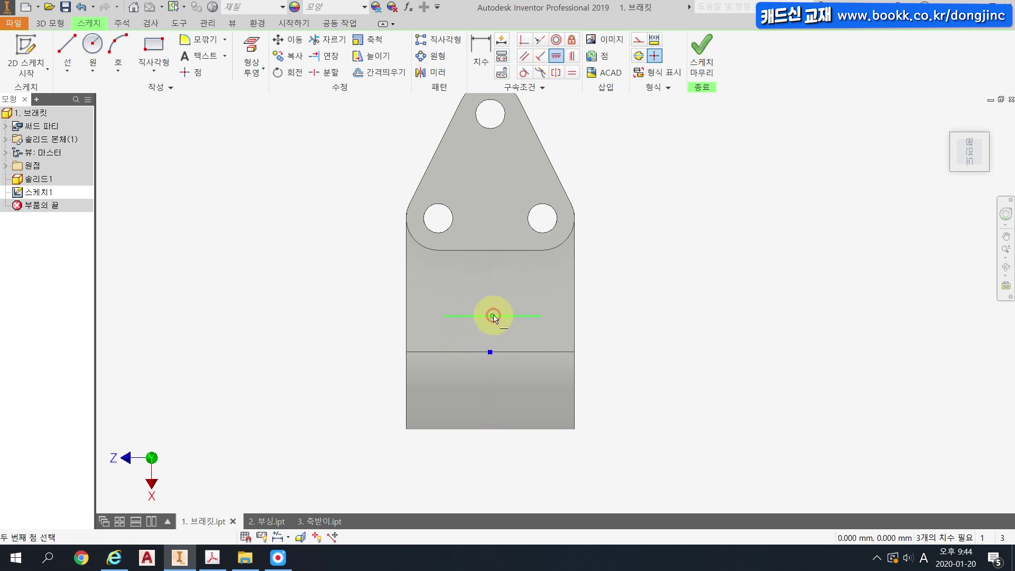
click(489, 351)
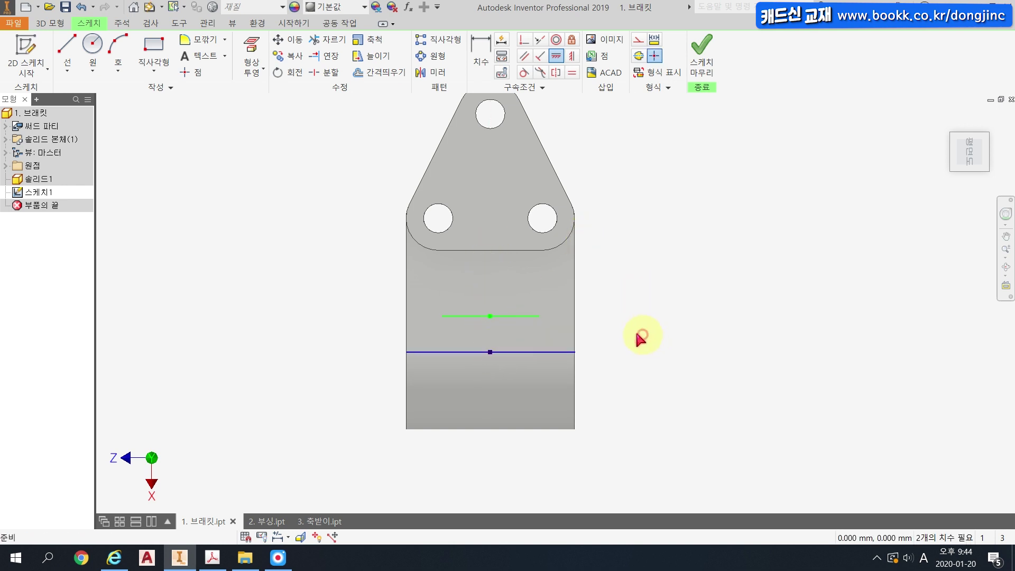
Convert the drawn line and the projected face edge to construction lines.
drag(647, 280, 514, 376)
click(639, 39)
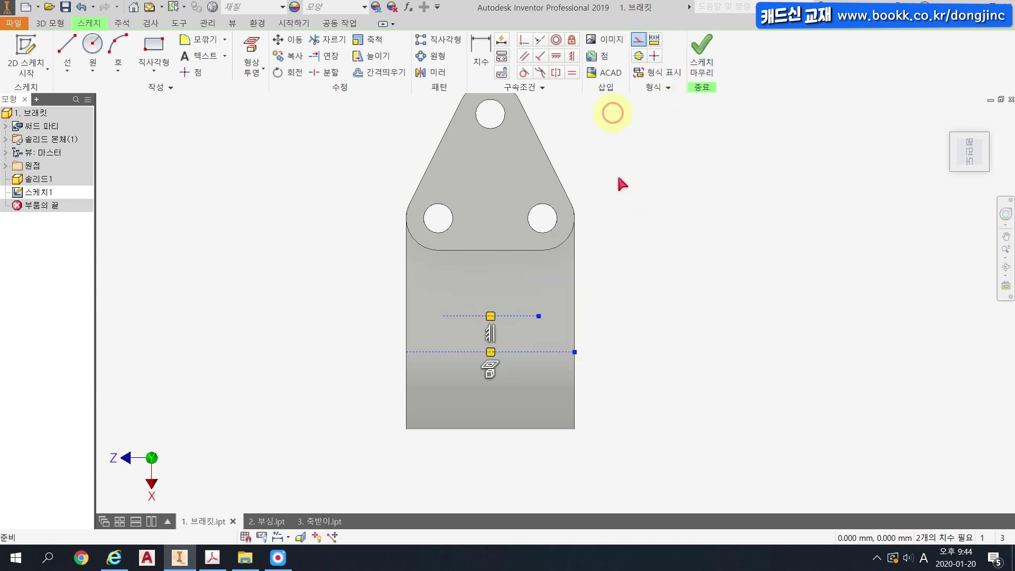
click(635, 234)
Illustrate geometry text by marking an arc with characters along it beside the bracket, and clear the markup.
click(224, 55)
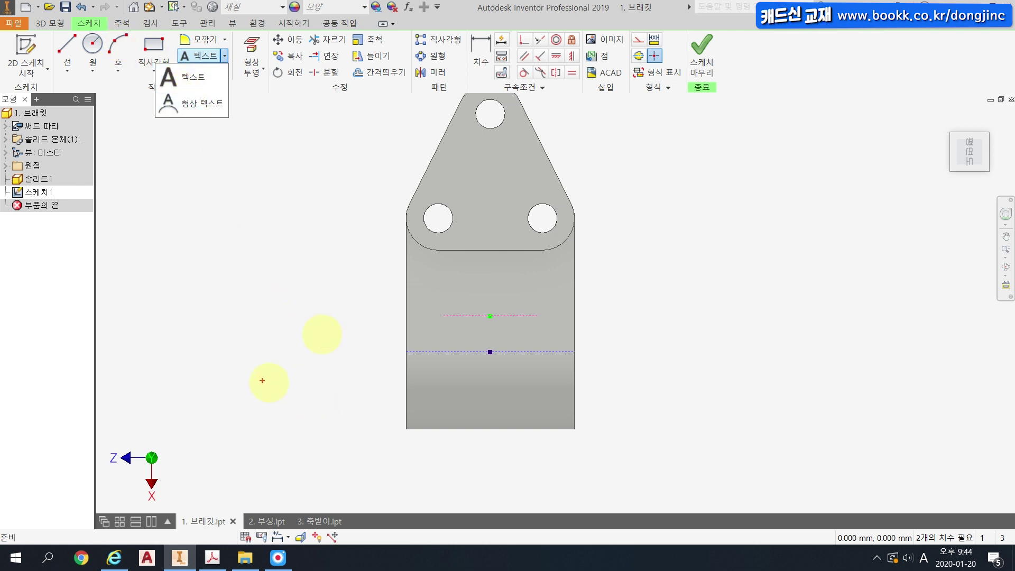
drag(246, 381, 374, 376)
mouse_move(255, 316)
mouse_down()
mouse_move(300, 314)
mouse_move(333, 331)
mouse_up()
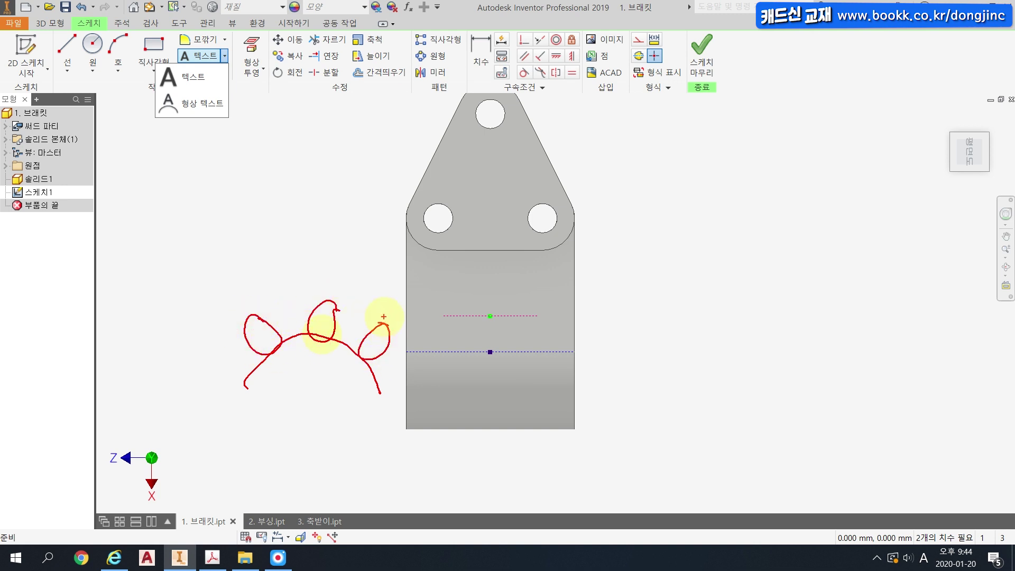
key(Escape)
Create geometry text along the upper construction line and enter "S.D.J" as its content.
click(225, 55)
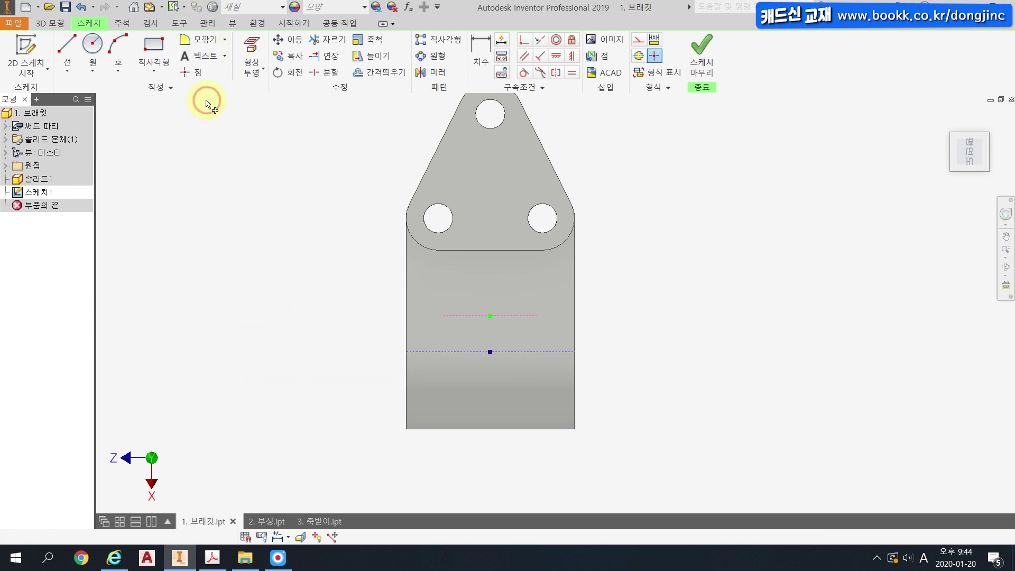
click(208, 105)
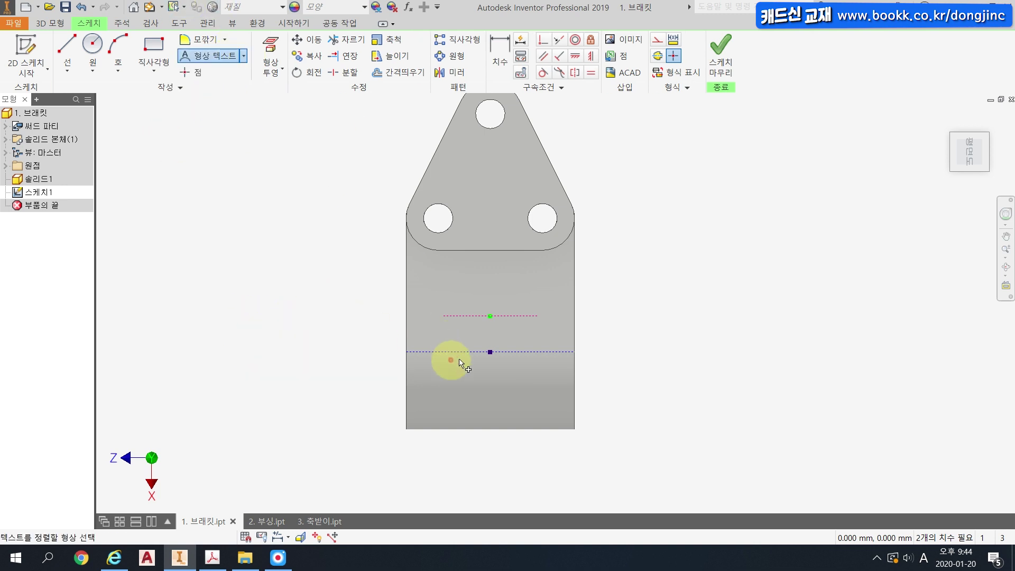
click(474, 317)
click(503, 413)
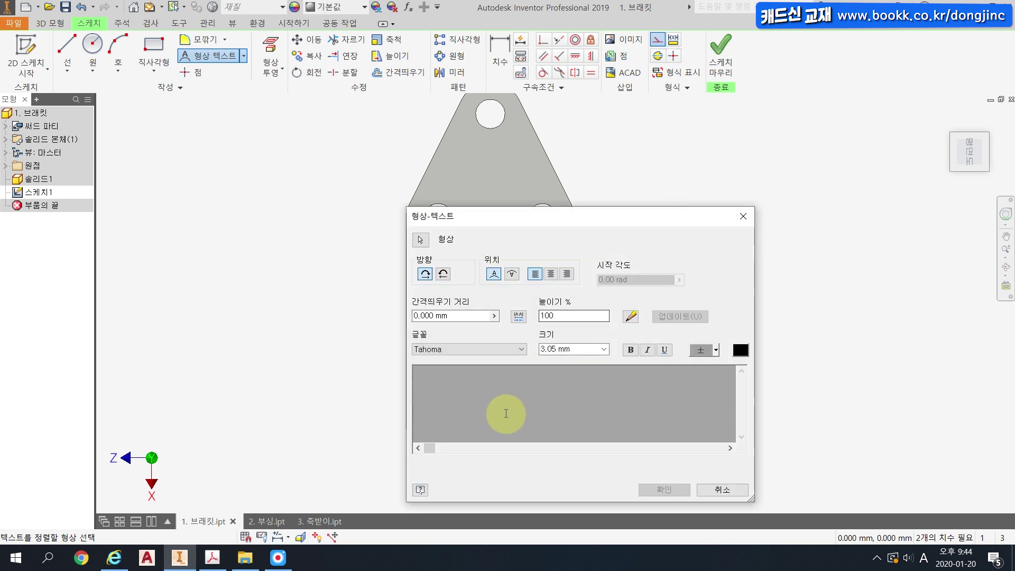
text(S.D.J)
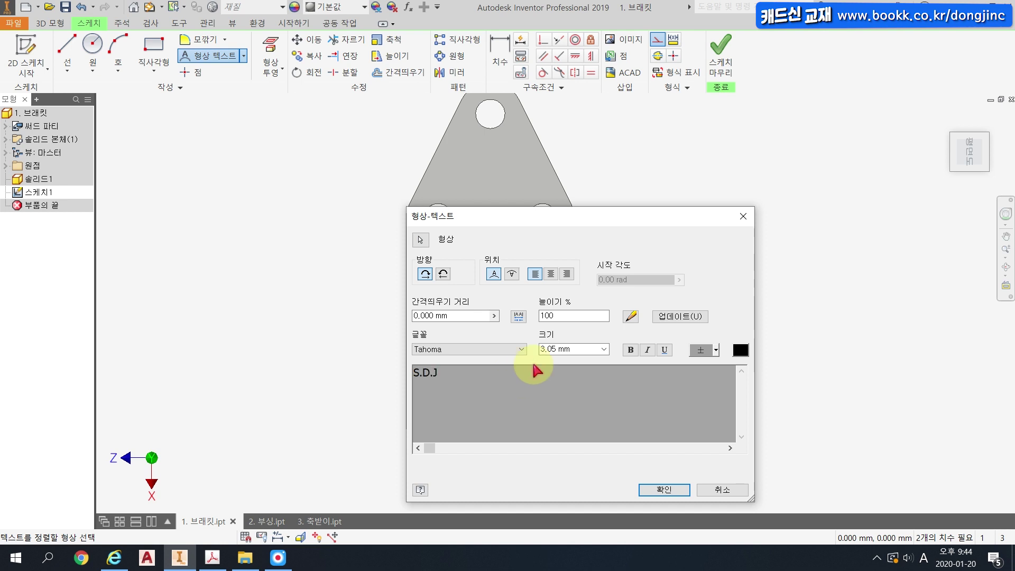
Set the "S.D.J" text to size 5 mm with centre justification and place it.
drag(487, 374, 302, 363)
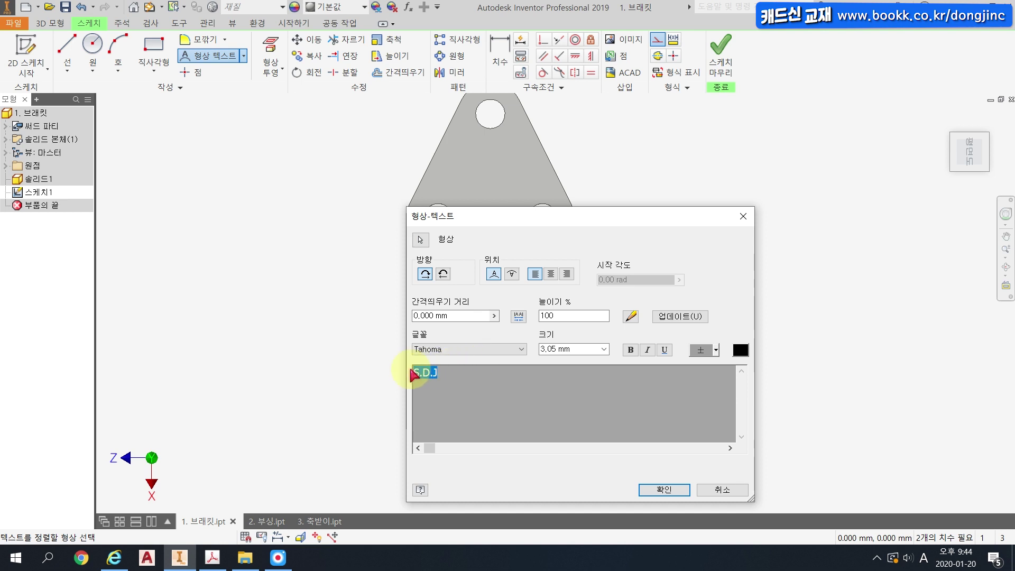
click(522, 349)
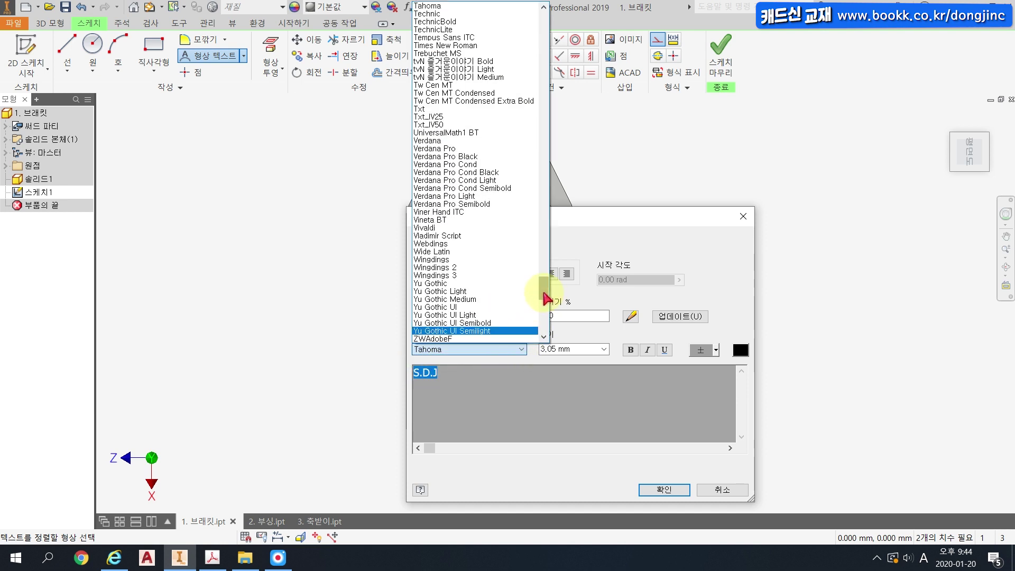
click(535, 369)
click(559, 348)
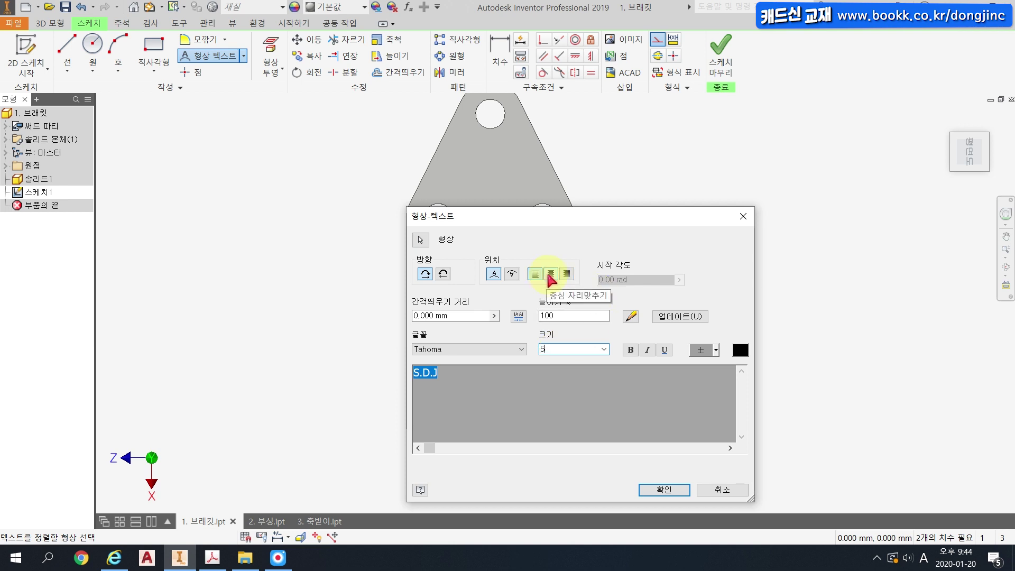
click(550, 274)
click(662, 489)
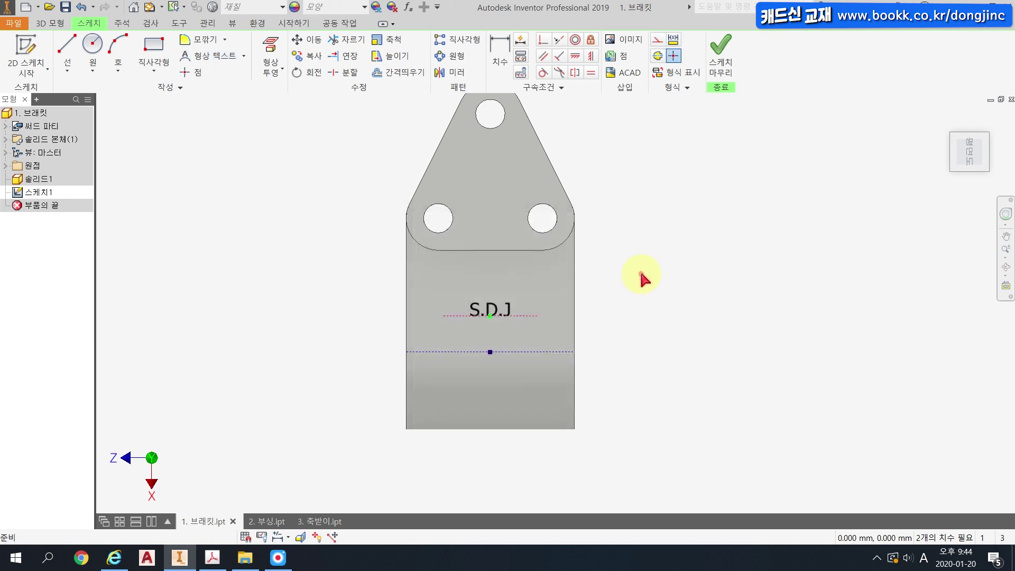
Edit the "S.D.J" geometry text and set its size to 10 mm.
double_click(511, 306)
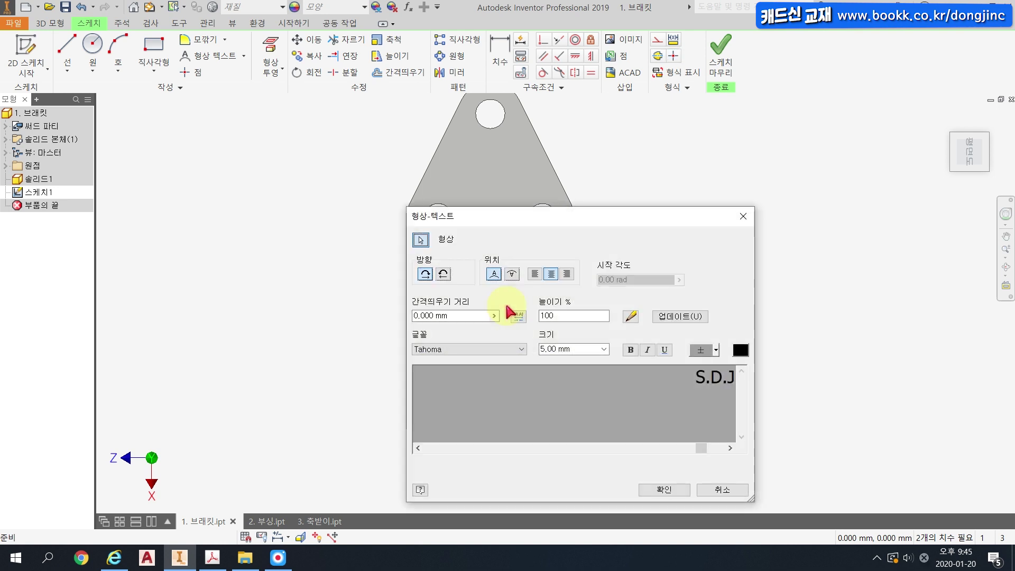
drag(651, 394, 651, 374)
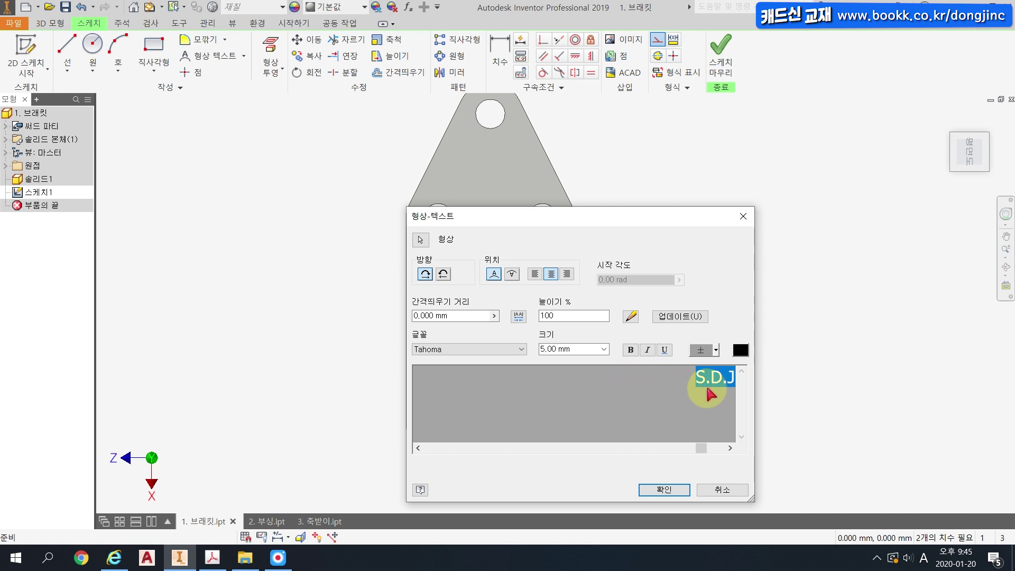
double_click(570, 348)
text(10)
key(Return)
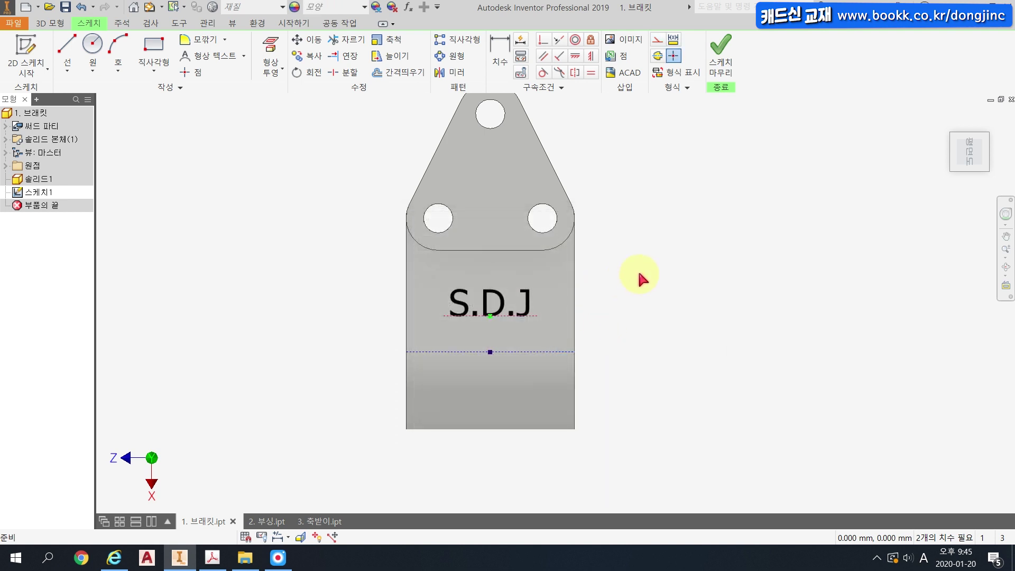
Set the "S.D.J" geometry text's size to 15 mm.
right_click(520, 295)
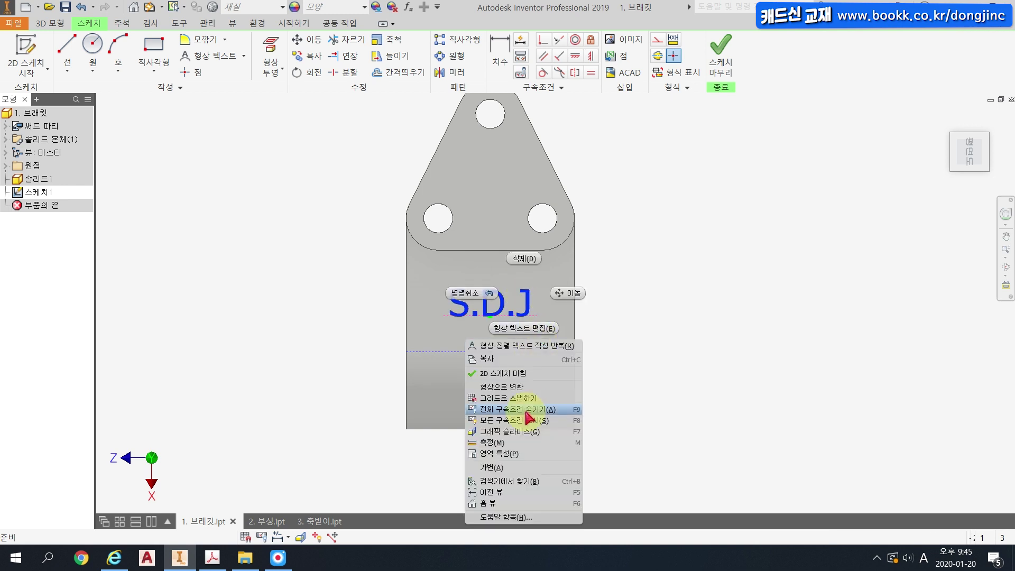
click(631, 342)
click(499, 268)
double_click(525, 297)
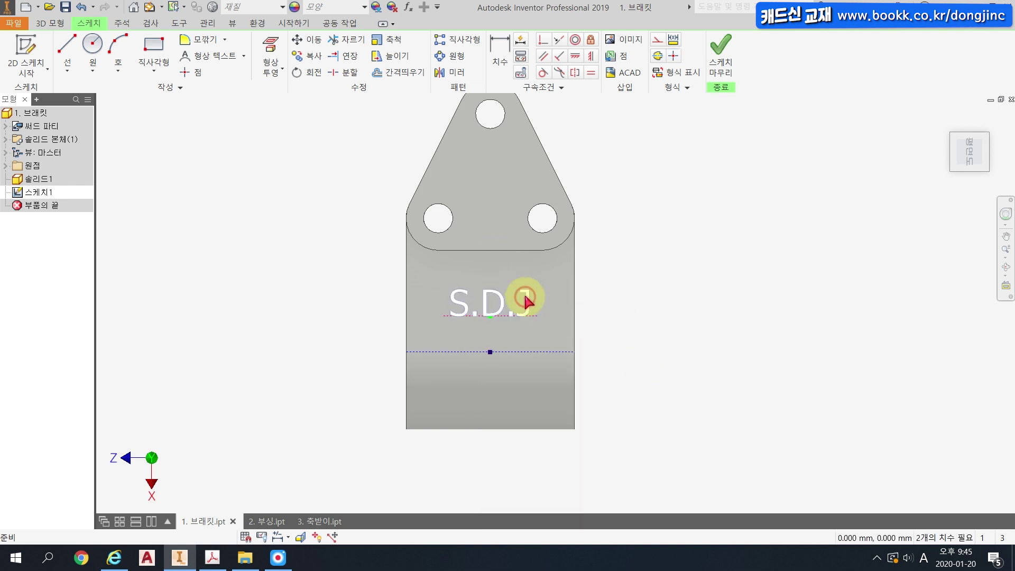
click(560, 349)
text(15)
key(Return)
click(679, 266)
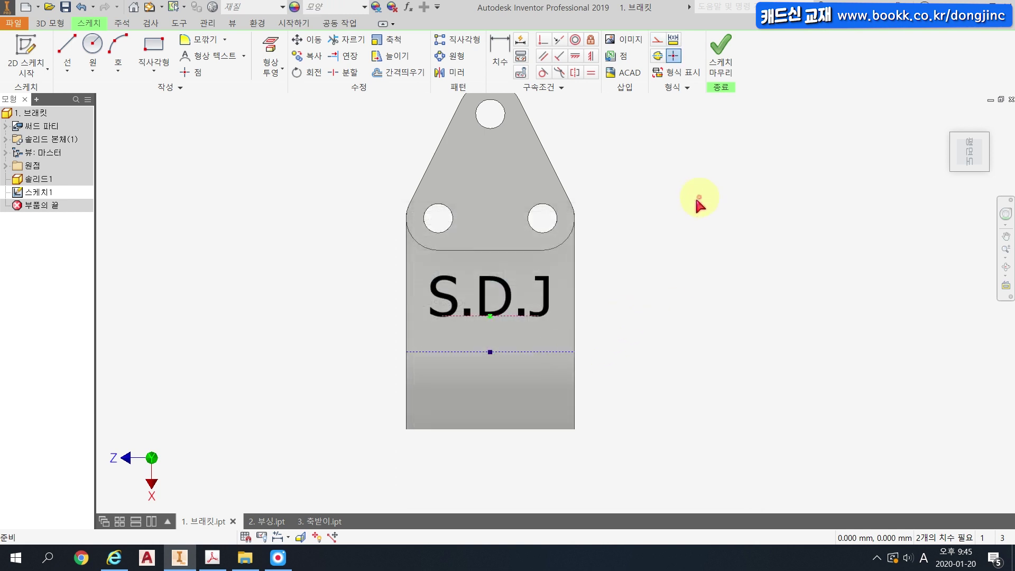
Finish the sketch and extrude the "S.D.J" text 2 mm outward from the bracket's face.
click(729, 44)
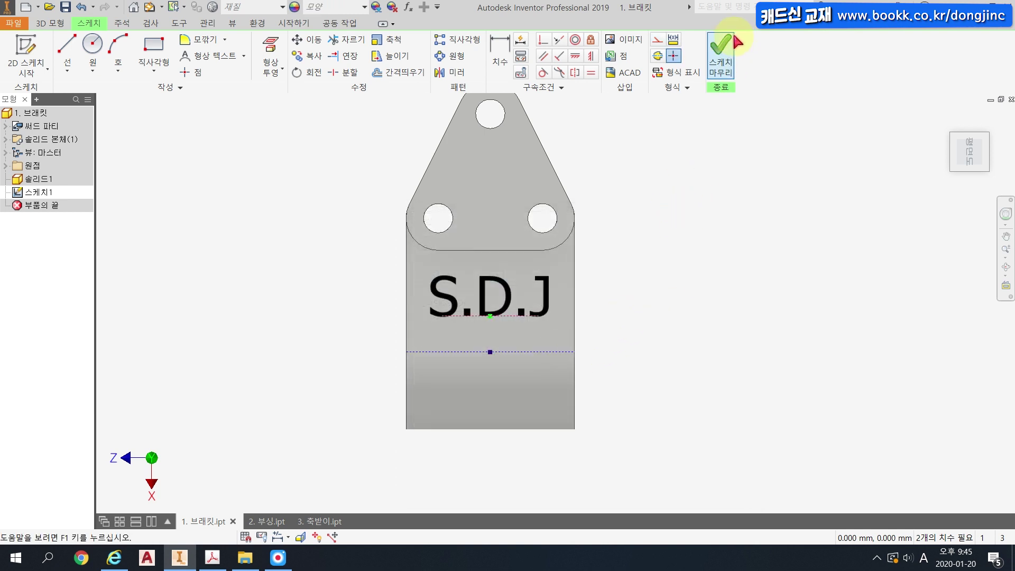
click(64, 35)
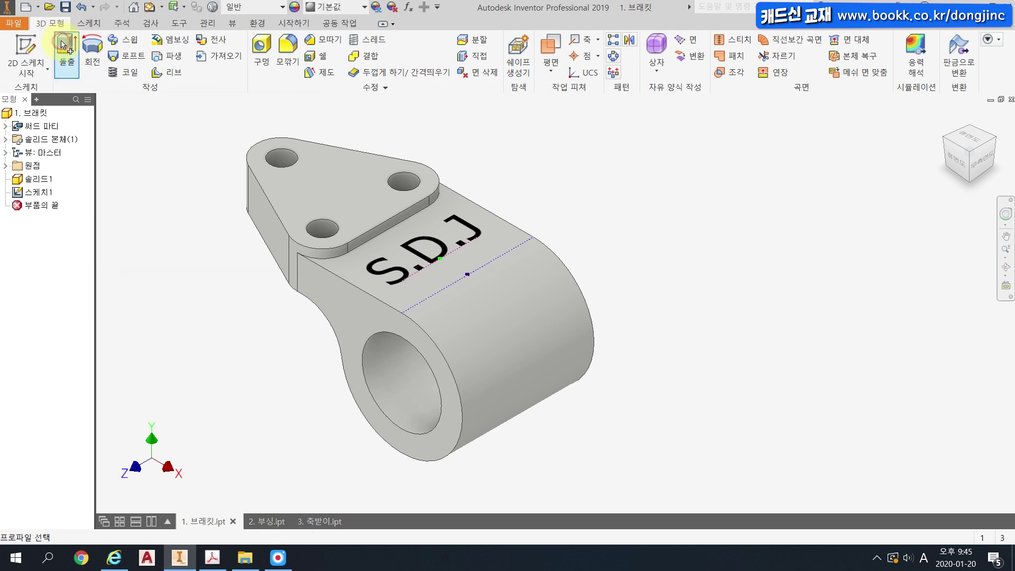
click(408, 249)
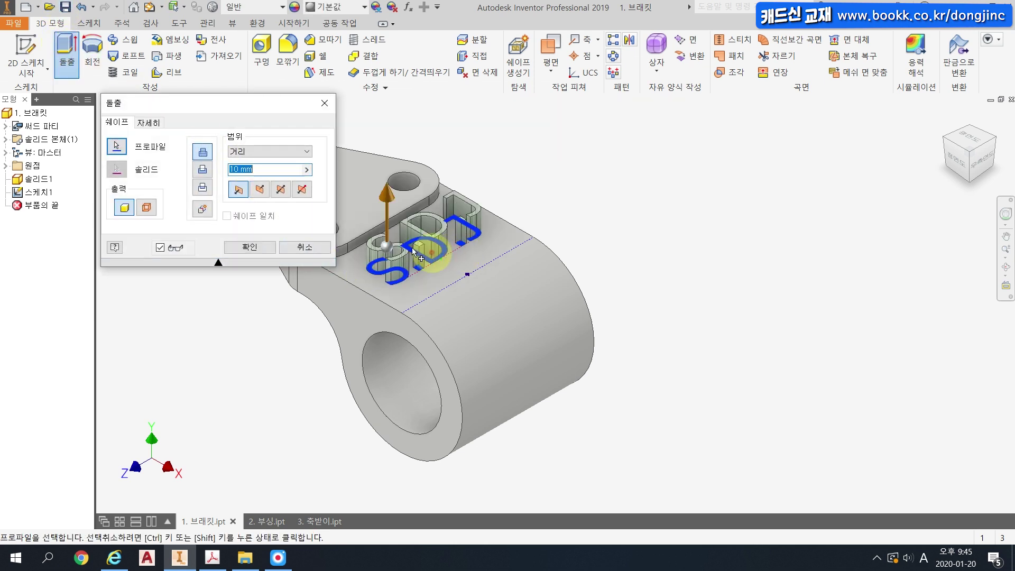
text(2)
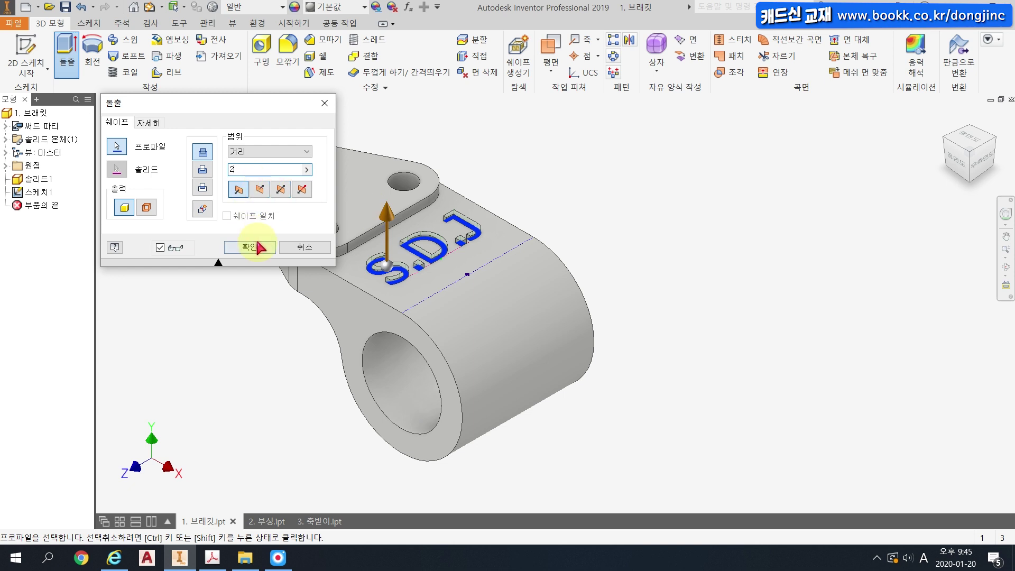
scroll(394, 238, up, 2)
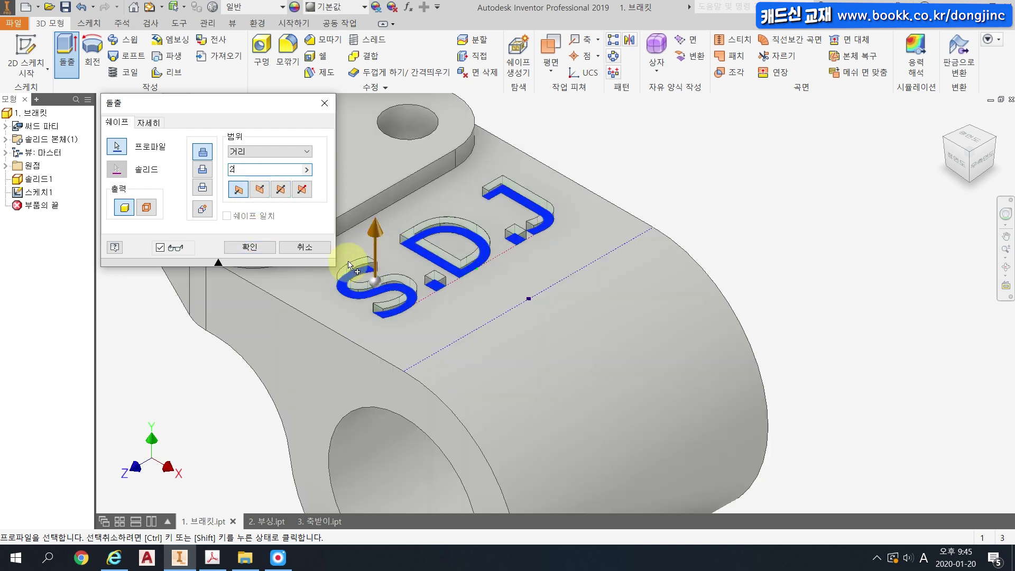
click(267, 249)
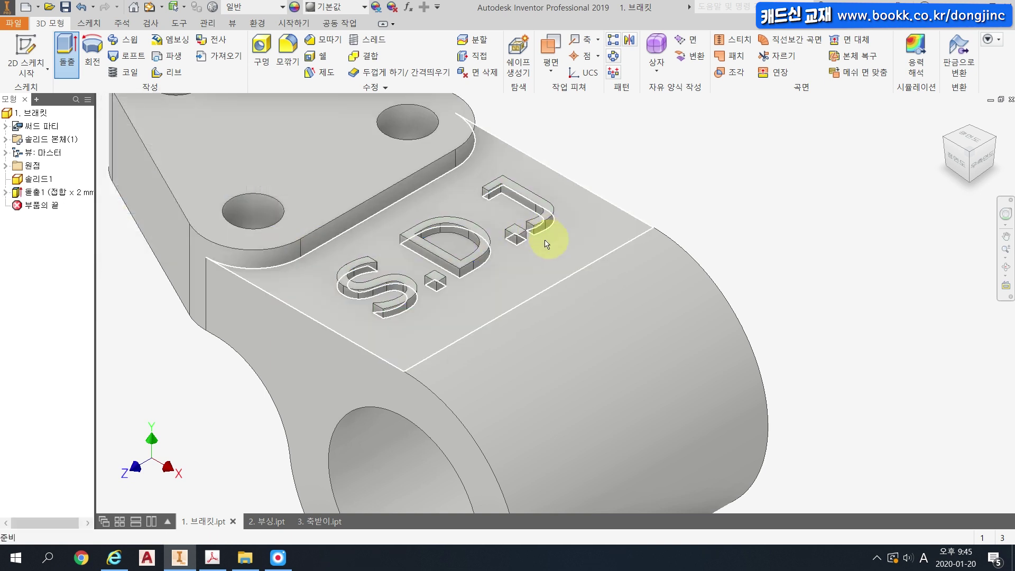
Set the whole bracket part's material to maple wood, 목재(단풍나무), in its iProperties.
scroll(536, 182, down, 3)
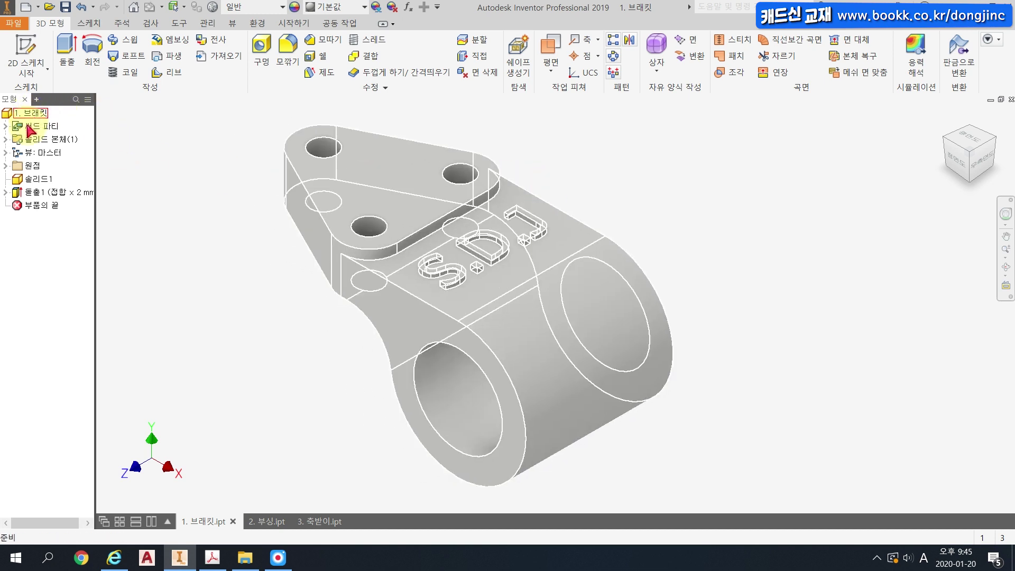
right_click(30, 117)
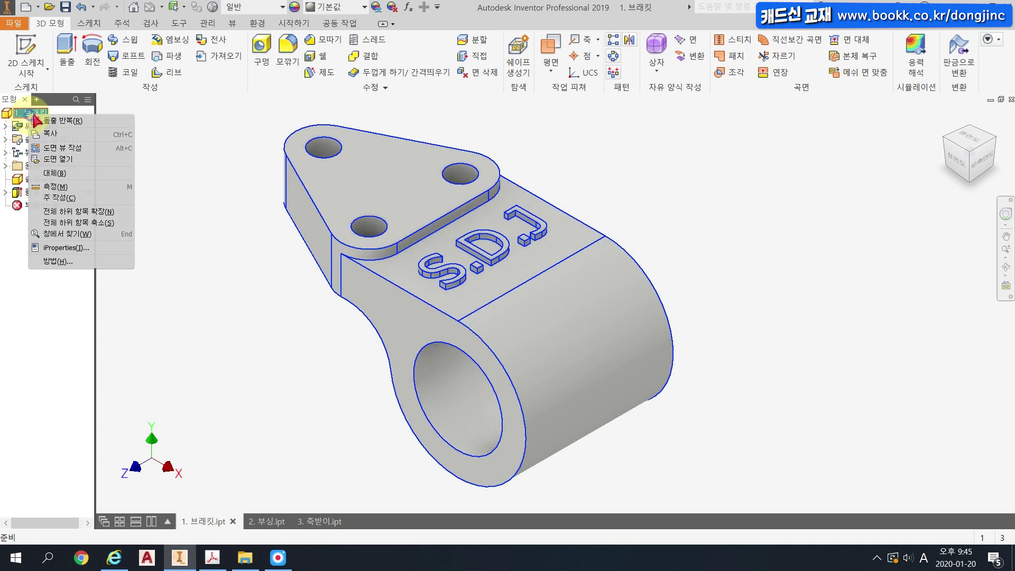
click(82, 249)
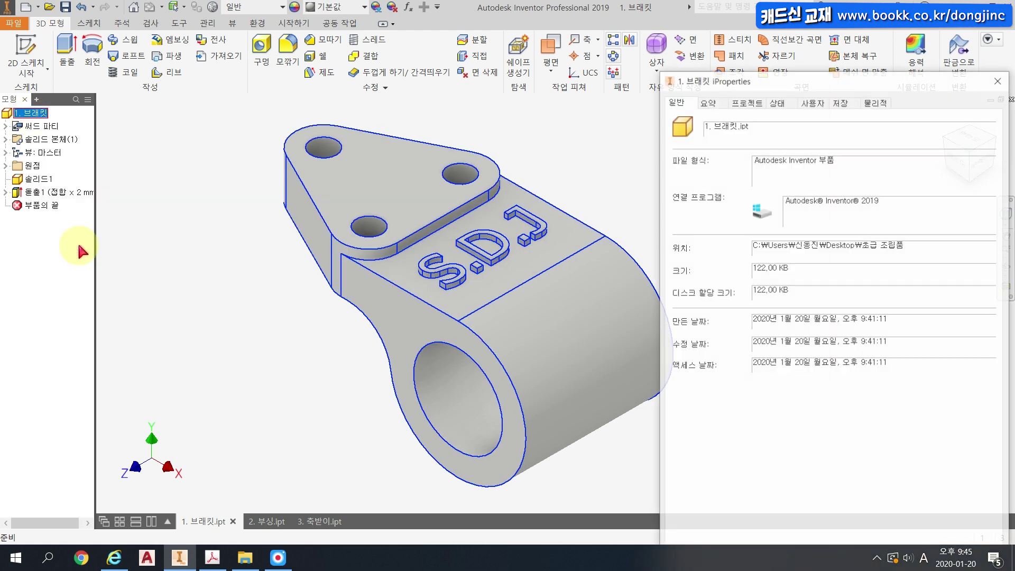
click(876, 101)
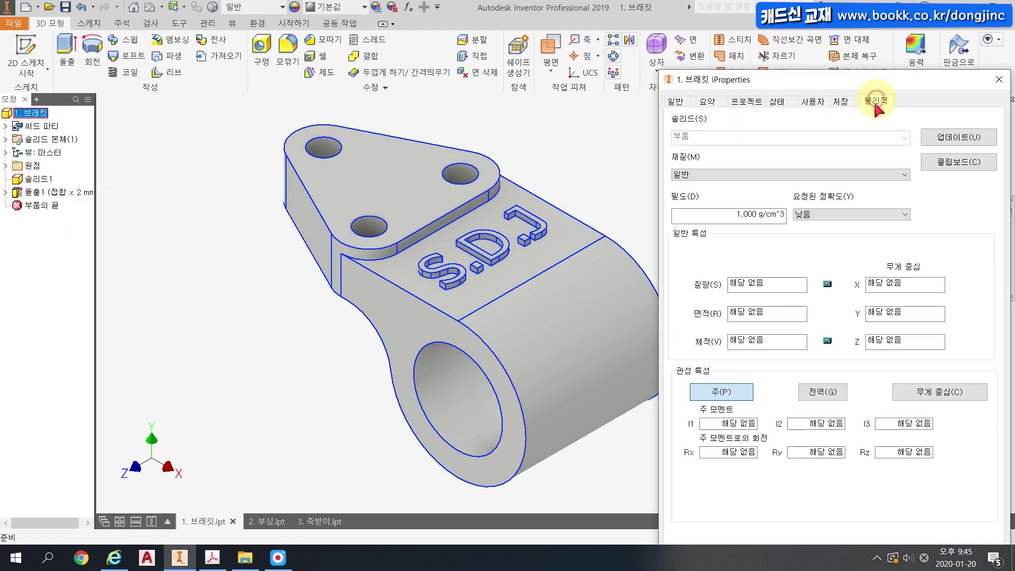
click(791, 181)
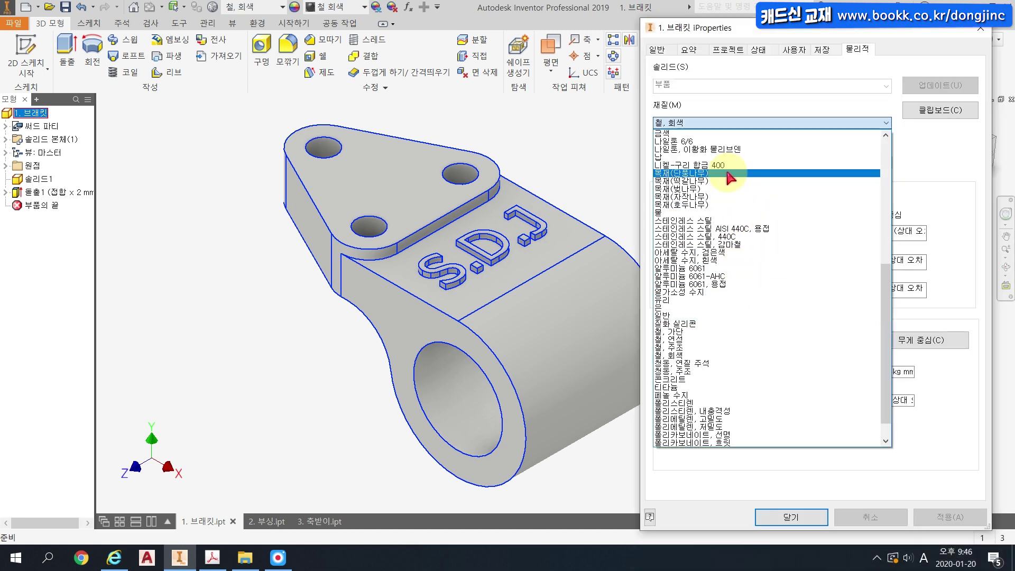
click(731, 174)
click(794, 517)
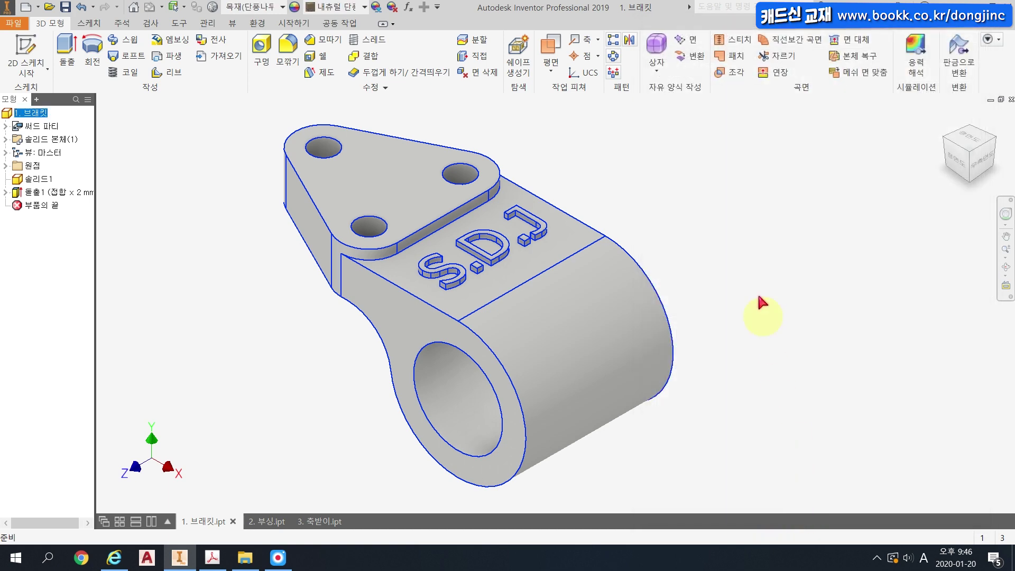
Check the material assigned to the bracket in the physical section of its iProperties.
key(ctrl+z)
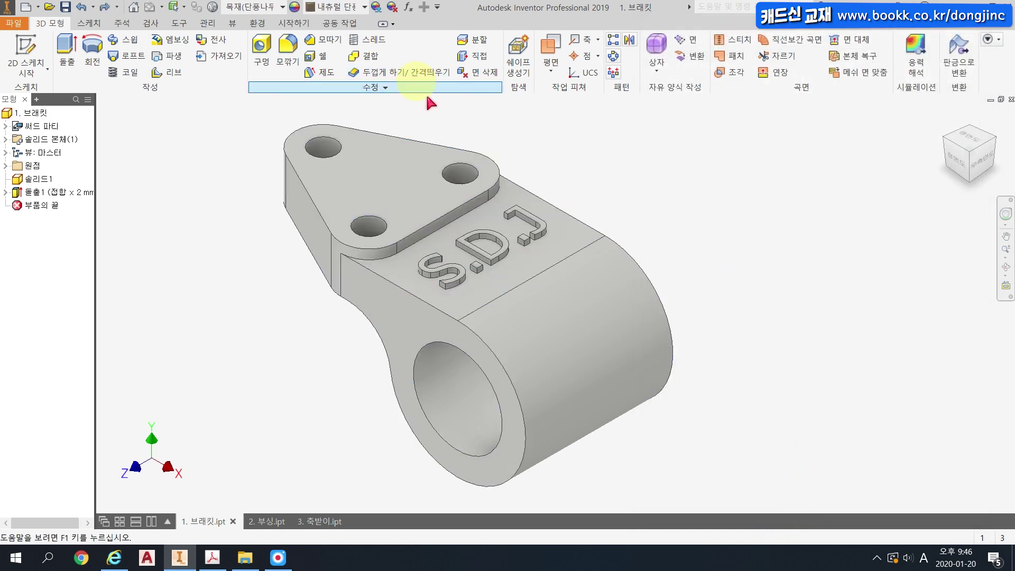
right_click(35, 118)
click(59, 233)
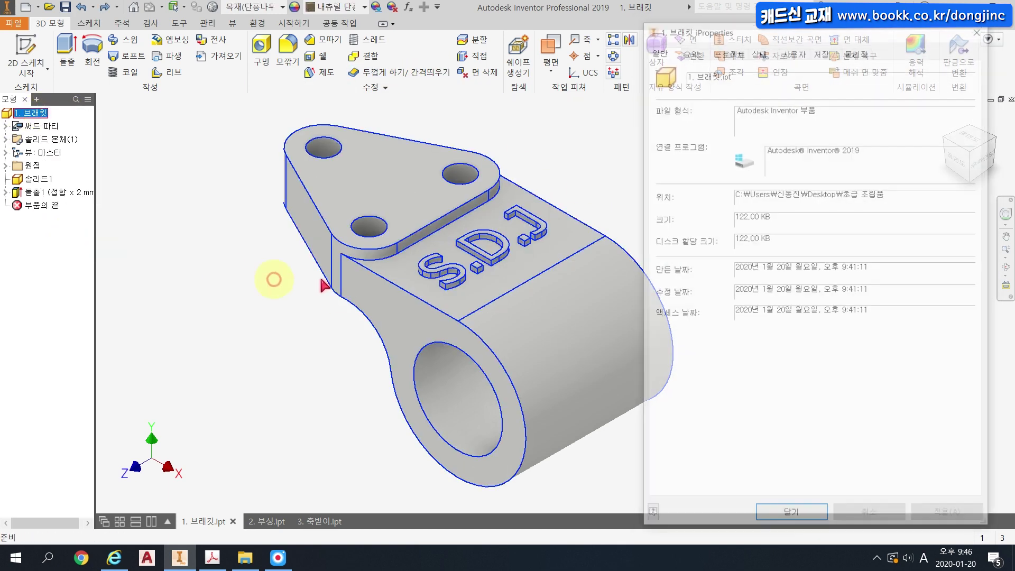
click(857, 49)
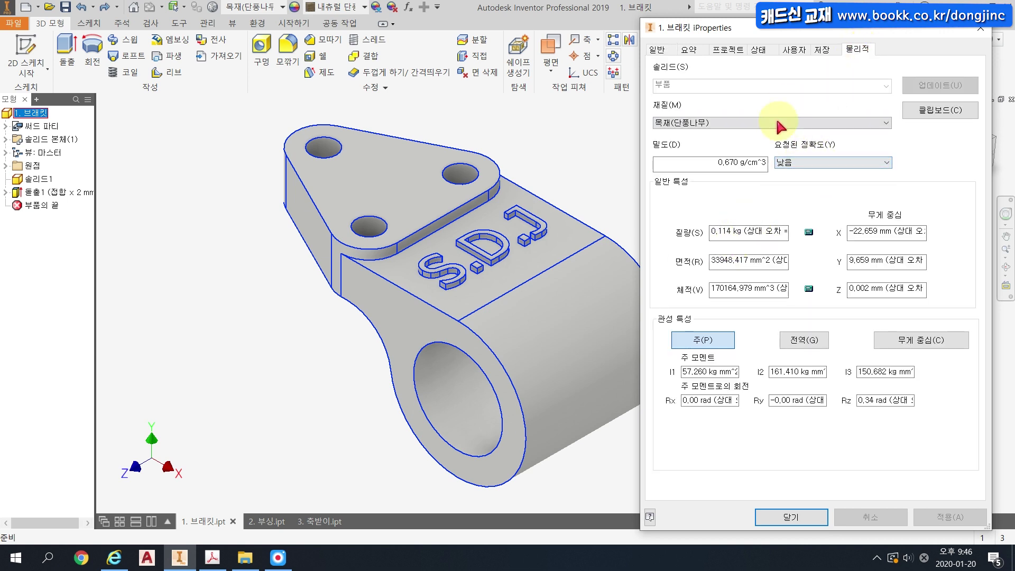
key(Escape)
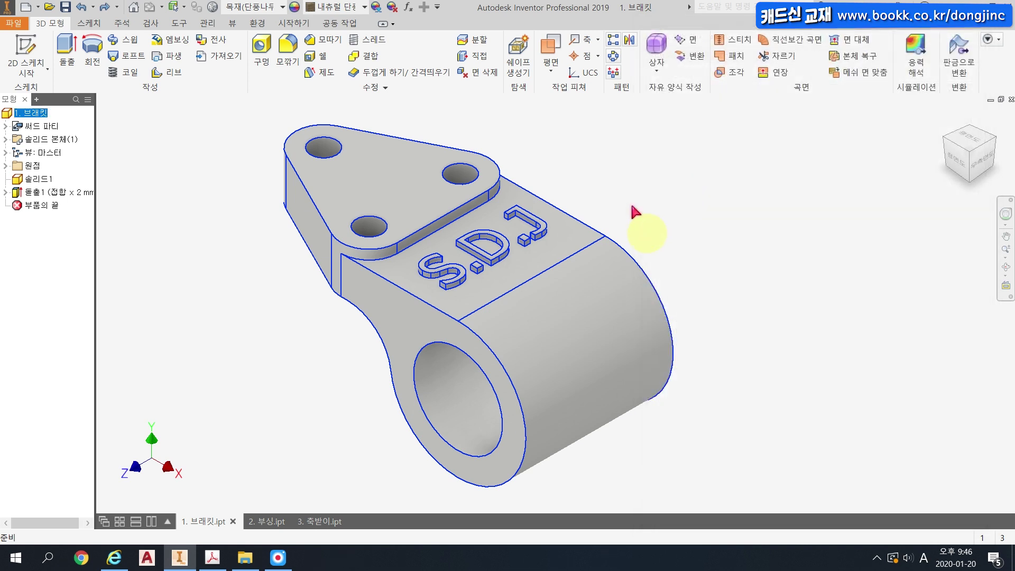
Clear the appearance override from the bracket body.
click(393, 8)
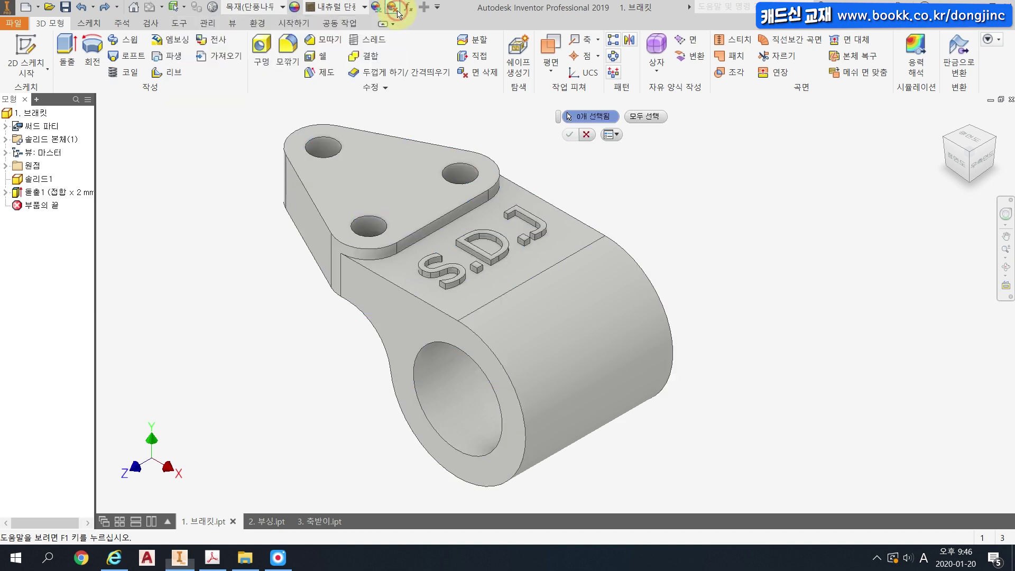
click(578, 243)
click(571, 136)
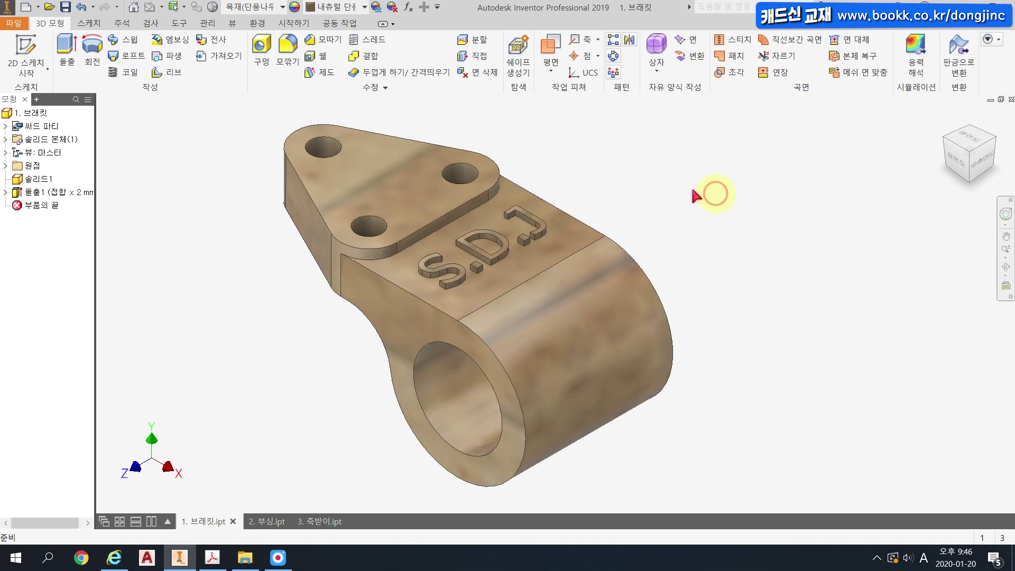
Change the whole bracket part's material to nickel-copper alloy, 니켈-구리 합금 400, in its iProperties and apply it.
right_click(41, 113)
click(82, 238)
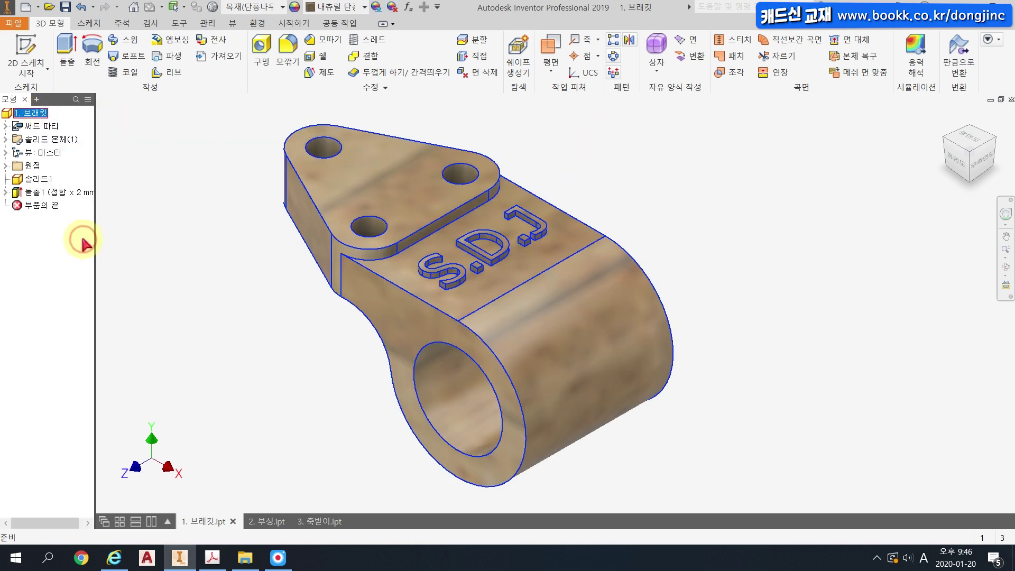
right_click(28, 112)
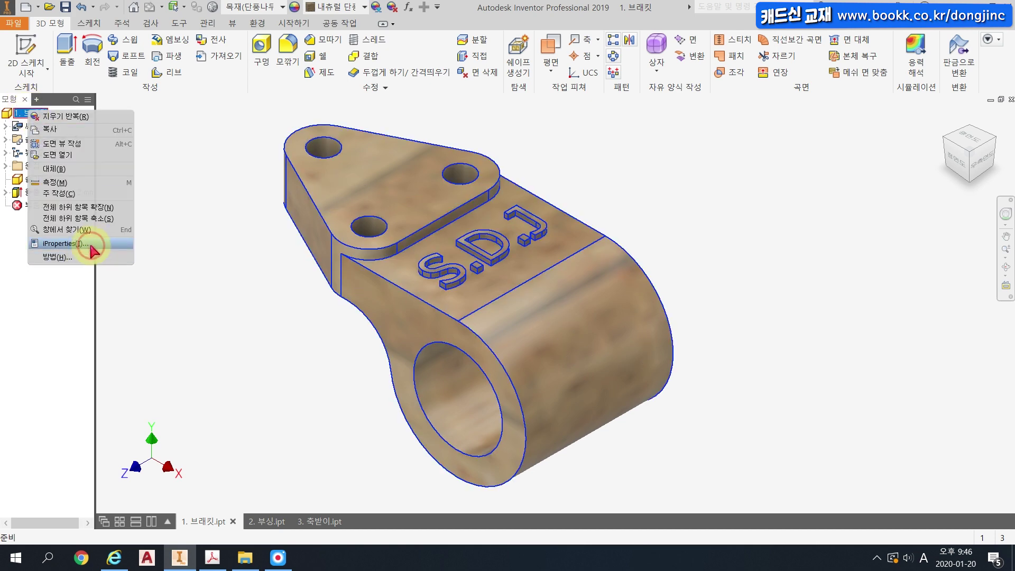
click(91, 244)
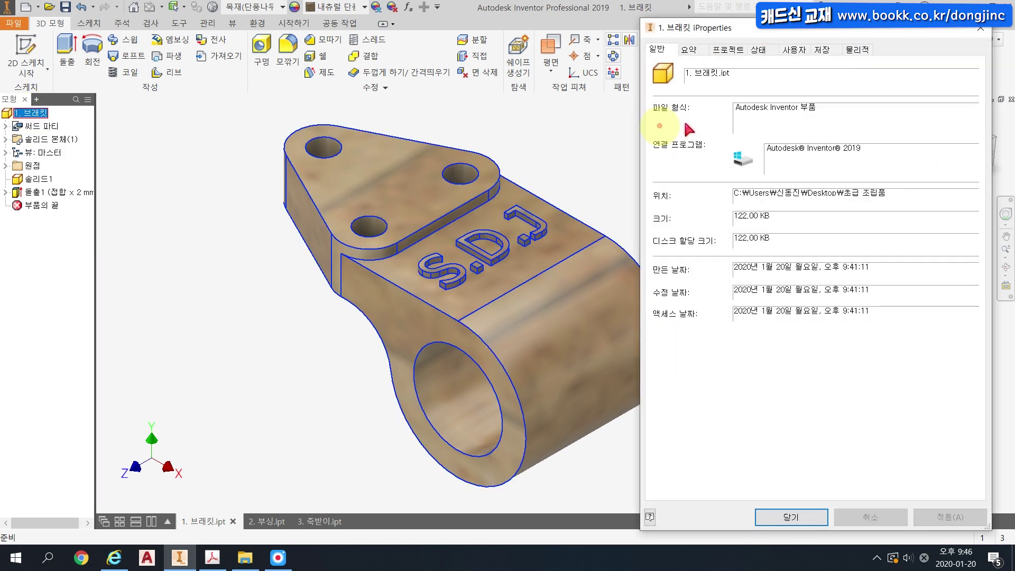
click(854, 49)
click(778, 122)
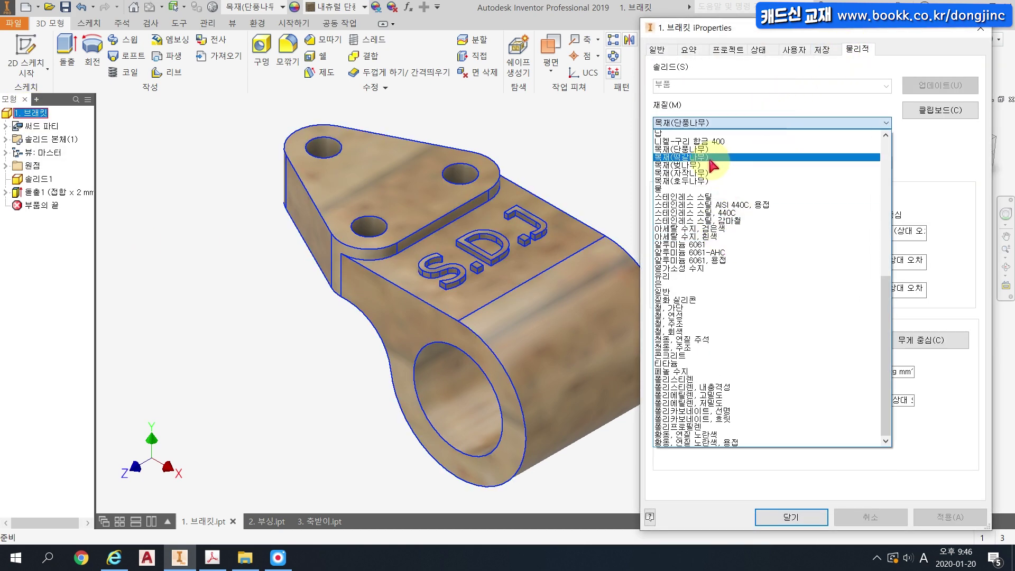
click(714, 142)
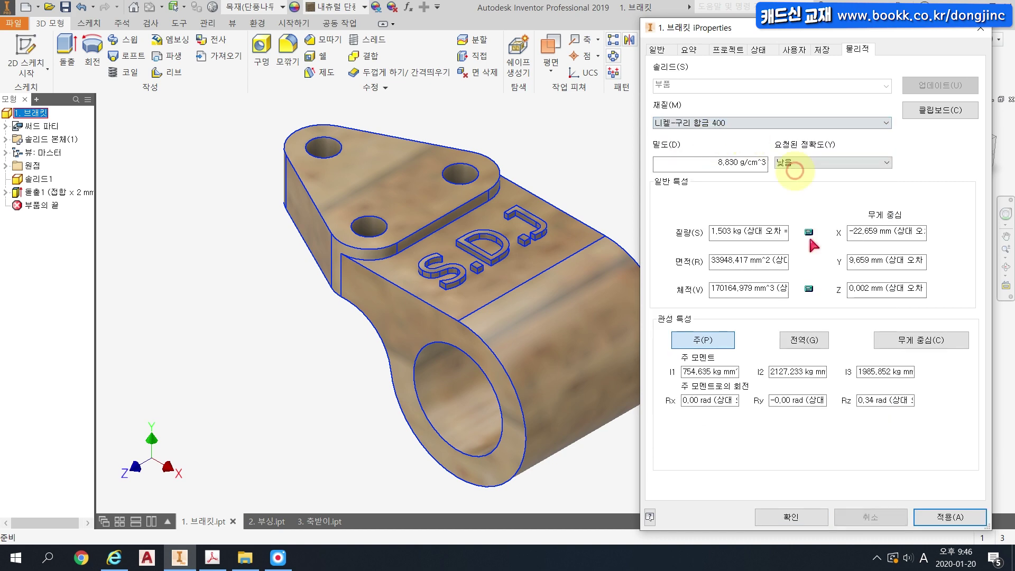
click(936, 518)
click(790, 517)
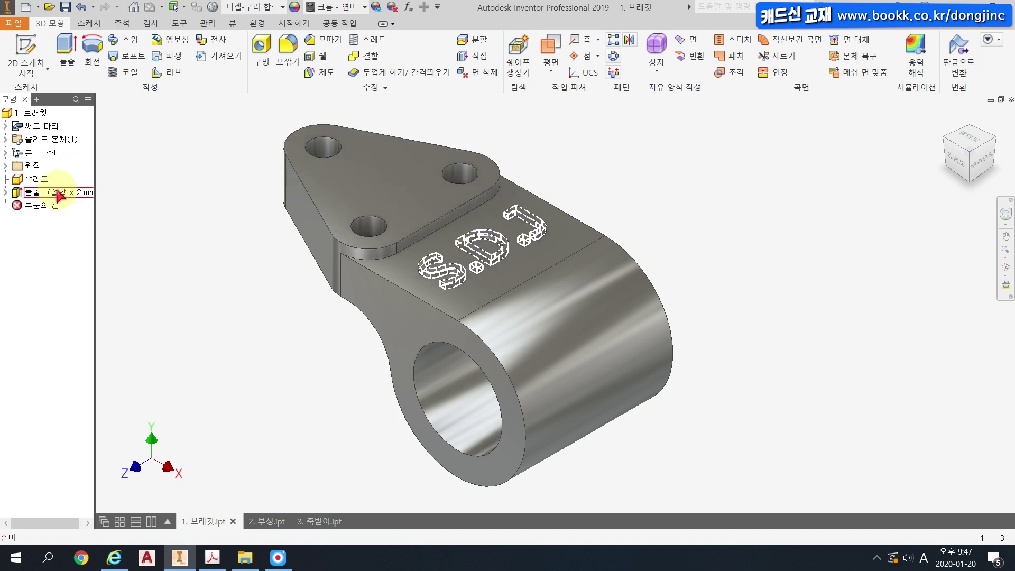
Set the feature appearance of the "S.D.J" extrusion to green rubber, 고무 - 녹색.
right_click(45, 193)
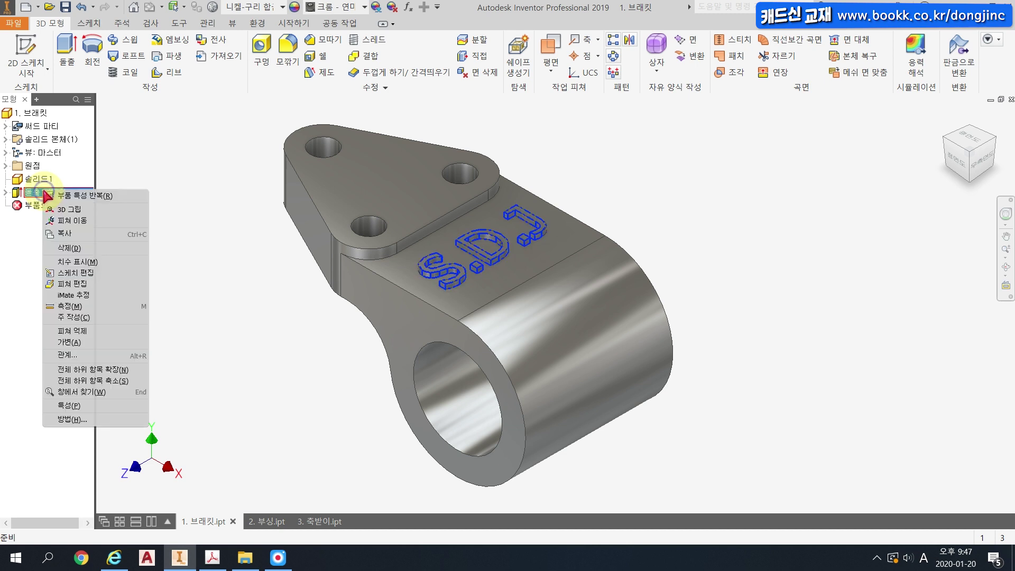
click(123, 407)
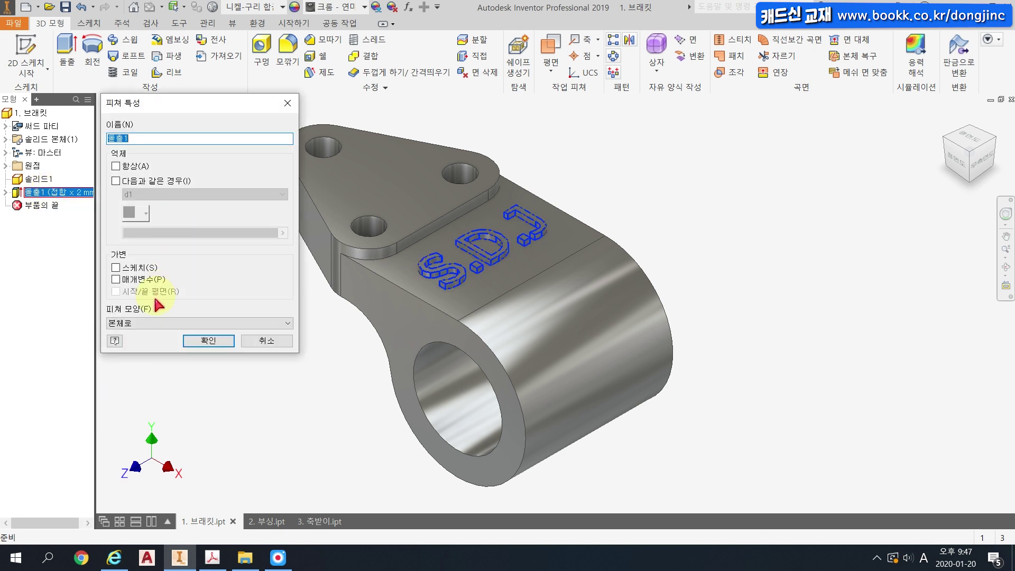
click(159, 323)
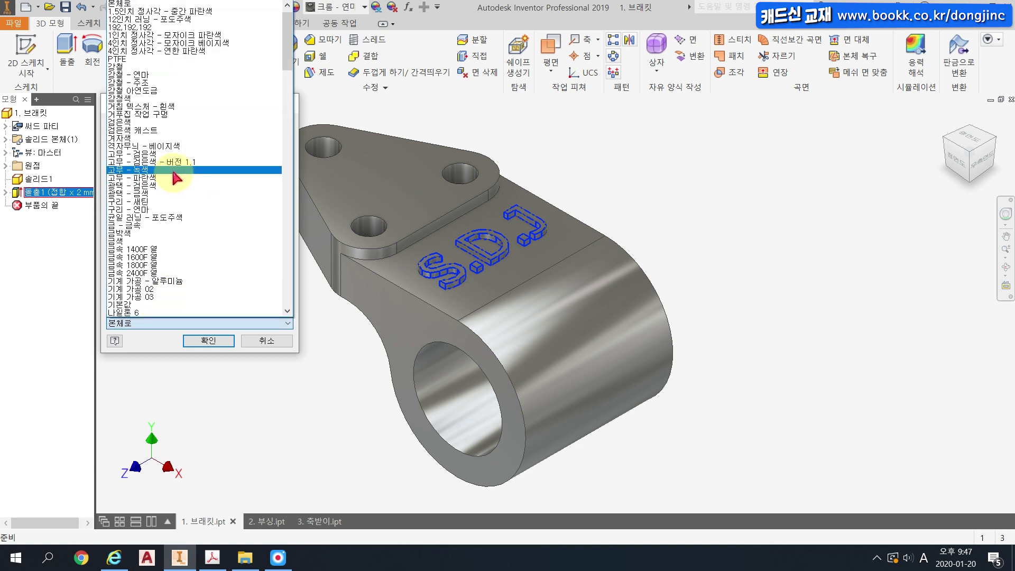
click(152, 171)
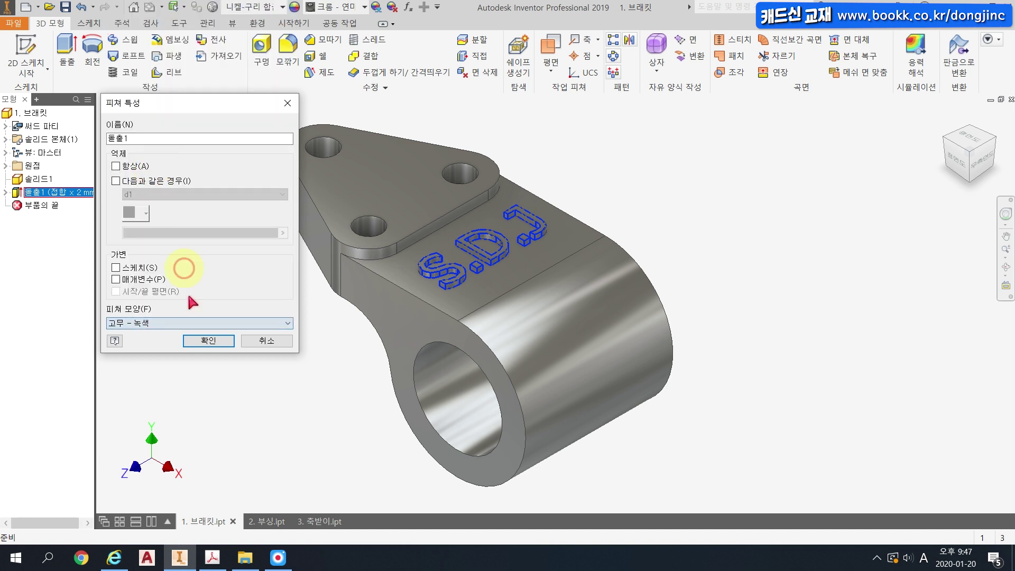
click(217, 342)
Set the face appearance of the top faces of the letters S, D and J to satin brass, 황동 - 새틴.
scroll(332, 292, up, 3)
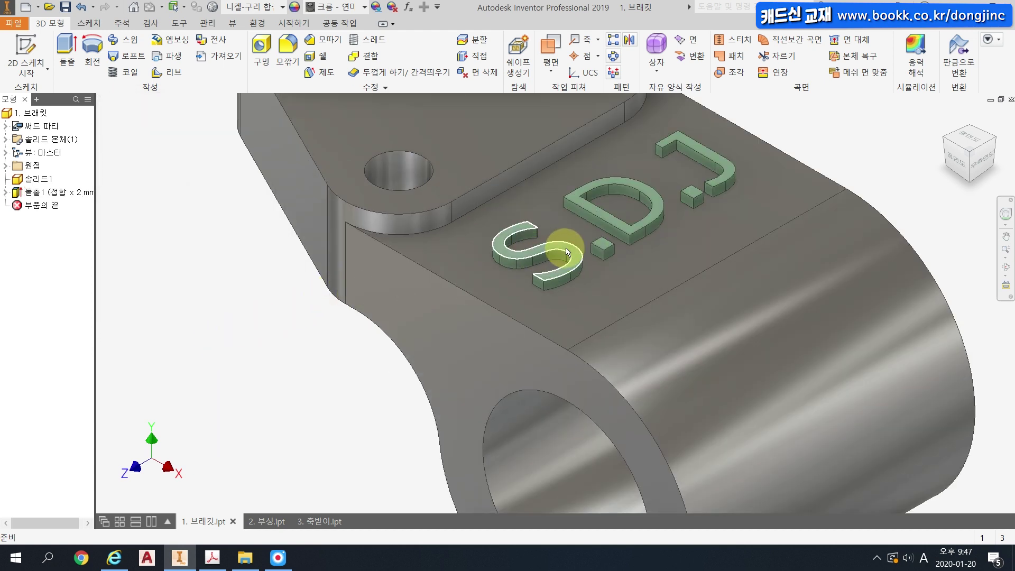
click(566, 250)
ctrl+click(574, 199)
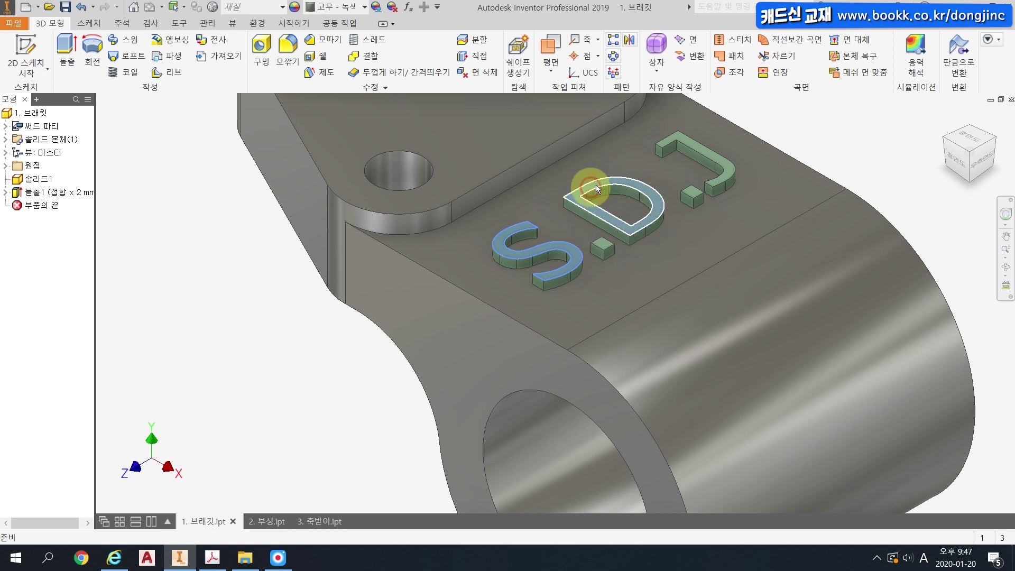
ctrl+click(686, 141)
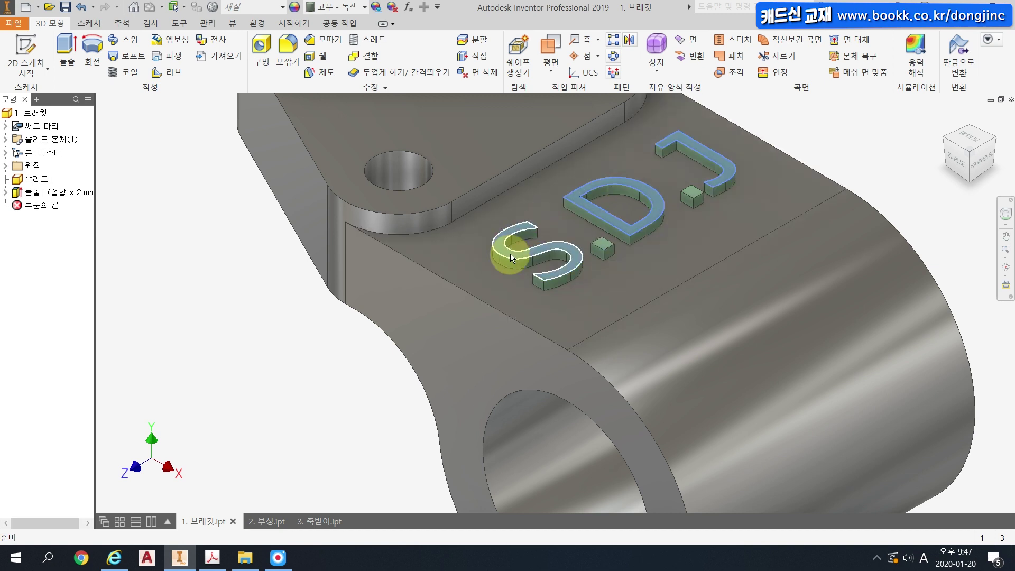
right_click(725, 162)
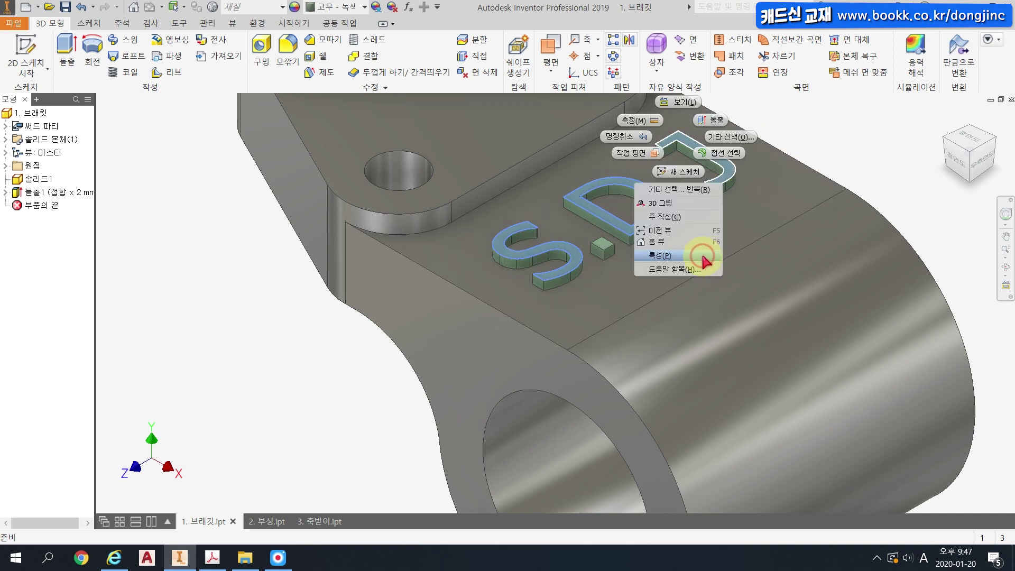
click(705, 259)
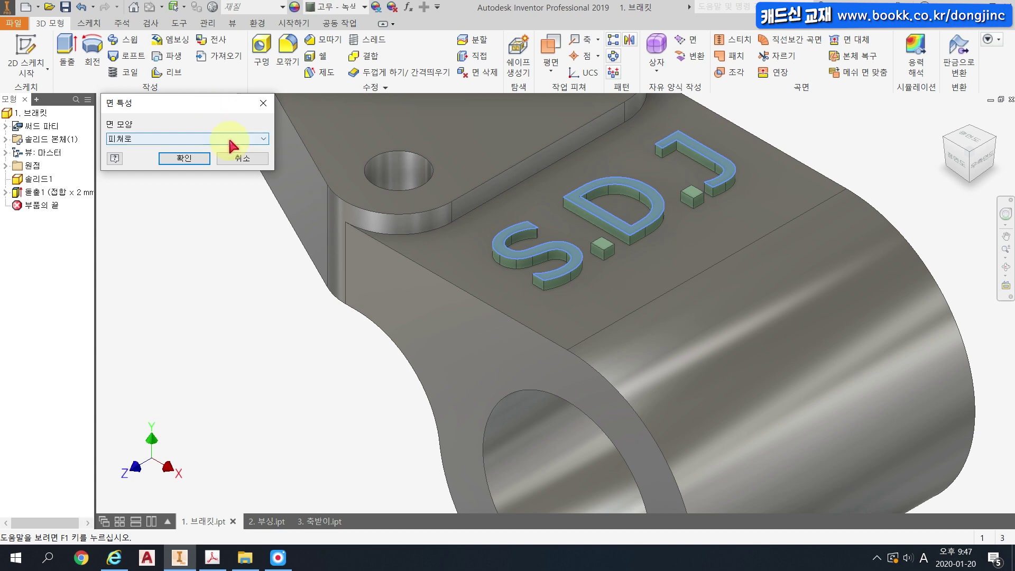
click(230, 142)
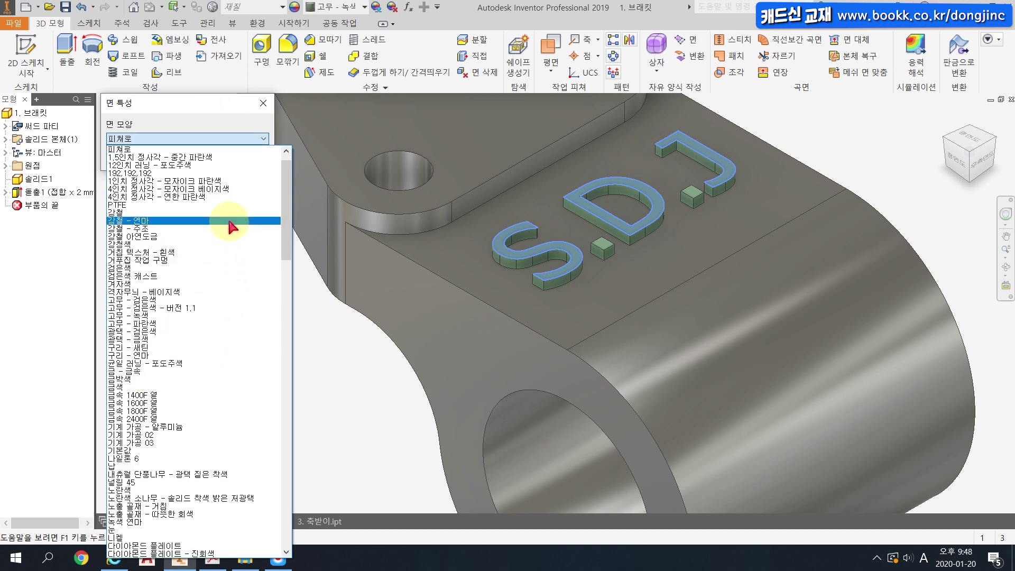
scroll(231, 226, down, 13)
drag(288, 306, 280, 542)
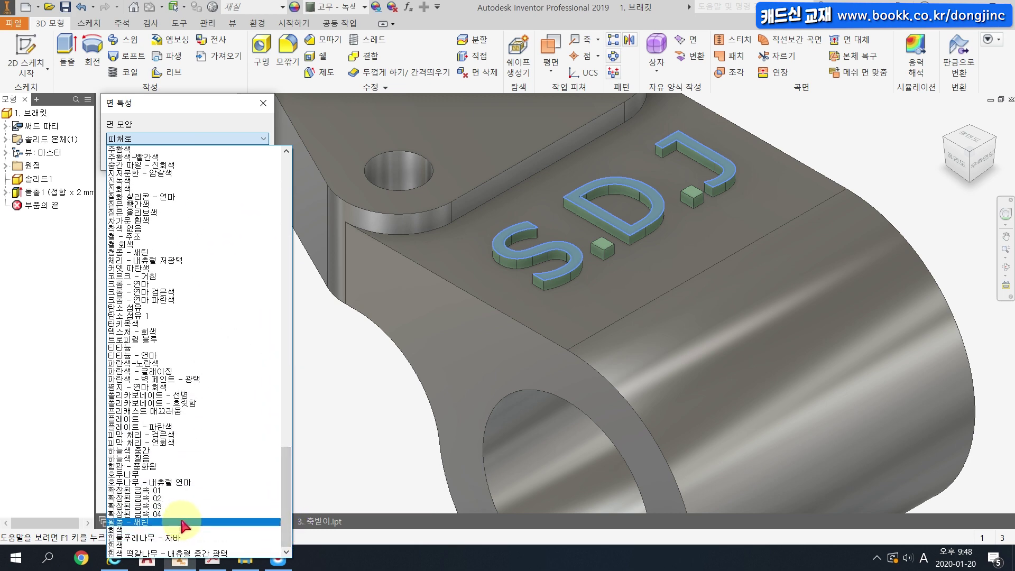
click(184, 522)
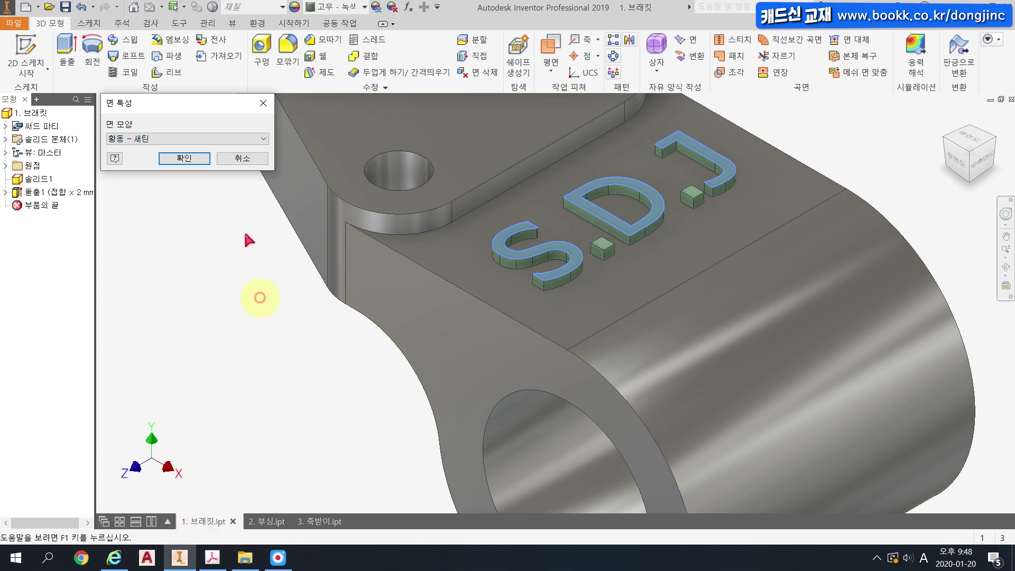
click(204, 163)
scroll(385, 316, down, 5)
middle_drag(386, 316, 453, 306)
scroll(456, 313, up, 3)
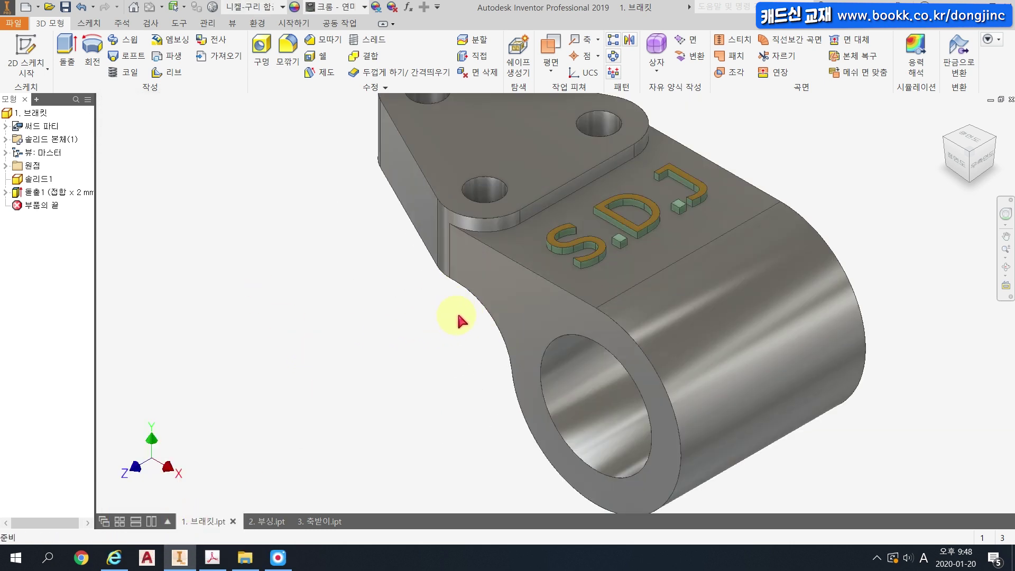
scroll(447, 320, down, 3)
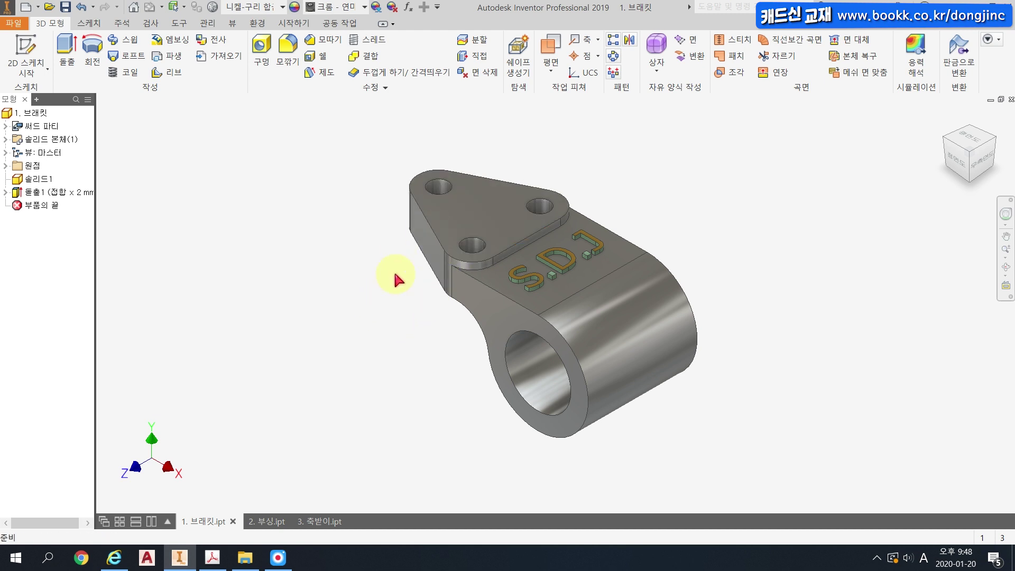
Switch to the bushing part and change its iProperties material to walnut wood, 목재(호두나무), after trying silicone rubber, 고무, 실리콘.
click(259, 521)
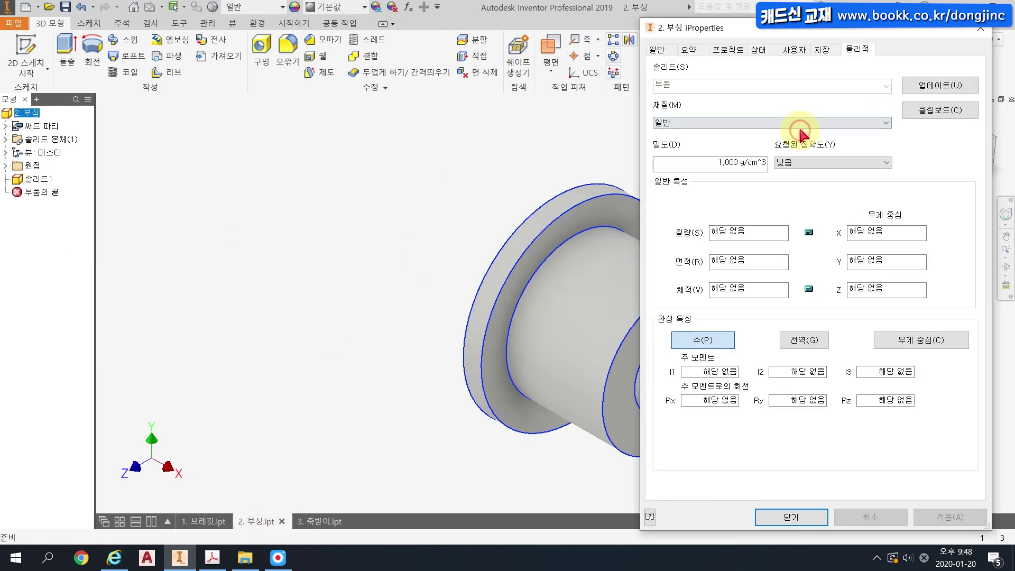
click(799, 126)
scroll(765, 227, up, 9)
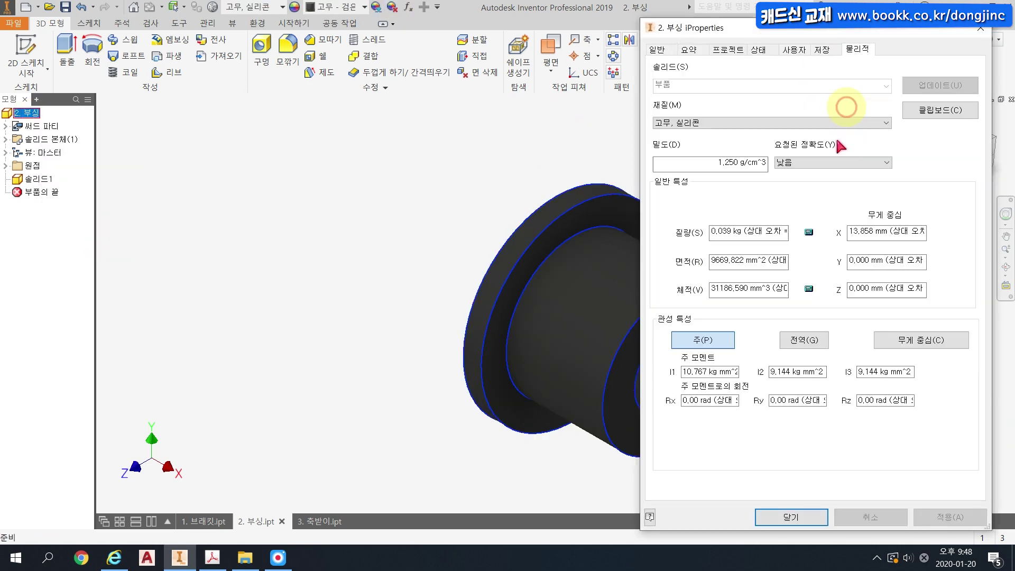
click(841, 123)
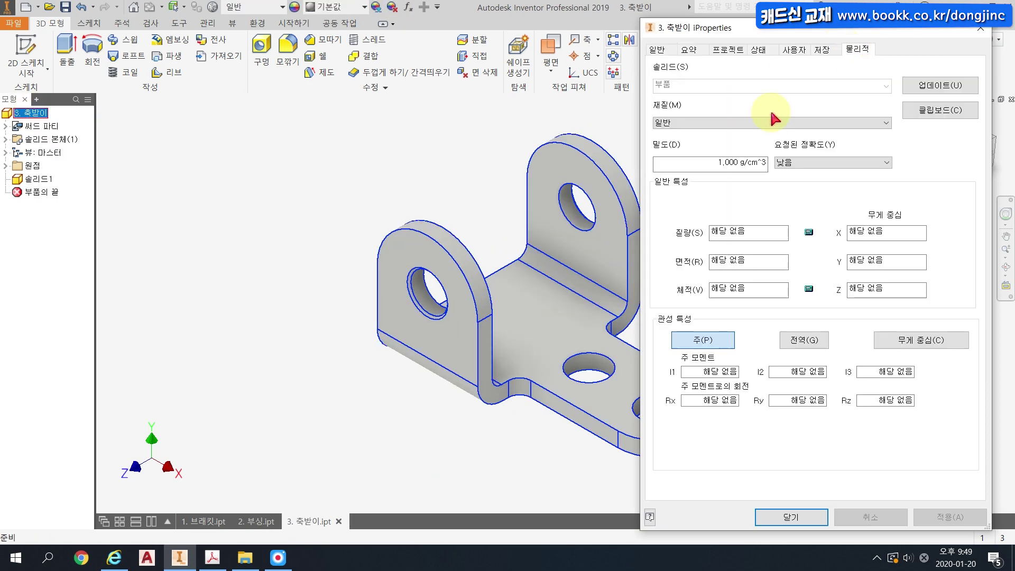
Change the shaft support part's material to PC/ABS plastic in its iProperties.
click(776, 121)
click(730, 388)
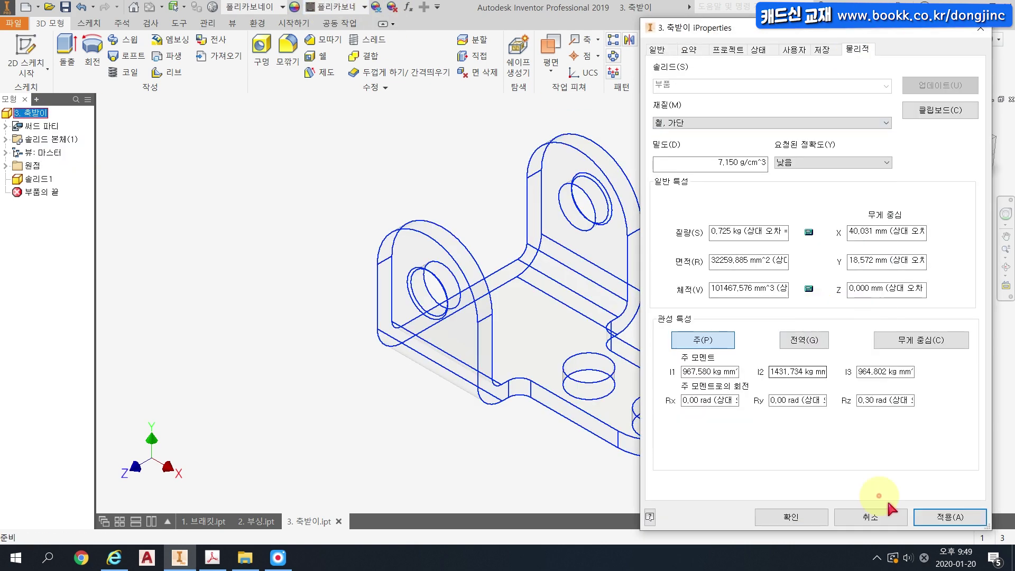
click(747, 185)
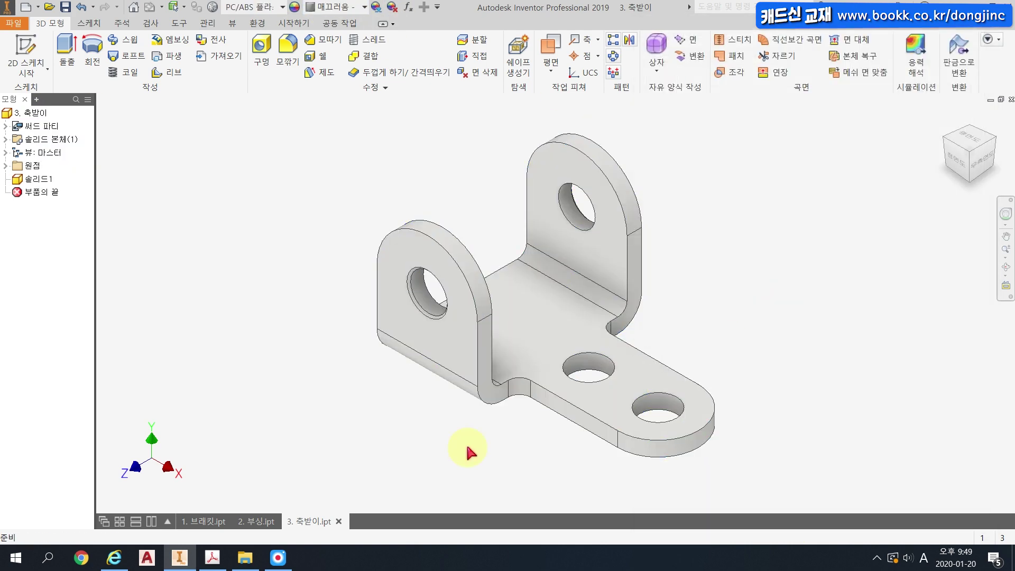
Review the three parts, and close the bracket, shaft support and bushing files, answering the save prompt for each.
click(204, 521)
click(257, 522)
click(309, 522)
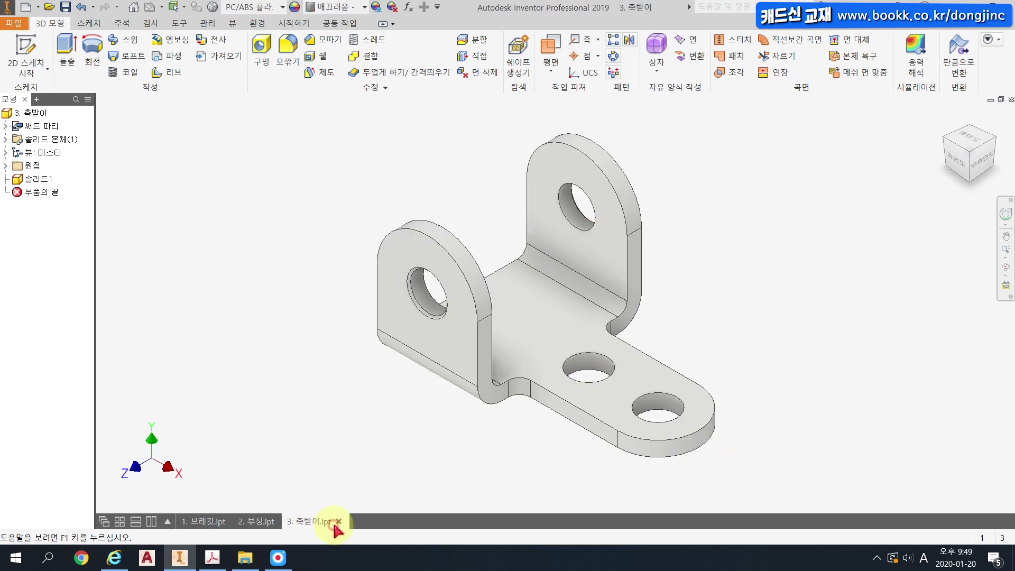
click(226, 525)
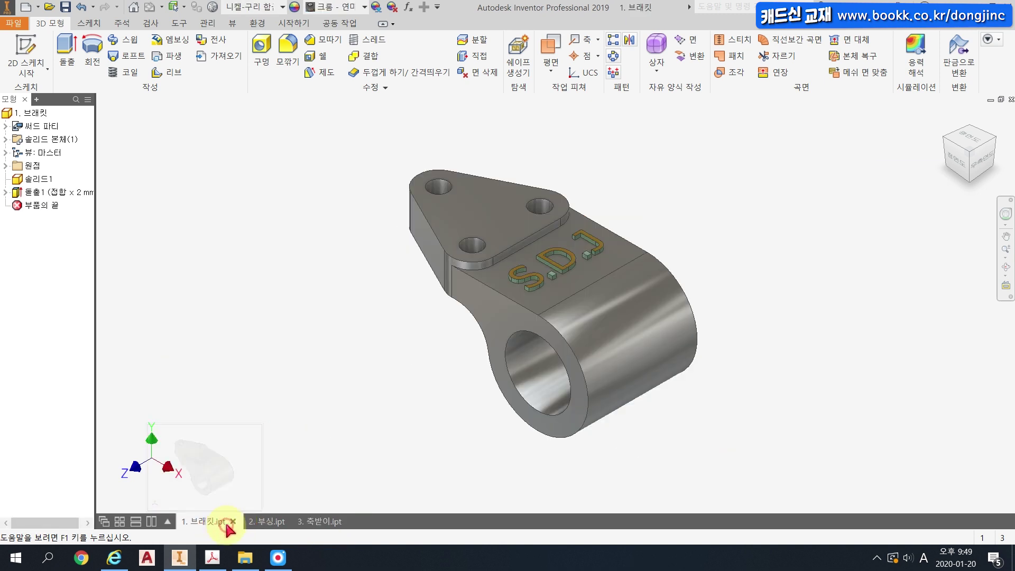
click(232, 521)
click(388, 301)
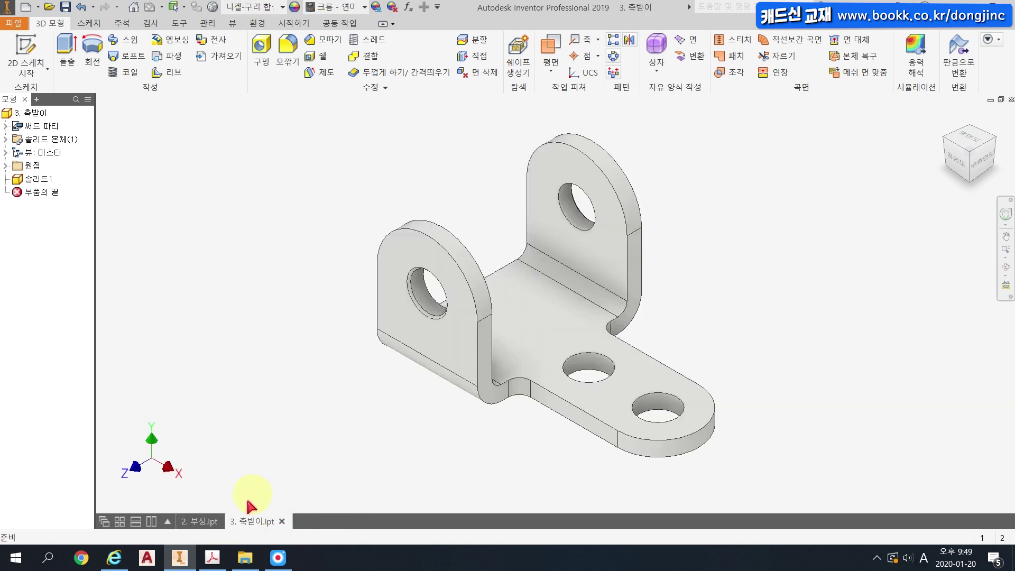
click(282, 522)
click(407, 310)
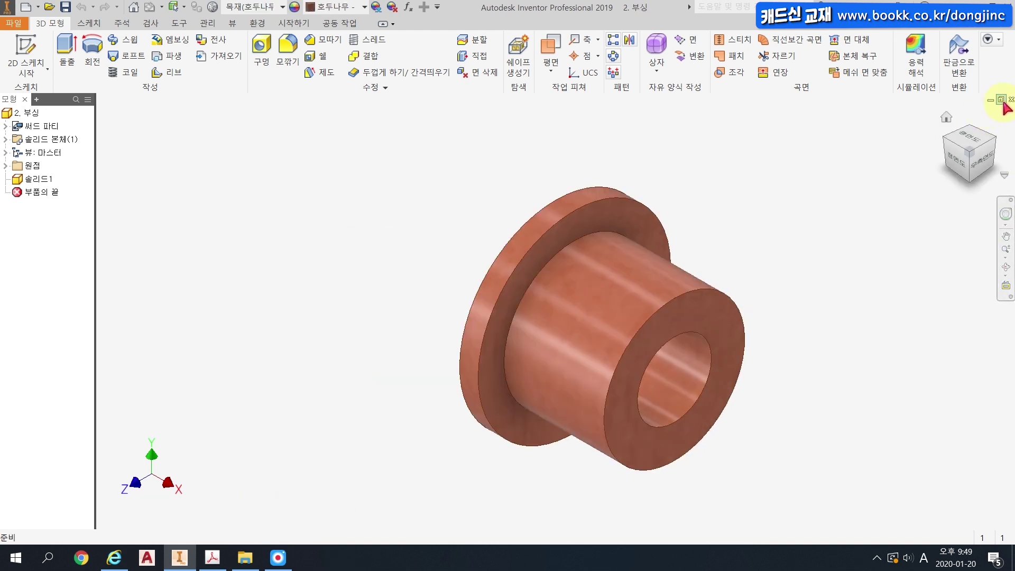
click(1010, 102)
click(391, 309)
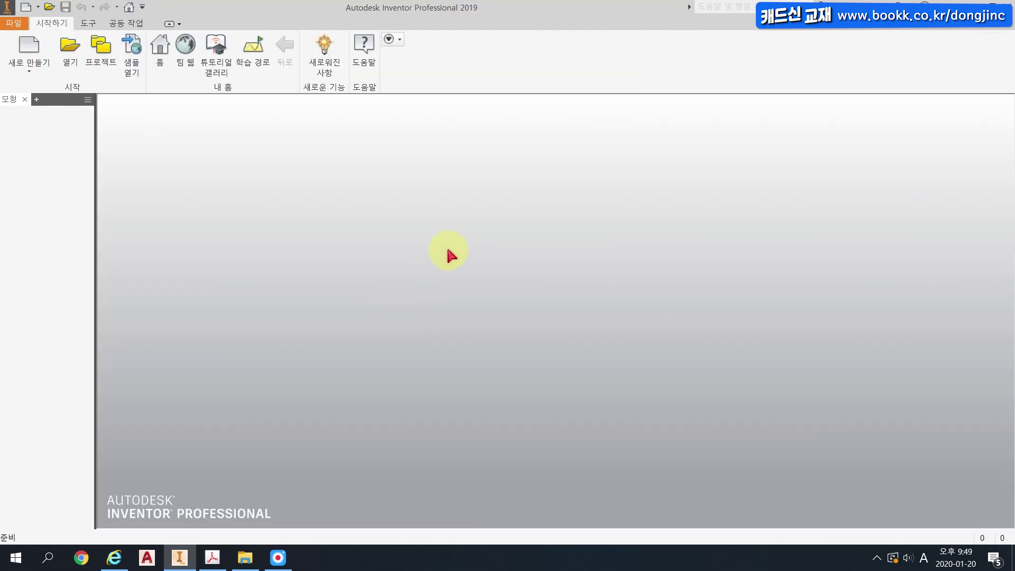
Create a new assembly from the Standard.iam template and accept the style conflict notice.
click(34, 41)
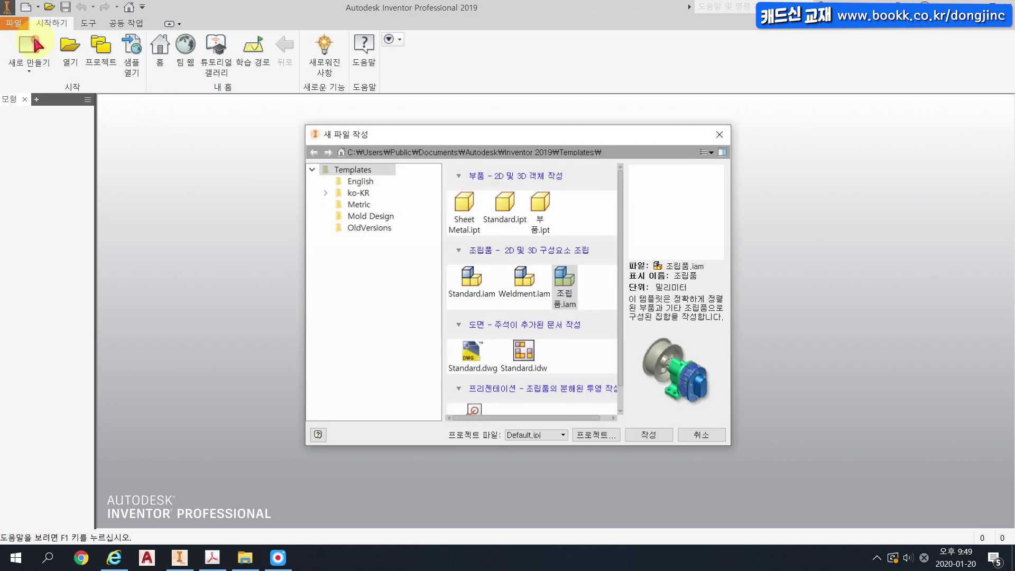
double_click(479, 284)
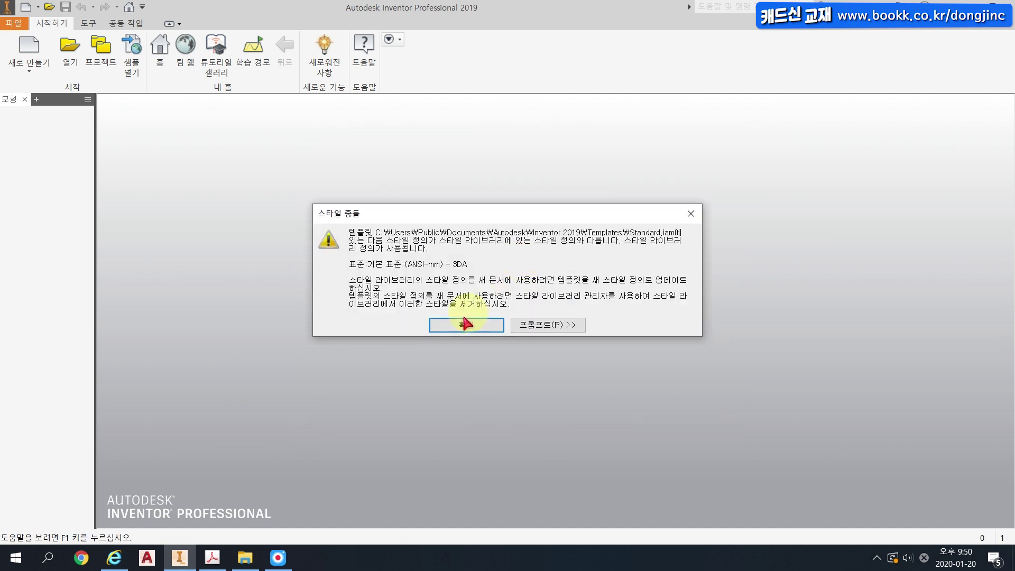
click(466, 324)
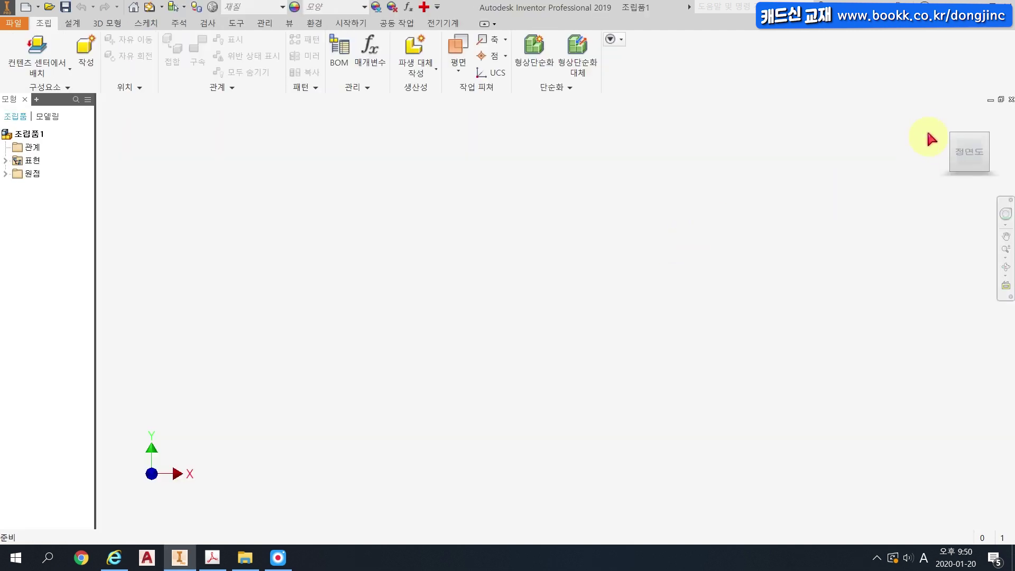
Orient the assembly to an isometric view with the Y axis up and save it as the home view with the fit-to-view option.
click(947, 117)
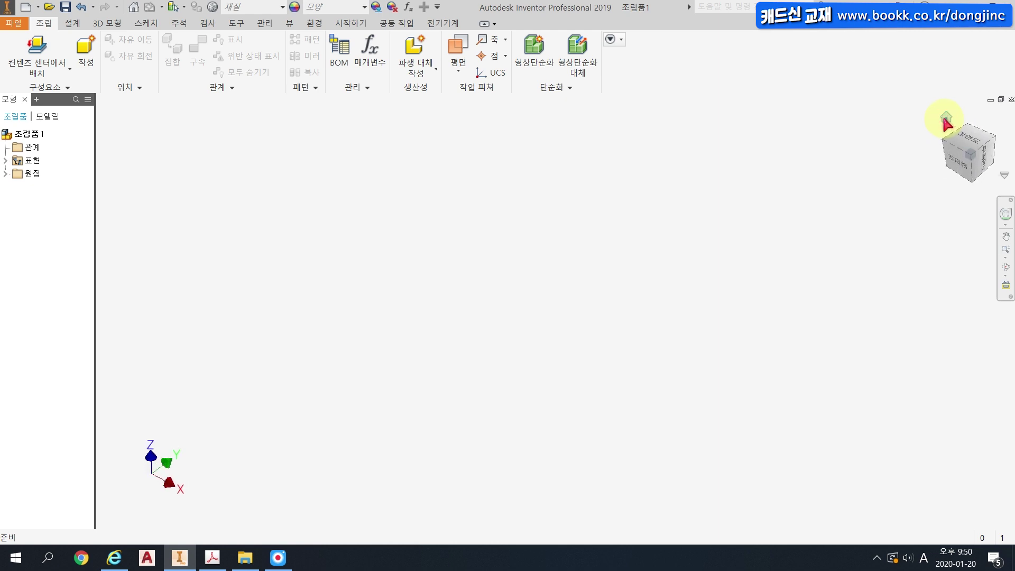
click(971, 136)
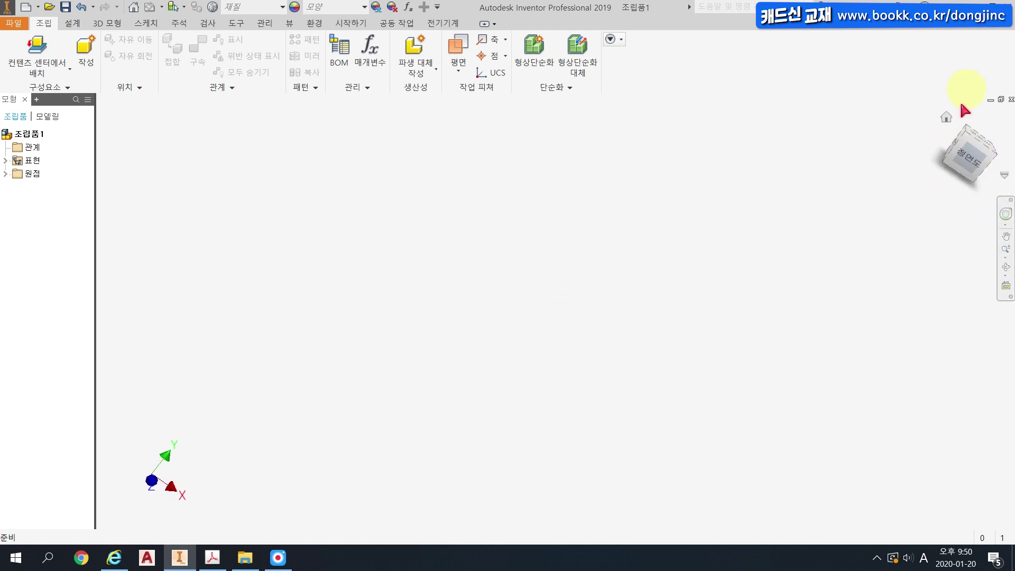
click(987, 137)
right_click(970, 157)
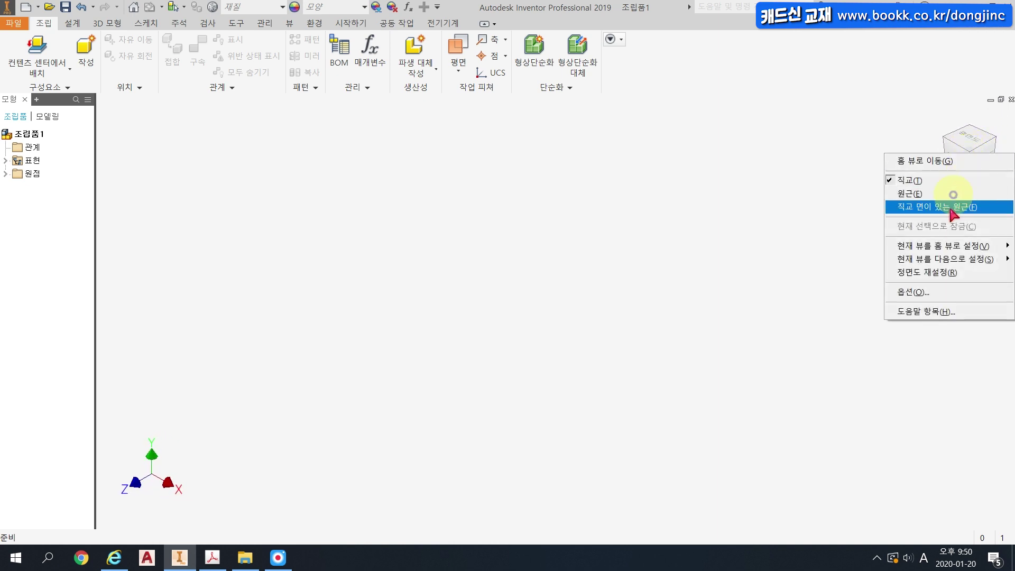
mouse_move(944, 247)
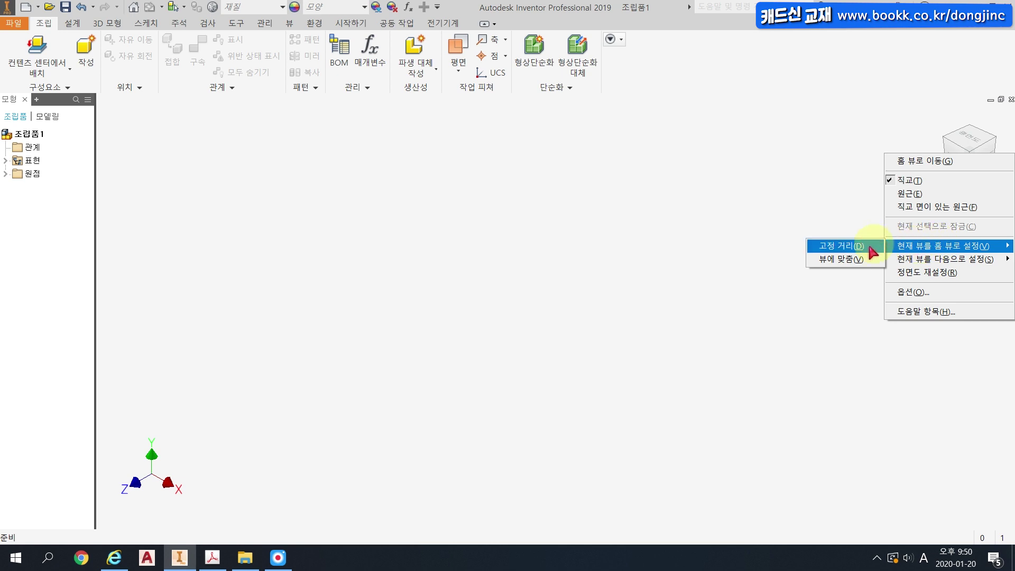
click(858, 262)
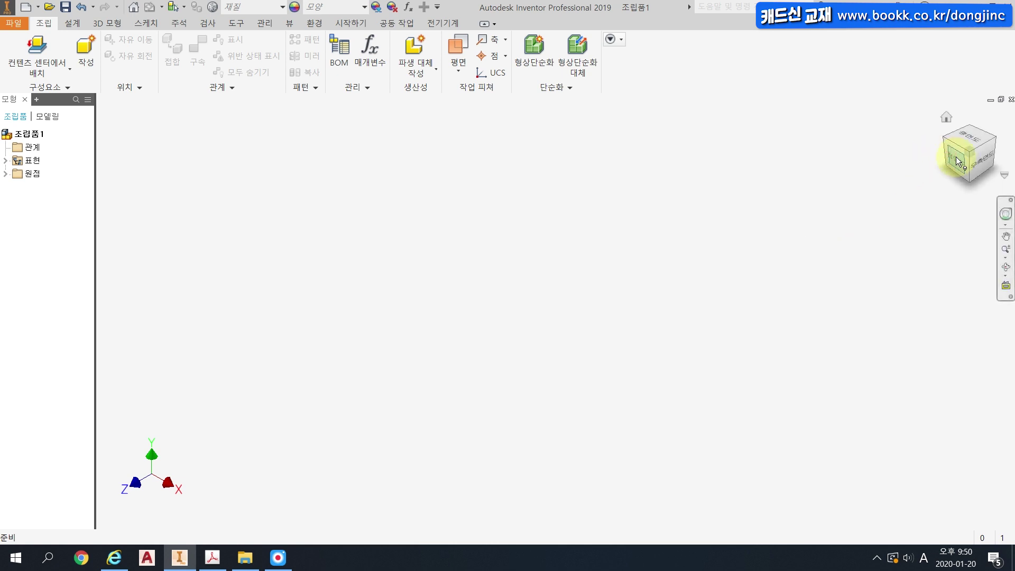
mouse_move(956, 157)
mouse_down()
mouse_move(976, 162)
mouse_move(972, 150)
mouse_move(963, 163)
mouse_up()
click(947, 117)
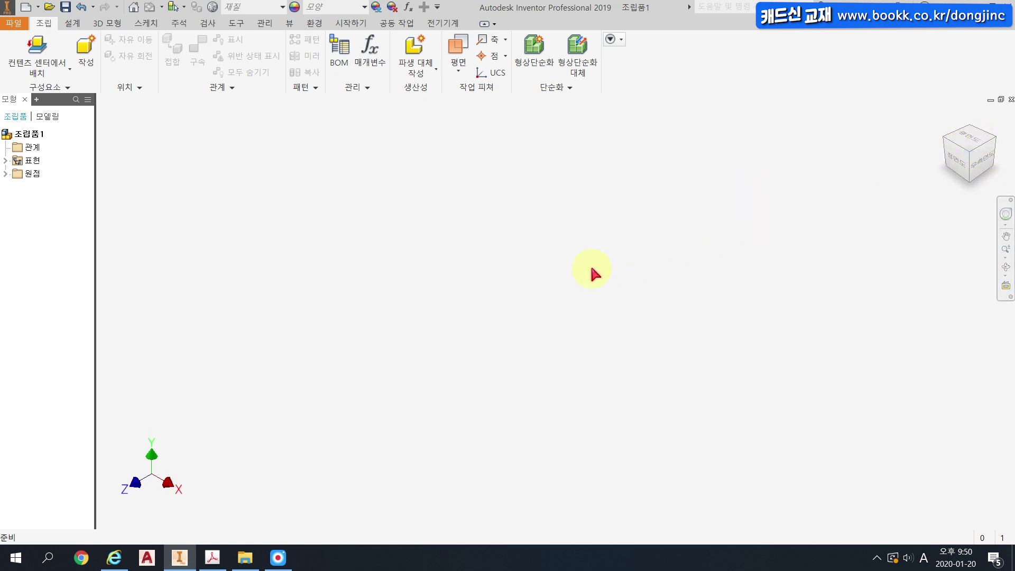
Rename the assembly's XY origin plane as 정면도.
click(6, 174)
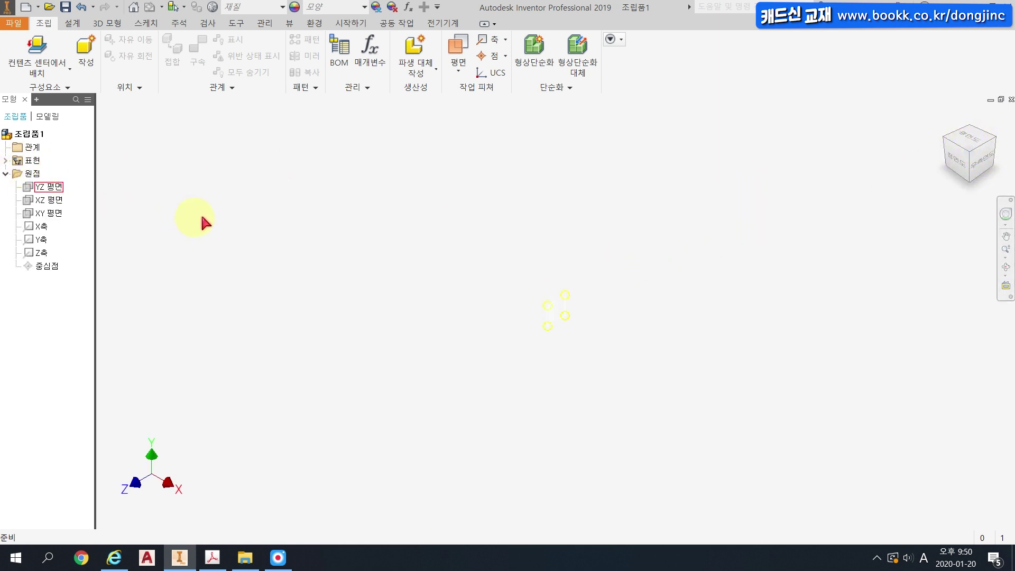
click(49, 212)
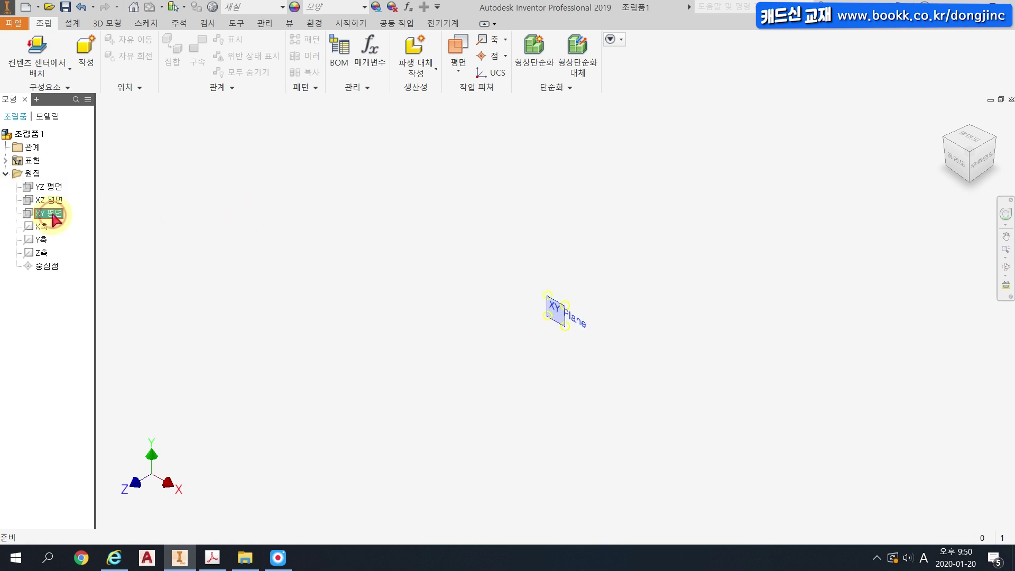
middle_click(476, 316)
middle_click(476, 316)
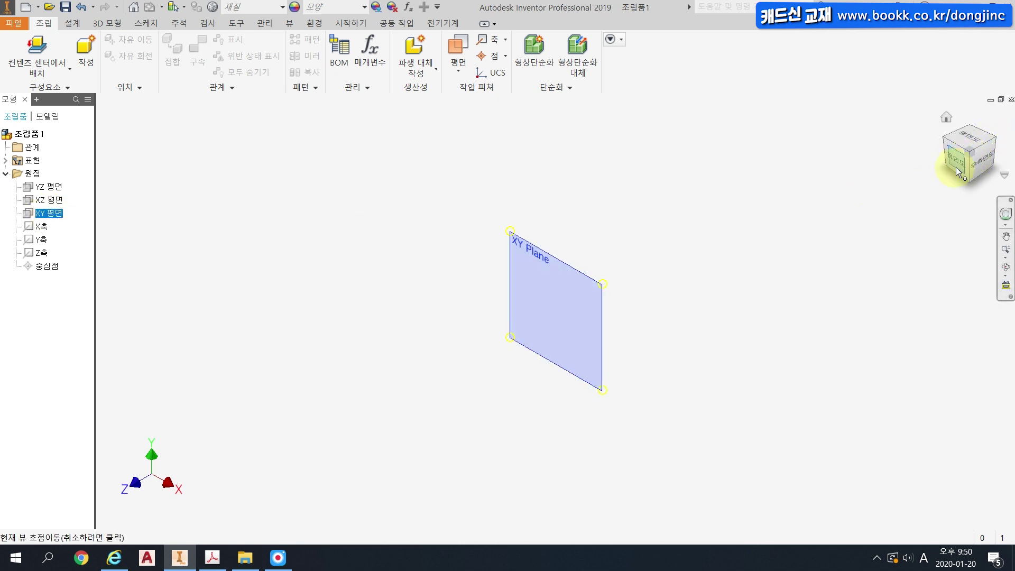
click(49, 214)
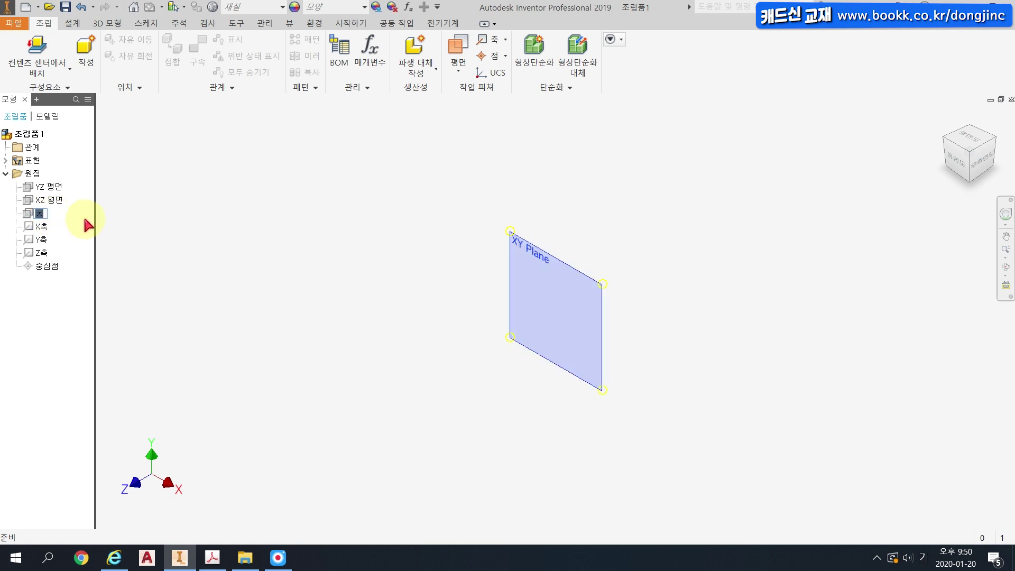
text(도)
key(Return)
Rename the assembly's XZ origin plane as 평면도.
click(50, 200)
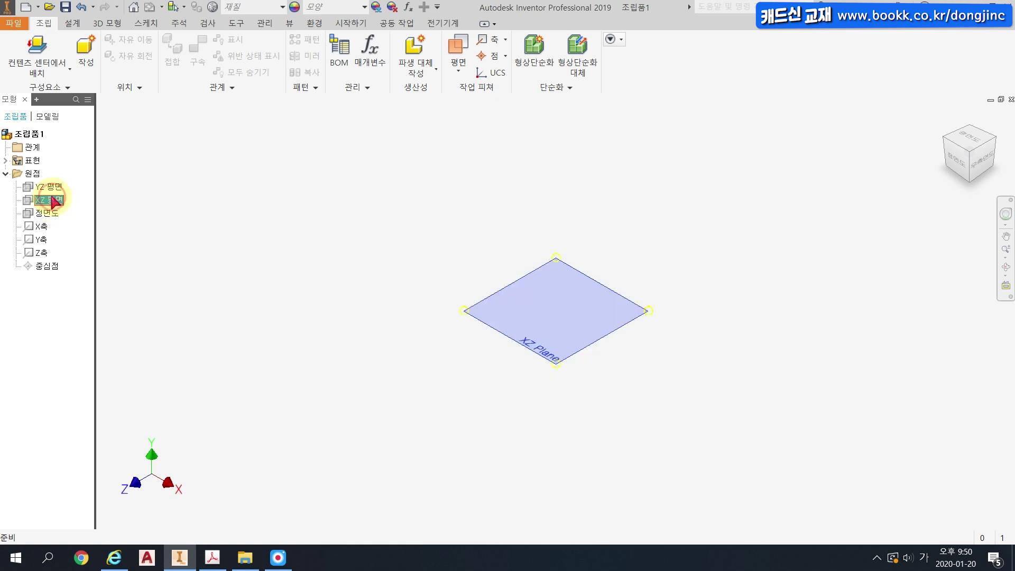
click(53, 200)
text(평면도)
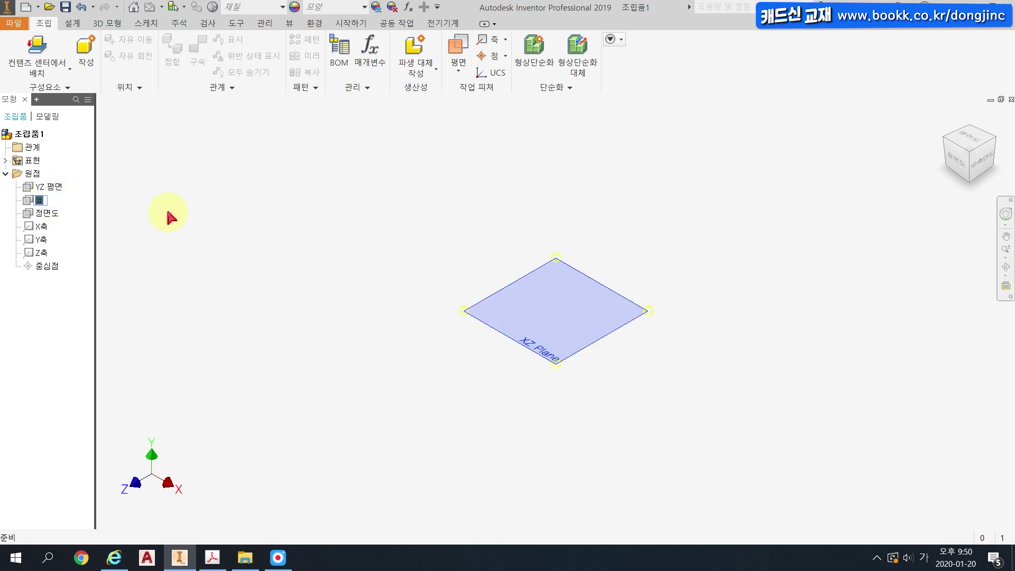
key(Return)
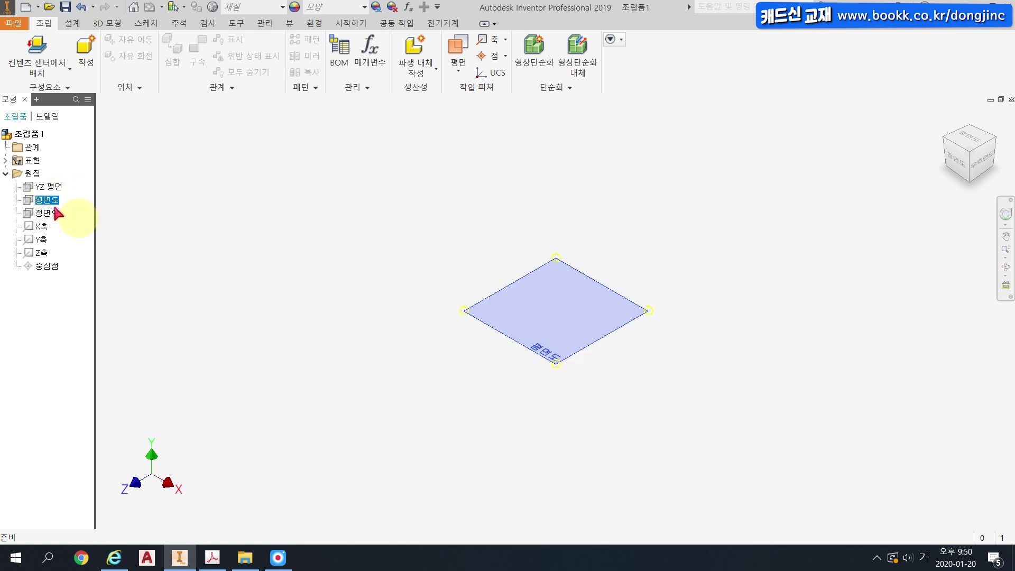
Rename the assembly's YZ origin plane as 우측면도.
click(49, 188)
click(48, 190)
text(우측면도)
key(Return)
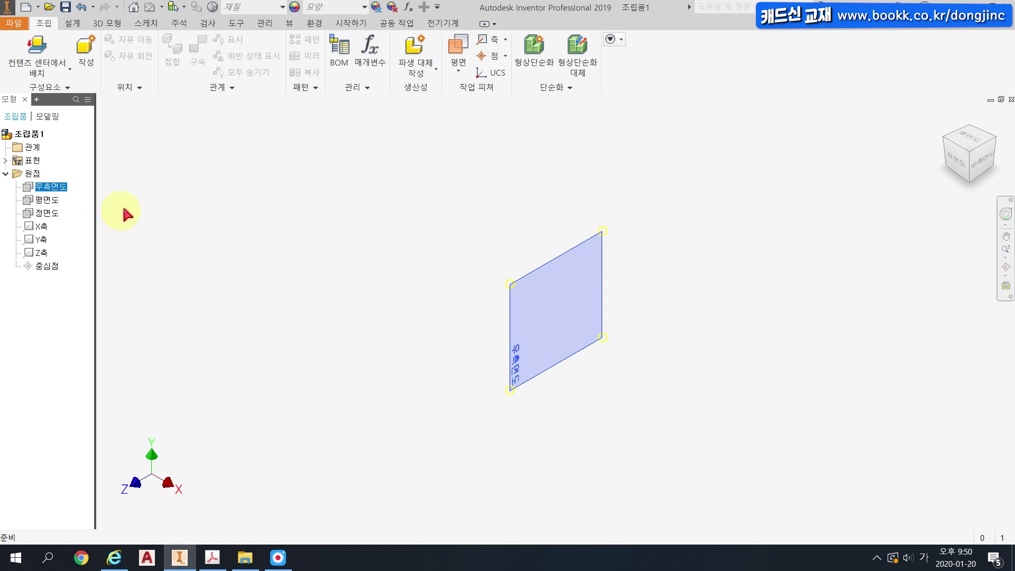
Rename the assembly's origin center point as 원점.
click(57, 270)
click(57, 270)
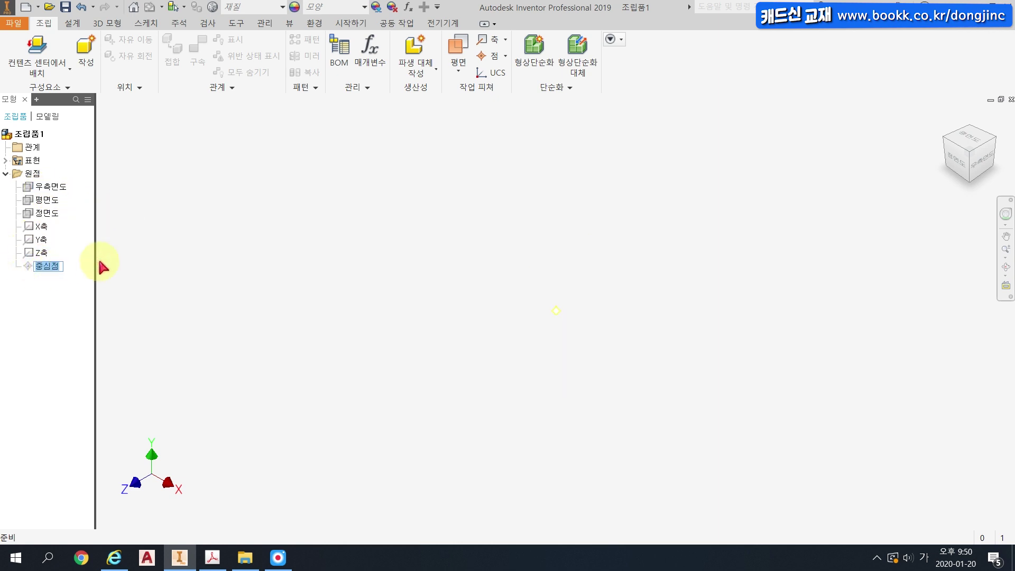
text(원점)
key(Return)
click(374, 271)
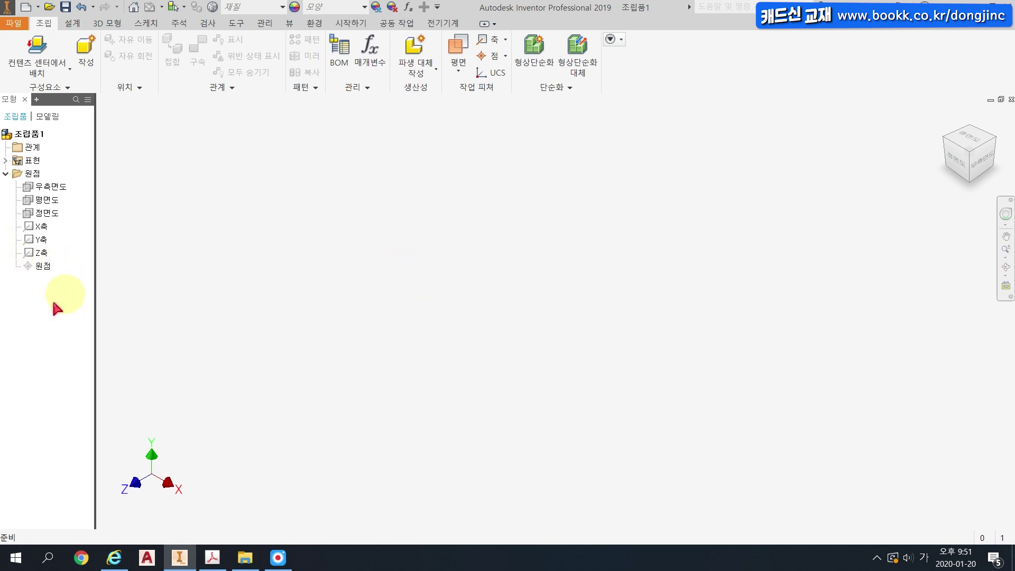
click(14, 22)
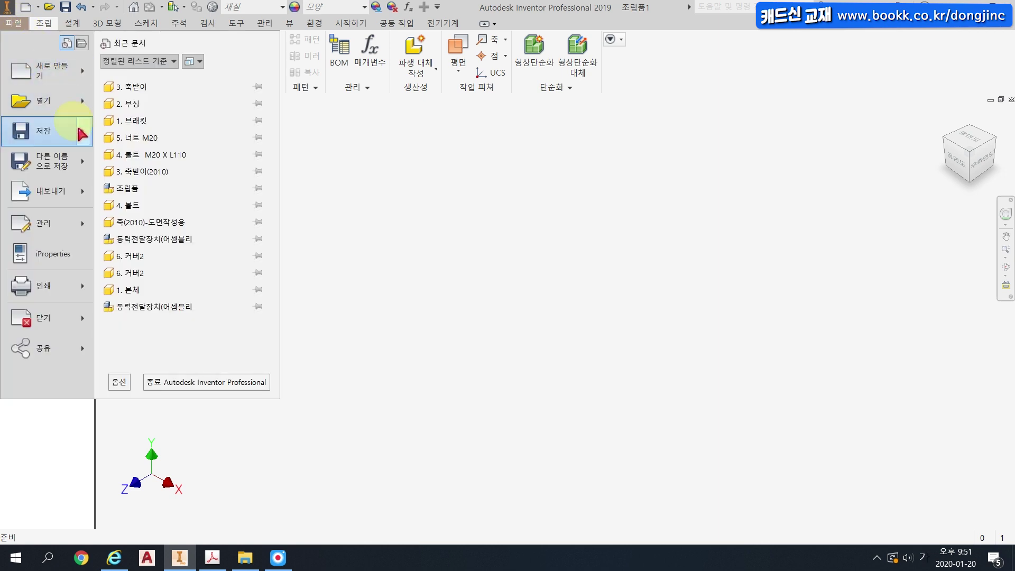
click(83, 162)
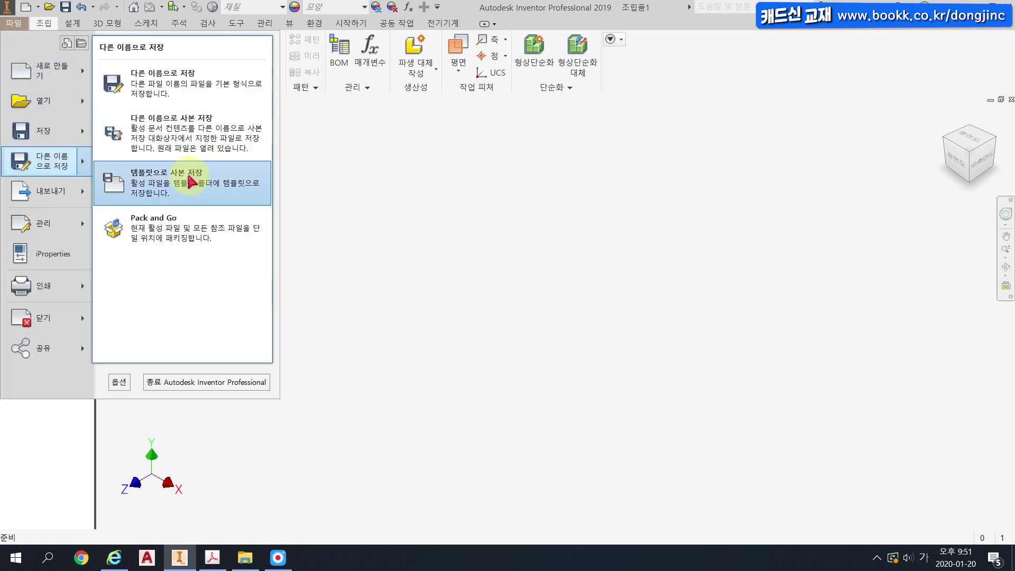
click(164, 191)
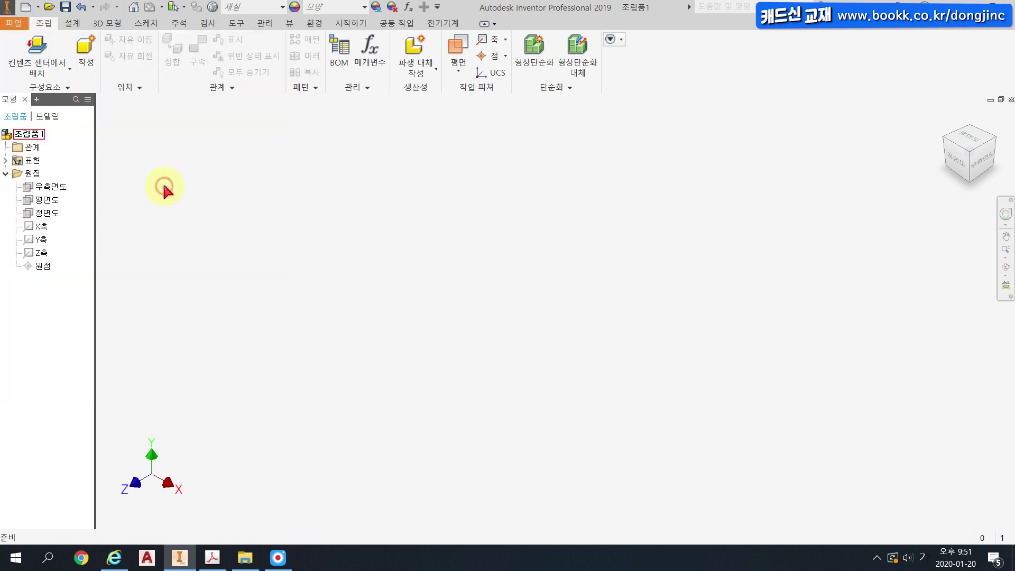
click(514, 360)
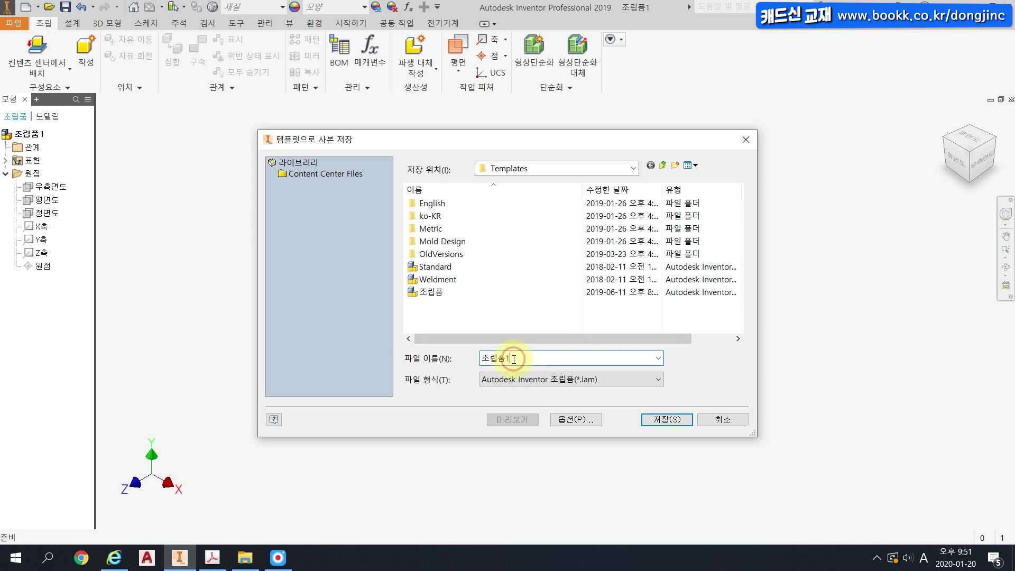
key(BackSpace)
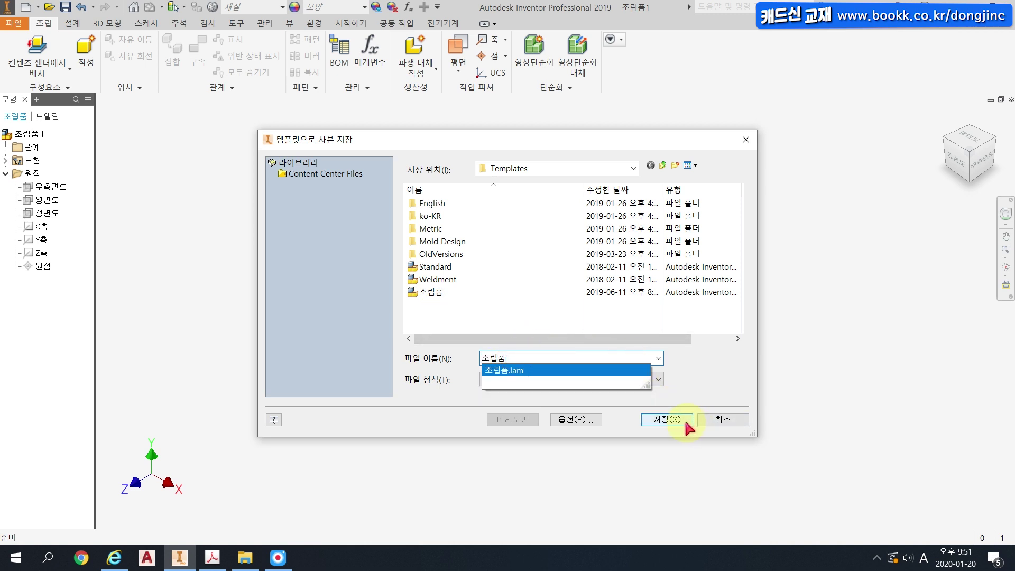
click(726, 420)
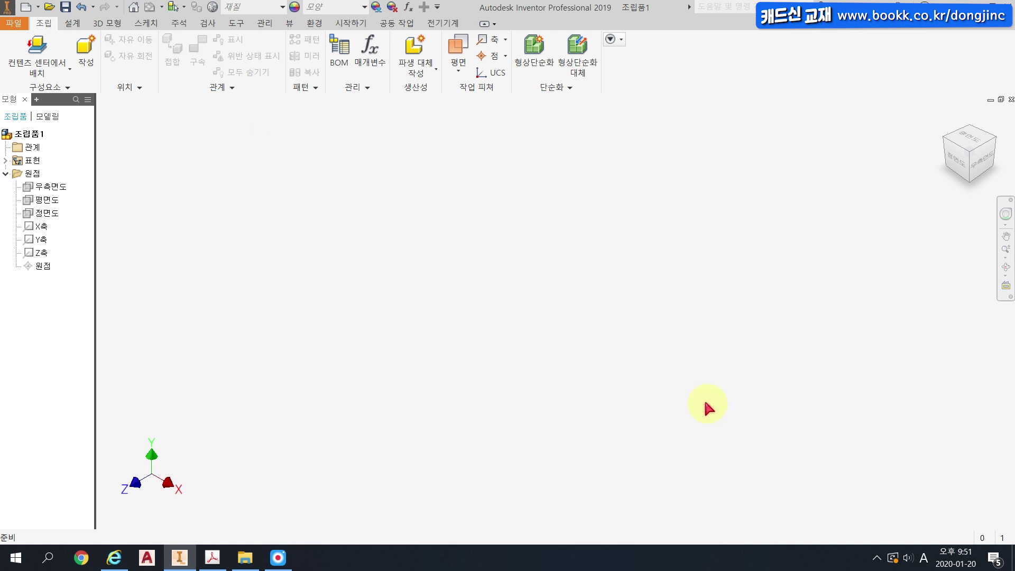
Create another assembly from the 조립품.iam template and check its home view and renamed origin planes.
click(25, 7)
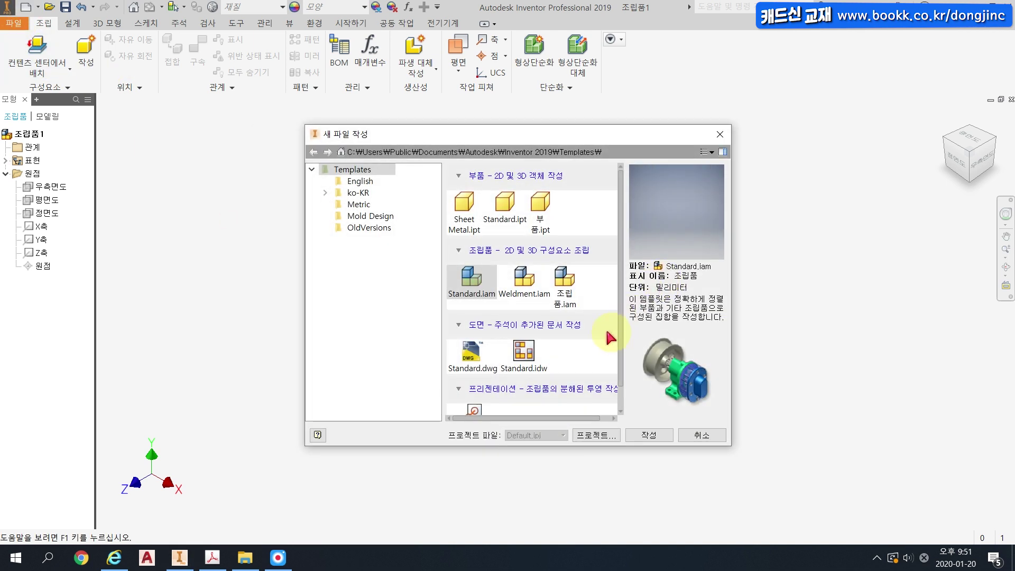
double_click(565, 280)
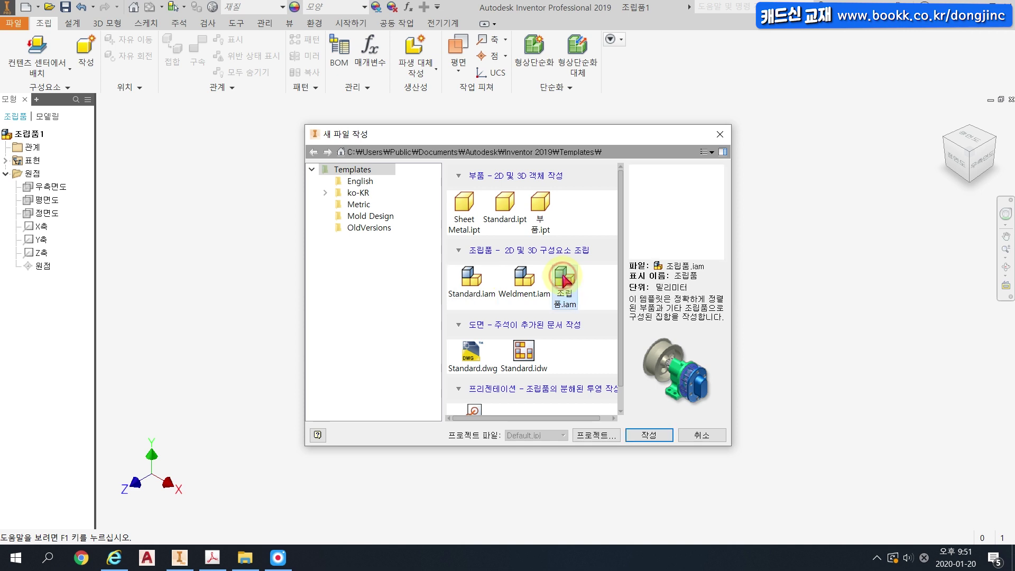
mouse_move(975, 135)
click(945, 119)
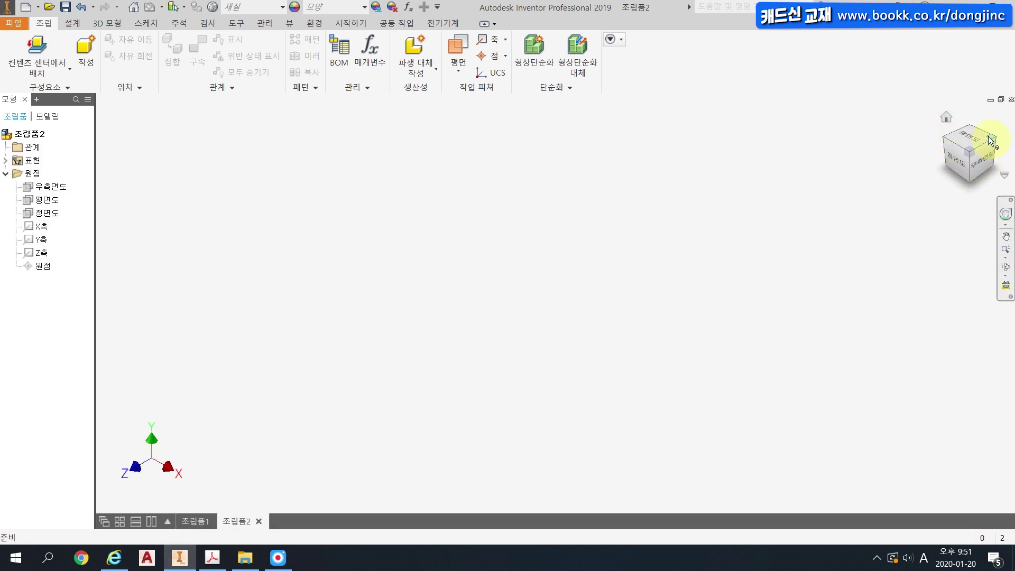
click(57, 212)
click(57, 201)
click(116, 187)
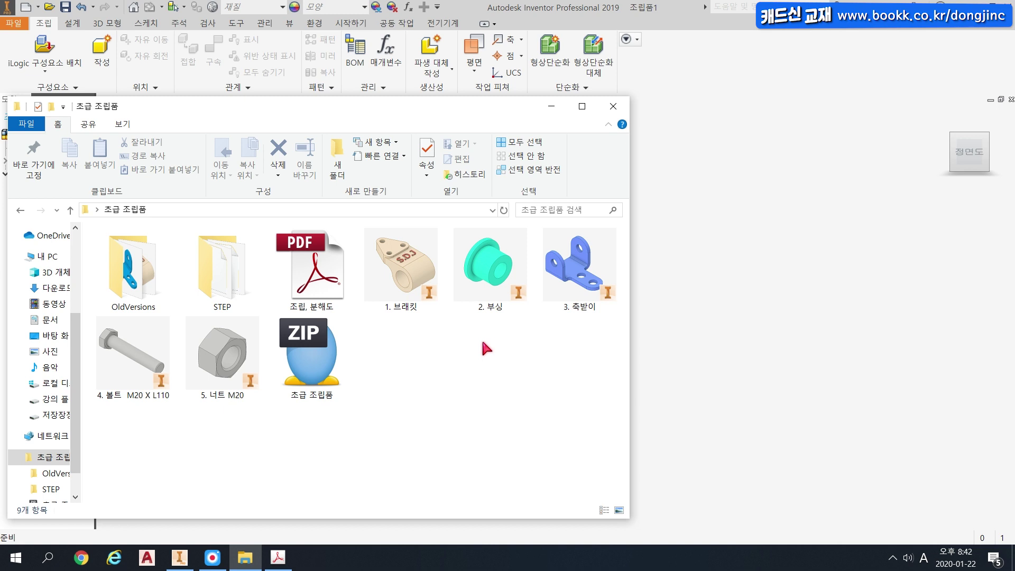
click(696, 278)
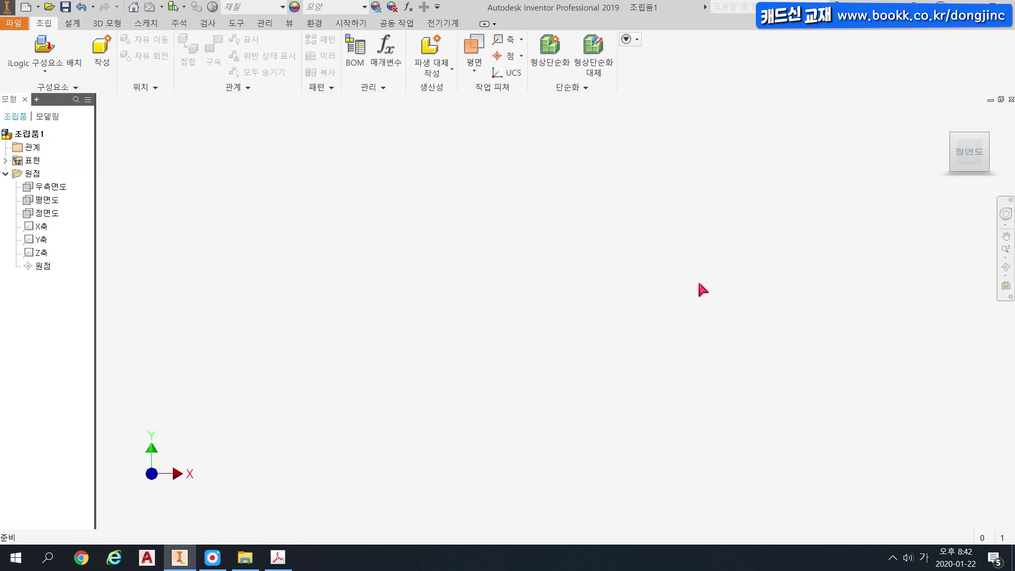
click(59, 74)
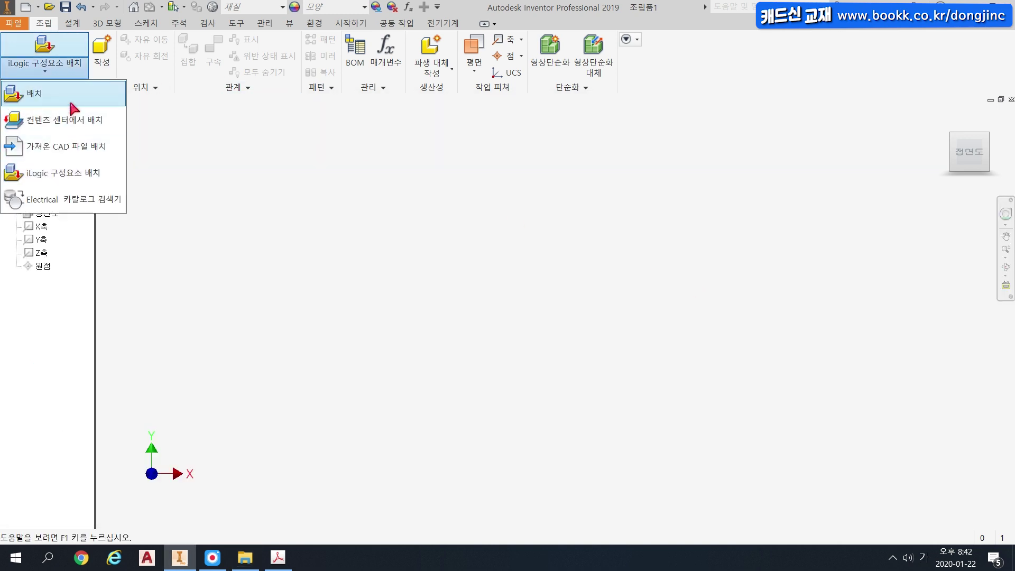
click(93, 95)
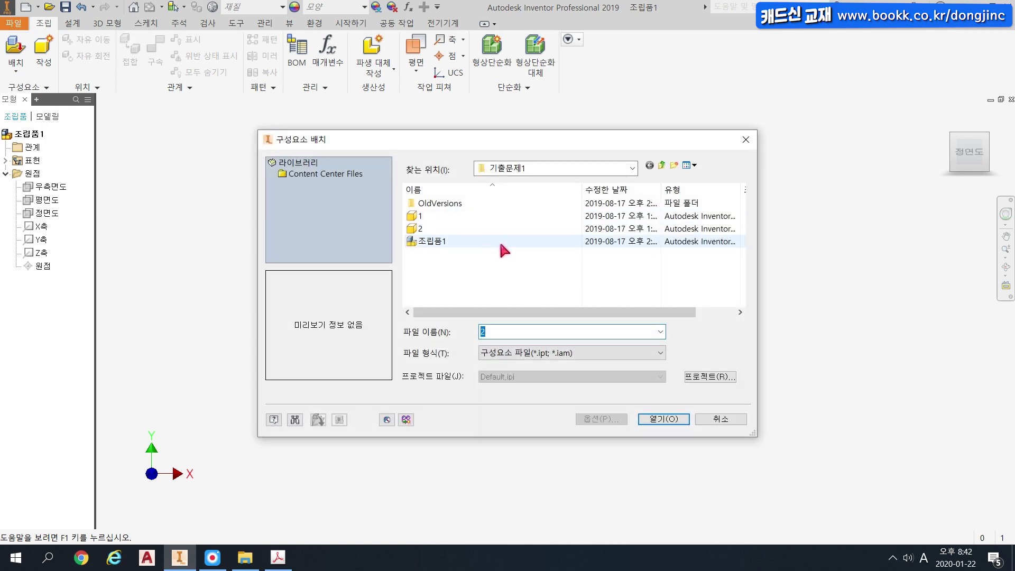
click(716, 420)
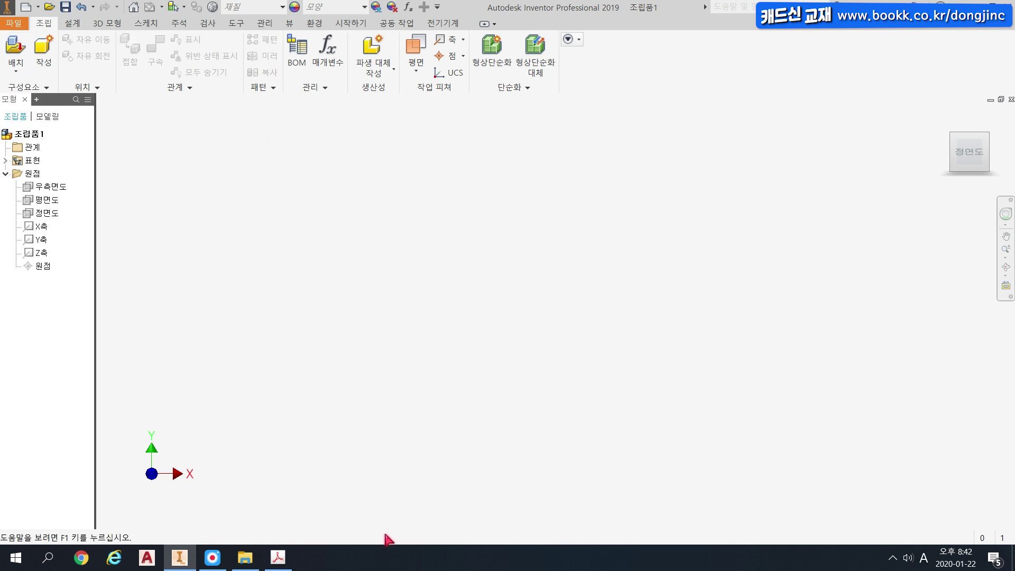
Place the 3. 축받이 part from the 초급 조립품 folder into the assembly as its first component.
click(245, 558)
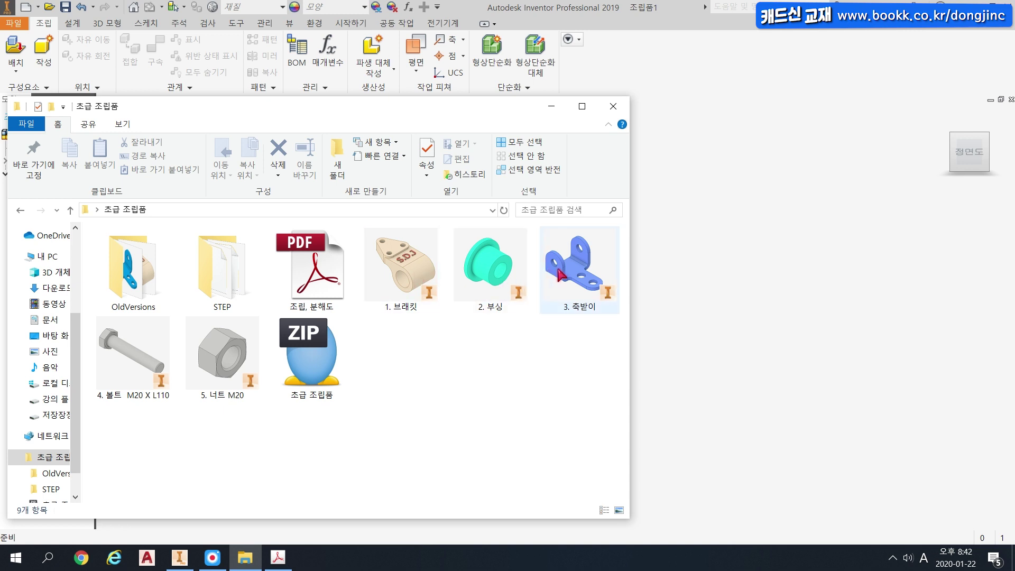
drag(580, 267, 654, 246)
drag(768, 257, 529, 259)
click(402, 265)
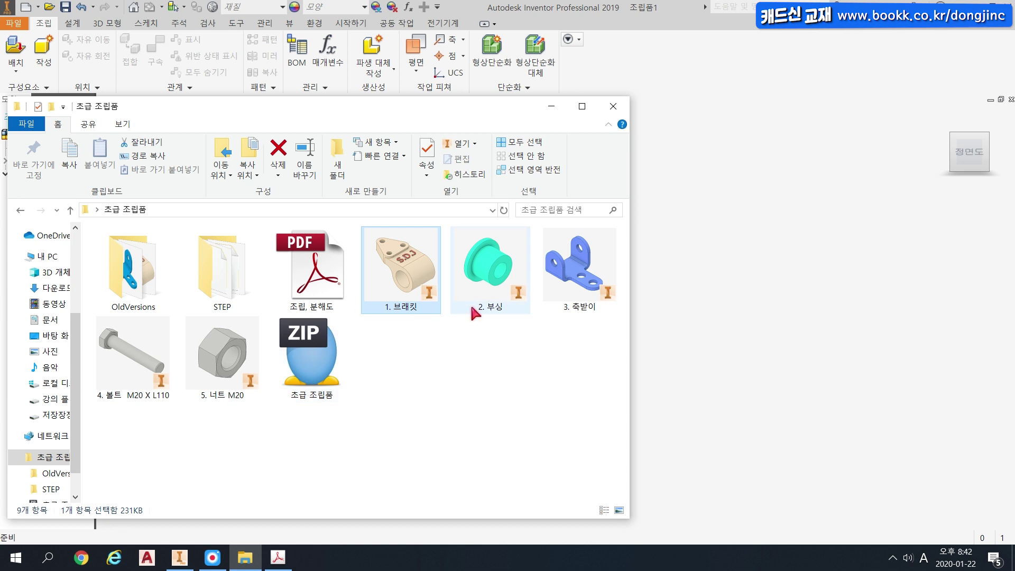
click(484, 351)
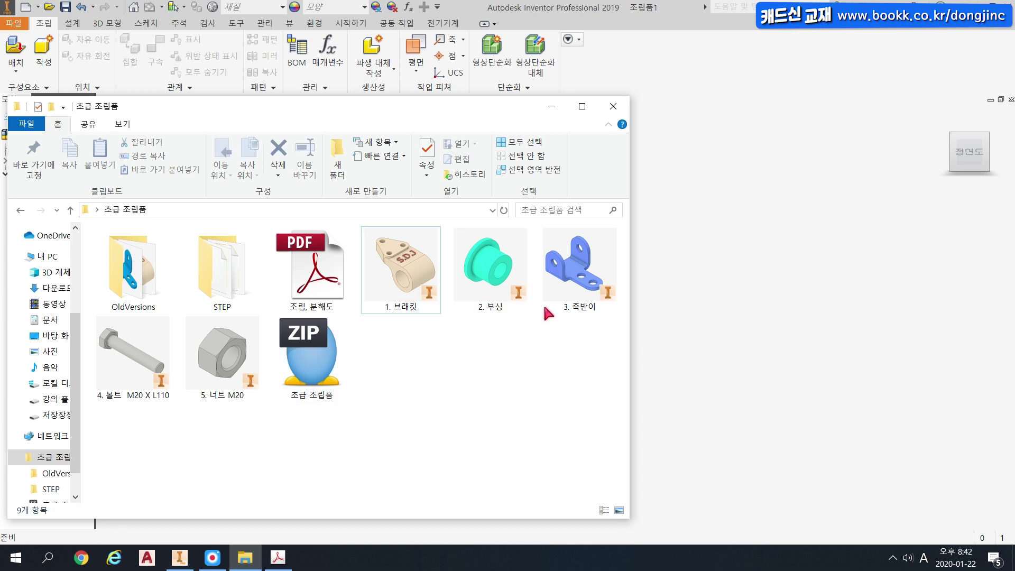
mouse_move(568, 288)
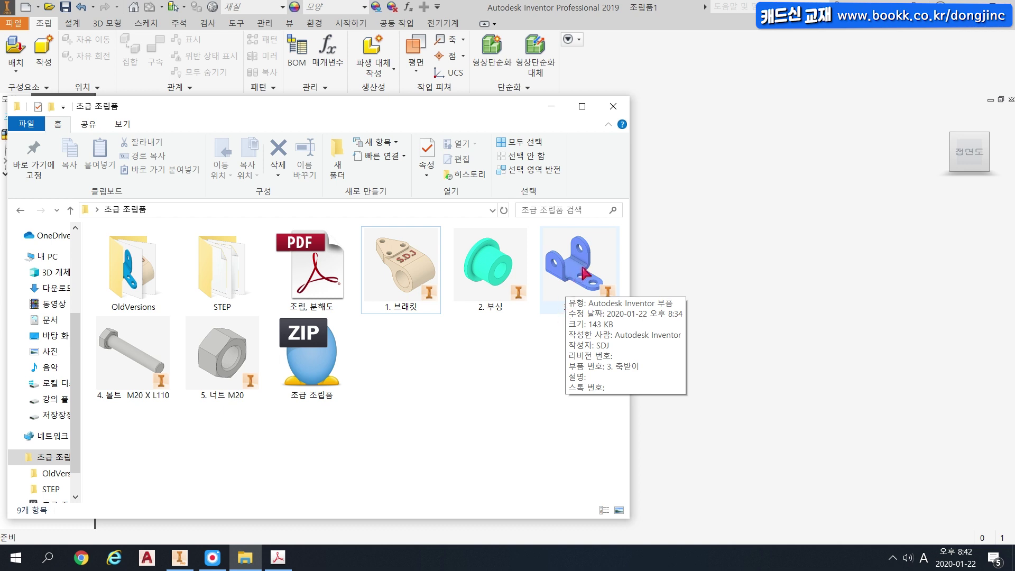
drag(585, 275, 709, 272)
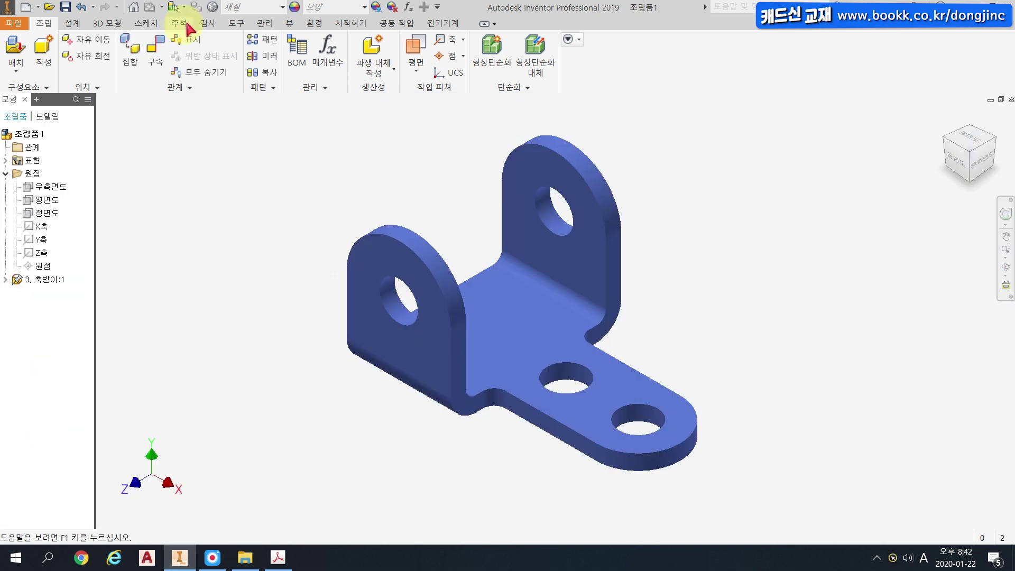
Set the assembly's visual style to shaded with edges.
click(289, 23)
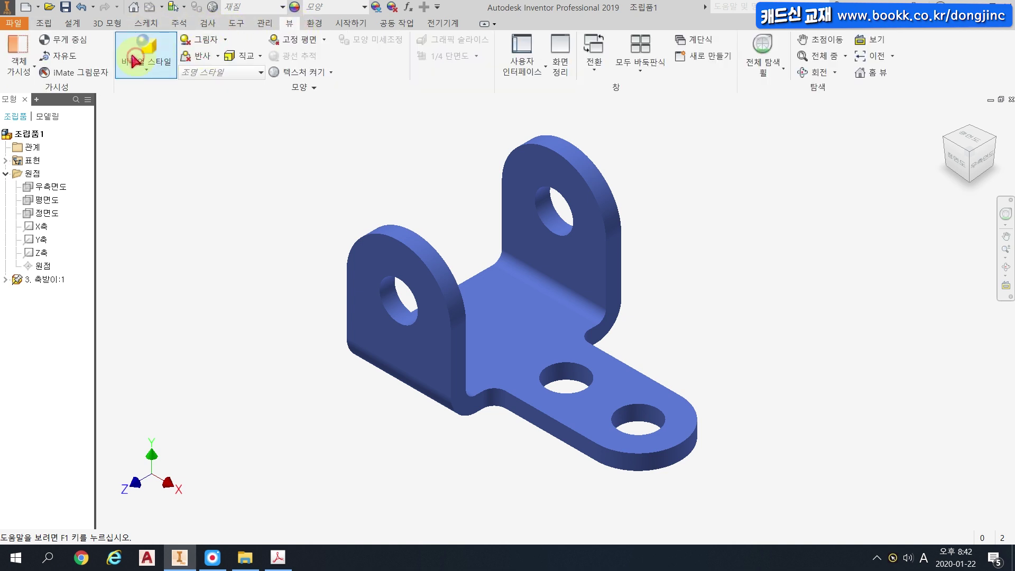
click(142, 57)
click(144, 147)
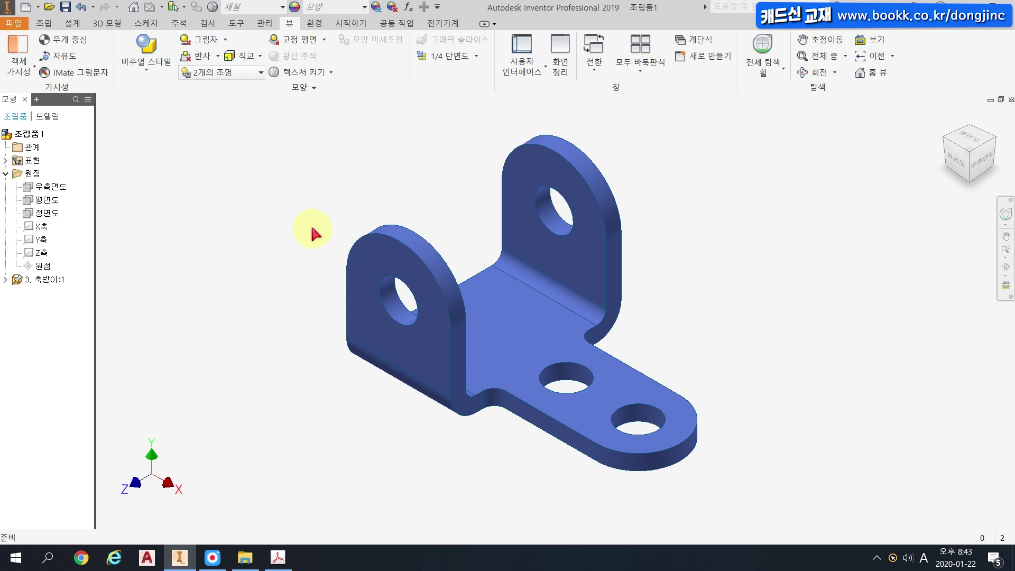
click(15, 284)
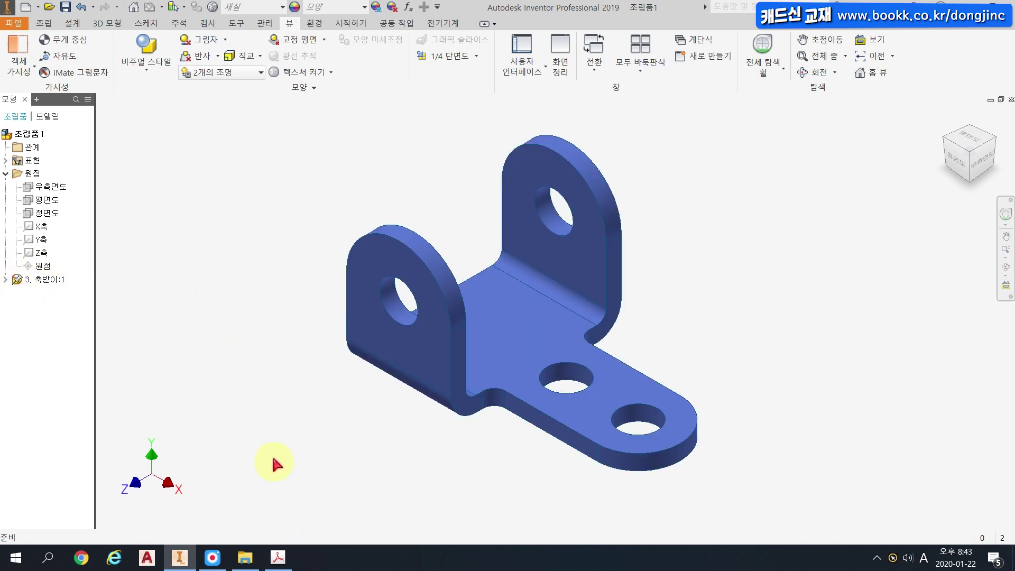
Place the 1. 브래킷 and 2. 부싱 parts from the file folder into the assembly beside the shaft support.
scroll(303, 439, down, 2)
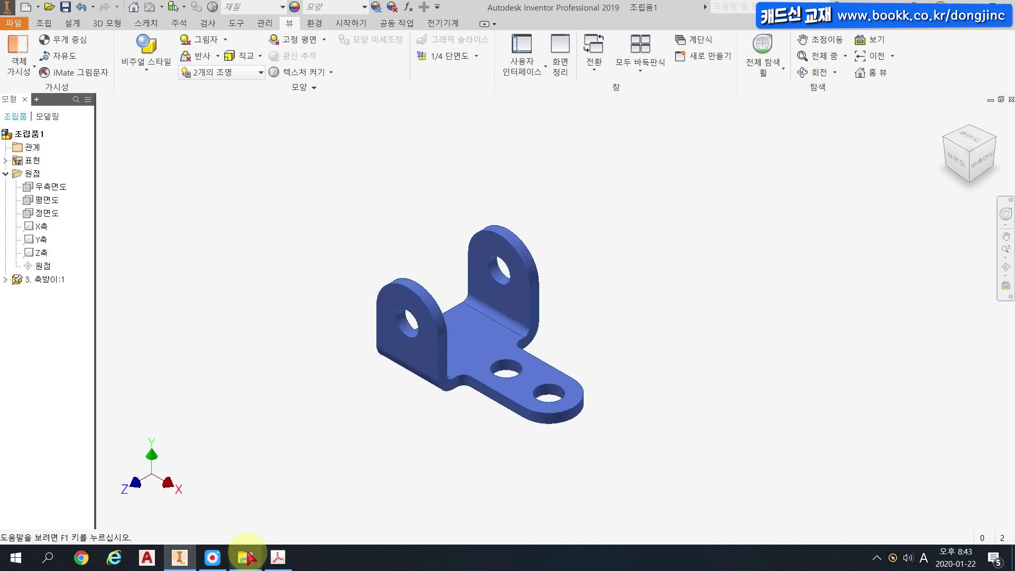
click(245, 557)
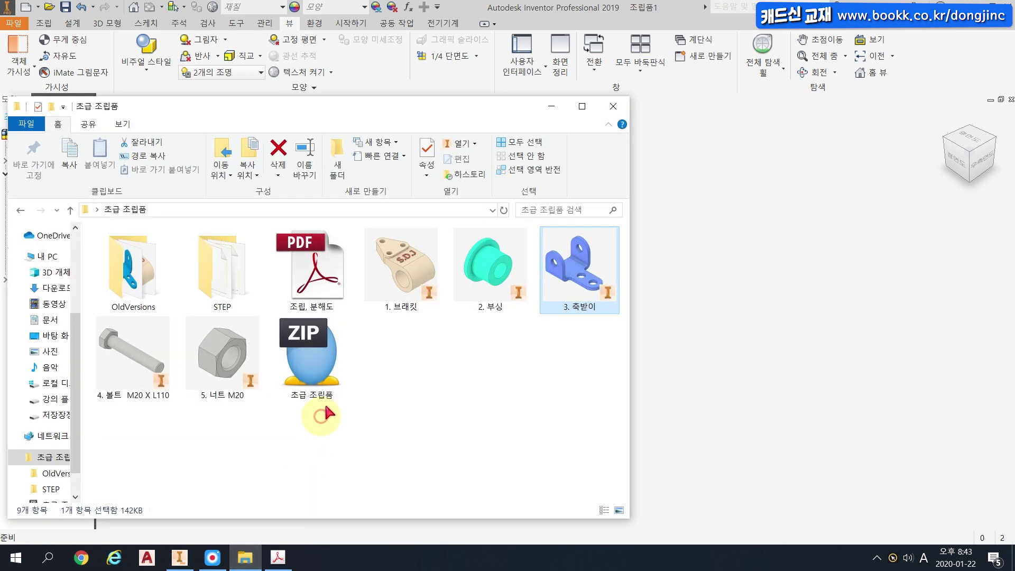
click(415, 270)
drag(415, 270, 709, 189)
drag(490, 270, 829, 326)
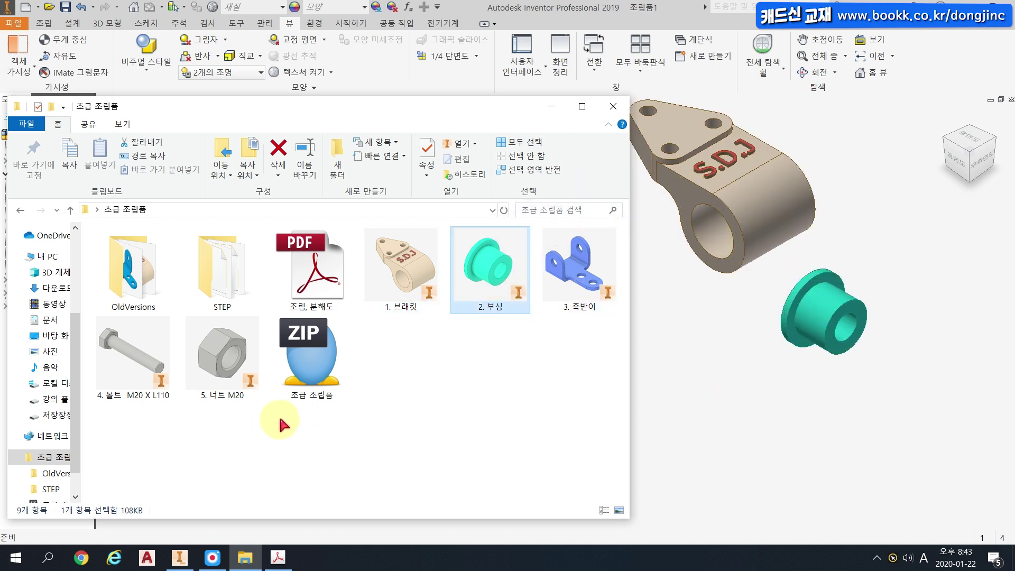
Place the 4. 볼트 M20 X L110 and 5. 너트 M20 parts together into the assembly, and move the bolt clear of the nut.
click(129, 385)
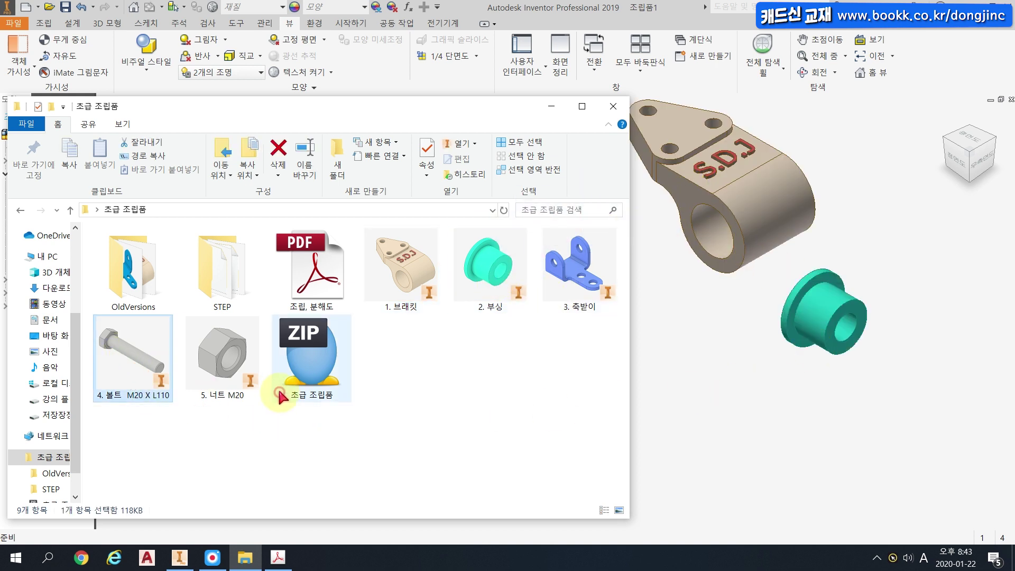
ctrl+click(235, 364)
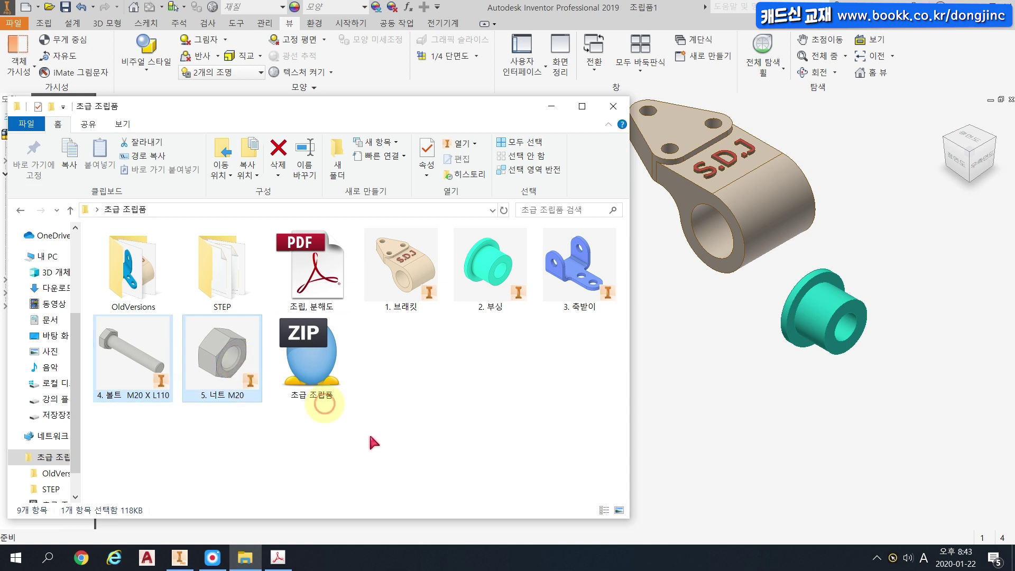
drag(223, 370, 721, 386)
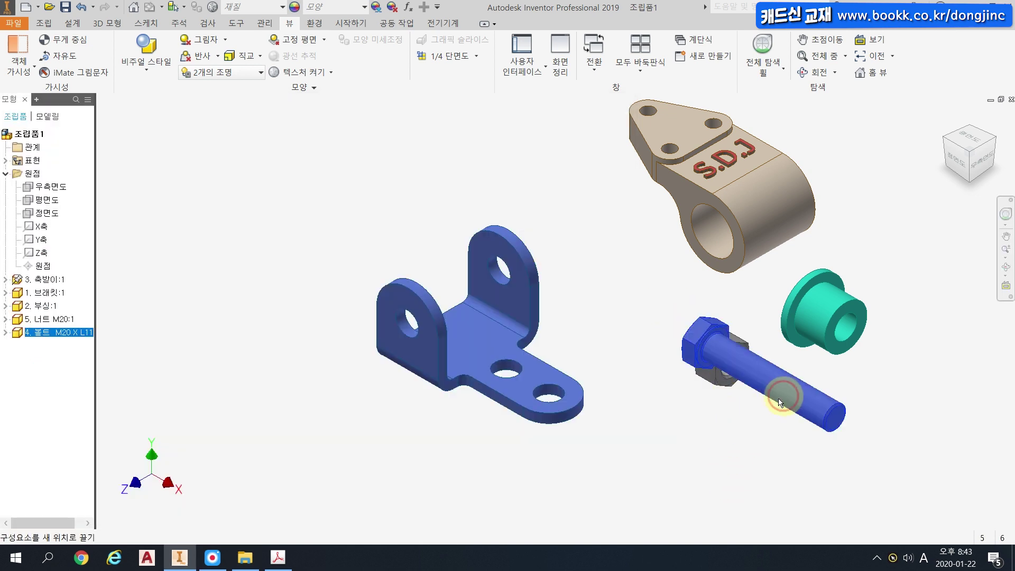
drag(782, 390, 692, 447)
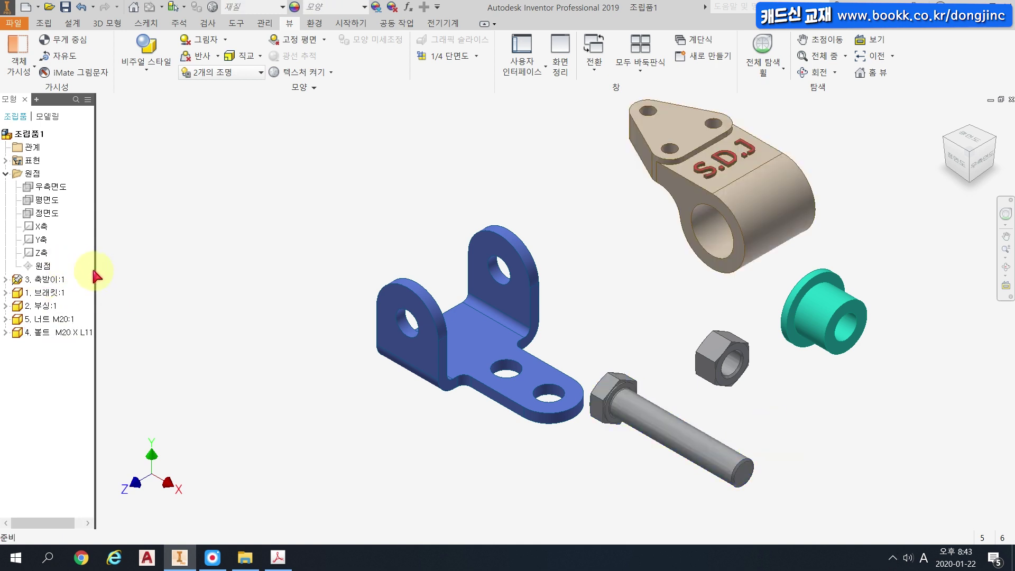
Widen the model browser and expand the origin folder of the 3. 축받이 component.
drag(96, 270, 120, 269)
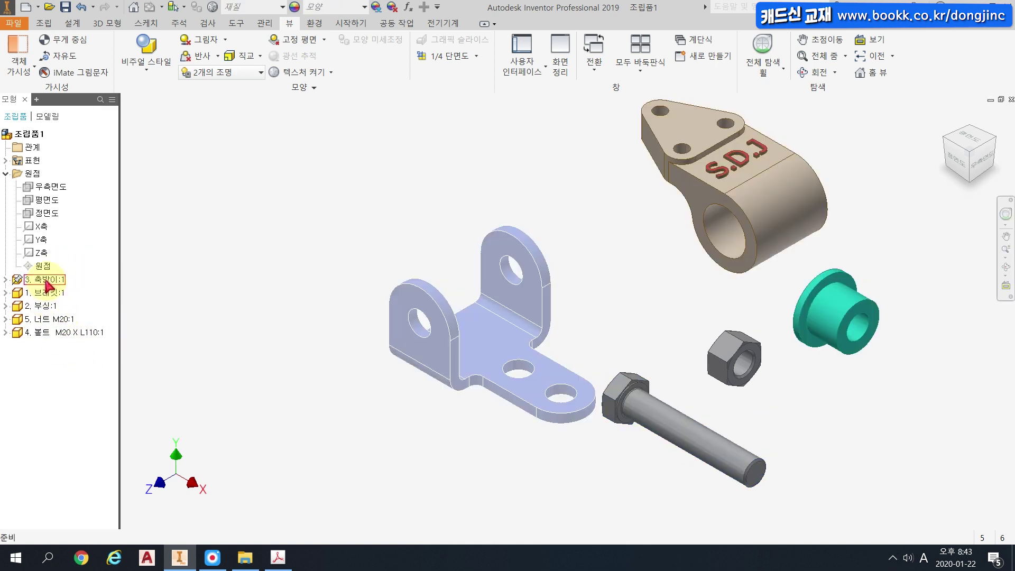
click(19, 285)
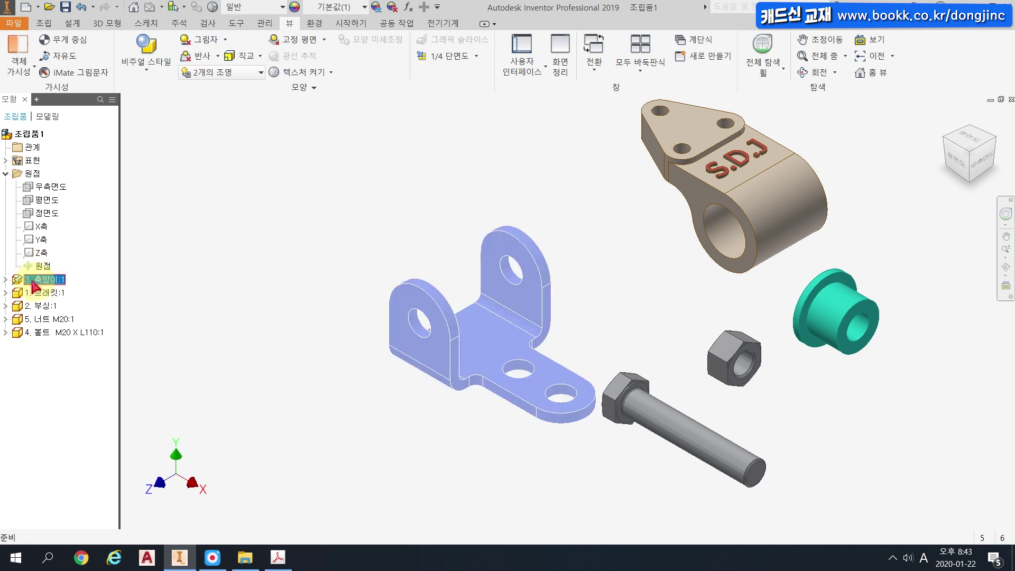
click(6, 279)
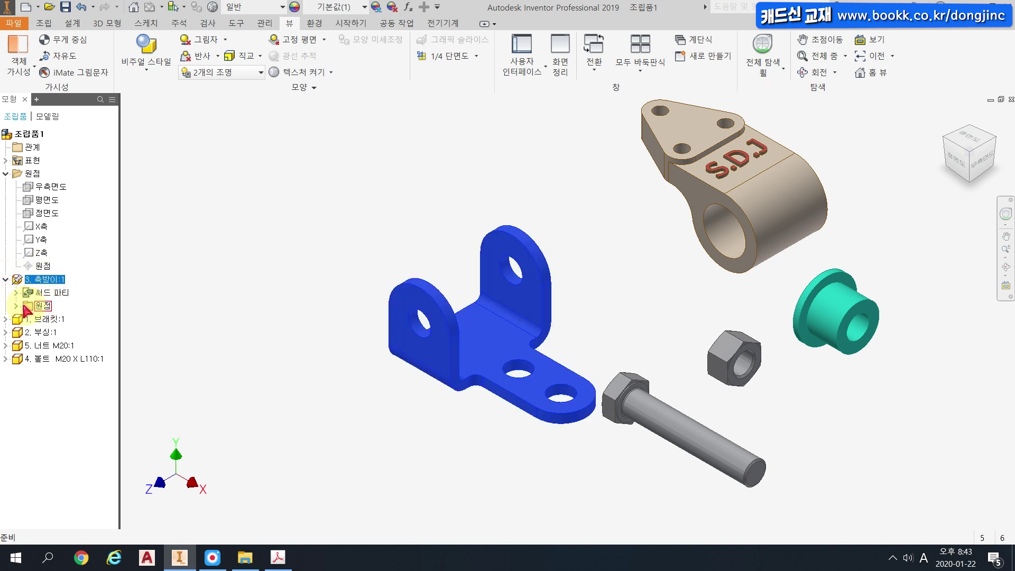
click(16, 305)
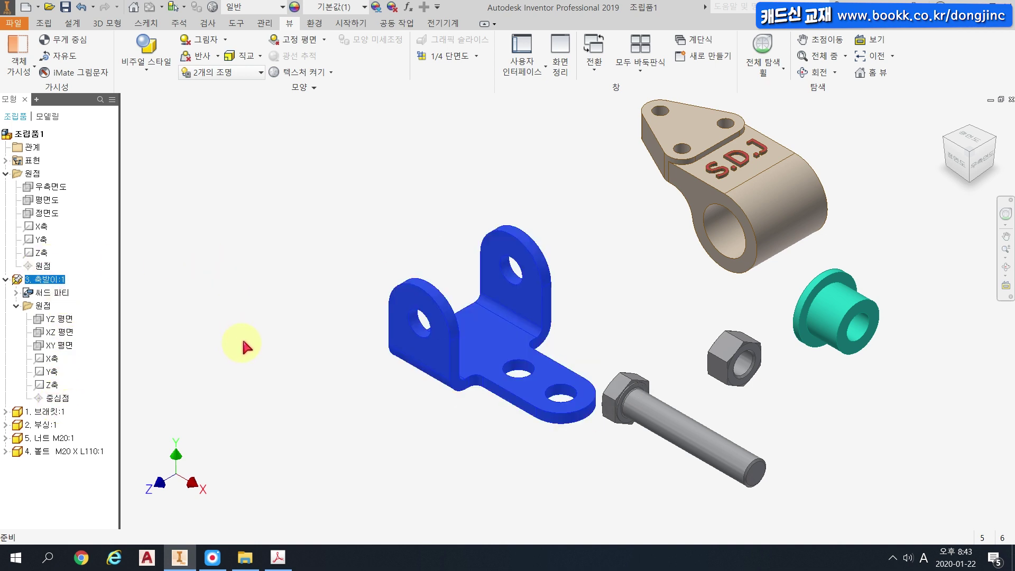
click(293, 354)
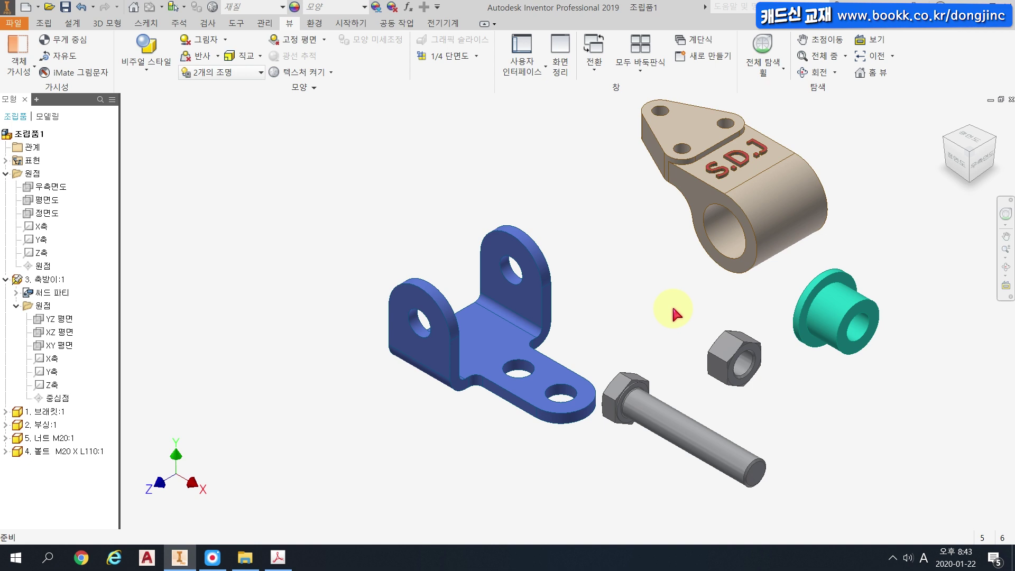
Move the bolt and the bushing into open space, and add a second copy of 2. 부싱 near the bracket.
drag(655, 421, 663, 390)
middle_drag(651, 280, 595, 300)
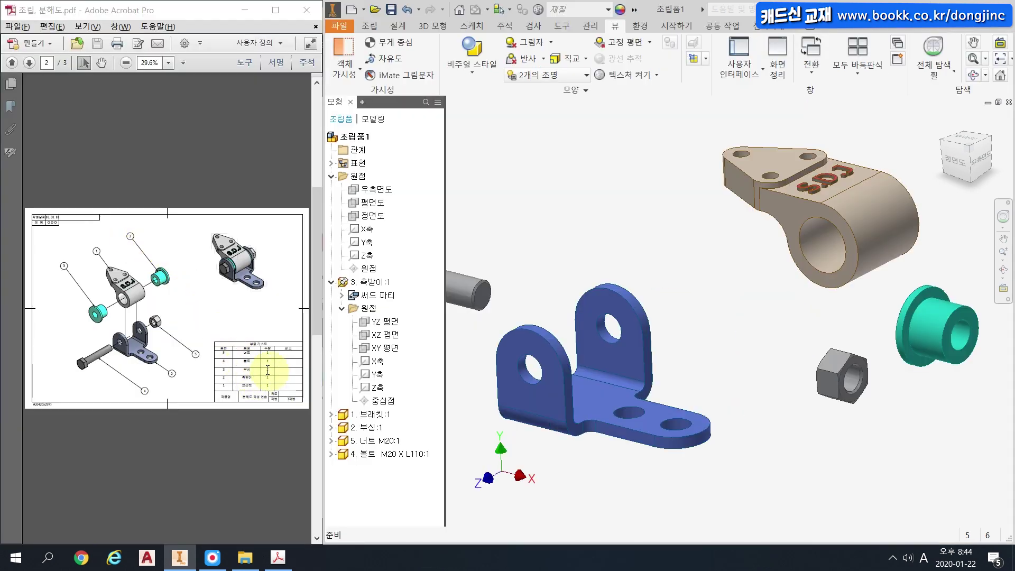
drag(914, 327, 702, 298)
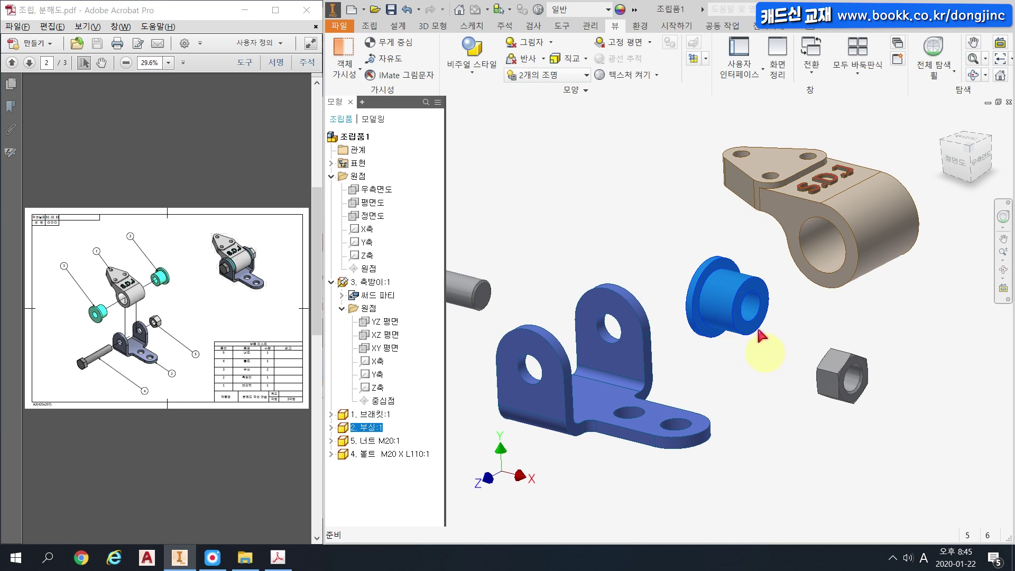
key(ctrl+c)
key(ctrl+v)
click(769, 372)
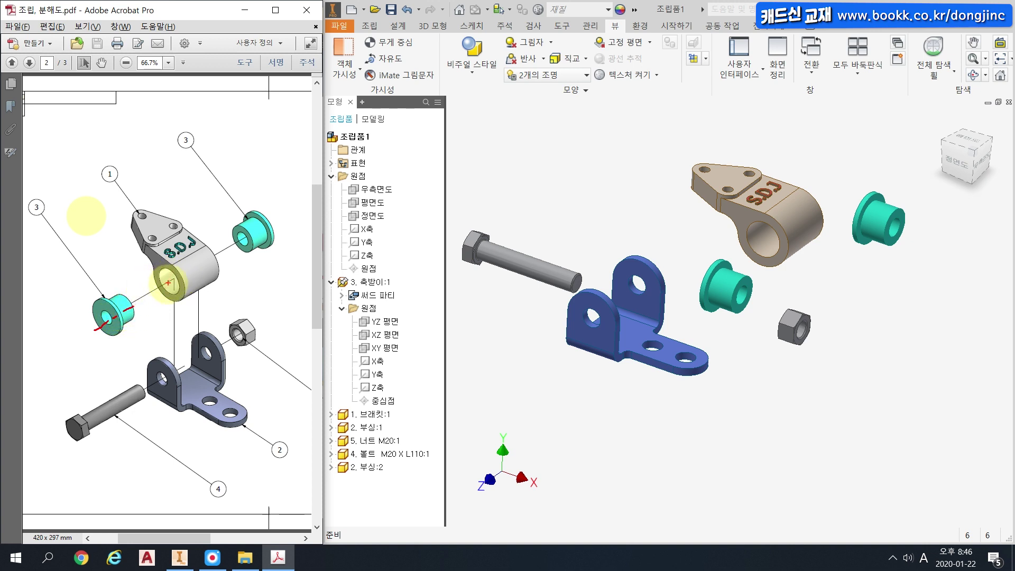
drag(157, 290, 196, 269)
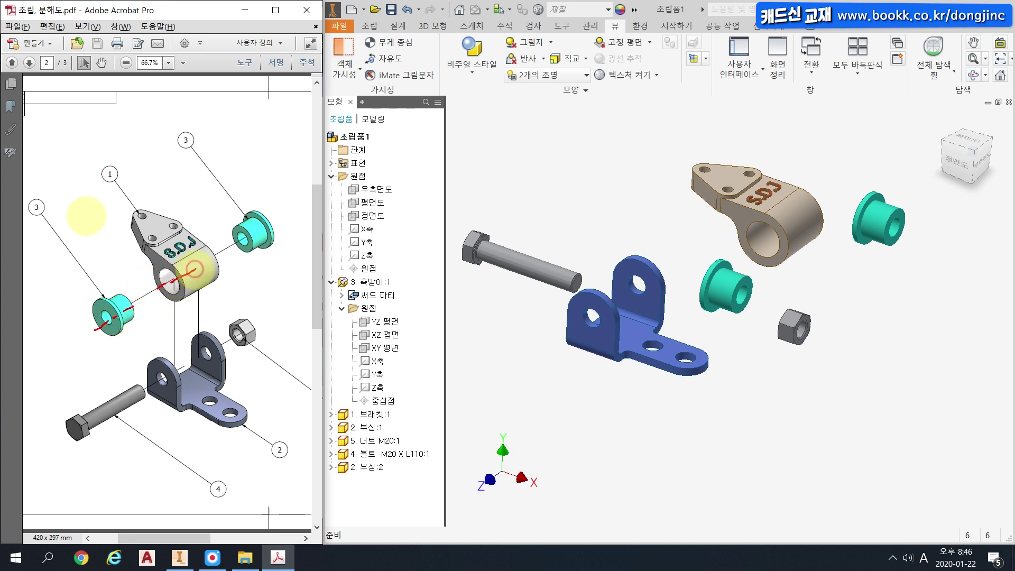
mouse_move(38, 353)
mouse_down()
mouse_move(39, 367)
mouse_move(73, 359)
mouse_up()
click(46, 365)
drag(62, 363, 75, 370)
drag(88, 346, 96, 345)
drag(87, 351, 99, 354)
drag(86, 358, 101, 356)
mouse_move(91, 360)
mouse_down()
mouse_move(99, 366)
mouse_move(128, 341)
mouse_move(130, 350)
mouse_up()
drag(120, 352, 133, 361)
drag(136, 342, 146, 352)
drag(152, 338, 152, 348)
drag(36, 391, 50, 405)
click(59, 400)
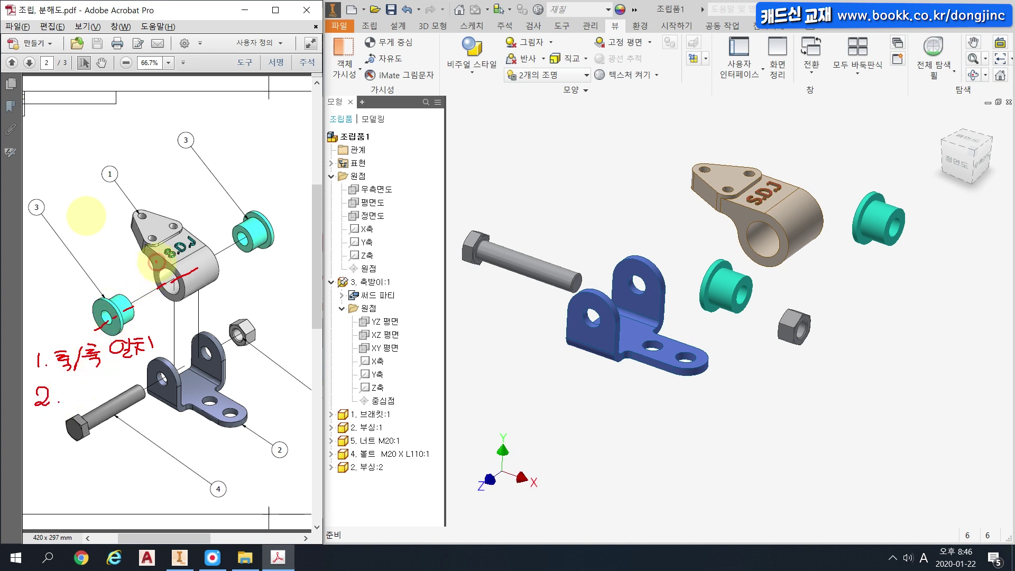
mouse_move(110, 289)
mouse_down()
mouse_move(106, 297)
mouse_move(116, 294)
mouse_up()
mouse_move(62, 378)
mouse_down()
mouse_move(63, 391)
mouse_move(95, 382)
mouse_move(116, 391)
mouse_move(127, 372)
mouse_move(149, 366)
mouse_move(162, 384)
mouse_up()
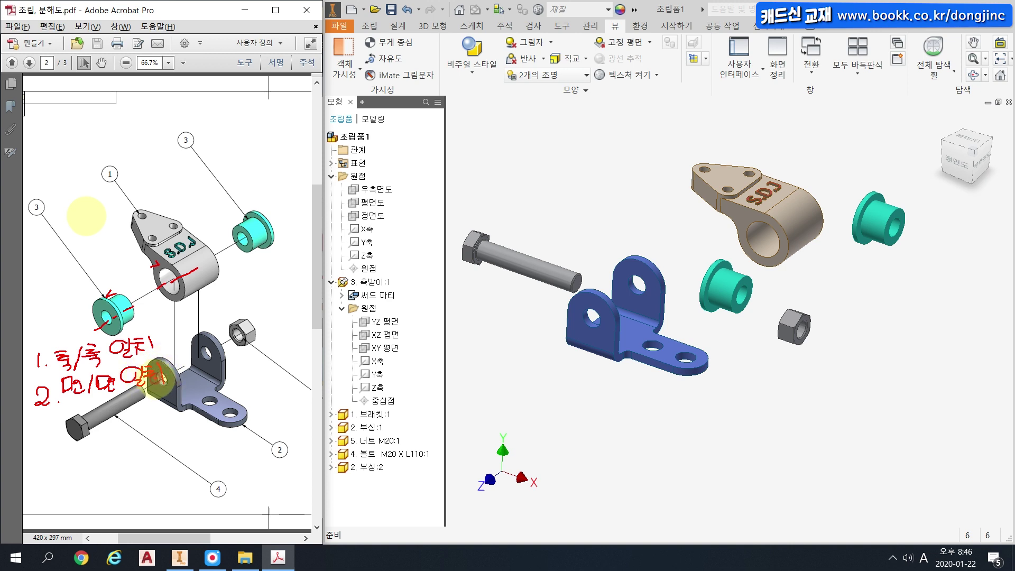
drag(165, 332, 166, 382)
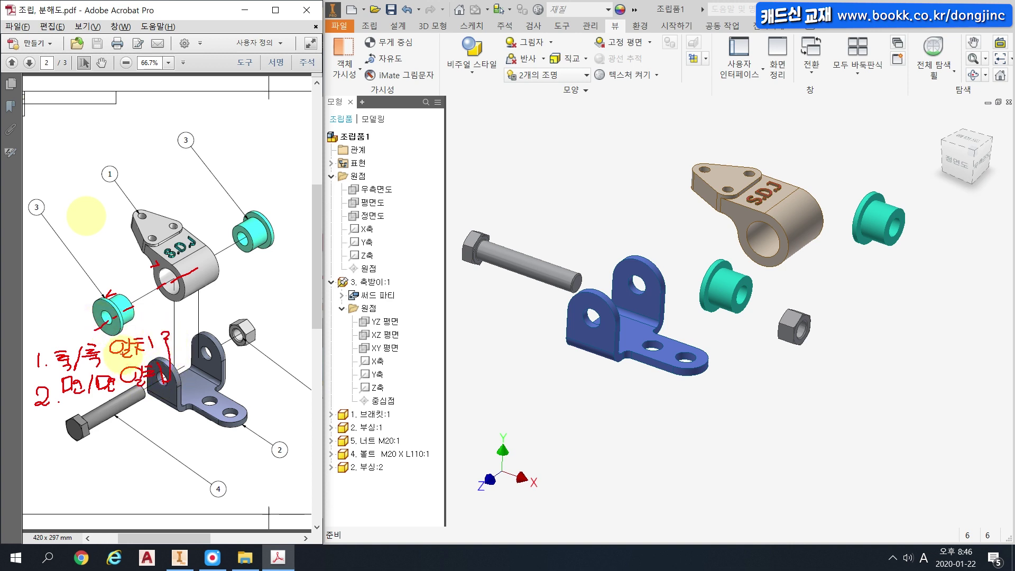
Try an axis-to-axis mate constraint between the first bushing's cylinder and the bracket's large bore.
click(370, 25)
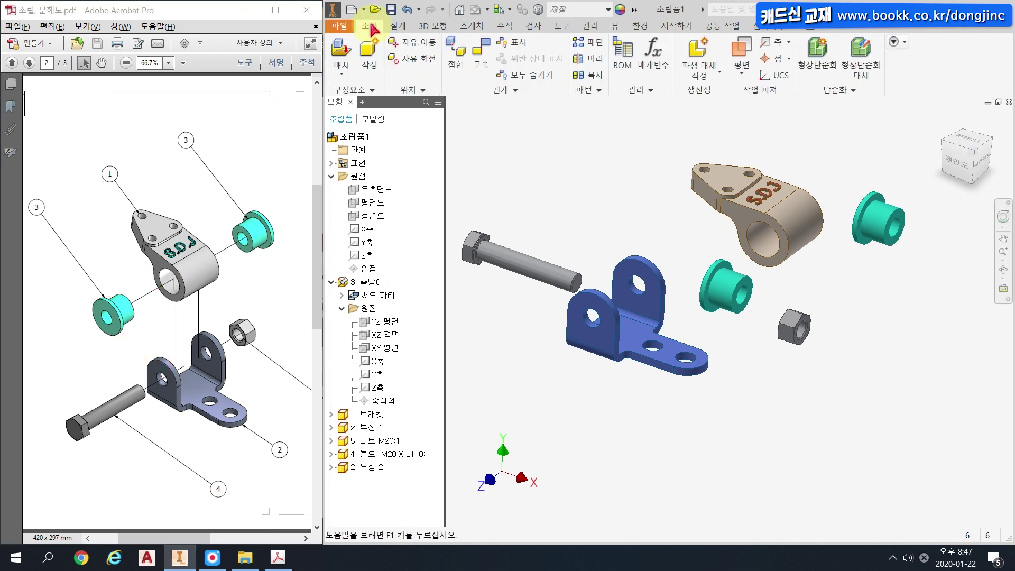
click(484, 59)
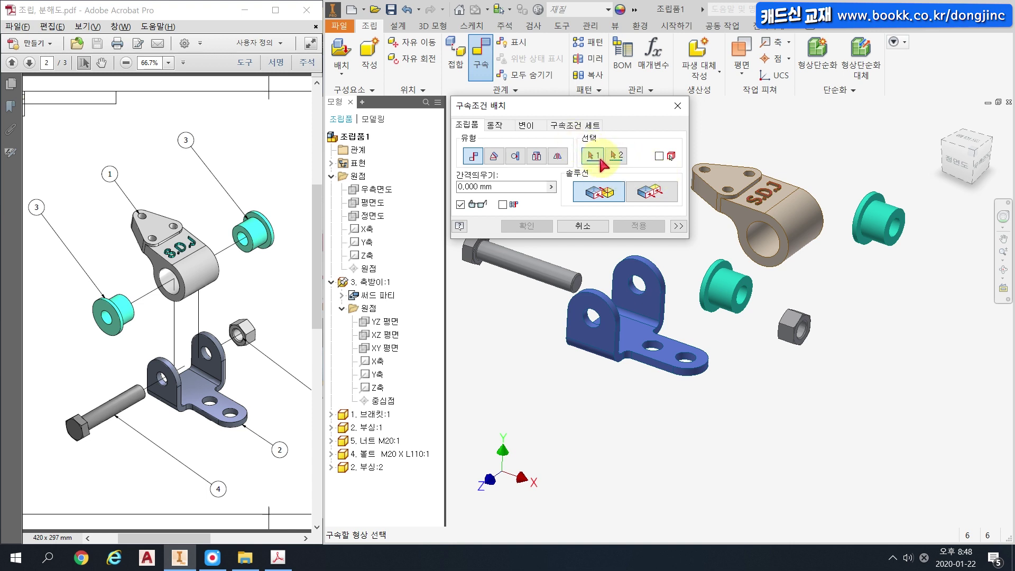
scroll(714, 318, up, 4)
middle_drag(714, 318, 717, 392)
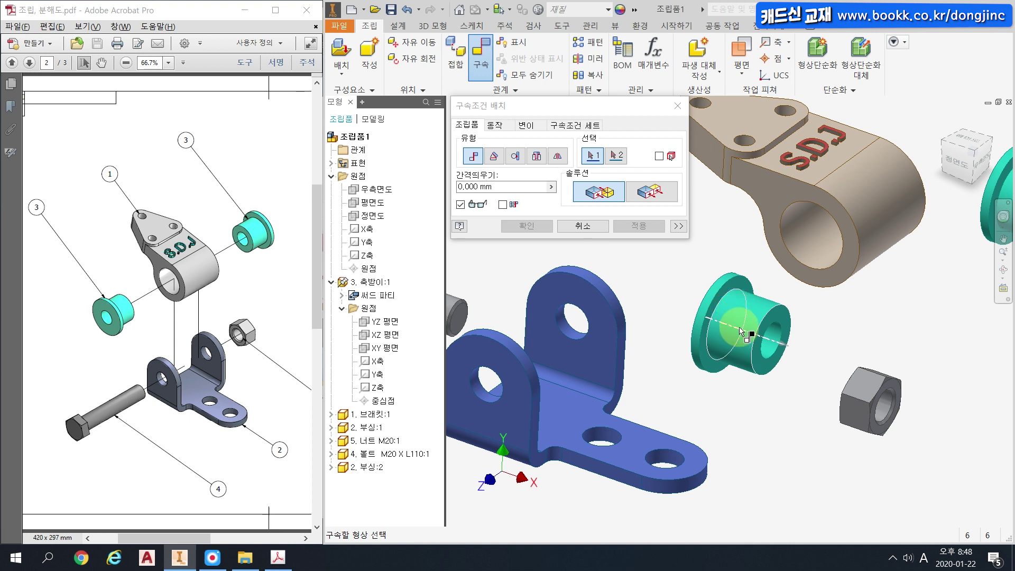
mouse_move(740, 328)
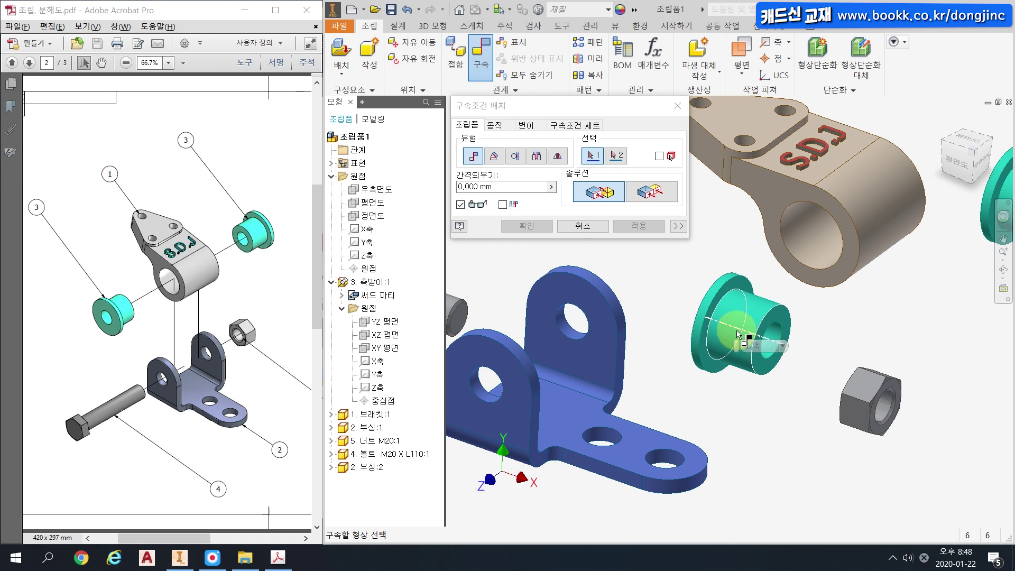
click(740, 335)
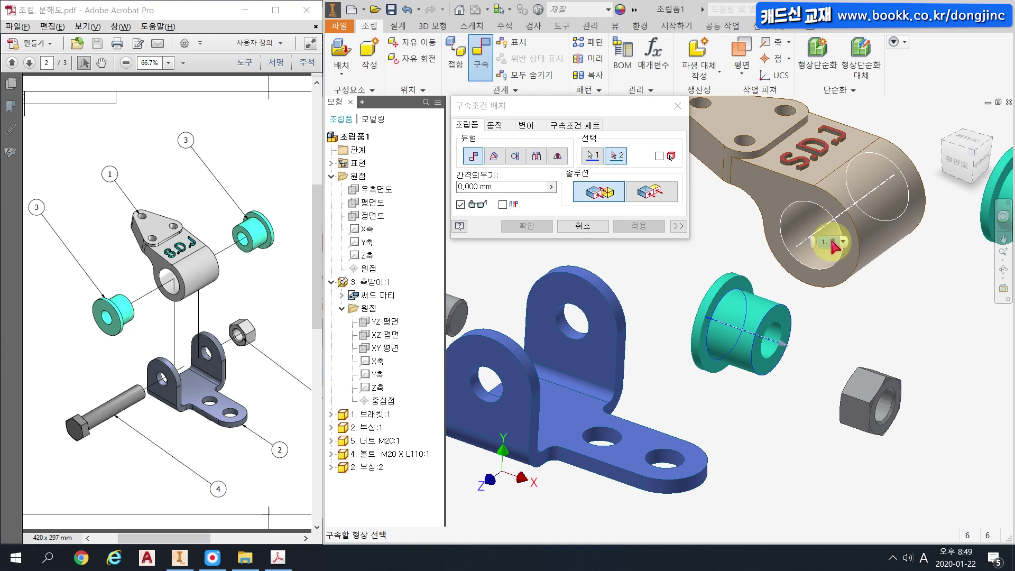
click(820, 230)
Compare the opposed and aligned solutions of the axis mate, and accept the opposed one to test the bushing's sliding.
click(613, 194)
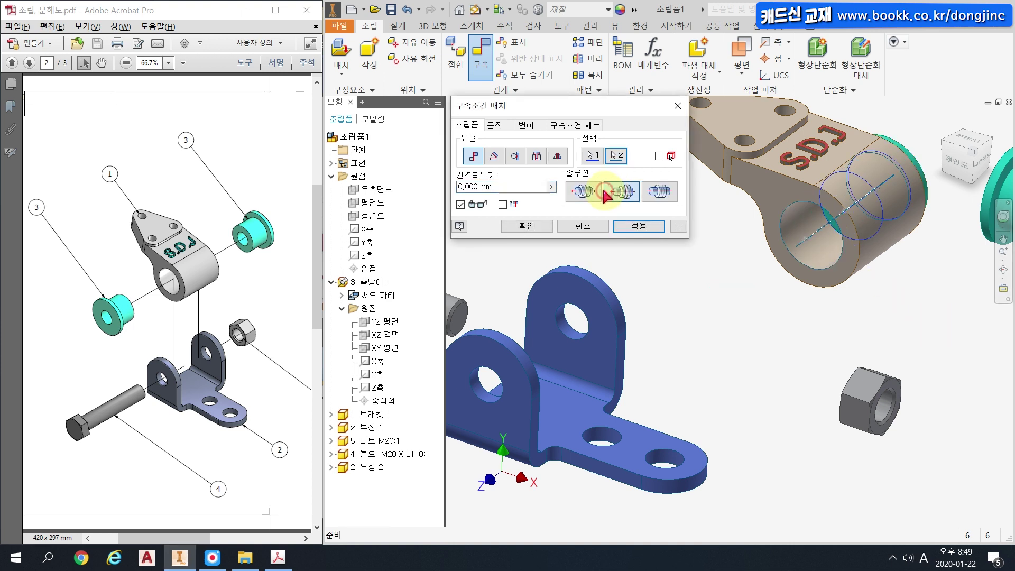
click(586, 194)
click(624, 196)
click(593, 195)
click(621, 195)
shift+middle_drag(707, 280, 667, 276)
click(584, 192)
click(621, 193)
click(584, 192)
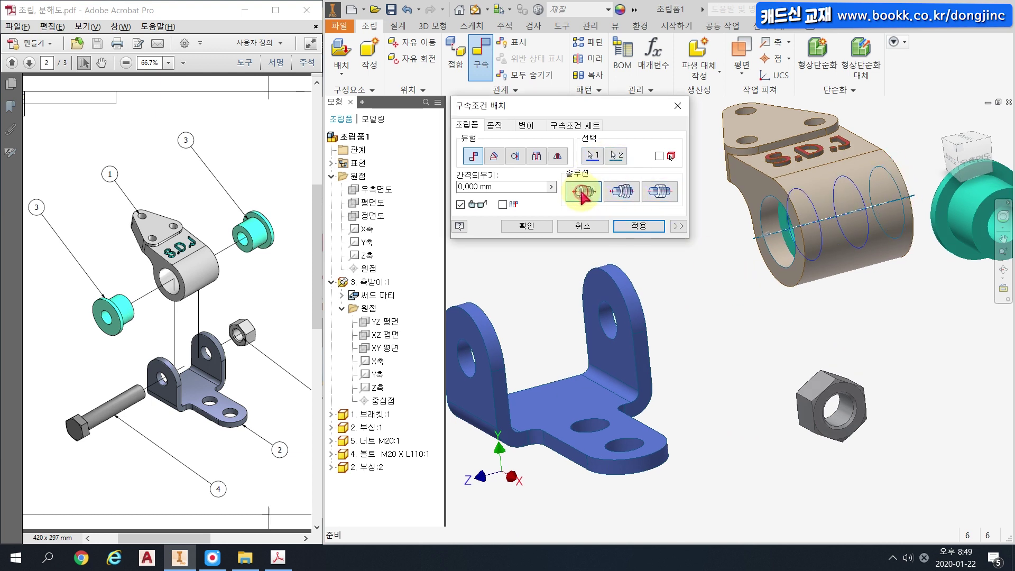
click(539, 231)
drag(755, 233, 668, 248)
drag(713, 220, 688, 217)
Try the bushing-to-bore axis mate with the aligned solution, slide the bushing out, and undo the constraint.
click(480, 54)
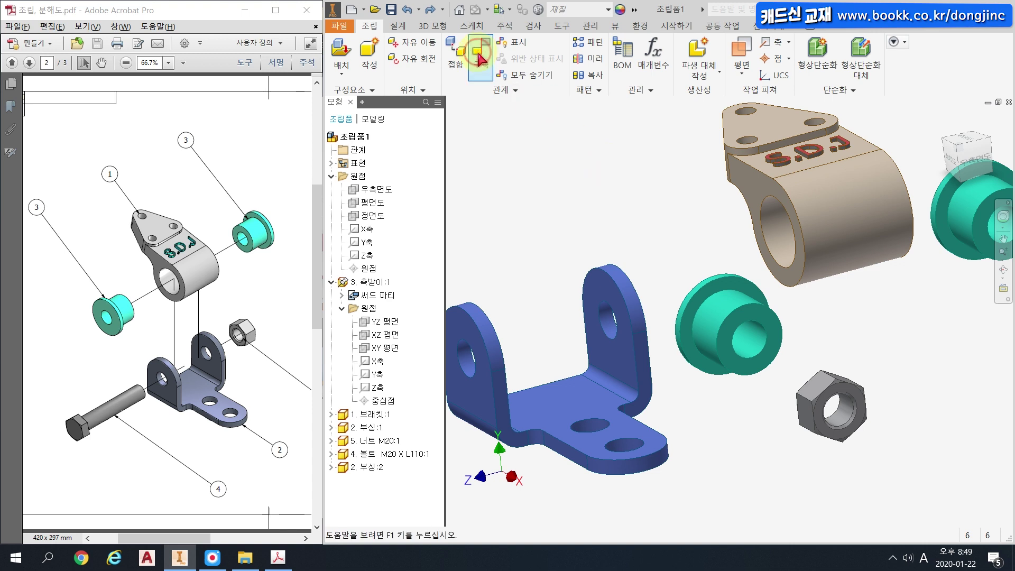
click(713, 323)
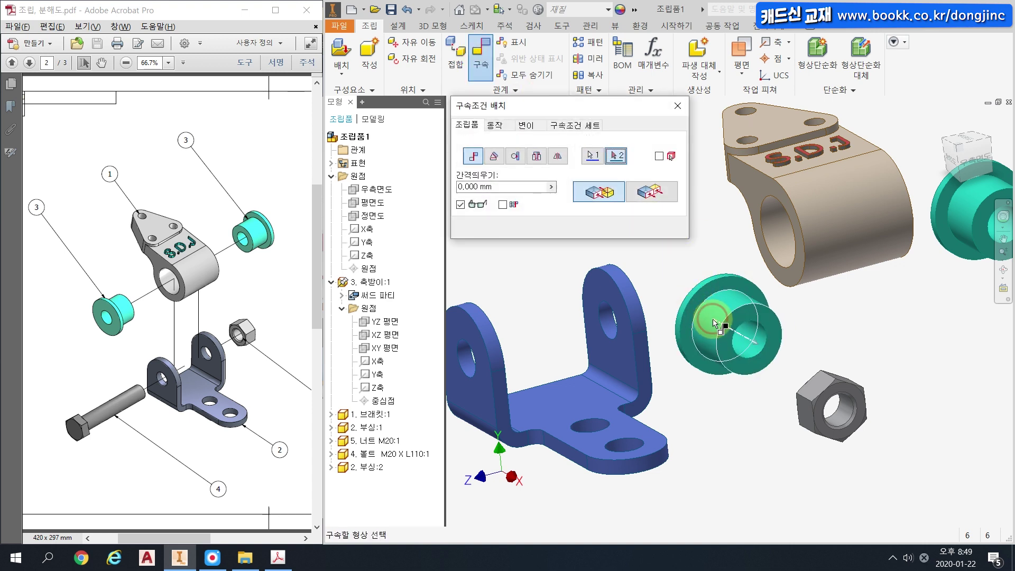
click(777, 235)
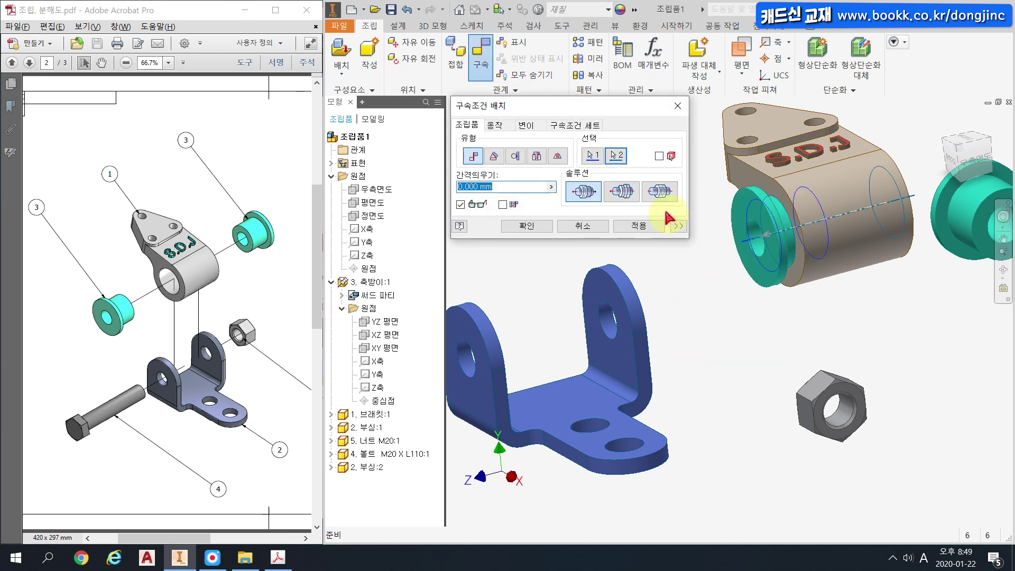
click(618, 193)
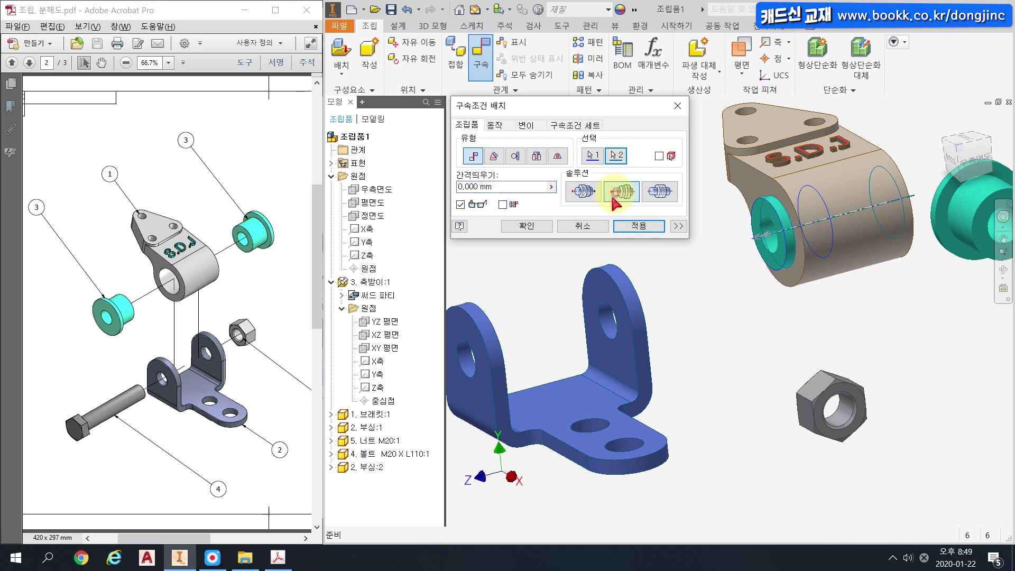
click(530, 226)
drag(778, 235, 664, 234)
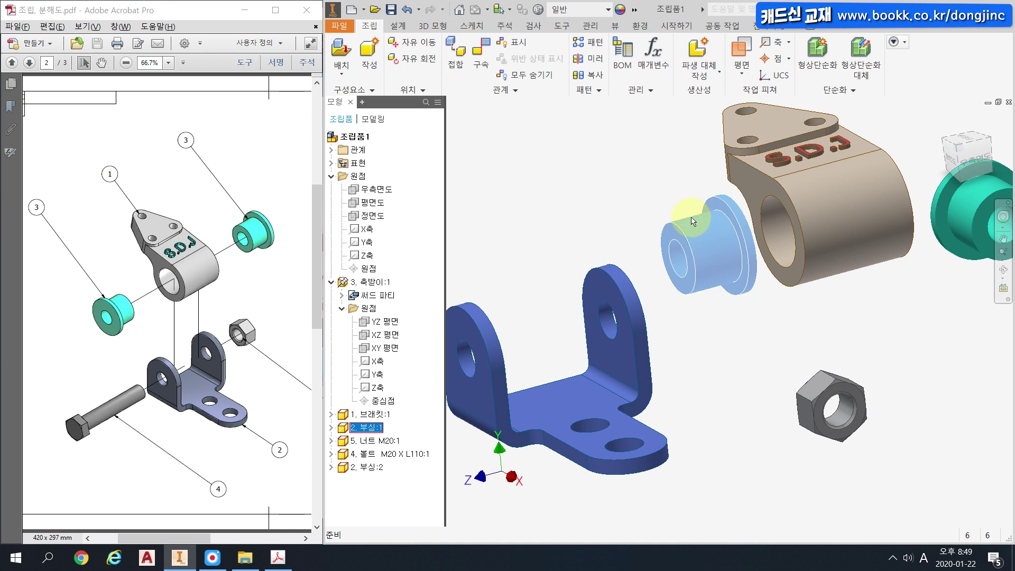
key(ctrl+z)
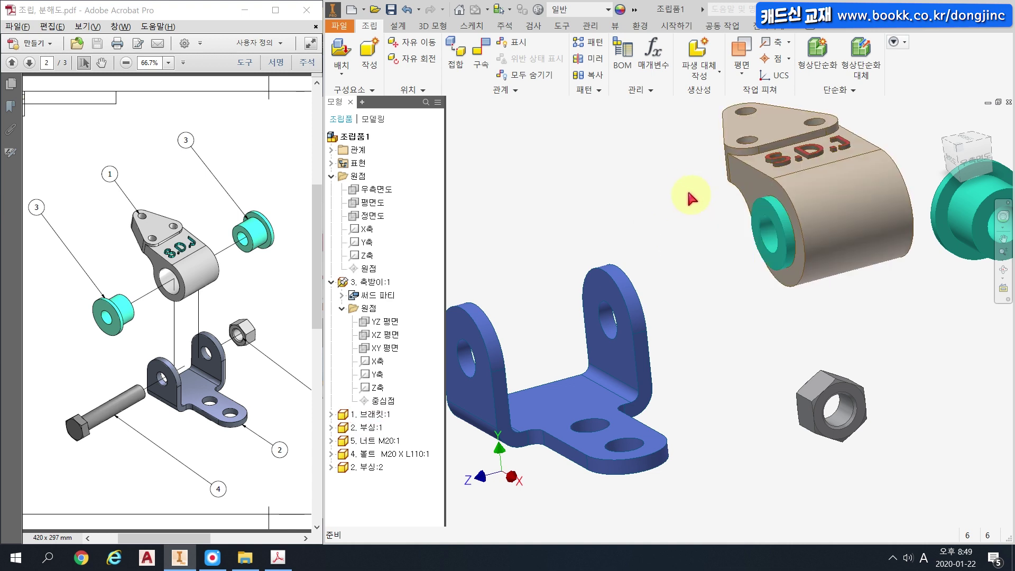
key(ctrl+y)
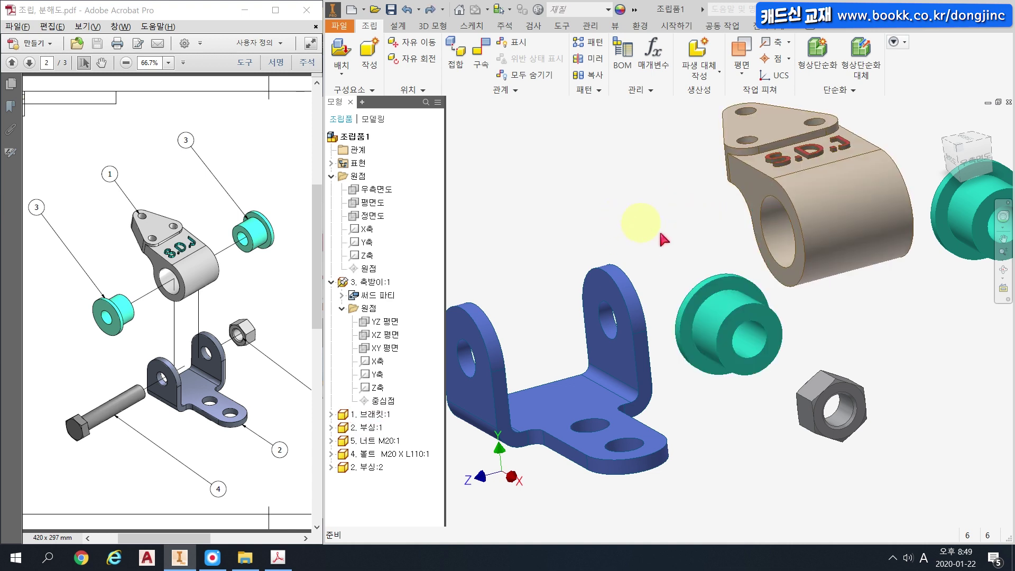
Mate the first bushing's axis to the bracket's bore axis with the opposed solution, and slide the bushing out of the bore.
click(480, 51)
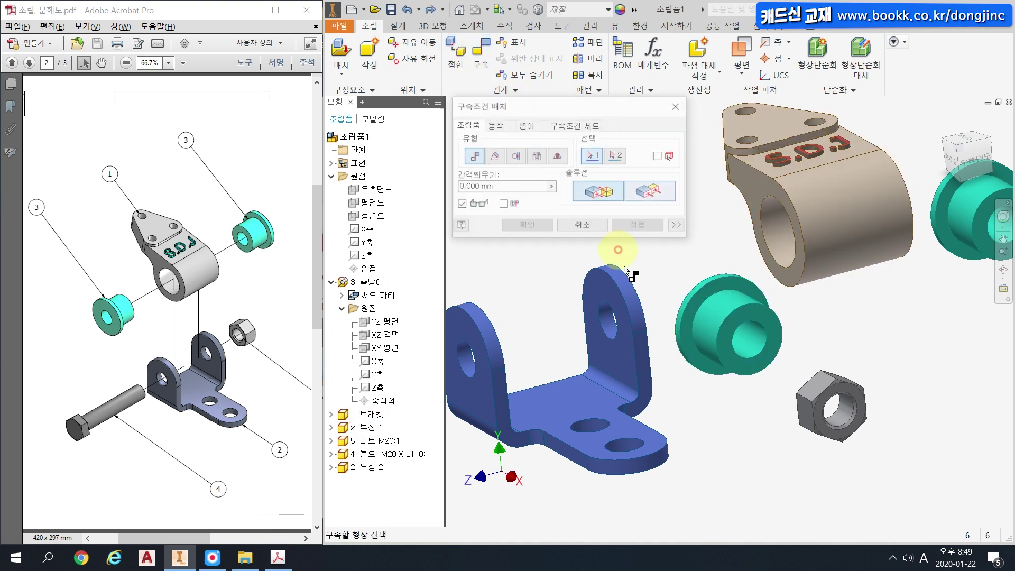
click(714, 326)
click(765, 228)
click(600, 193)
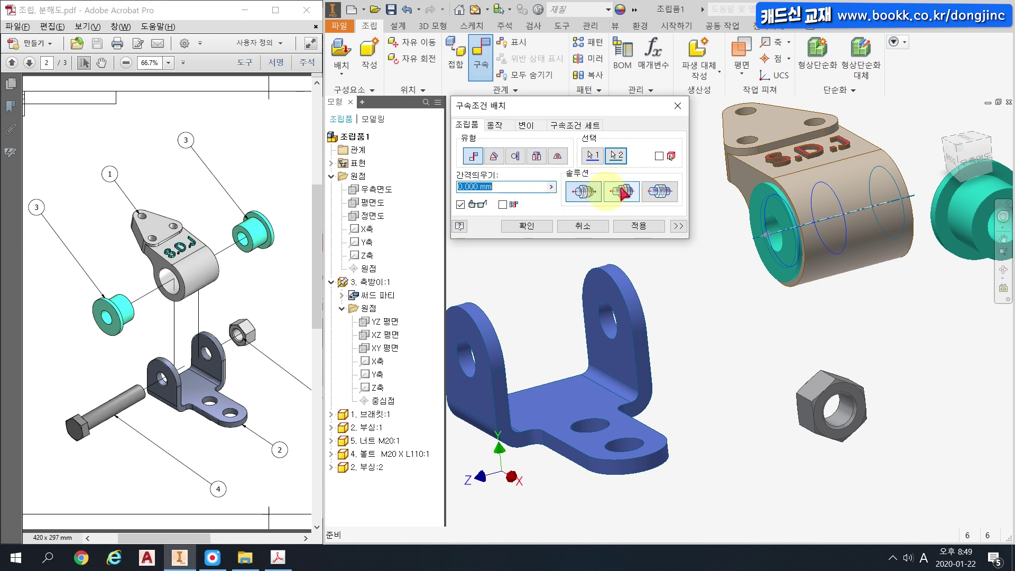
click(545, 228)
drag(751, 227, 662, 245)
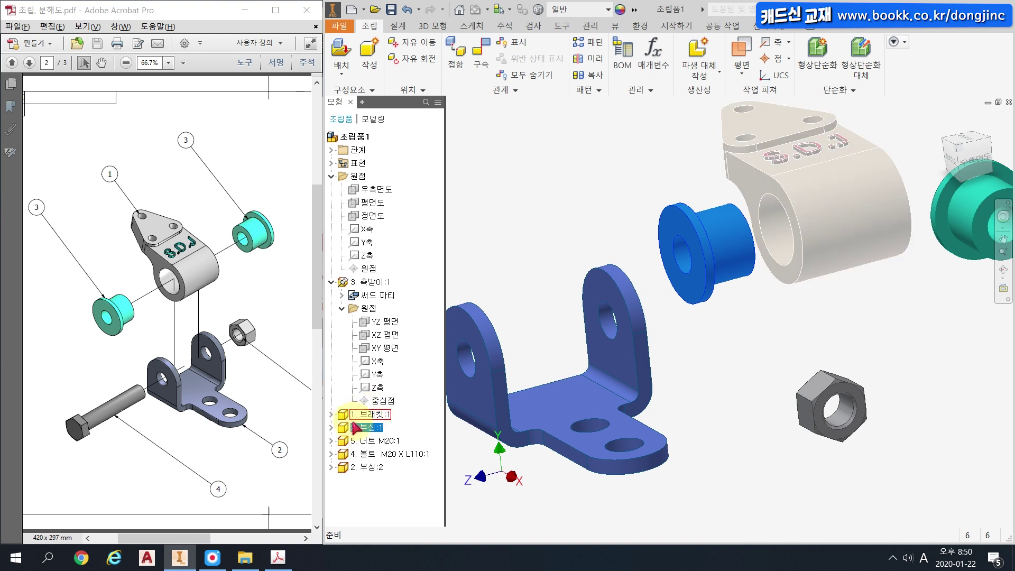
Examine the 메이트:1 constraint under 2. 부싱:1 and locate its other half in the model browser.
click(331, 429)
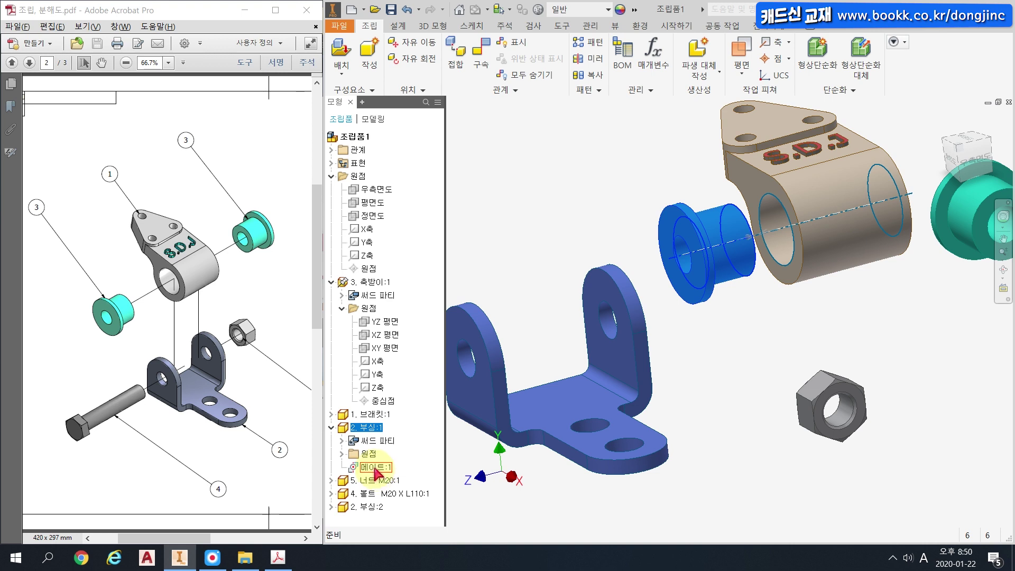
mouse_move(358, 474)
double_click(376, 468)
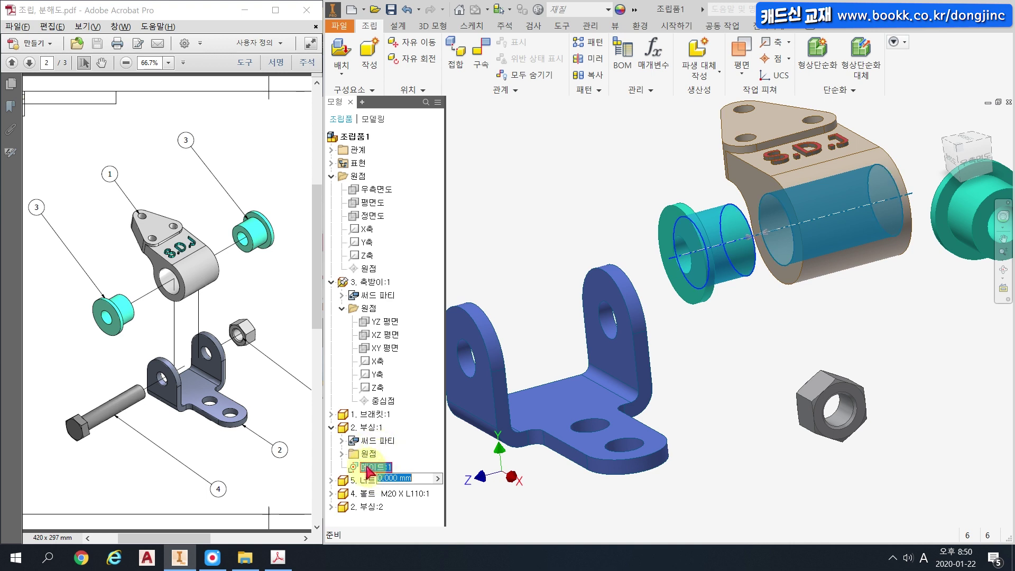
right_click(366, 469)
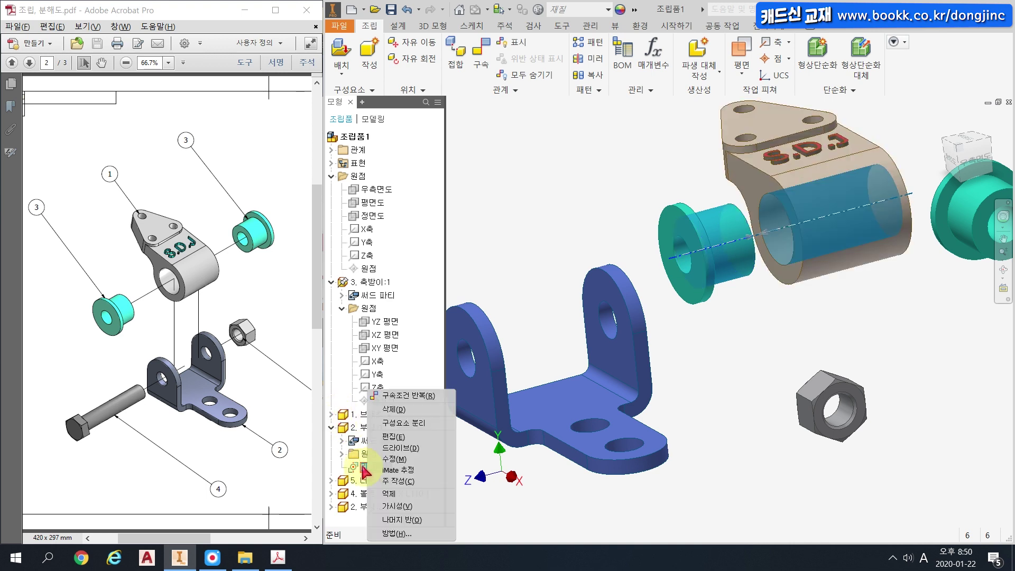
click(412, 521)
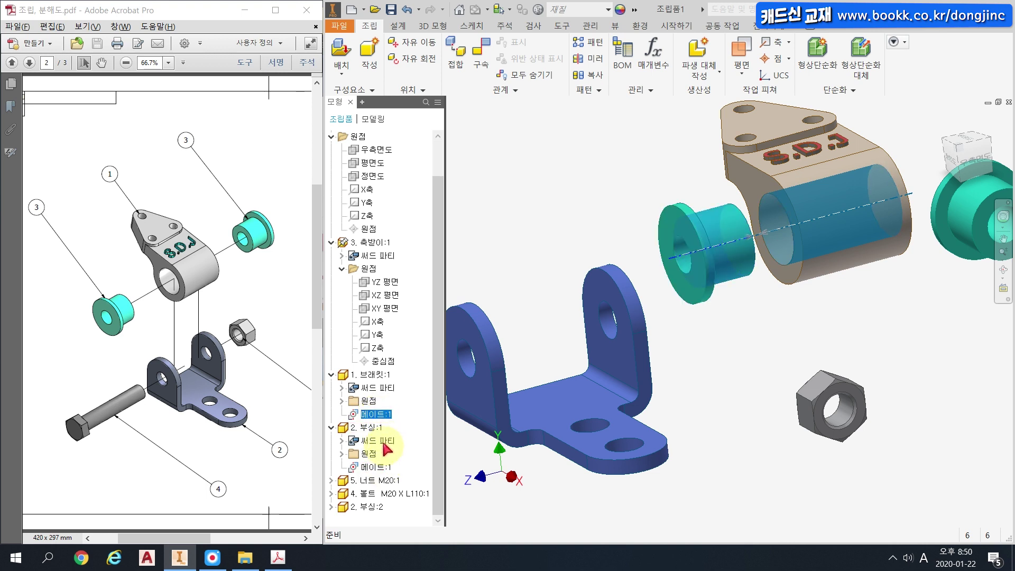
click(753, 238)
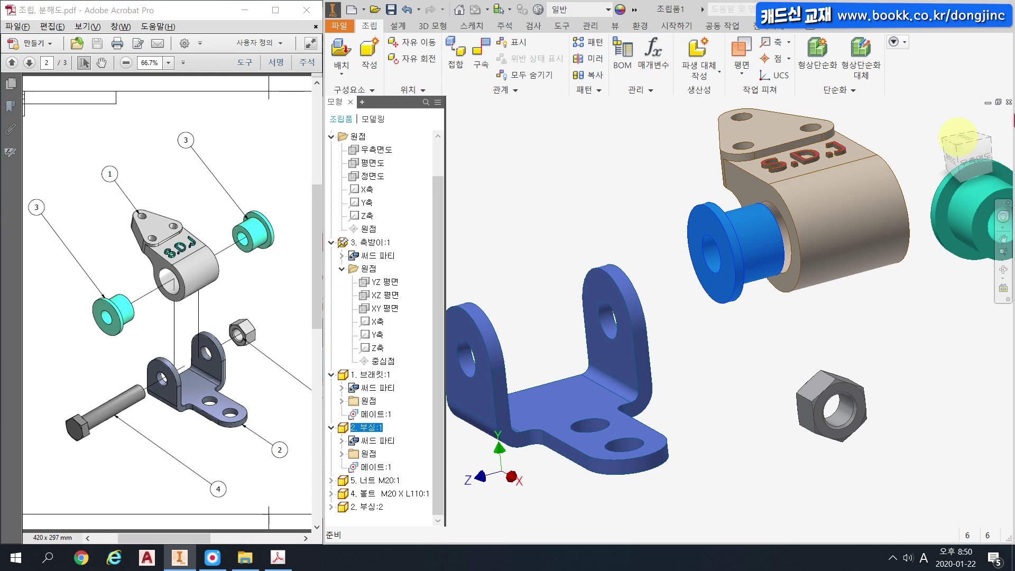
click(962, 145)
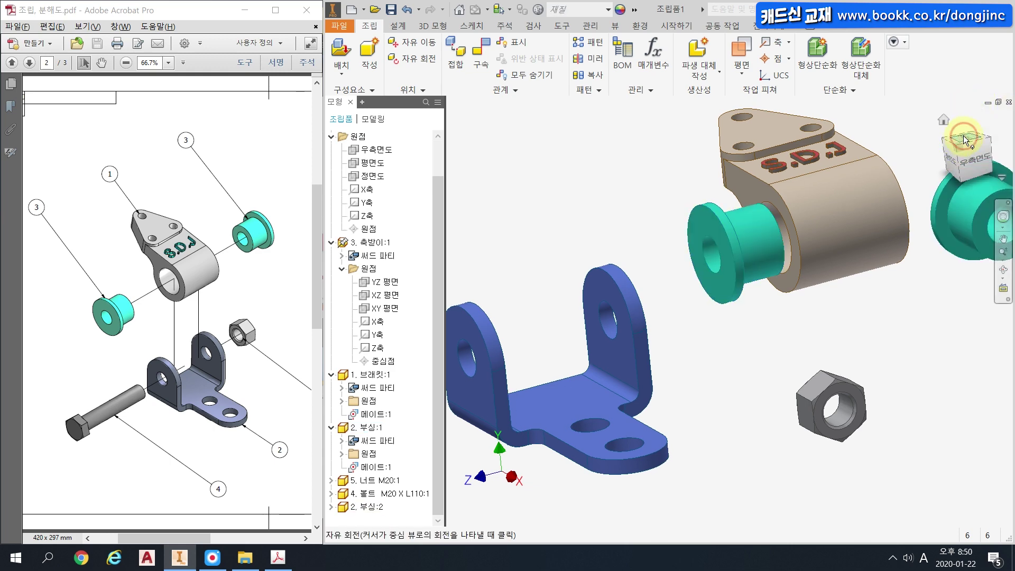
Slide the first bushing along the bracket's bore axis in the top view to check its remaining freedom of movement.
click(964, 135)
drag(781, 335, 751, 336)
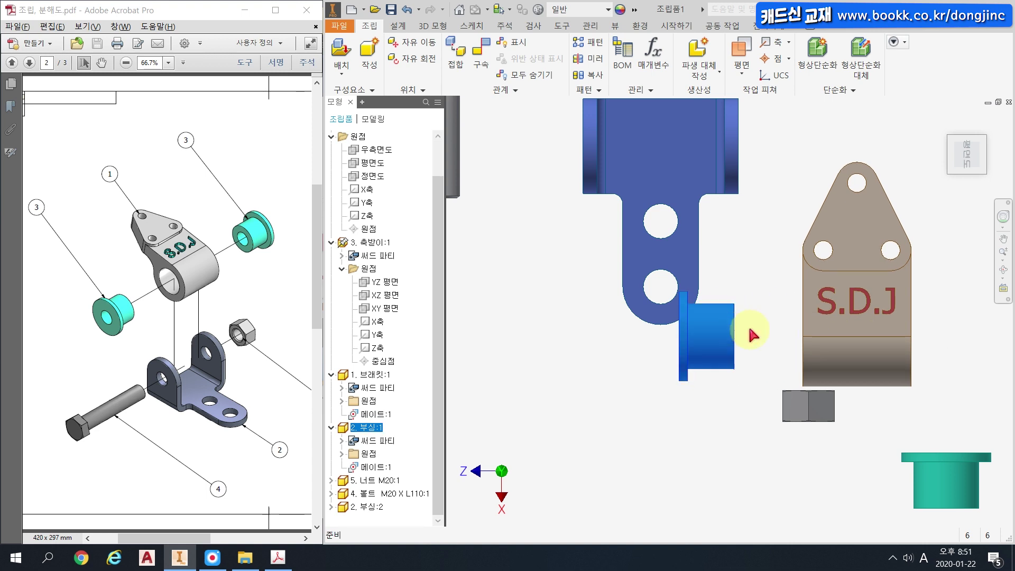
drag(688, 329, 818, 336)
click(935, 123)
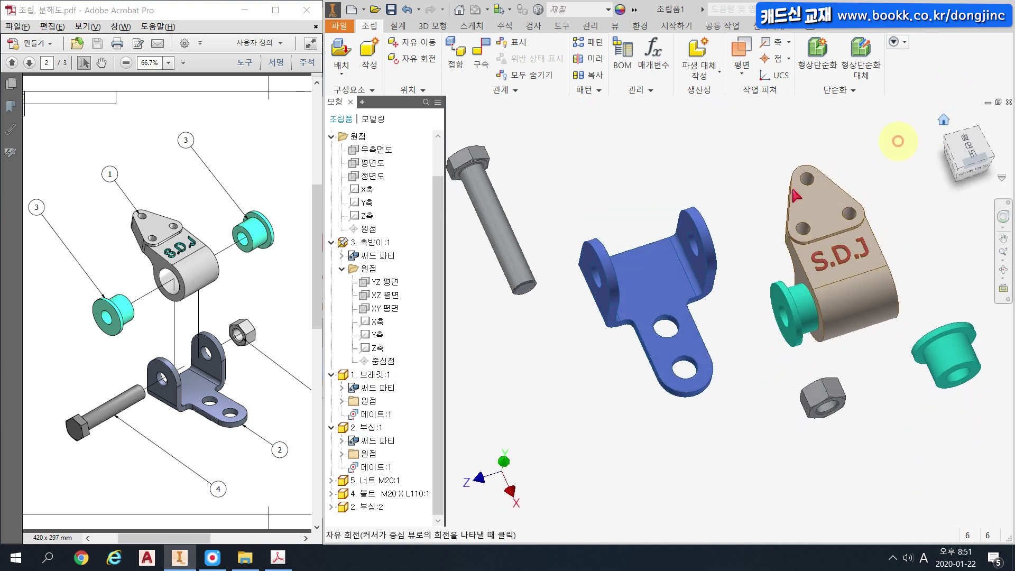
Mate the first bushing's inner flange face to the bracket's side face with the opposed solution at 0 mm offset, and collapse the shaft support's origin folder.
key(c)
click(791, 252)
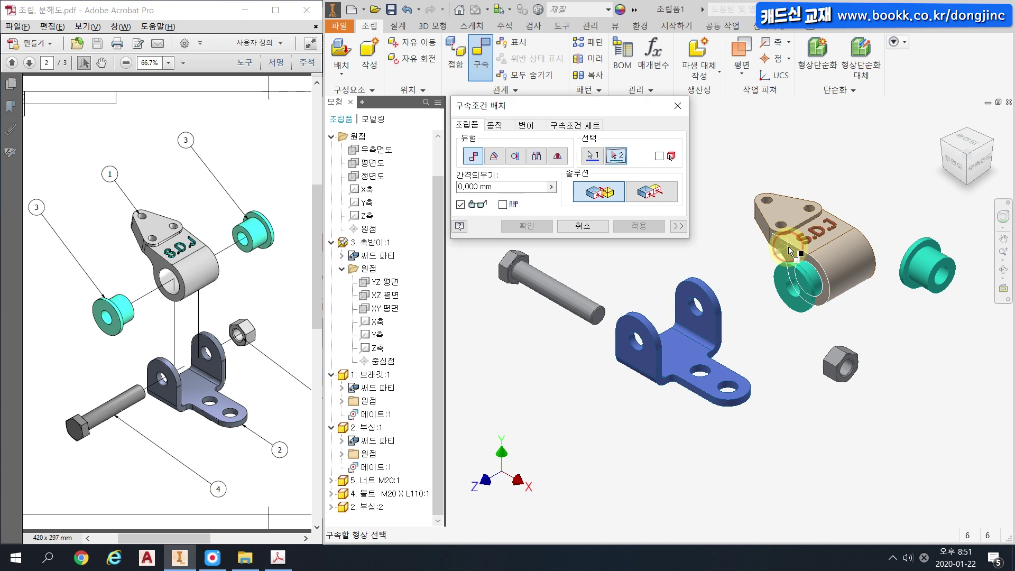
shift+middle_drag(788, 254, 722, 280)
scroll(721, 275, up, 5)
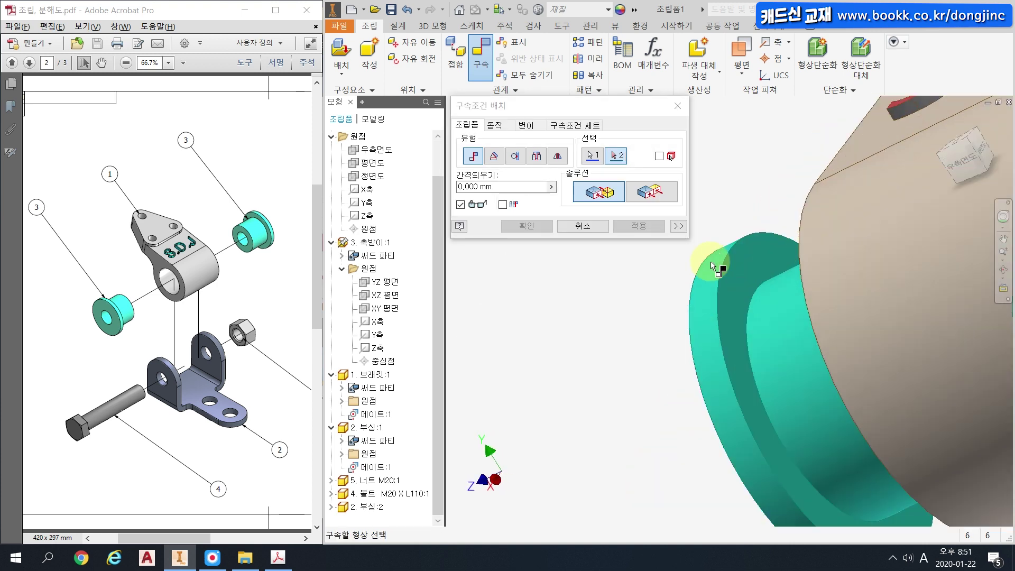
click(758, 255)
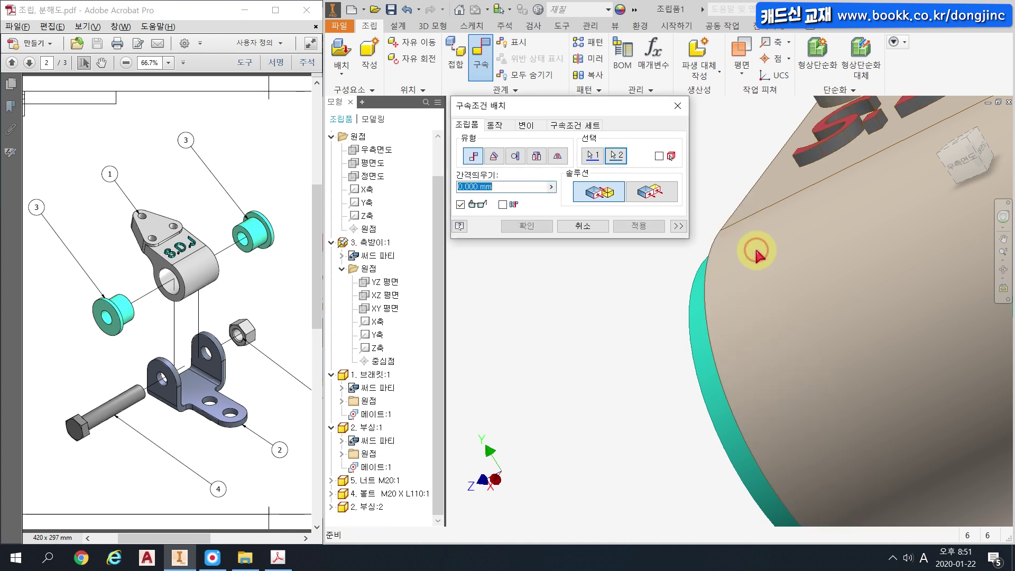
scroll(740, 254, down, 5)
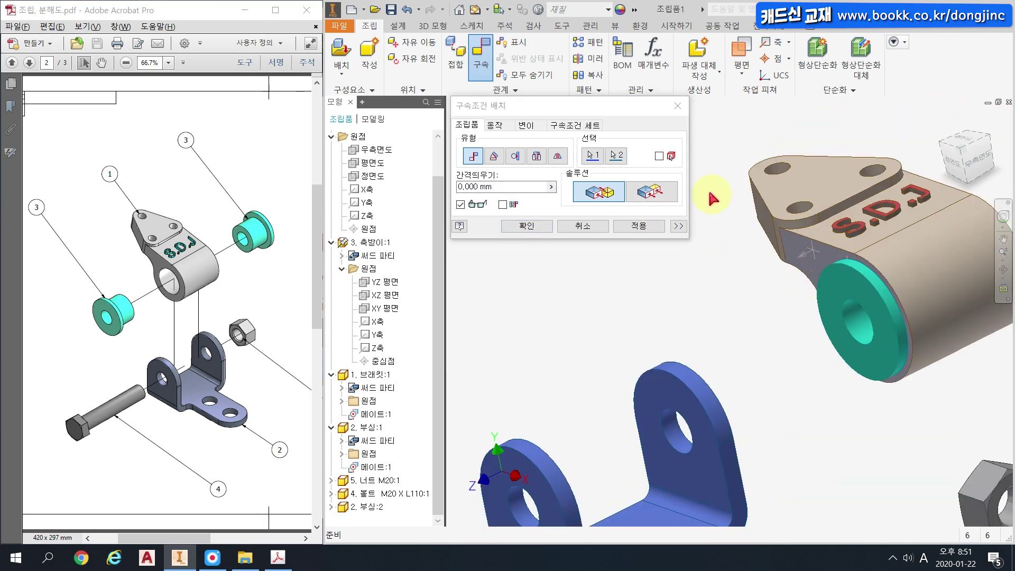
click(539, 228)
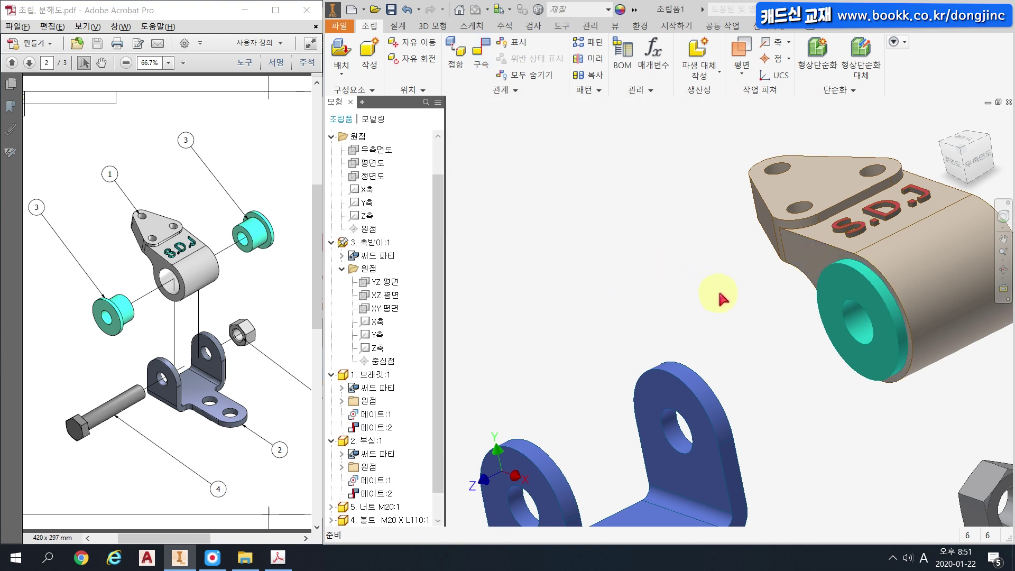
shift+middle_drag(719, 293, 690, 288)
click(342, 269)
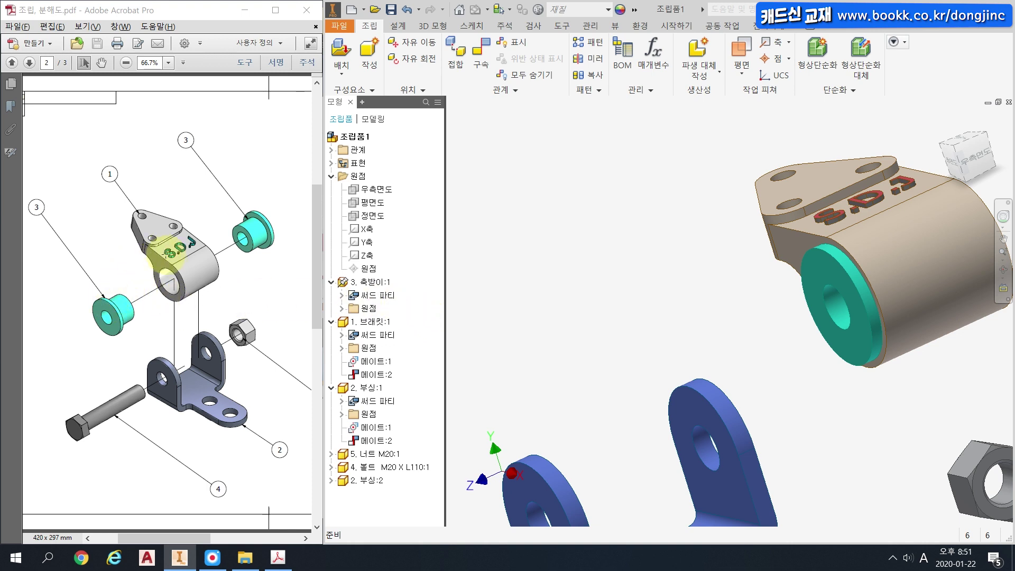
key(ctrl+2)
mouse_move(69, 219)
mouse_down()
mouse_move(91, 221)
mouse_move(77, 235)
mouse_up()
mouse_move(51, 197)
mouse_down()
mouse_move(52, 225)
mouse_move(112, 257)
mouse_move(32, 192)
mouse_up()
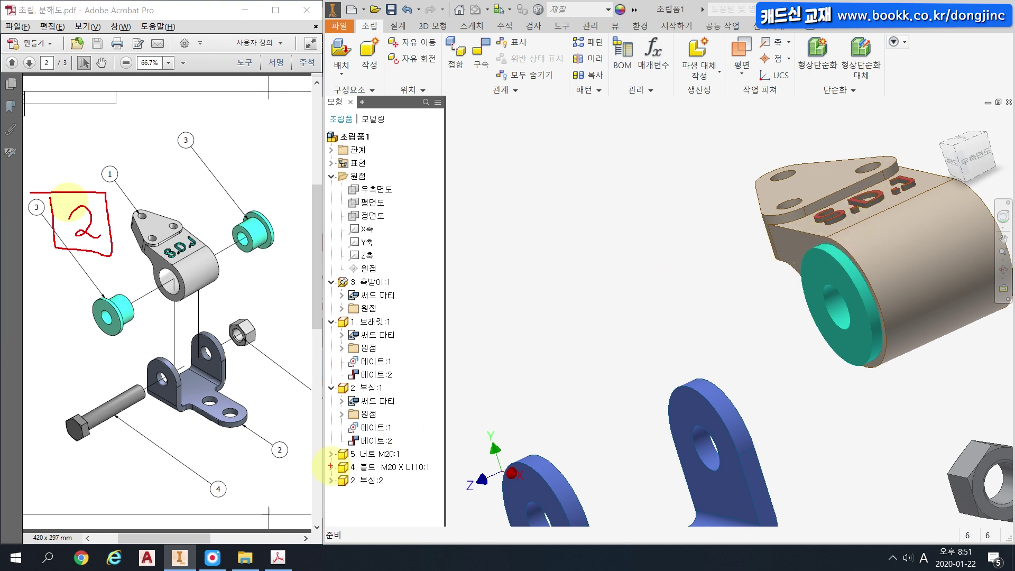
mouse_move(396, 423)
mouse_down()
mouse_move(339, 422)
mouse_move(400, 449)
mouse_move(397, 425)
mouse_up()
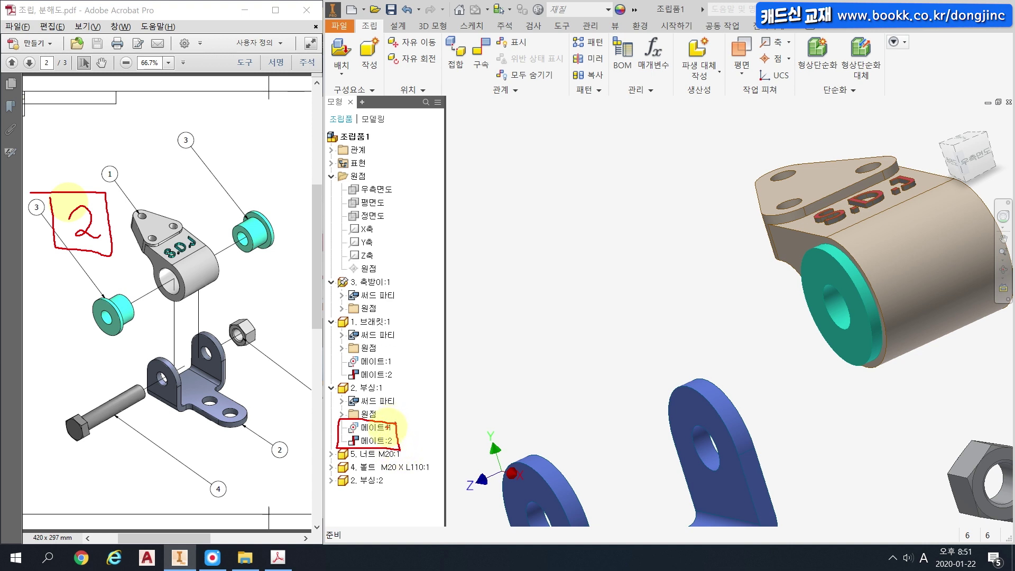
drag(339, 434, 380, 436)
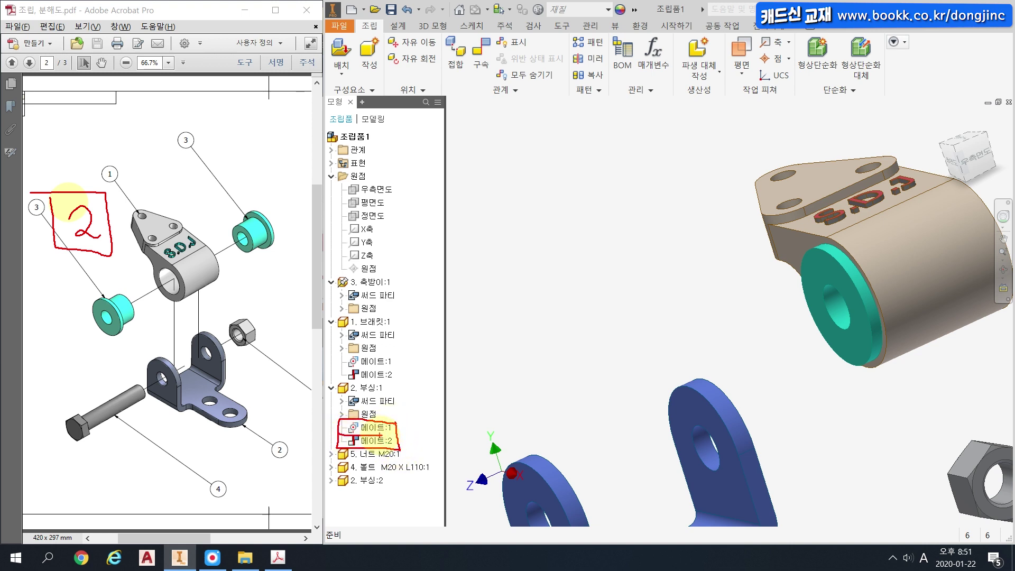
drag(350, 426, 377, 406)
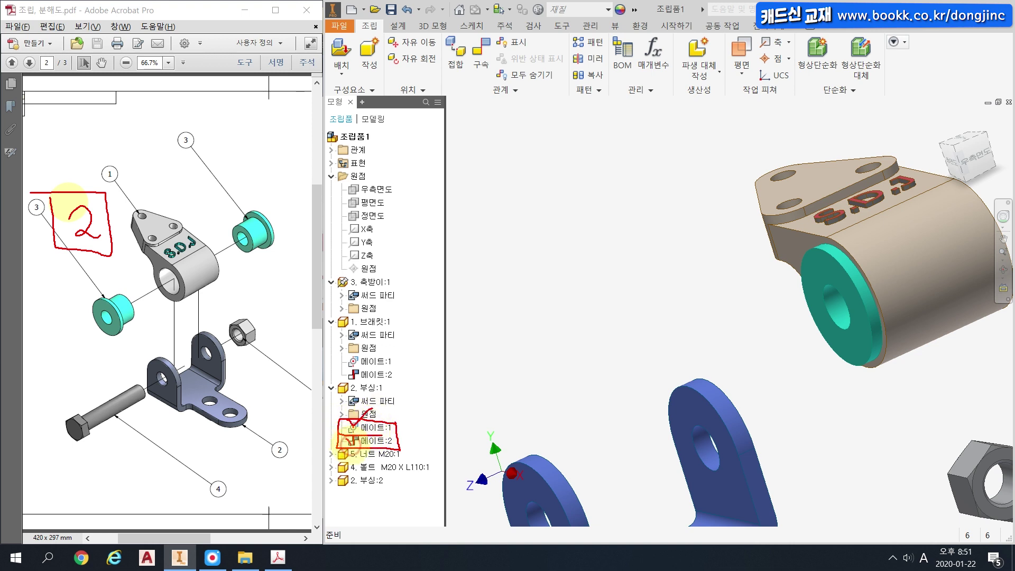
drag(350, 439, 377, 414)
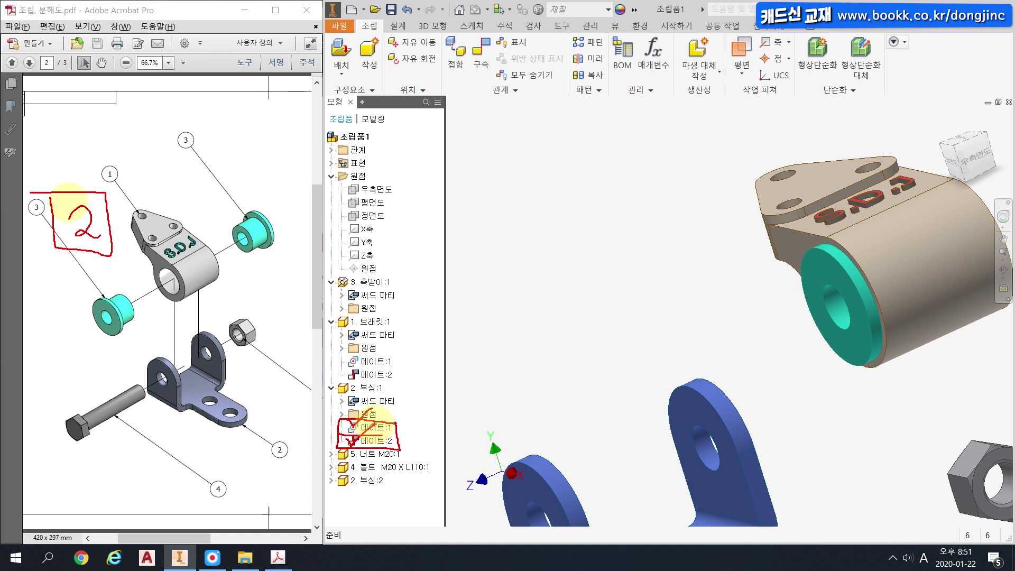
key(Escape)
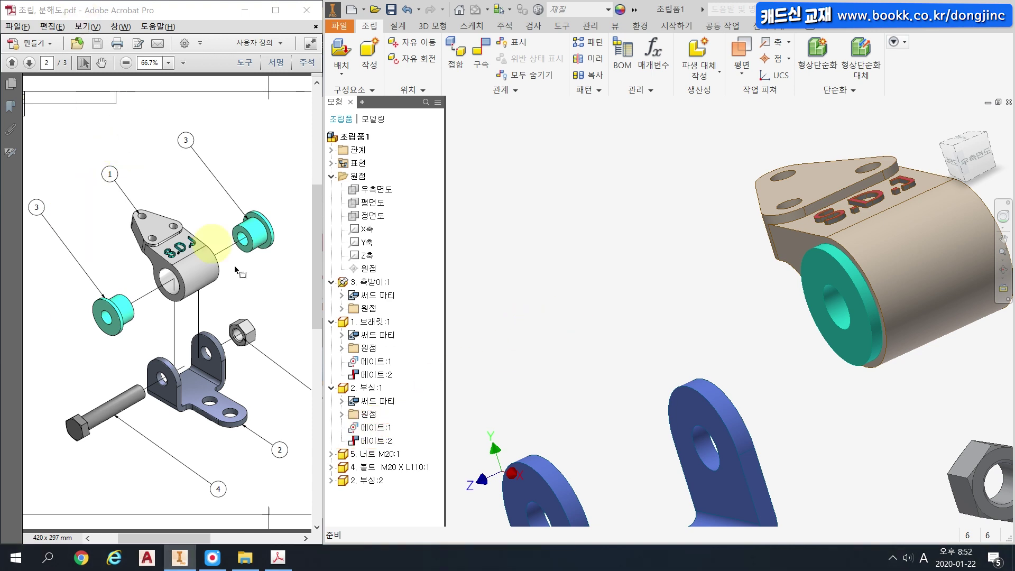
Try to mate the first bushing's outer flange face to the bracket's opposite side face with the opposed solution at 0 mm offset.
key(c)
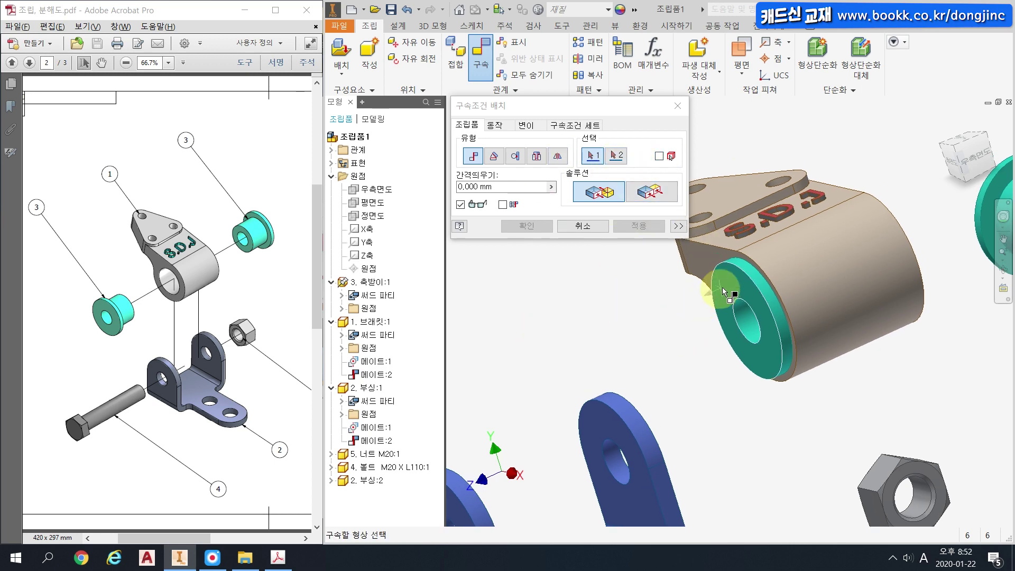
click(727, 280)
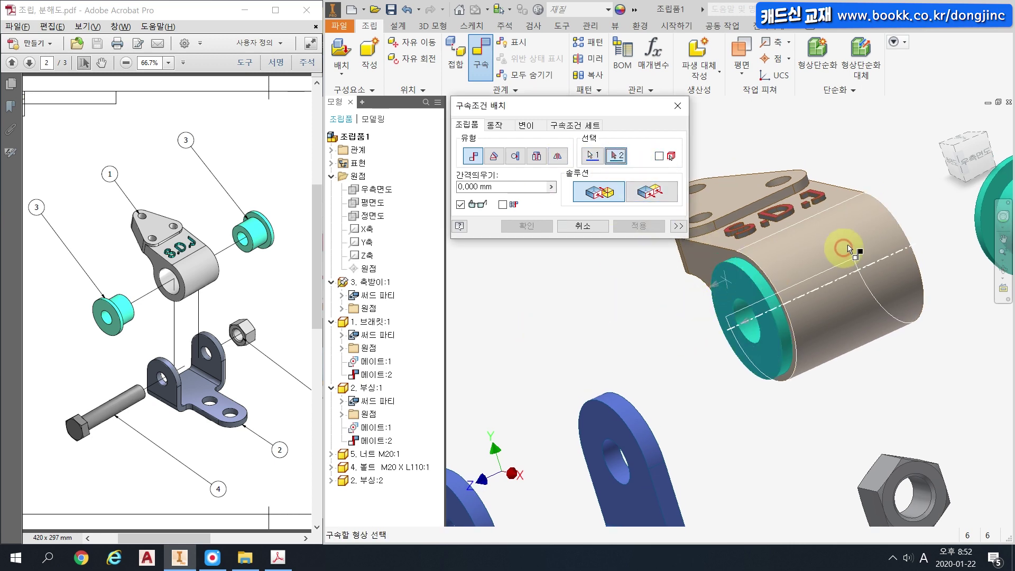
shift+middle_drag(857, 187, 802, 299)
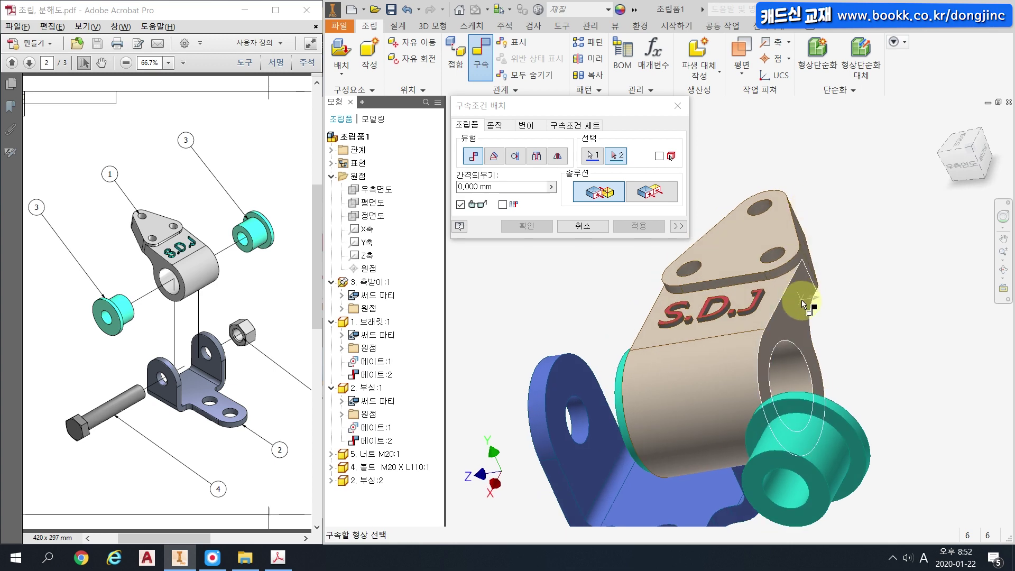
click(800, 298)
shift+middle_drag(843, 277, 856, 233)
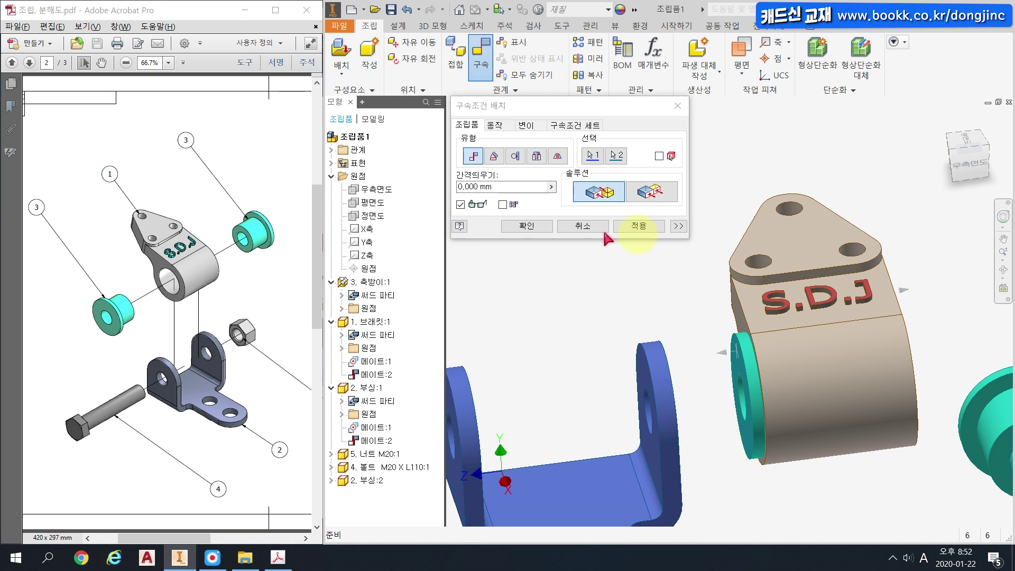
click(539, 229)
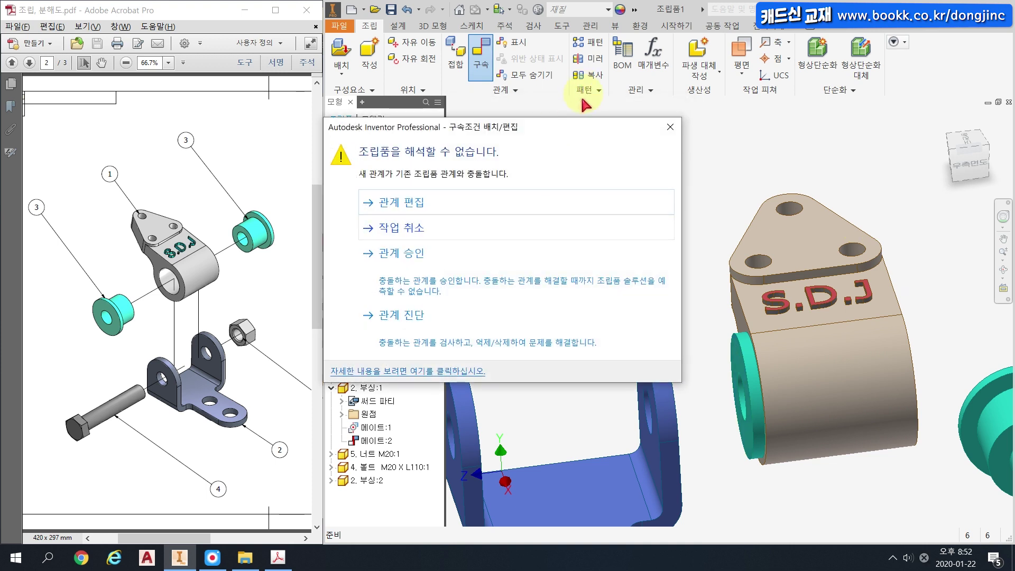
drag(571, 126, 560, 25)
click(861, 113)
drag(747, 329, 764, 427)
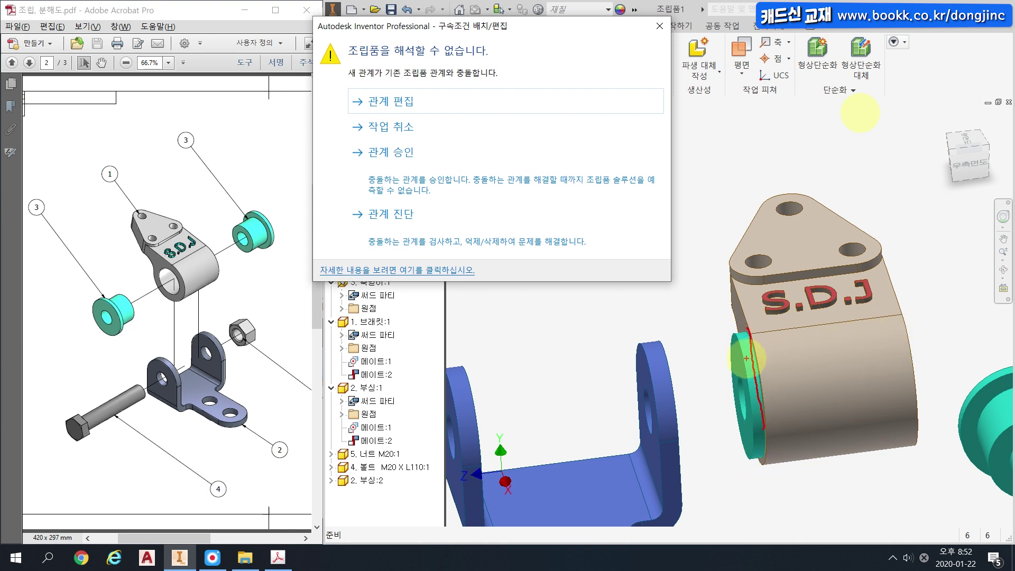
drag(739, 302, 744, 293)
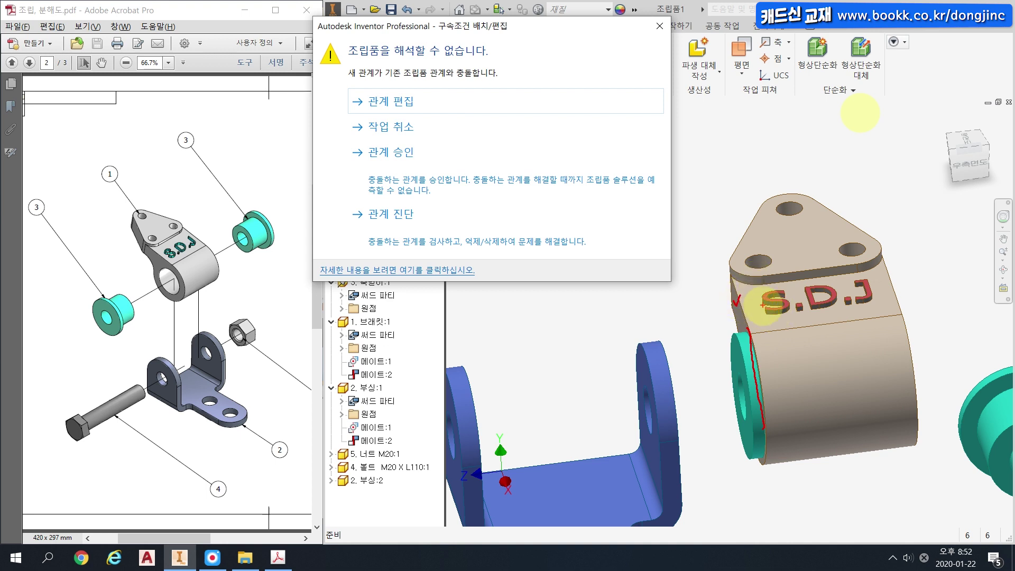
drag(726, 348, 747, 337)
mouse_move(901, 325)
mouse_down()
mouse_move(910, 318)
mouse_move(924, 333)
mouse_up()
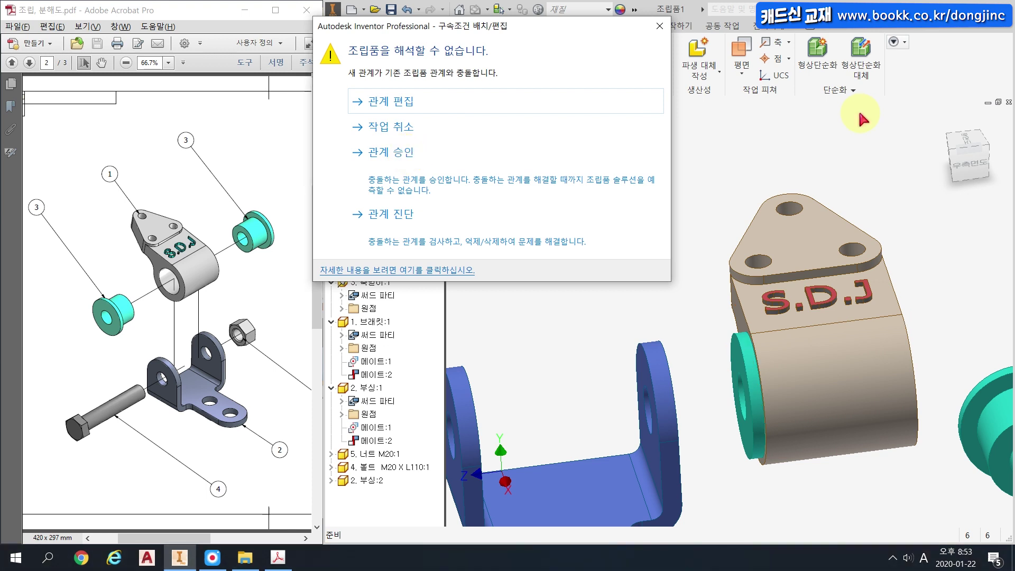
Accept the conflicting mate relationship, and delete the 메이트:3 constraint under 1. 브래킷:1.
click(410, 153)
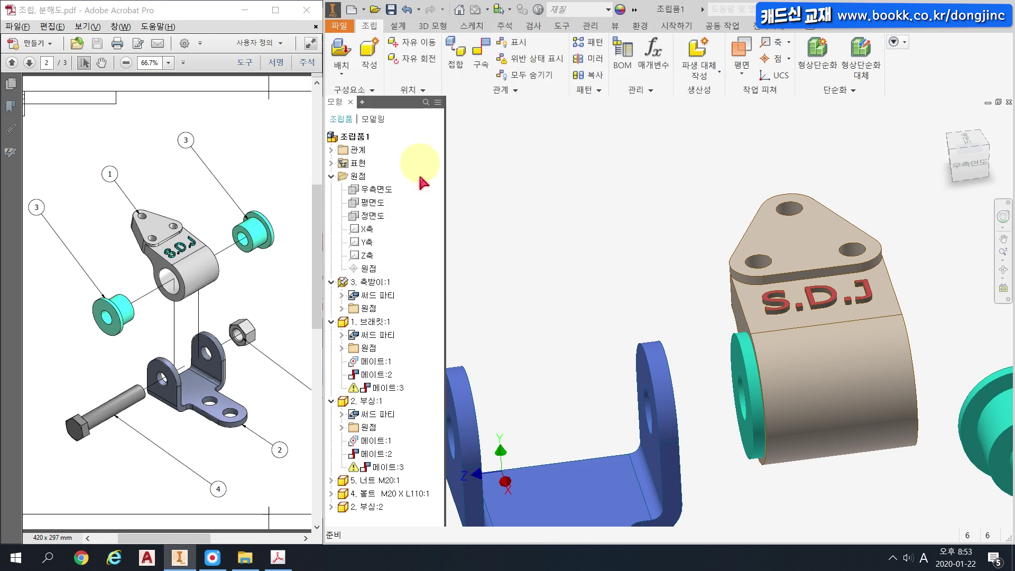
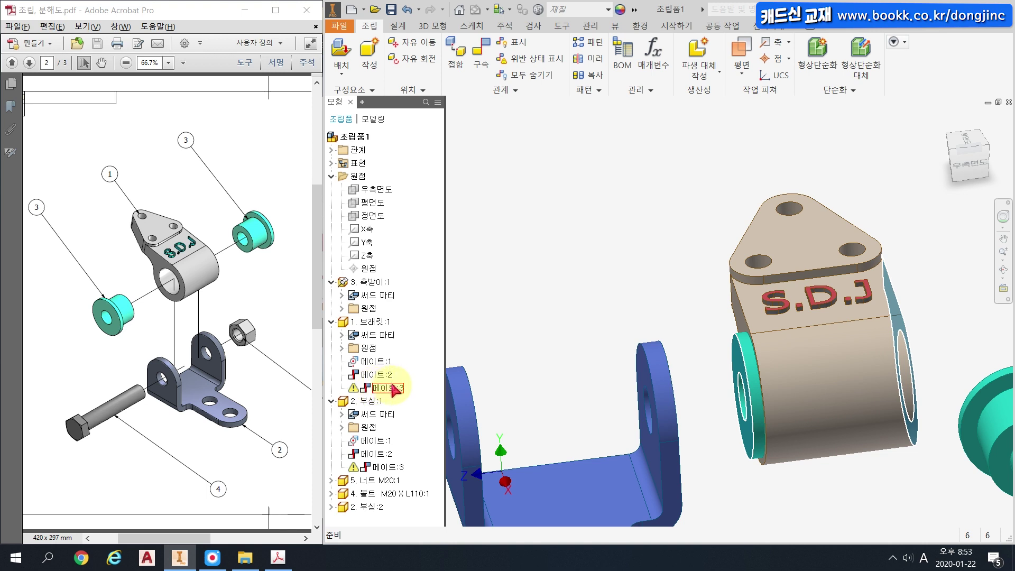
double_click(391, 388)
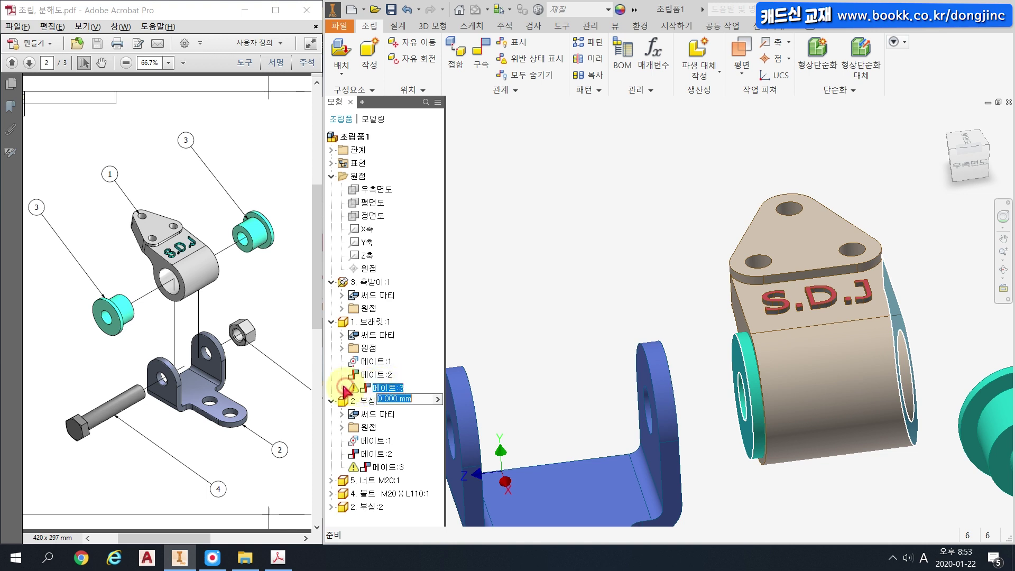
click(401, 365)
double_click(363, 389)
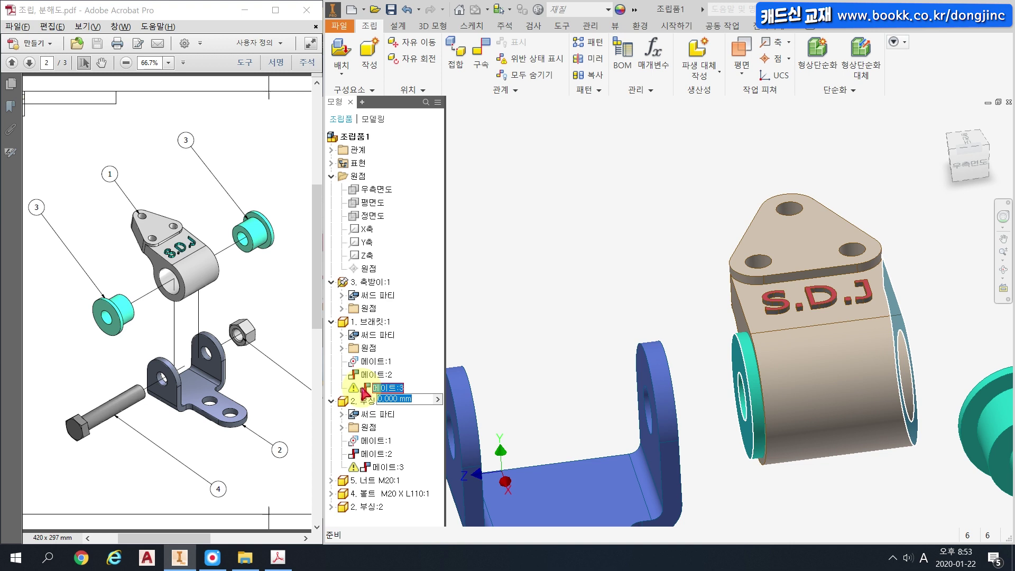
right_click(365, 391)
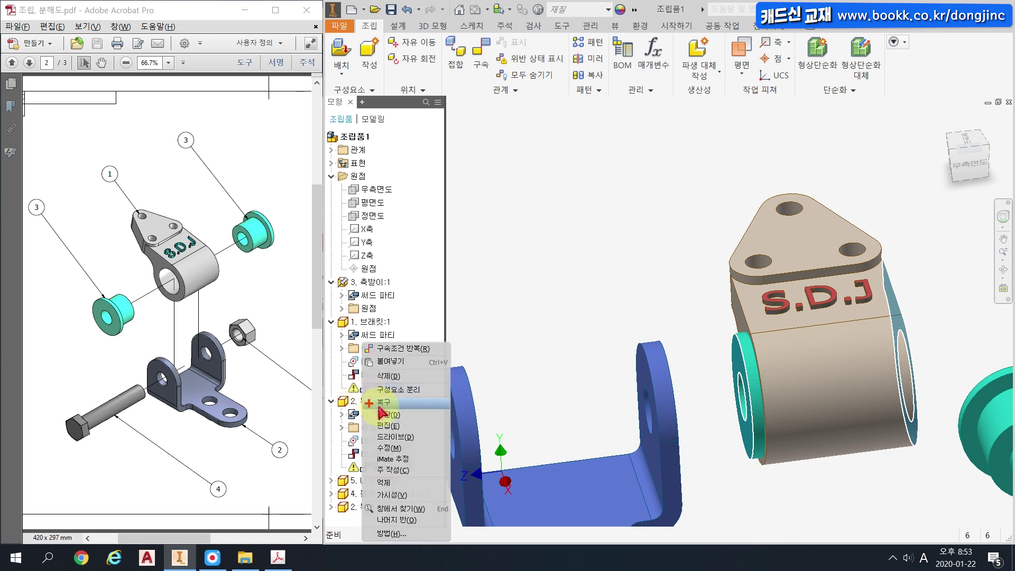
click(392, 378)
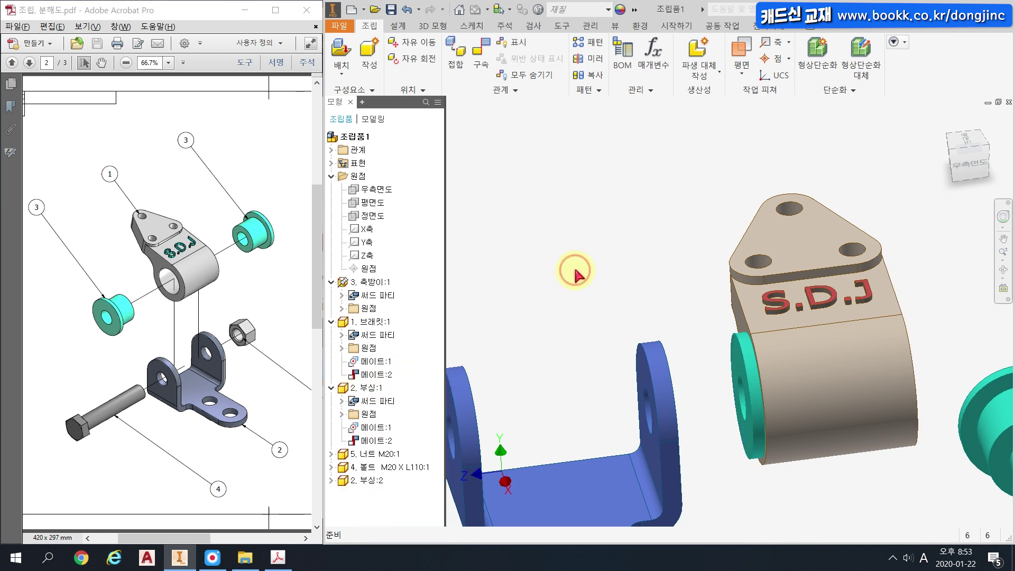
scroll(627, 320, down, 5)
scroll(605, 279, up, 3)
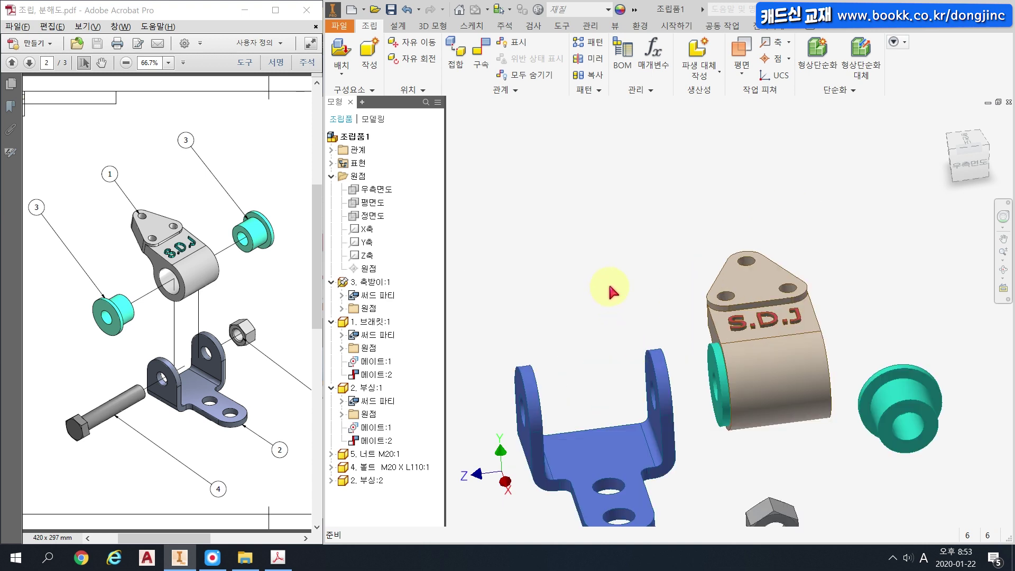
Mate the inner flange face of the loose bushing to the open end face of the S.D.J bracket's bore with 0 mm offset.
click(479, 51)
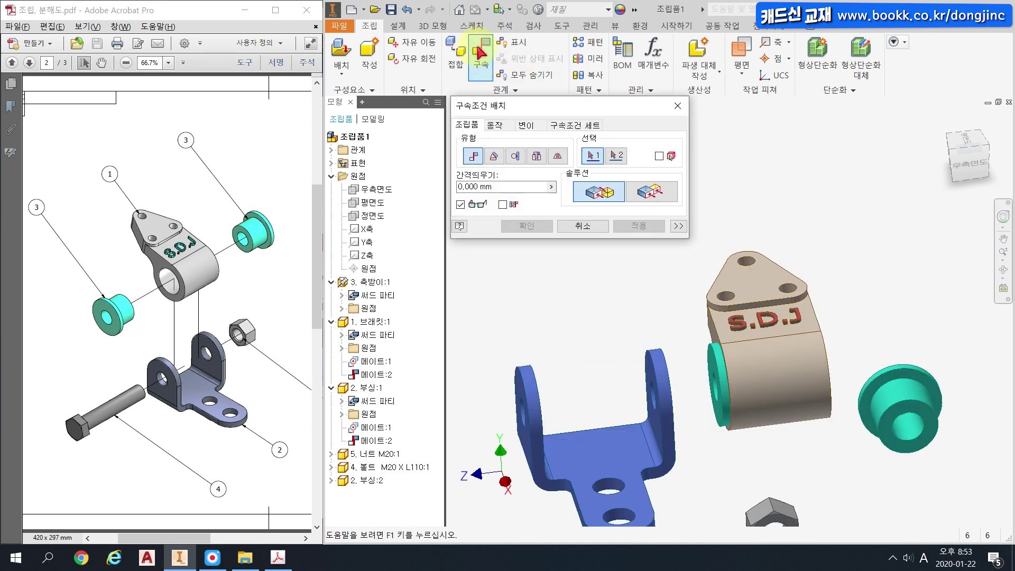
scroll(709, 314, up, 2)
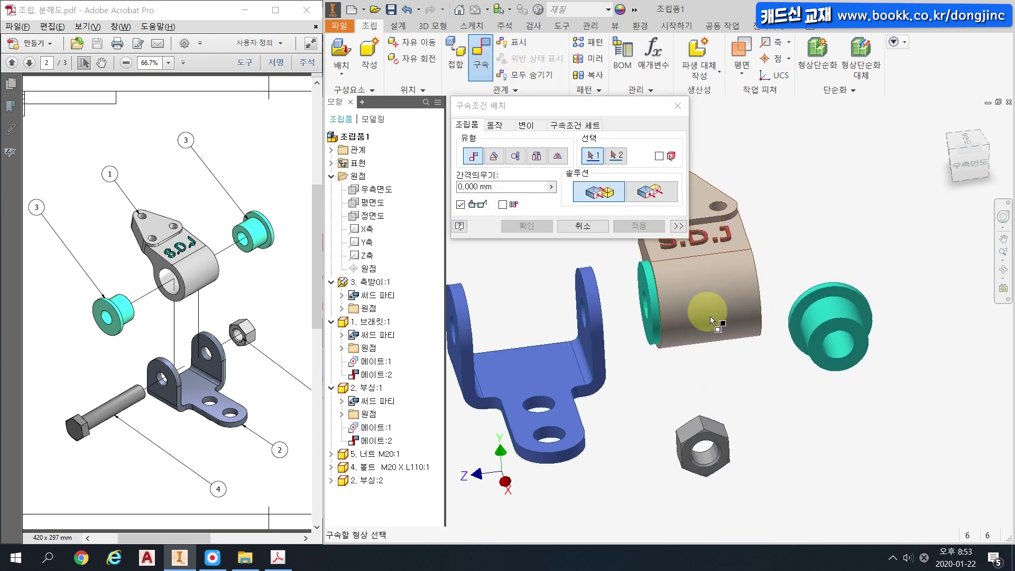
scroll(838, 288, up, 3)
click(836, 285)
shift+middle_drag(789, 336, 709, 283)
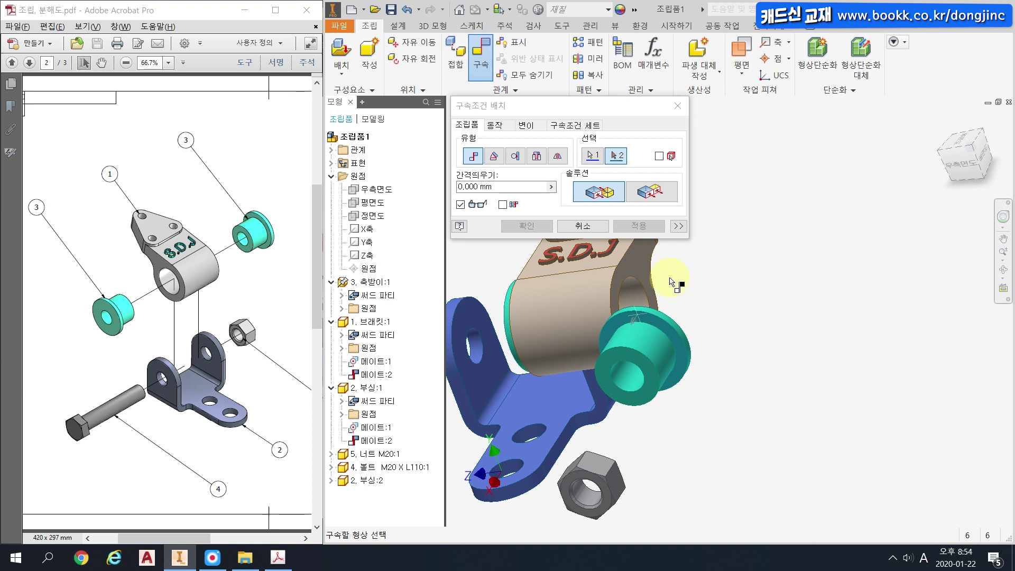
click(634, 259)
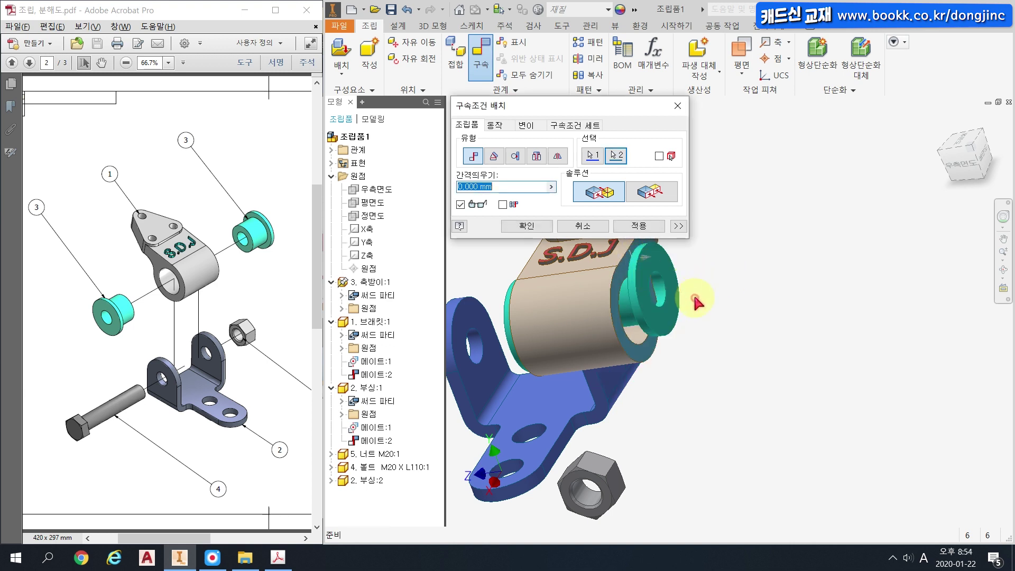
click(637, 227)
scroll(625, 311, up, 3)
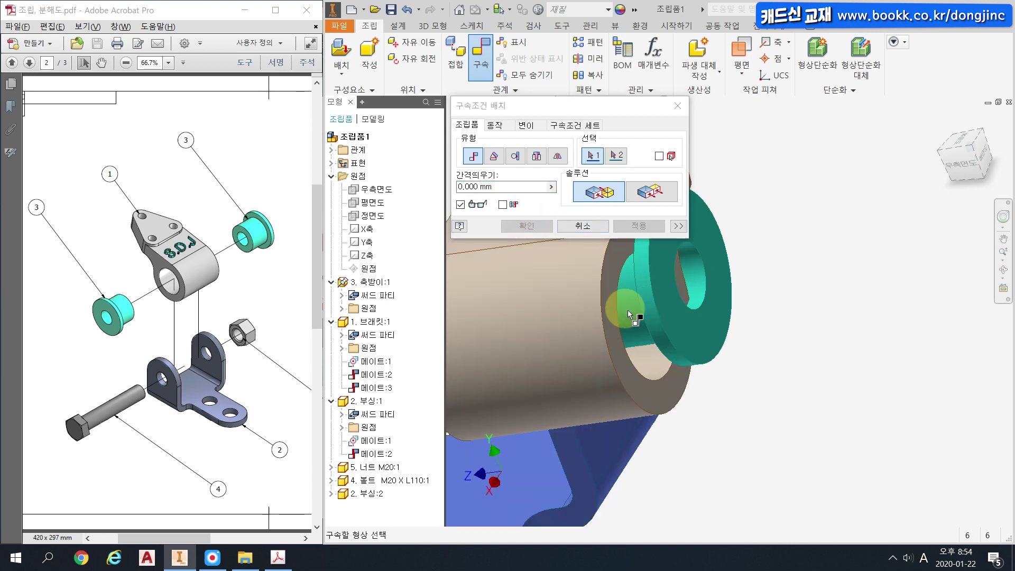
click(633, 313)
click(568, 357)
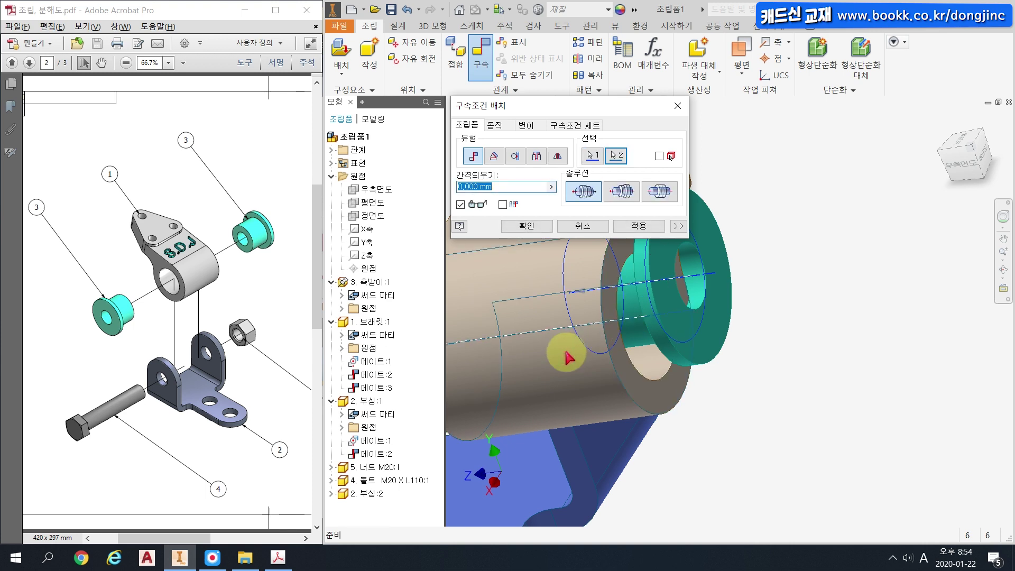
click(603, 289)
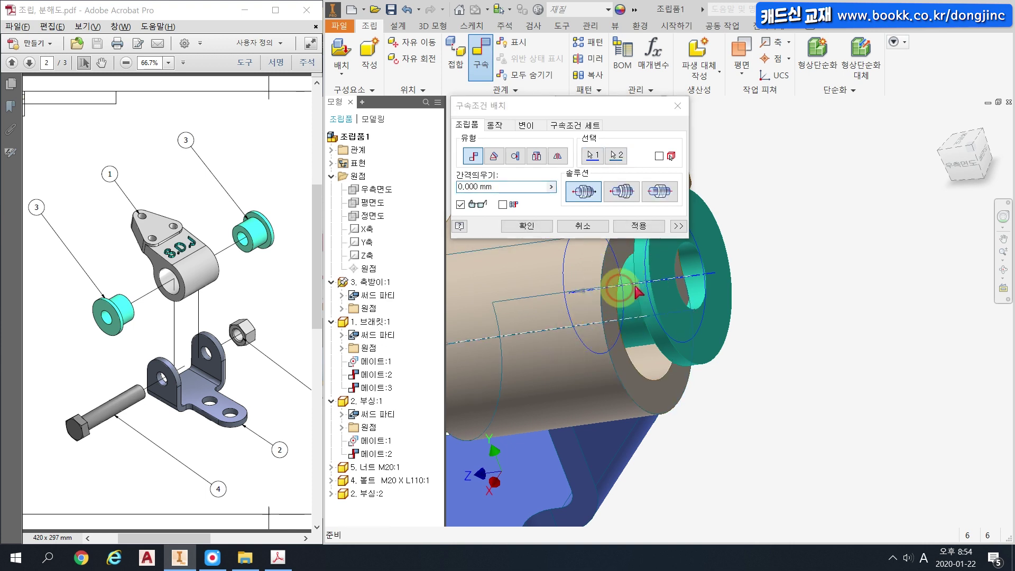
key(ctrl+2)
drag(585, 290, 673, 295)
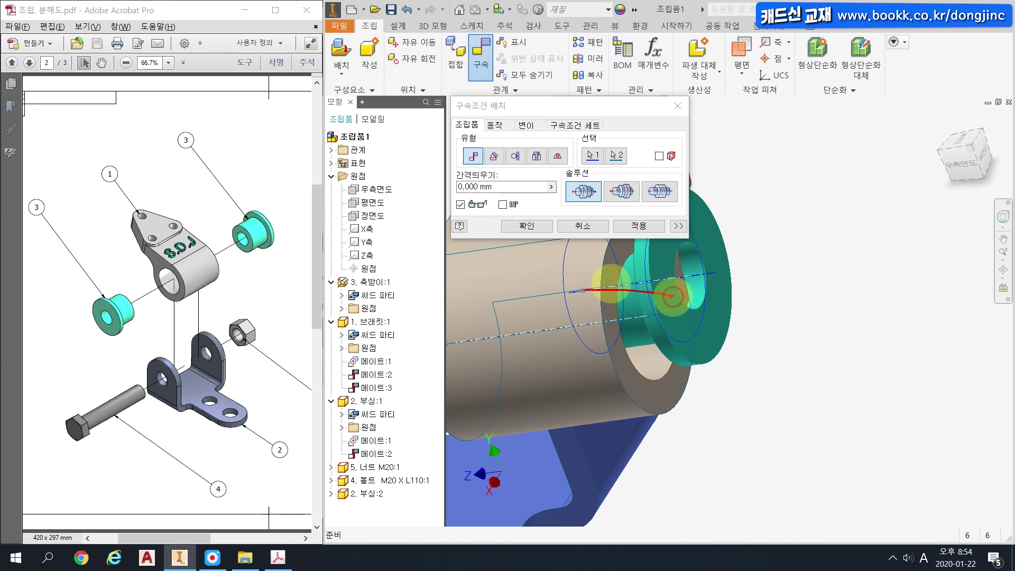
drag(496, 334, 603, 296)
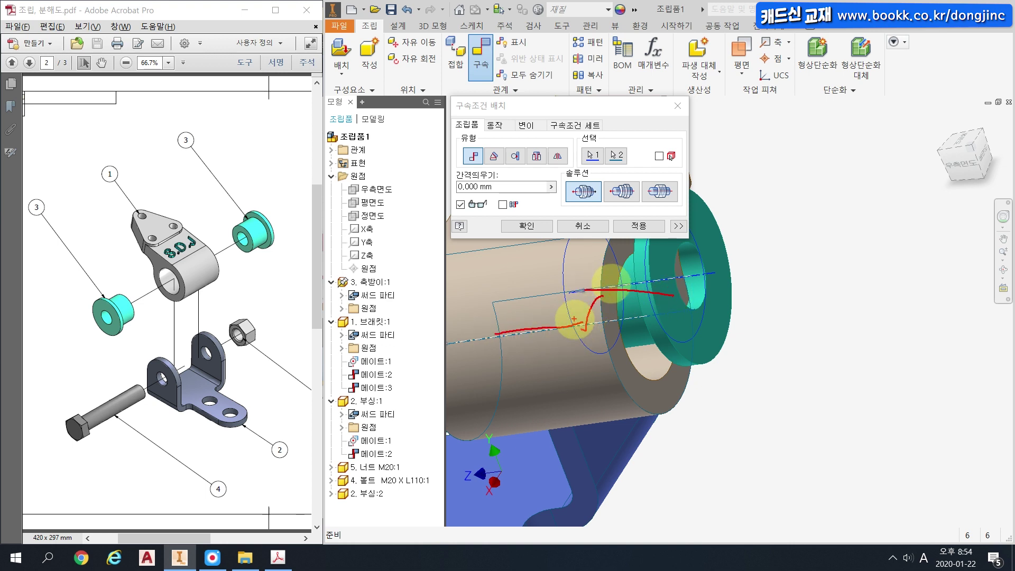
drag(581, 333, 612, 317)
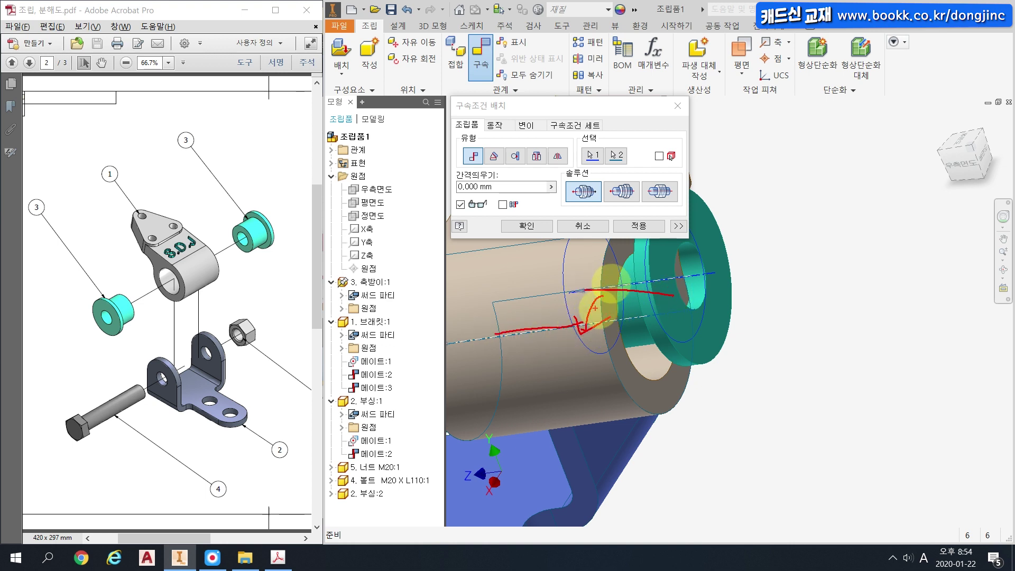
mouse_move(589, 204)
mouse_down()
mouse_move(577, 169)
mouse_move(596, 191)
mouse_up()
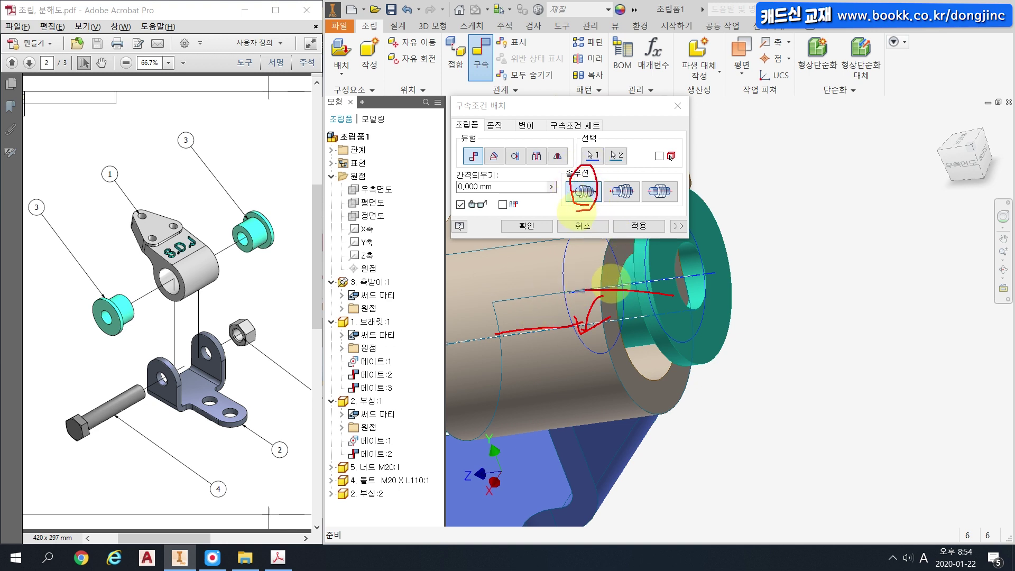
key(Escape)
key(Escape)
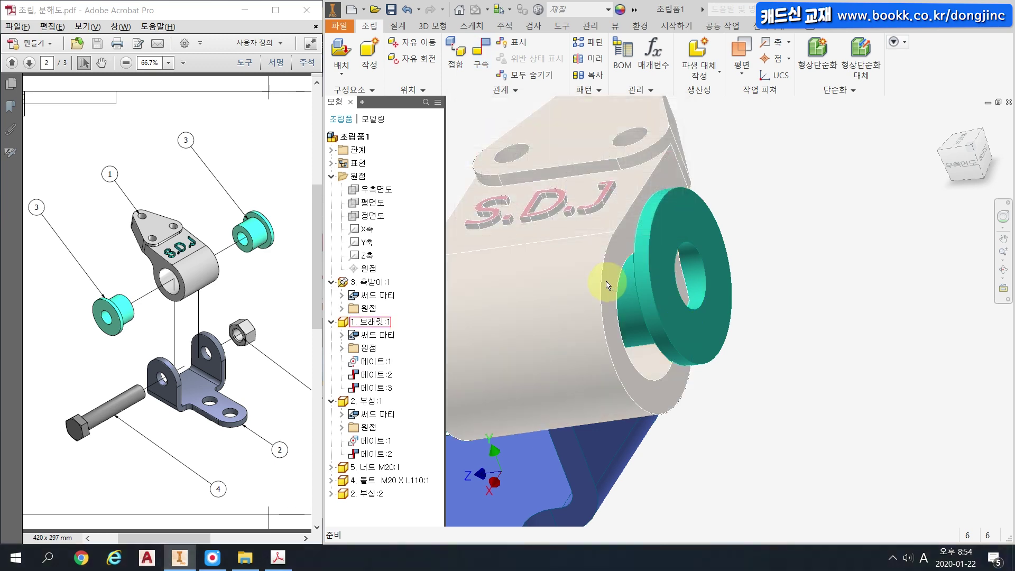
Try mating the loose bushing's axis to the bracket bore's axis with the opposed solution, and return to editing the relationship.
click(481, 53)
click(635, 304)
click(581, 336)
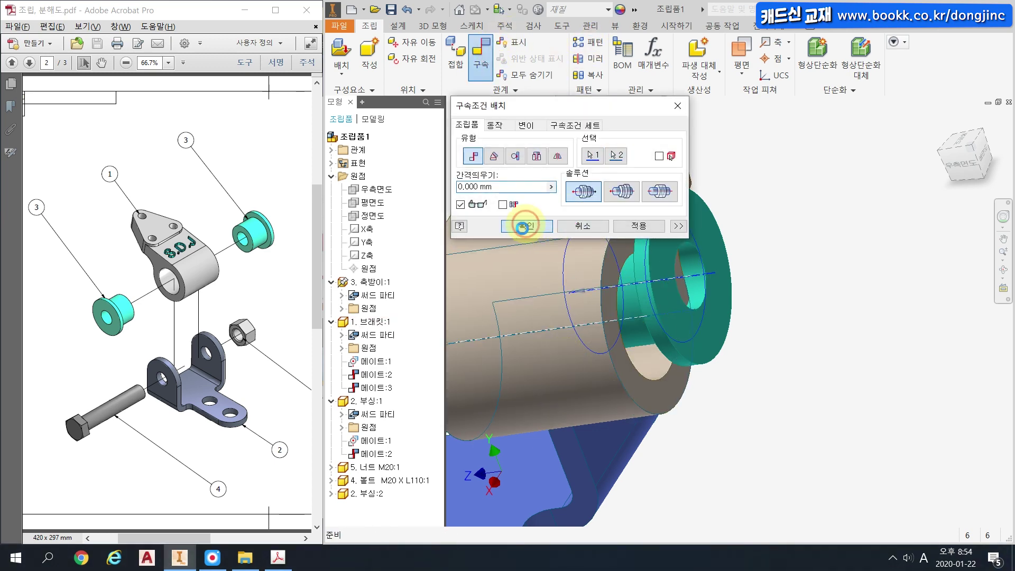
click(526, 221)
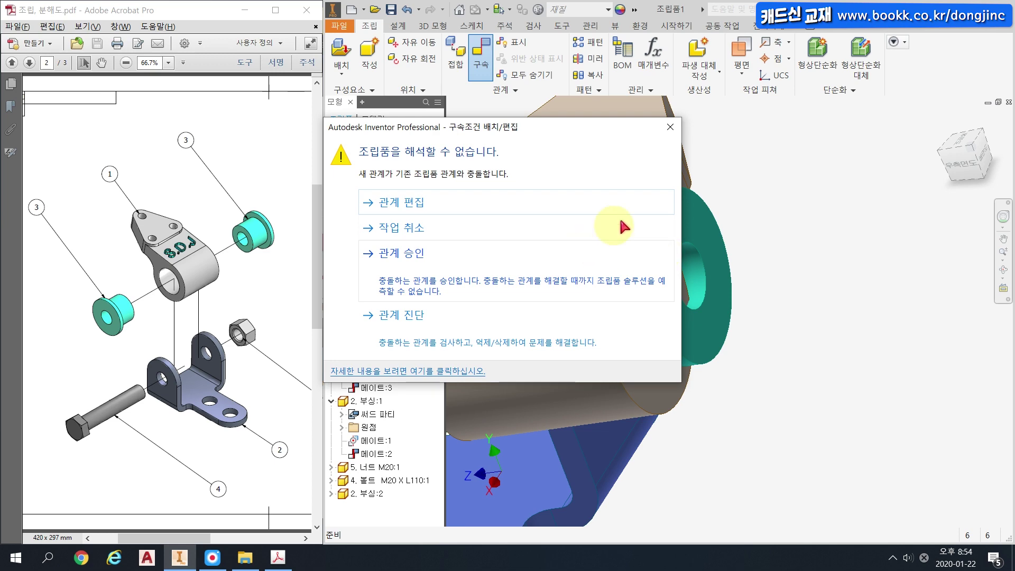
click(409, 203)
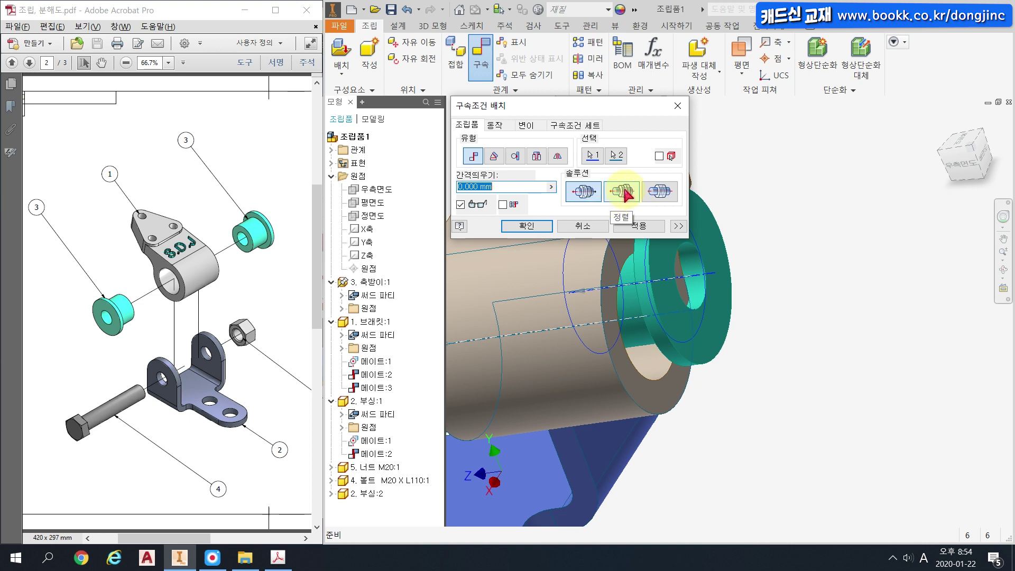
key(ctrl+2)
drag(494, 334, 598, 333)
mouse_move(591, 288)
mouse_down()
mouse_move(657, 274)
mouse_move(632, 252)
mouse_move(593, 253)
mouse_move(575, 291)
mouse_up()
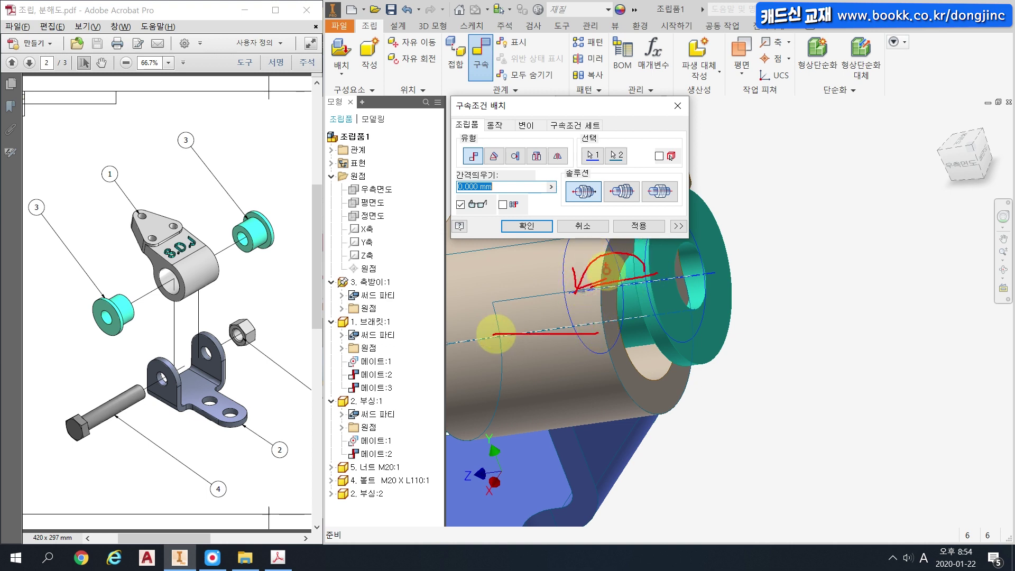
right_click(623, 192)
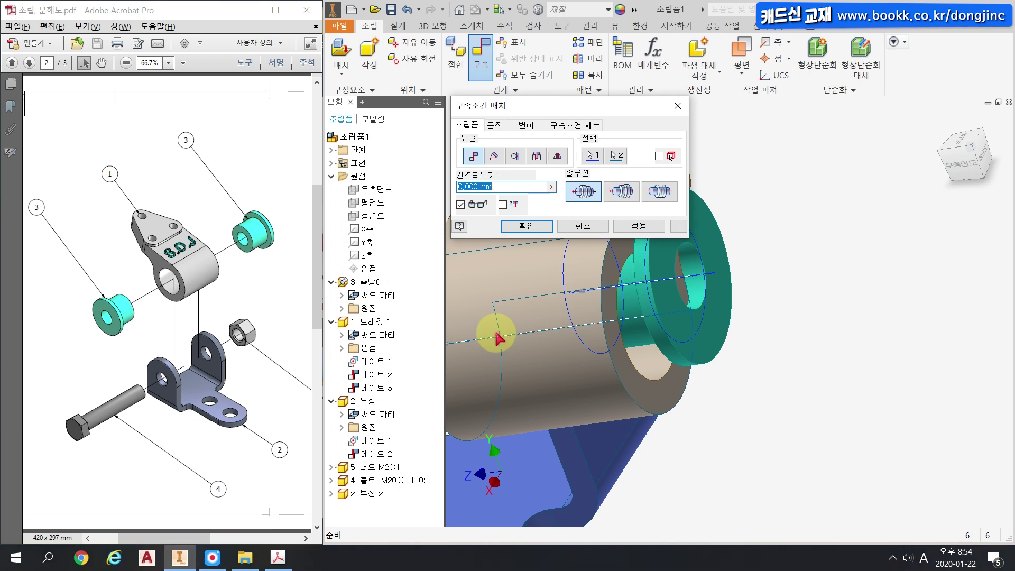
Apply the bushing's axis mate with the aligned solution and move the bracket with its bushings clear of the other parts.
click(622, 198)
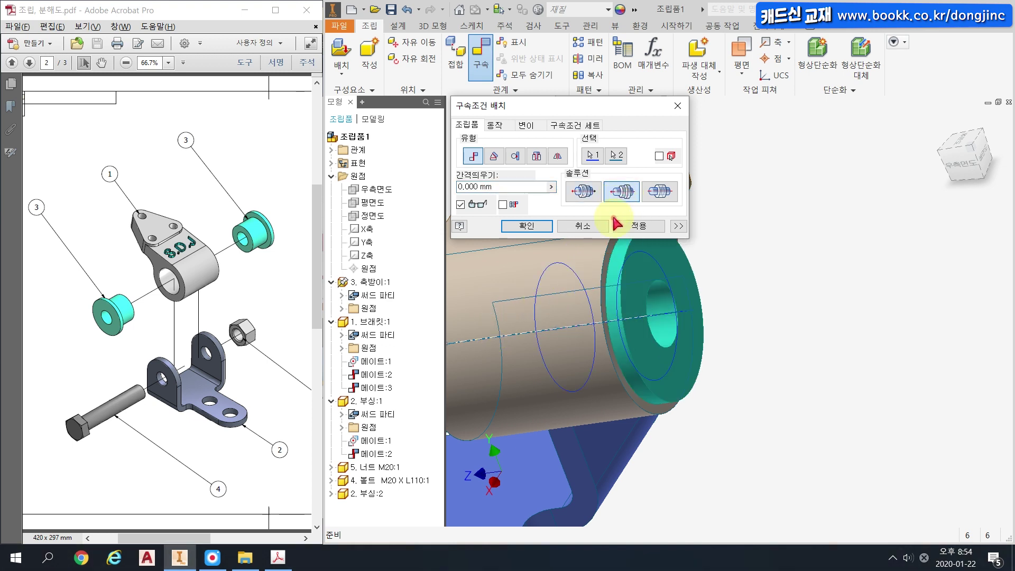
click(527, 226)
click(945, 129)
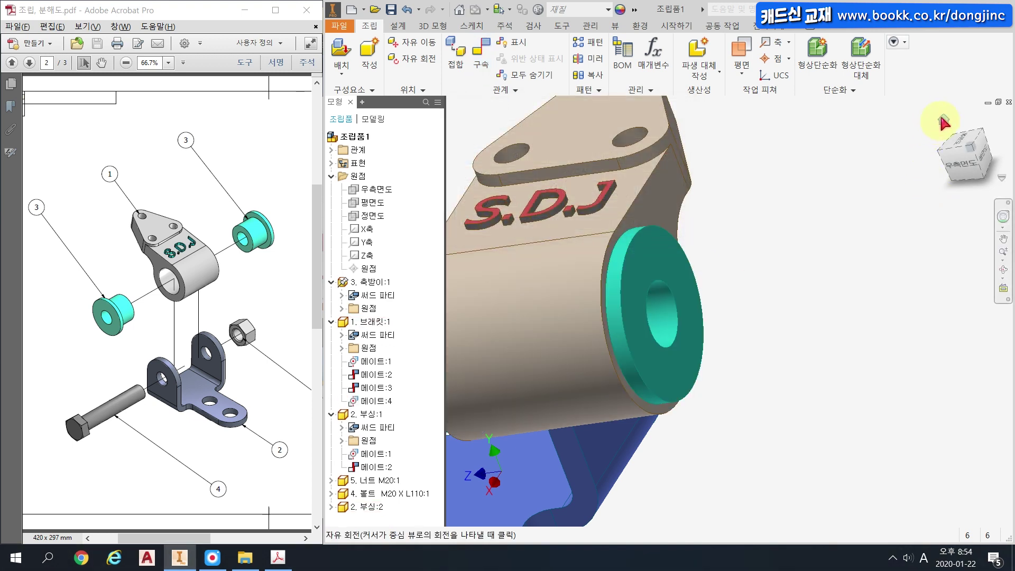
drag(754, 229, 827, 210)
click(809, 396)
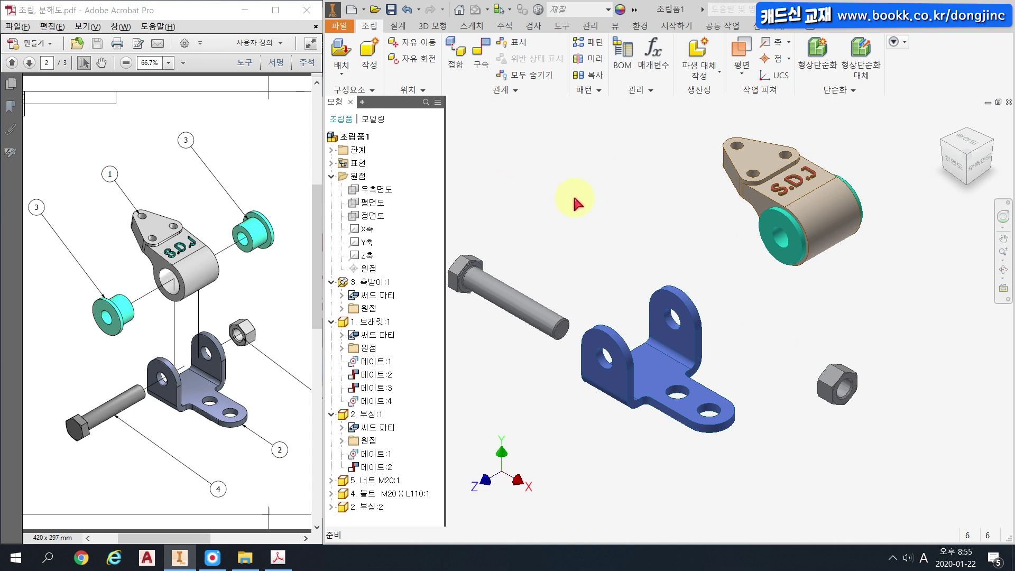
drag(191, 305, 183, 339)
mouse_move(148, 392)
mouse_down()
mouse_move(170, 352)
mouse_move(239, 316)
mouse_up()
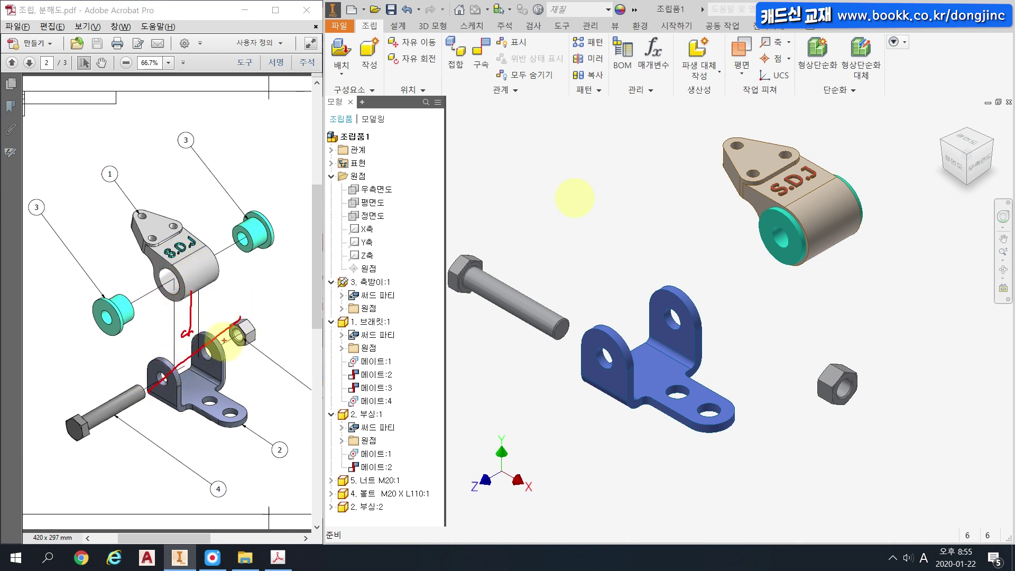
key(Escape)
key(ctrl+2)
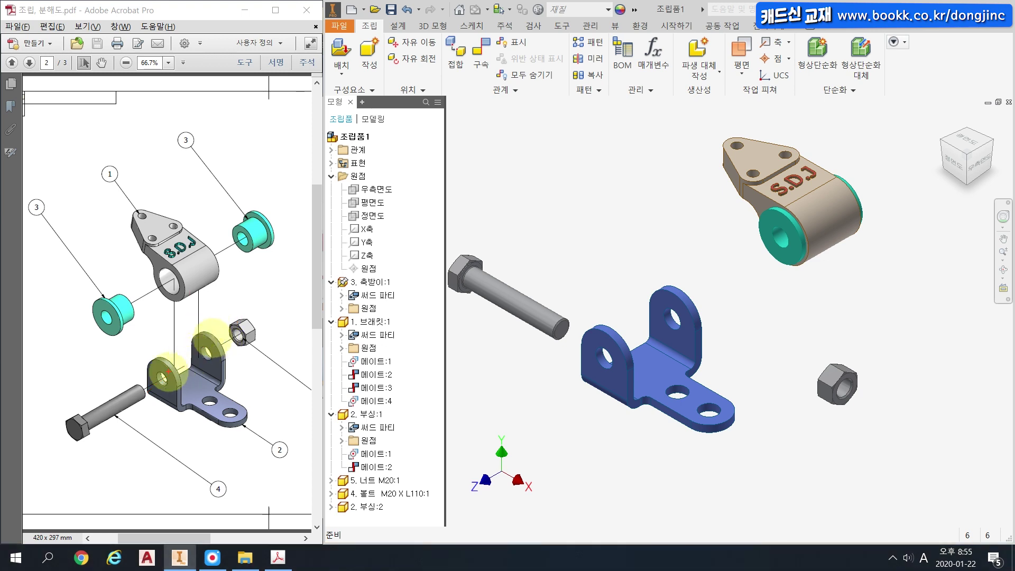
drag(150, 385, 235, 334)
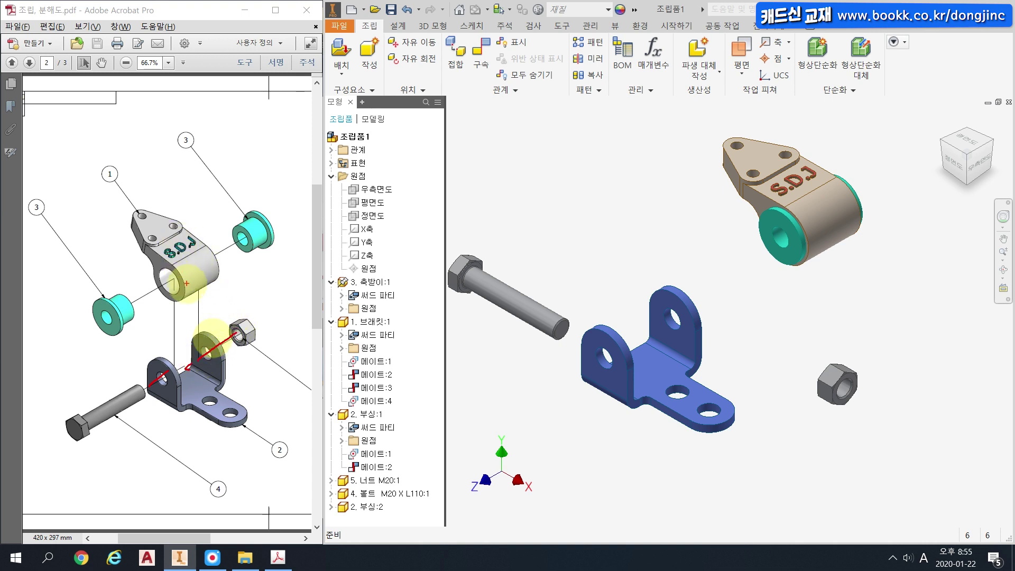
drag(173, 289, 227, 260)
mouse_move(185, 171)
mouse_down()
mouse_move(181, 191)
mouse_move(220, 175)
mouse_move(234, 193)
mouse_move(199, 220)
mouse_up()
click(194, 194)
click(205, 215)
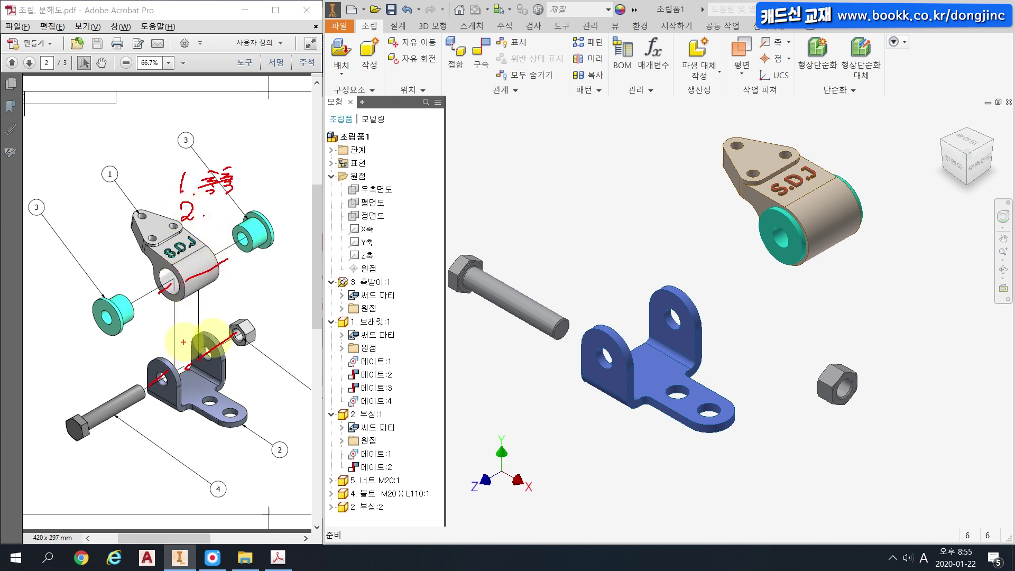
drag(184, 306, 187, 350)
drag(175, 337, 182, 358)
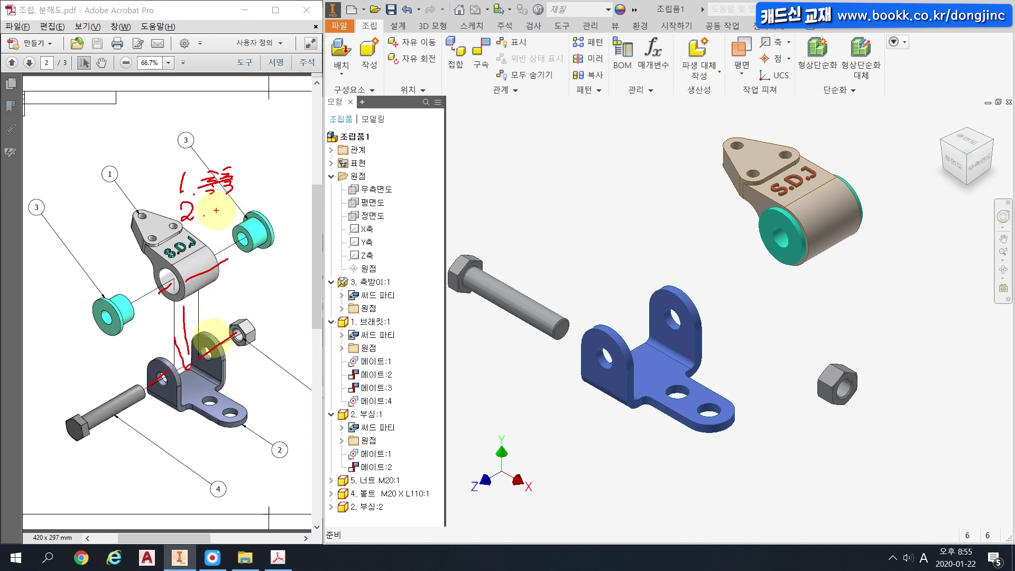
mouse_move(225, 207)
mouse_down()
mouse_move(213, 222)
mouse_move(226, 210)
mouse_up()
drag(220, 207, 220, 222)
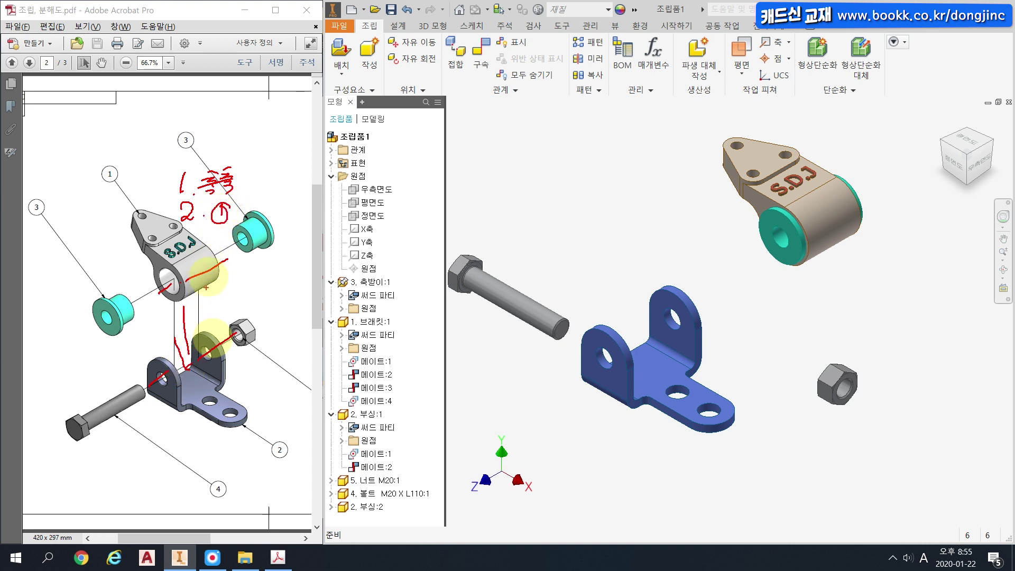
drag(187, 378, 210, 387)
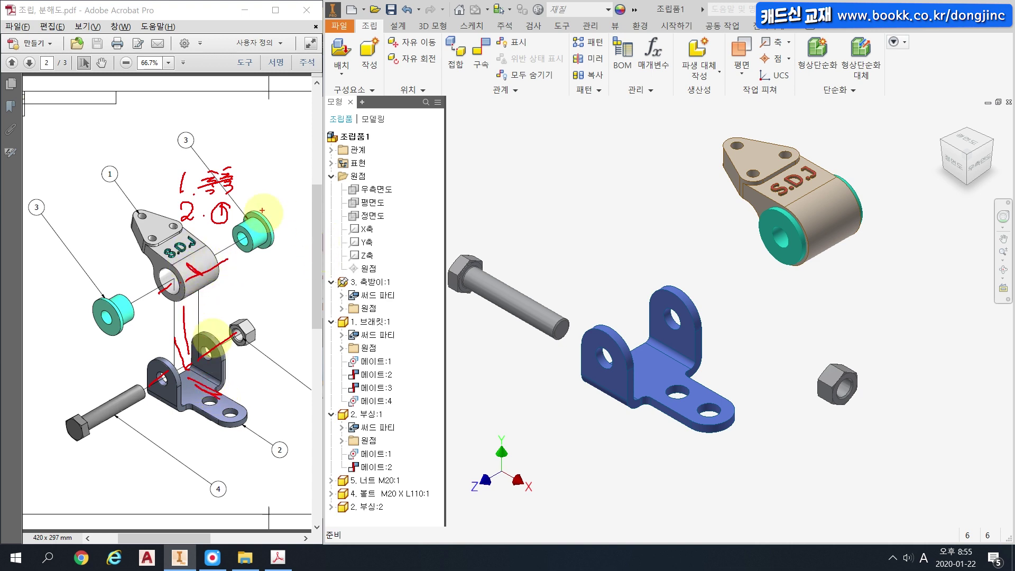
drag(267, 202, 338, 183)
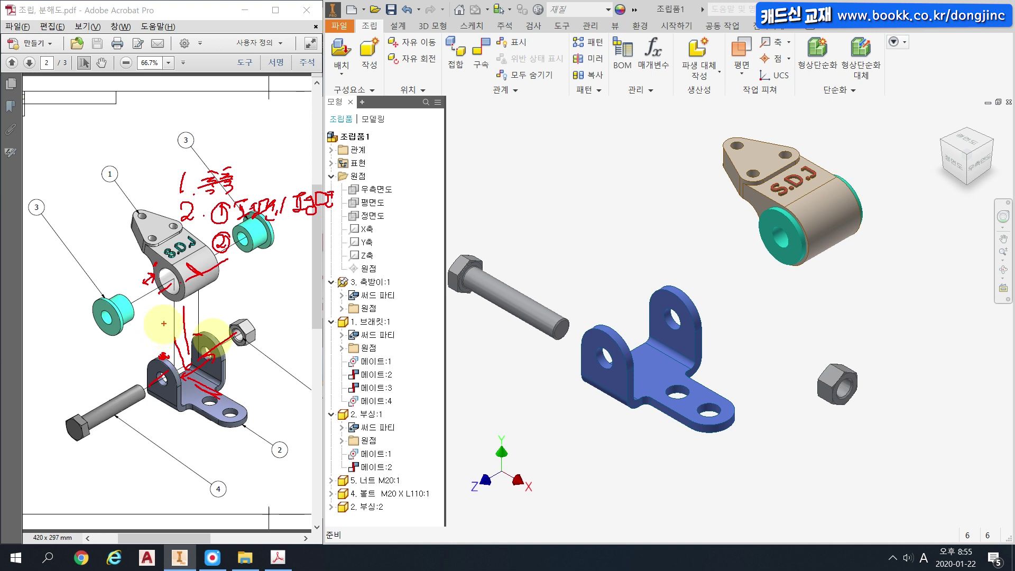
mouse_move(235, 239)
mouse_down()
mouse_move(254, 249)
mouse_move(275, 228)
mouse_move(281, 245)
mouse_move(351, 244)
mouse_up()
drag(213, 267, 307, 244)
key(Escape)
Mate the axis of the bracket's cylindrical body to the hole axis of the blue shaft support, using the opposed solution.
key(c)
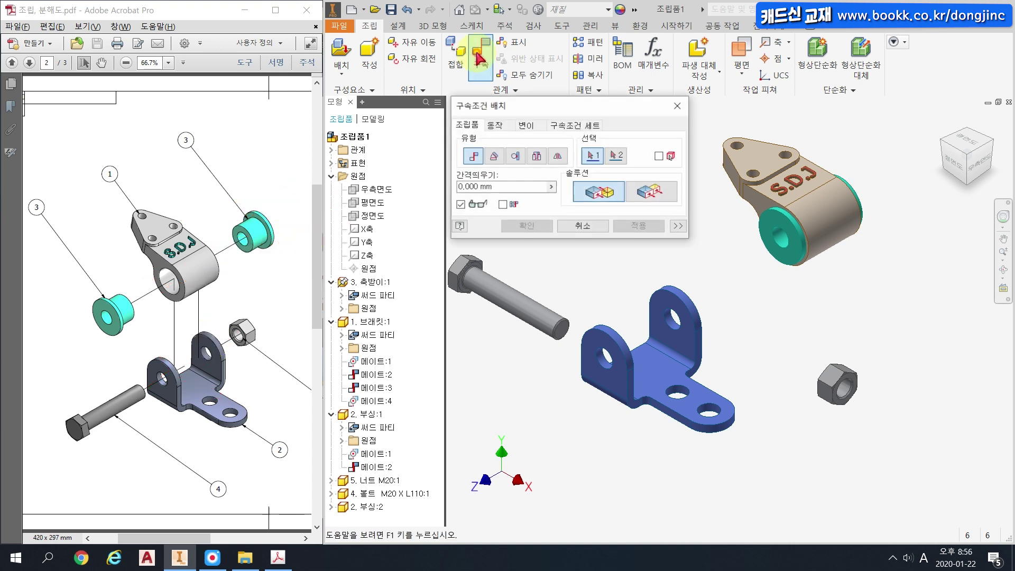
click(825, 221)
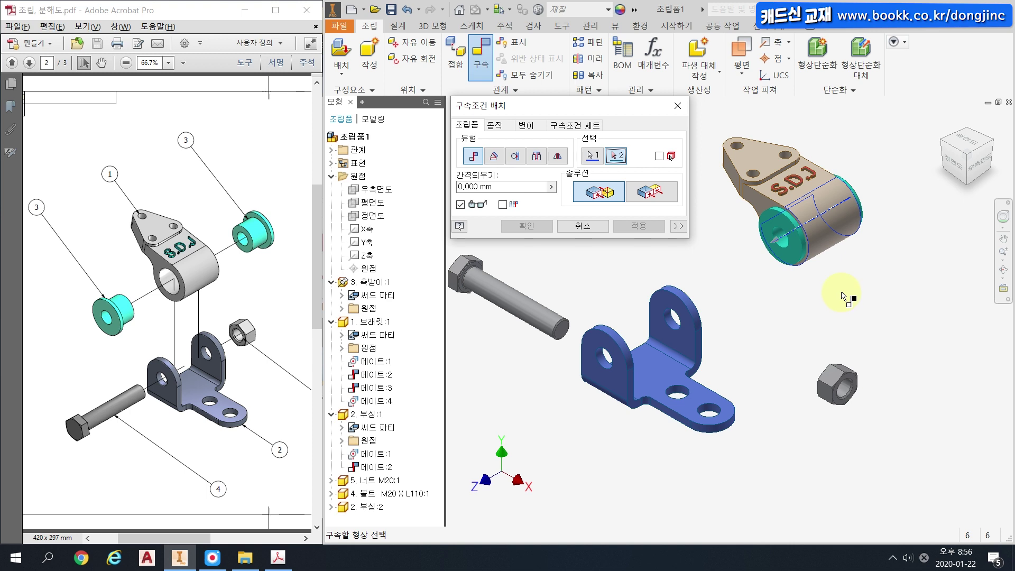
scroll(601, 387, up, 3)
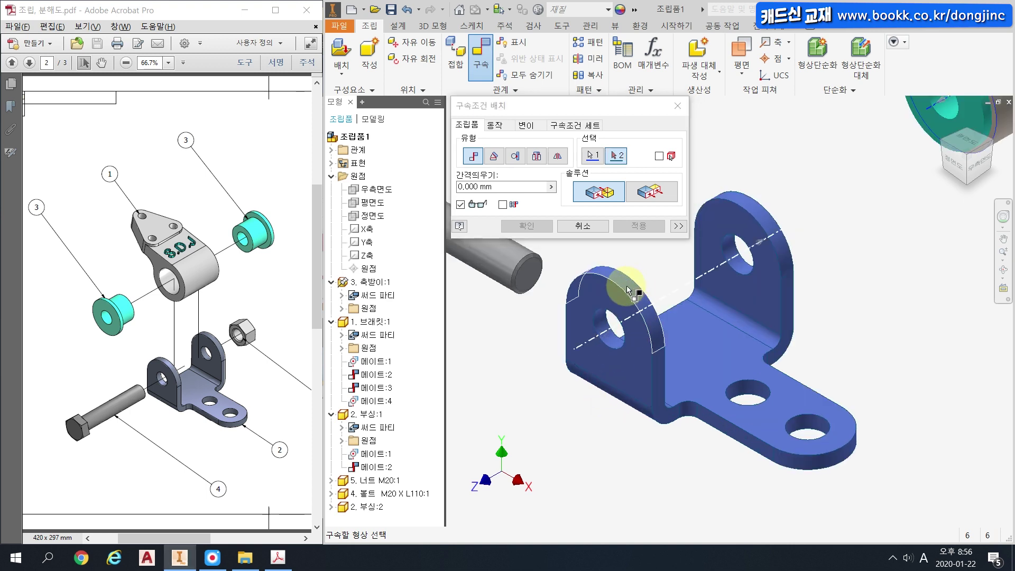
click(603, 325)
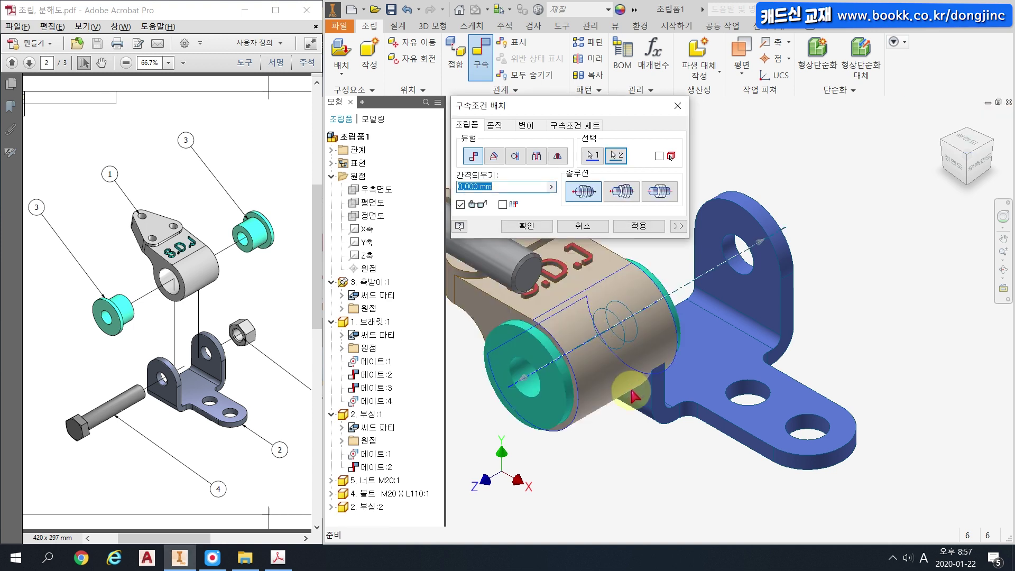
click(528, 226)
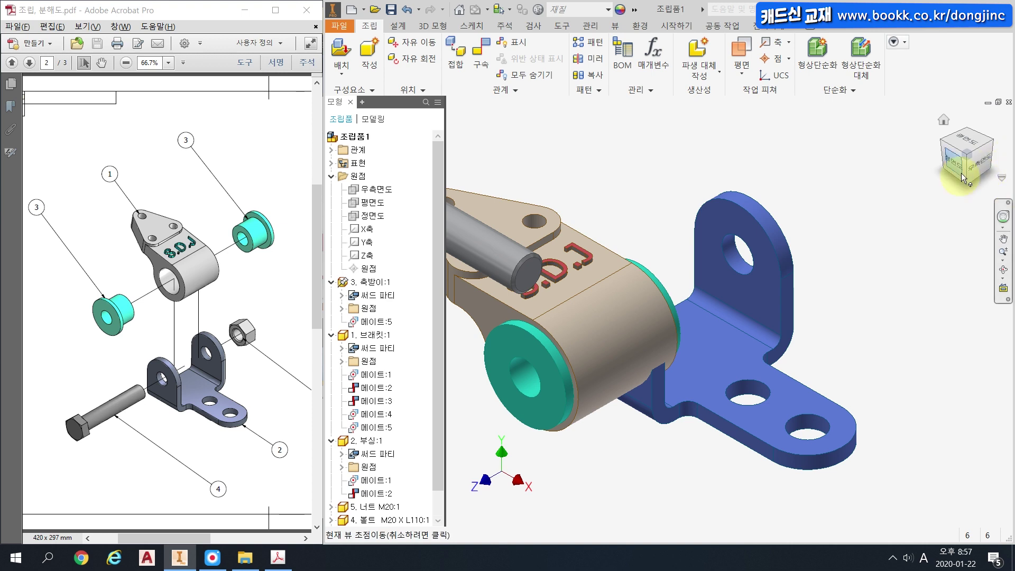
Slide the bracket along the shared hole axis in the right side view until it lies beyond the shaft support's far arm.
click(983, 163)
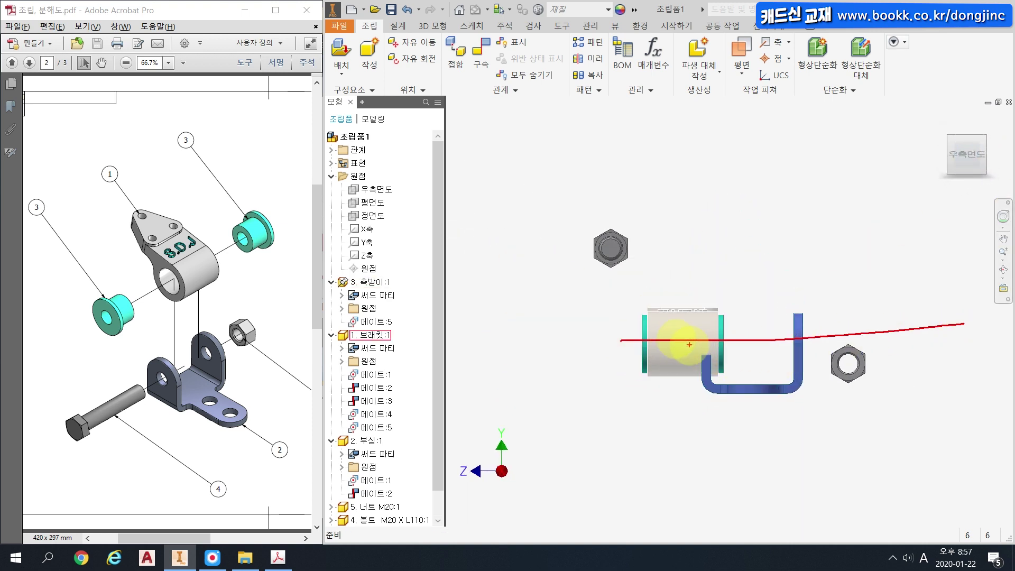
click(668, 332)
drag(668, 332, 732, 331)
scroll(753, 340, up, 3)
middle_drag(754, 341, 691, 347)
drag(676, 332, 951, 332)
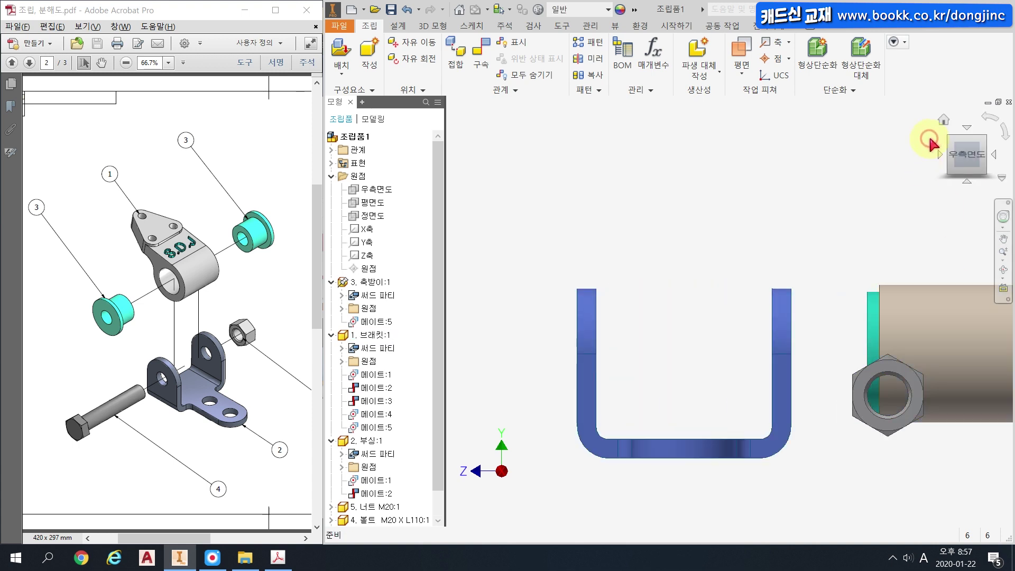
Measure the distance between the inner faces of the blue shaft support's two arms.
click(944, 120)
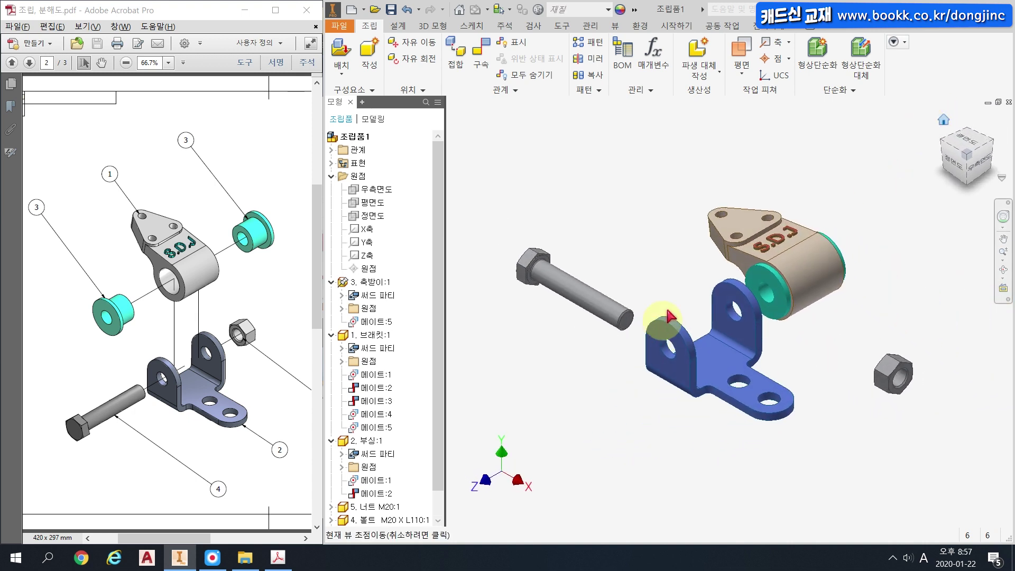
click(533, 28)
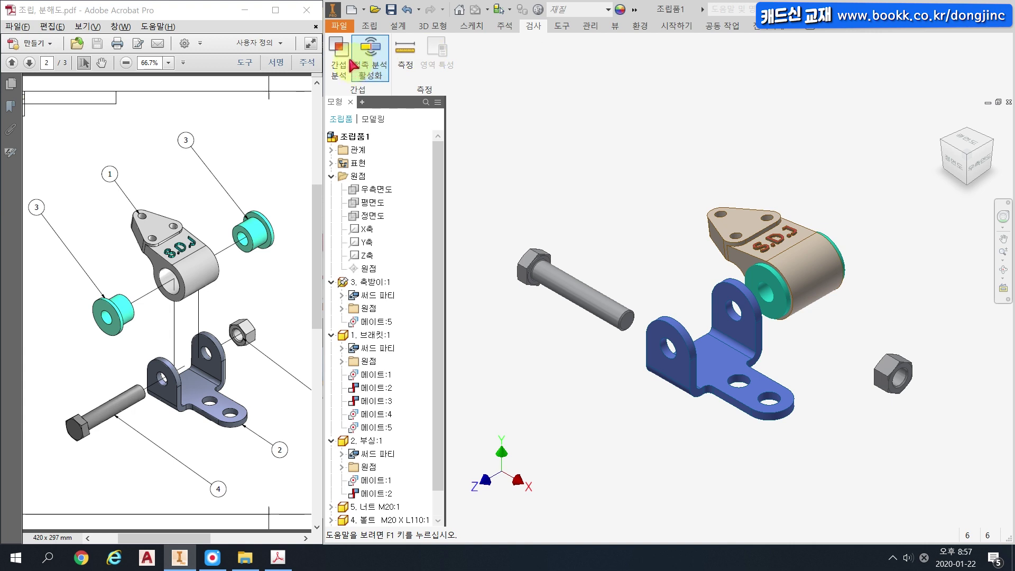
click(404, 56)
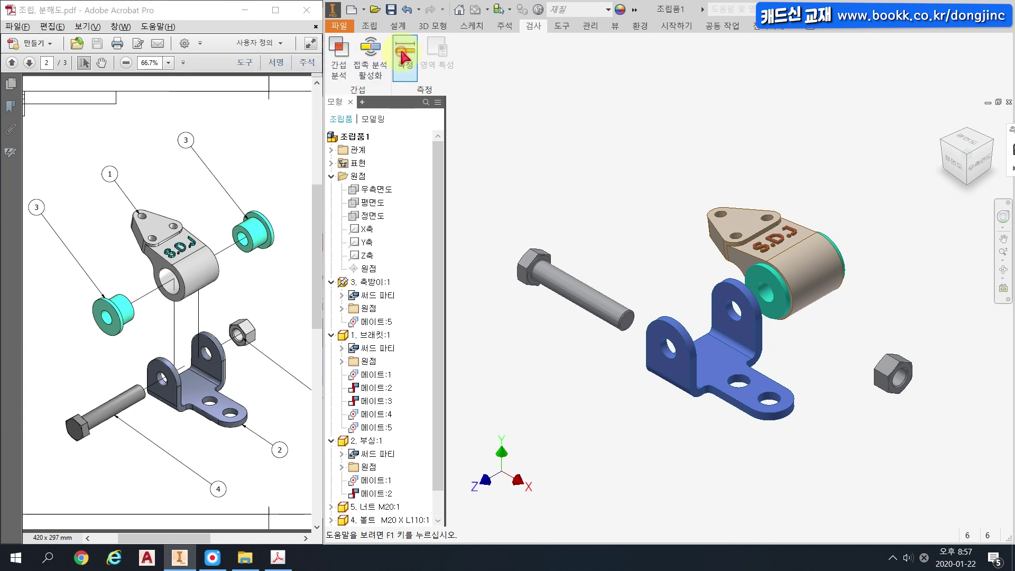
scroll(726, 298, up, 3)
click(719, 288)
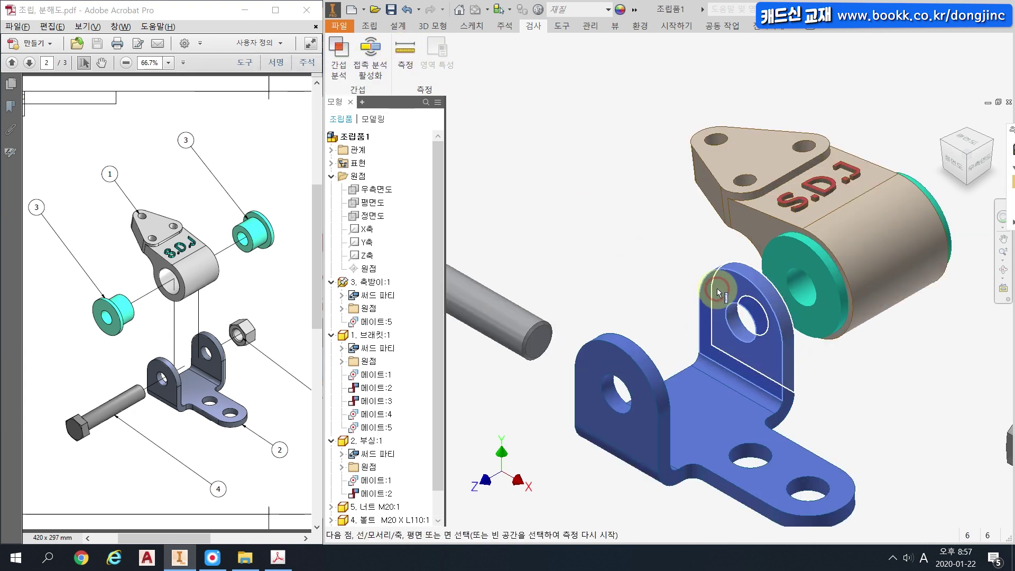
shift+middle_drag(682, 283, 592, 267)
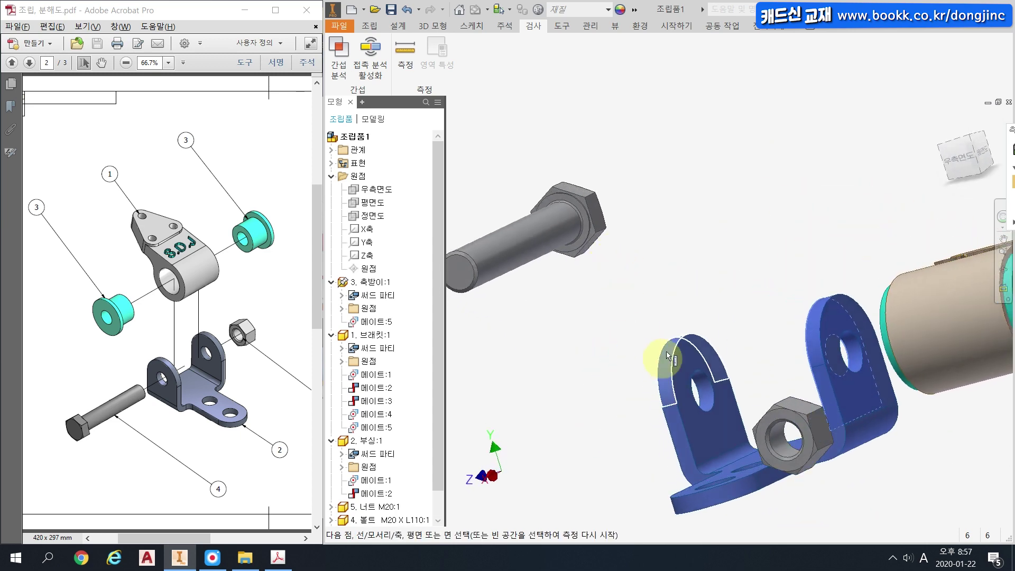
click(693, 346)
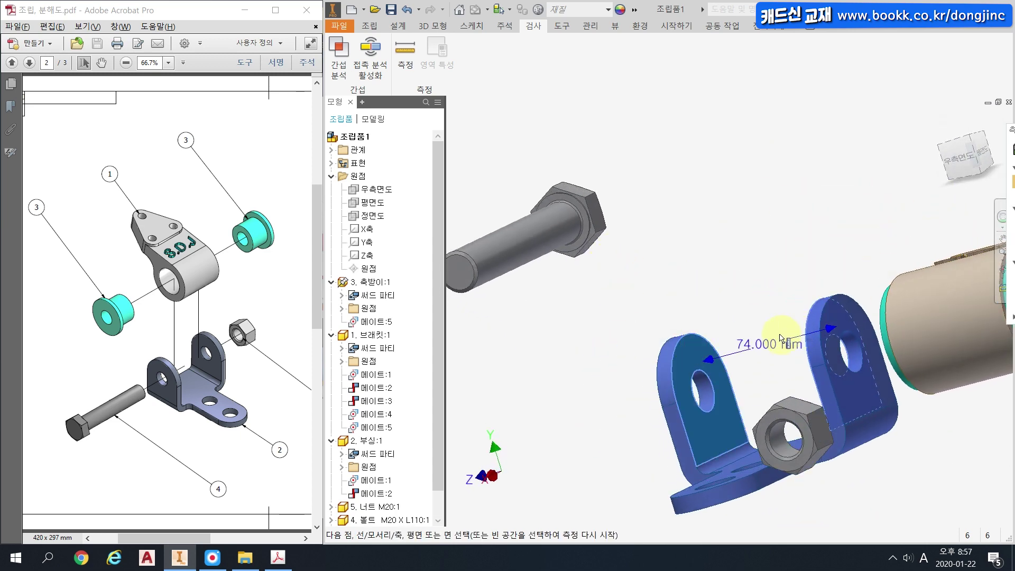
shift+middle_drag(762, 340, 834, 332)
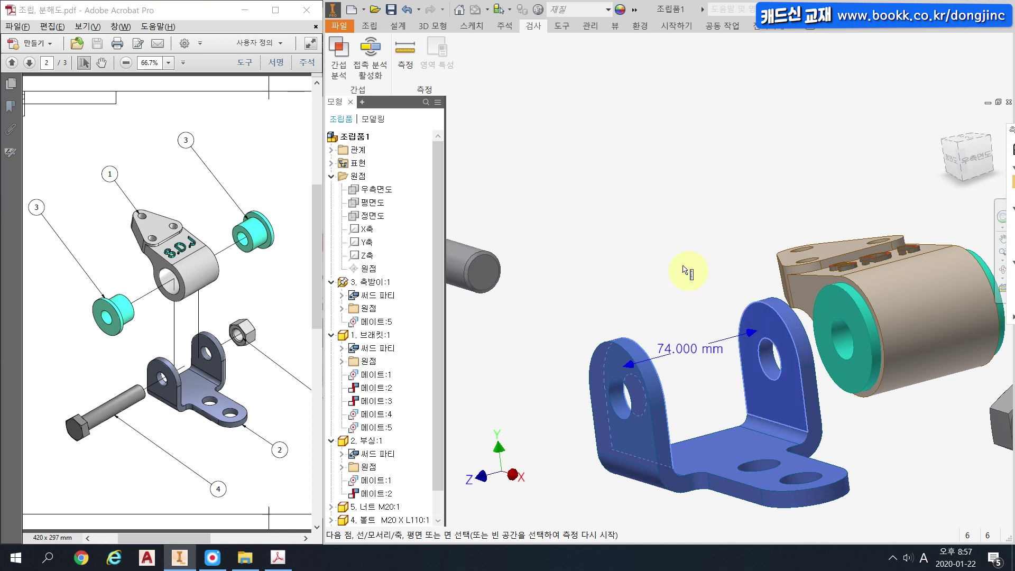
click(672, 227)
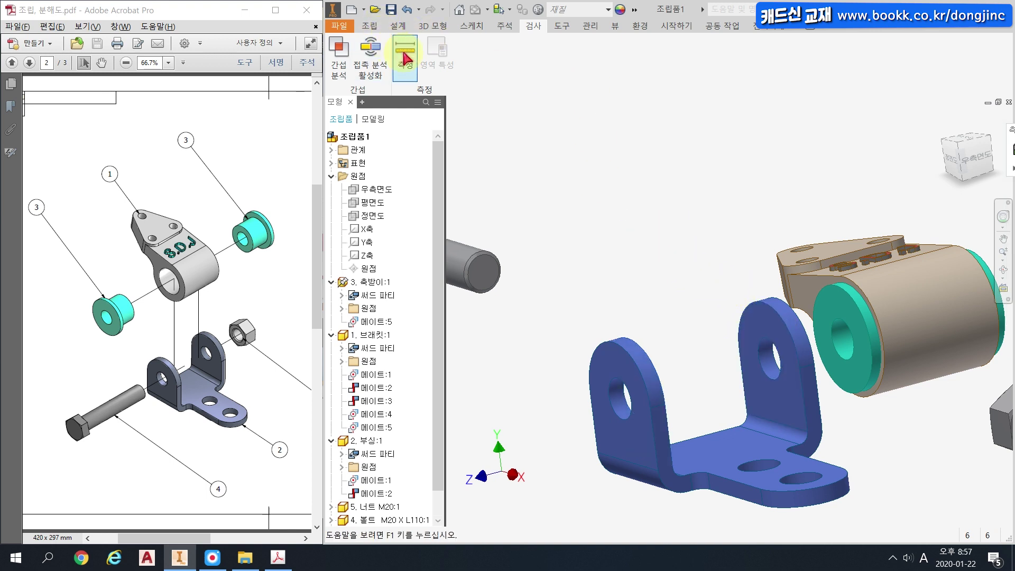
Measure the distance between the outer flange faces of the two bushings fitted in the bracket.
shift+middle_drag(829, 303, 592, 299)
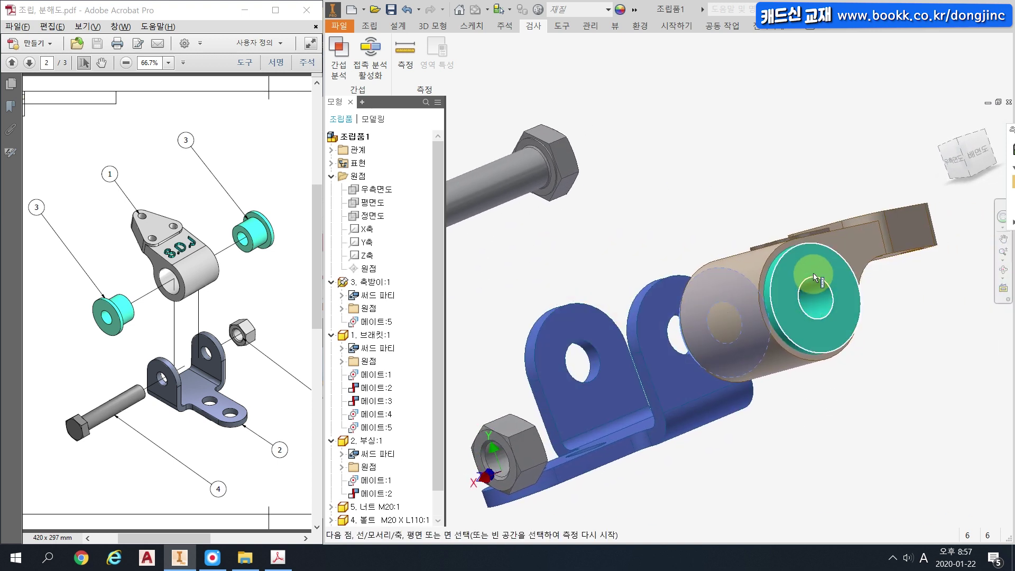
click(814, 265)
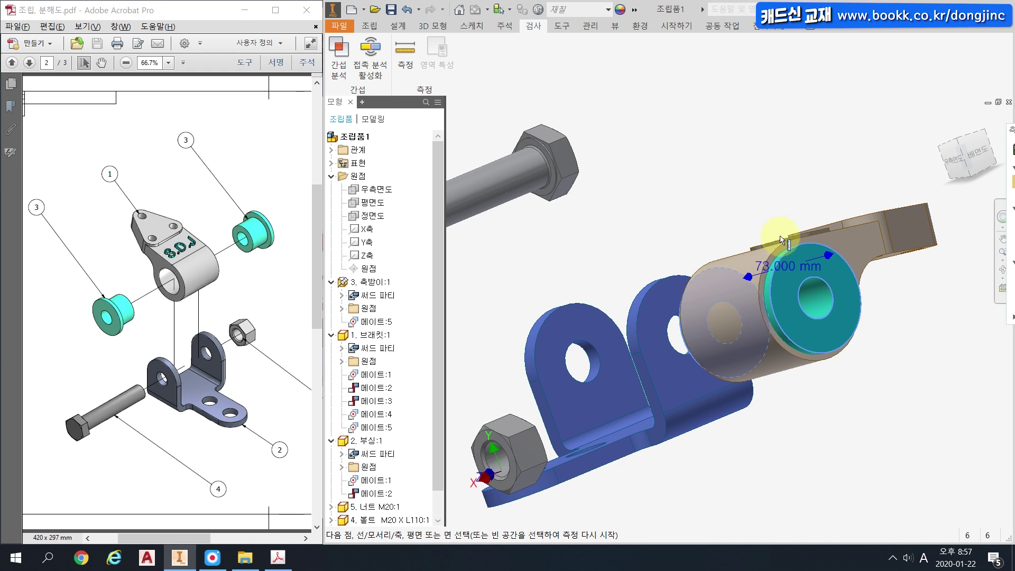
key(Escape)
Slide the bracket with its bushings between the shaft support's arms in the right side view.
click(955, 156)
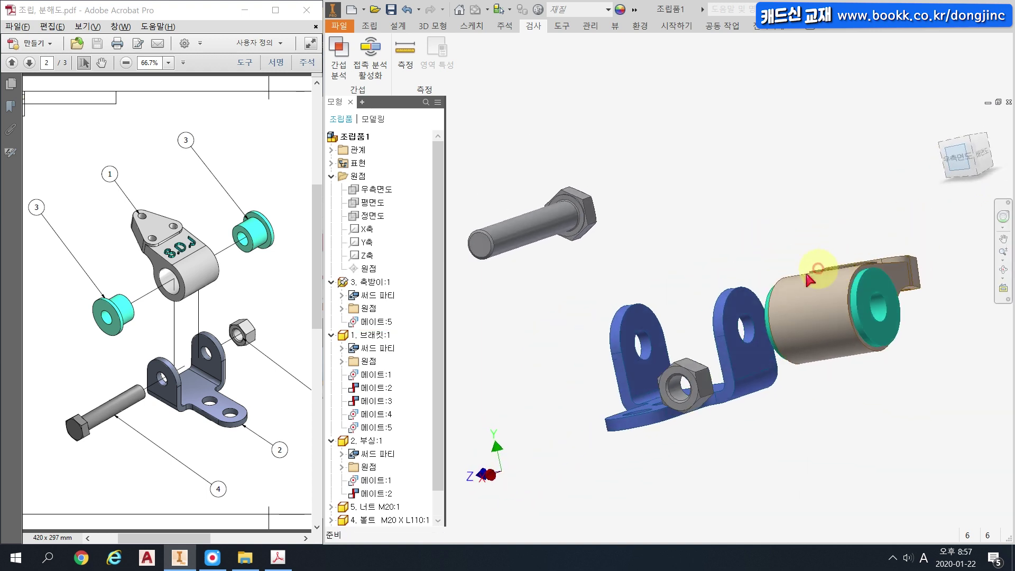
mouse_move(814, 335)
mouse_down()
mouse_move(608, 335)
mouse_move(855, 330)
mouse_move(617, 326)
mouse_up()
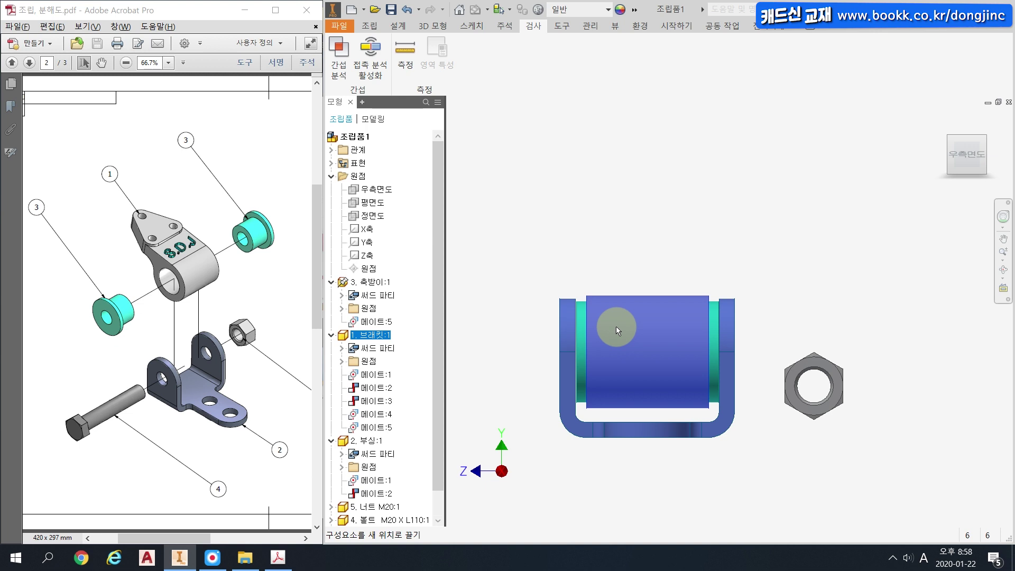
mouse_move(581, 408)
mouse_down()
mouse_move(580, 418)
mouse_move(725, 408)
mouse_move(633, 412)
mouse_move(639, 435)
mouse_up()
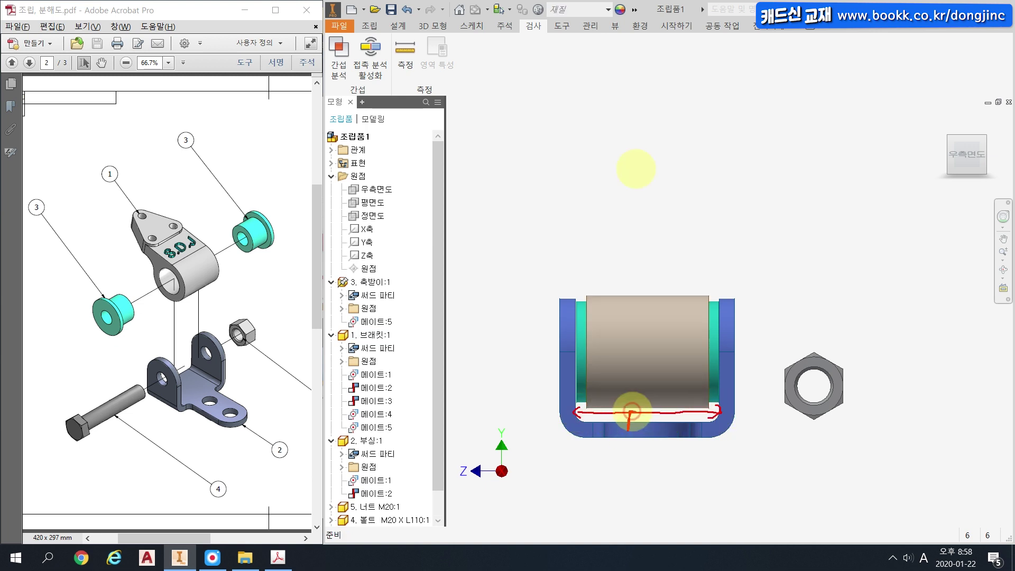
mouse_move(655, 413)
mouse_down()
mouse_move(670, 425)
mouse_move(657, 434)
mouse_up()
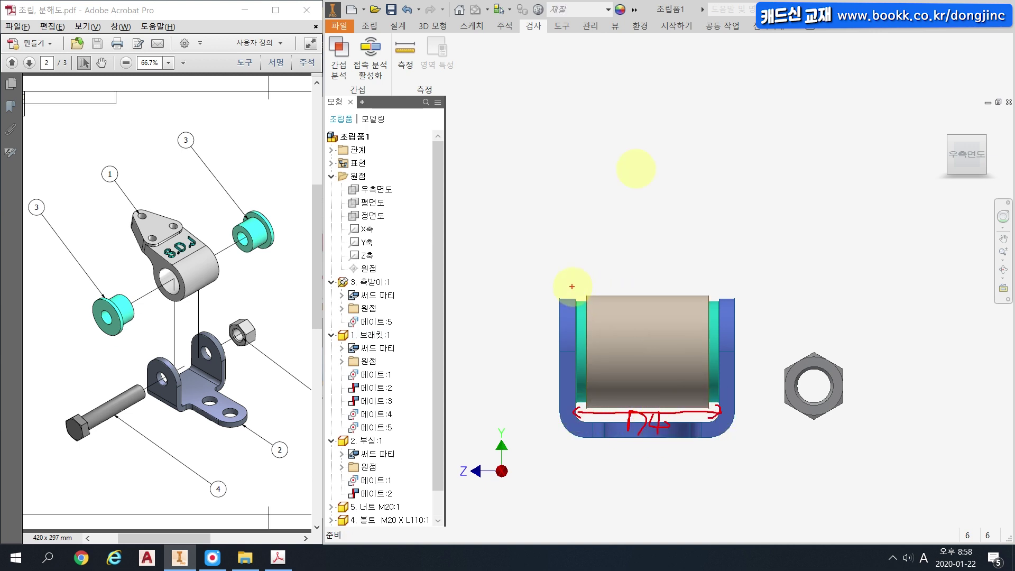
drag(715, 291, 718, 284)
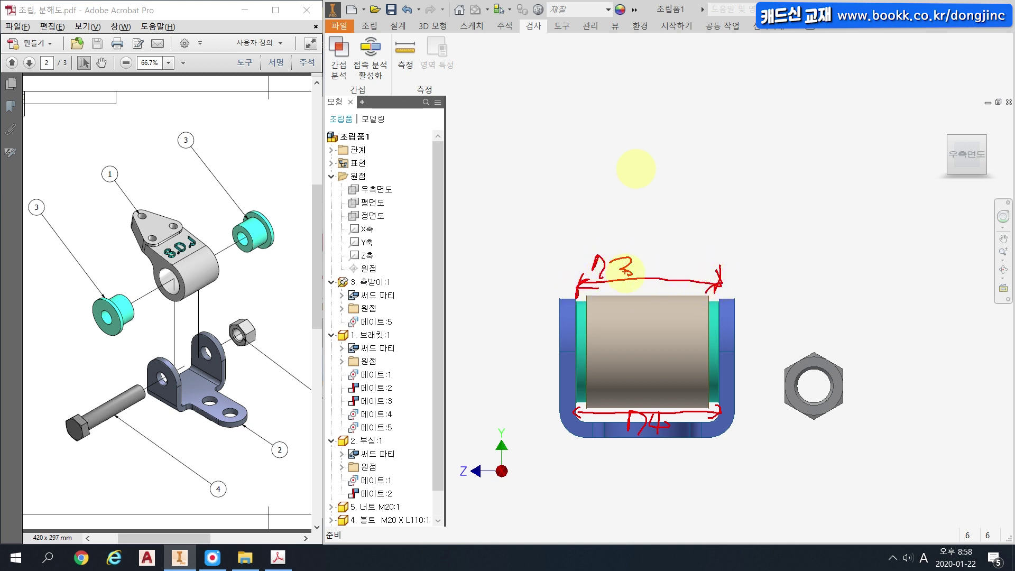
drag(631, 300, 634, 378)
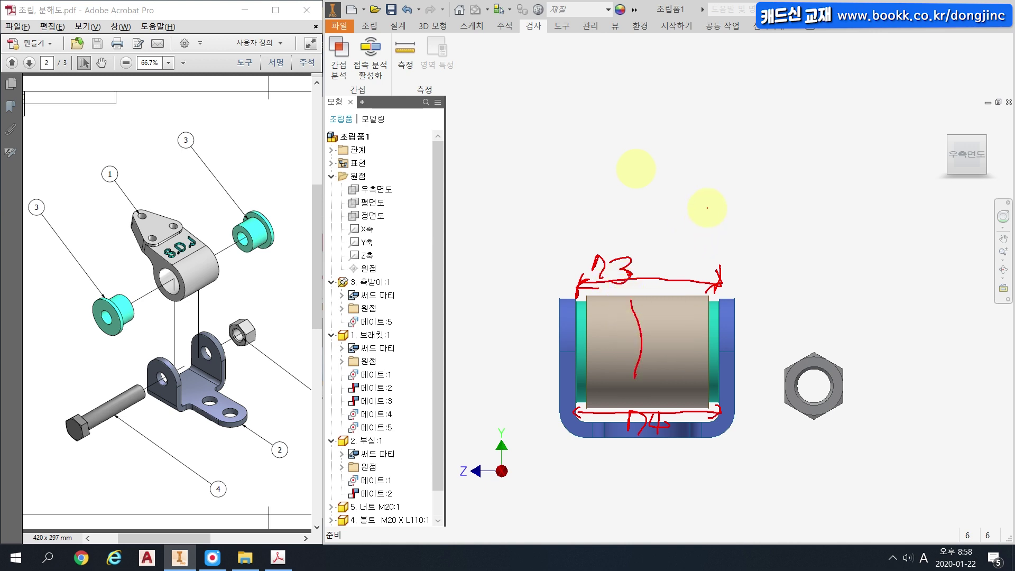
mouse_move(765, 266)
mouse_down()
mouse_move(766, 188)
mouse_move(775, 263)
mouse_up()
mouse_move(574, 321)
mouse_down()
mouse_move(580, 315)
mouse_move(576, 333)
mouse_move(602, 332)
mouse_up()
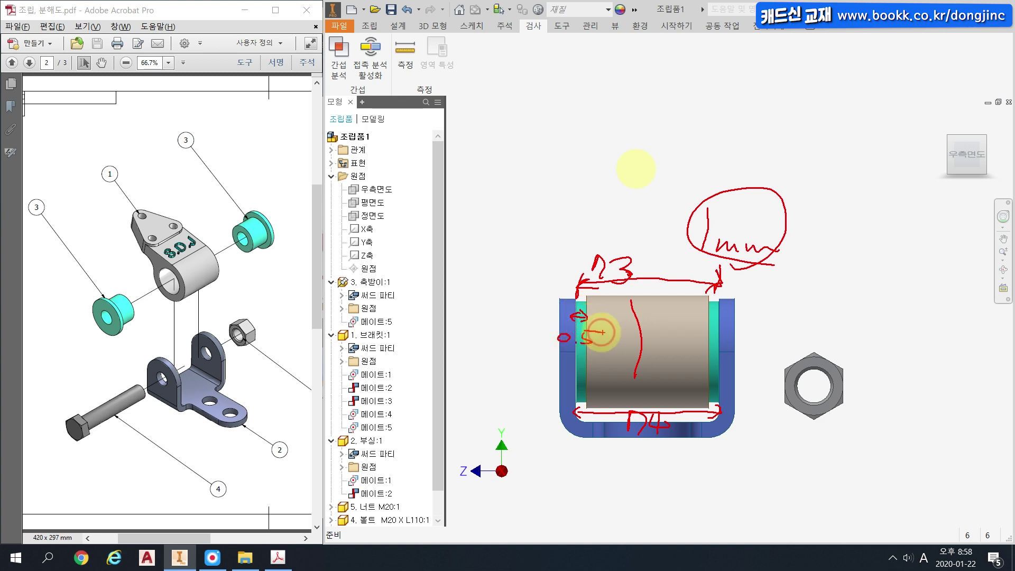
mouse_move(713, 330)
mouse_down()
mouse_move(726, 330)
mouse_move(704, 341)
mouse_move(713, 355)
mouse_up()
click(710, 350)
drag(716, 343, 732, 342)
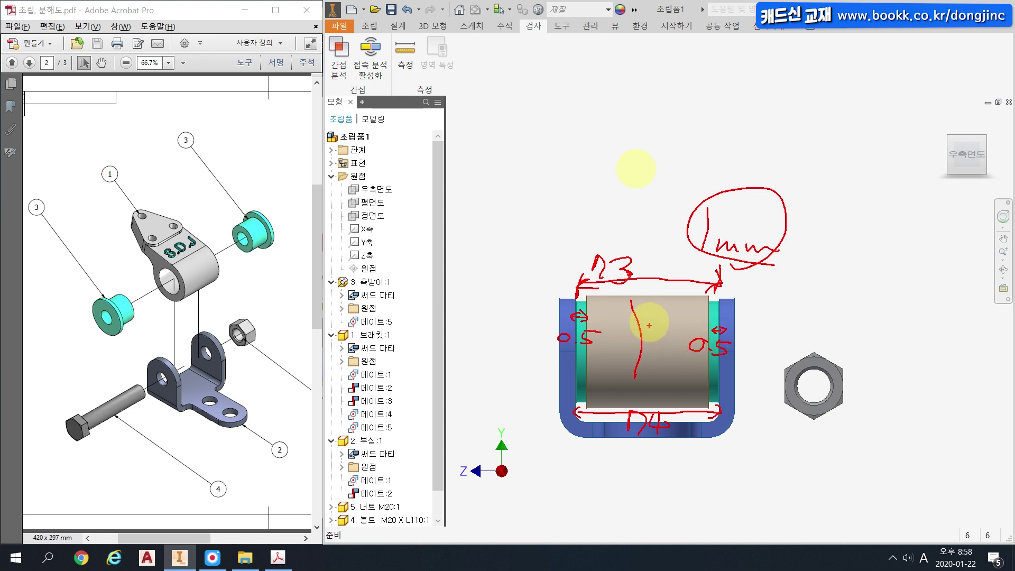
drag(651, 276, 635, 379)
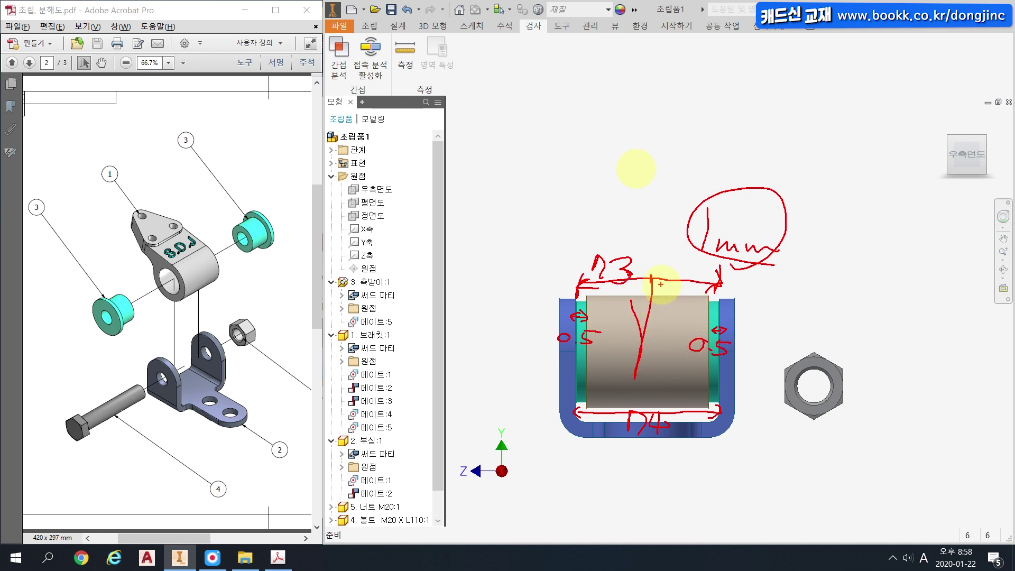
key(Escape)
Slide the bracket out of the shaft support and mate the near bushing's outer flange face to the far arm's inner face.
drag(651, 335, 814, 366)
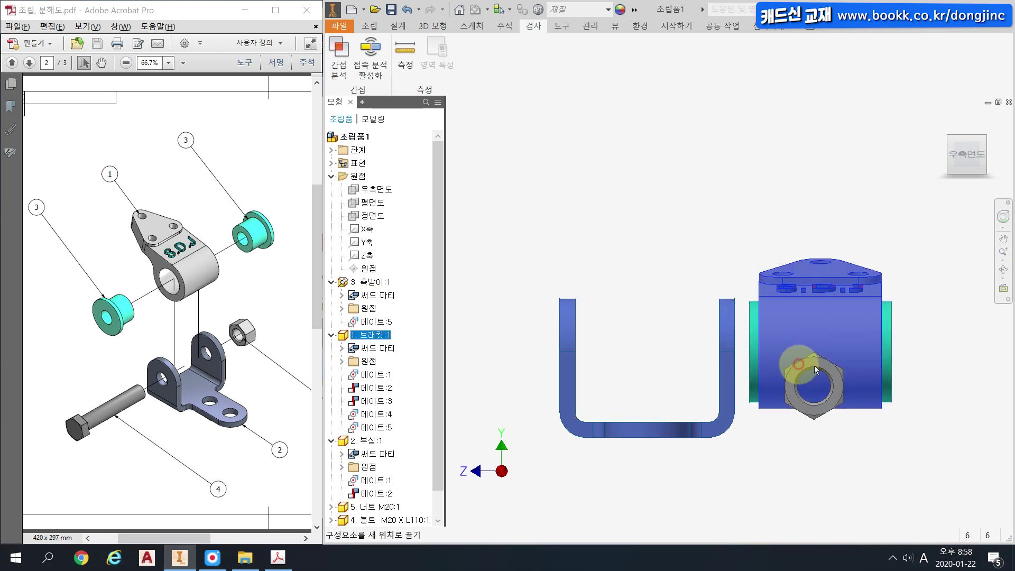
click(370, 25)
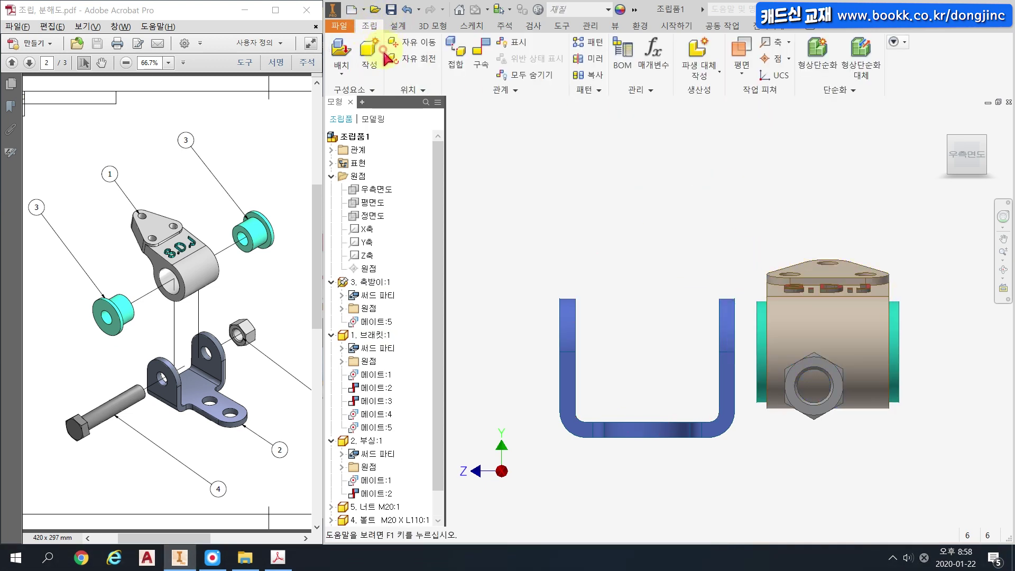
click(481, 58)
shift+middle_drag(635, 259, 693, 315)
scroll(772, 384, up, 3)
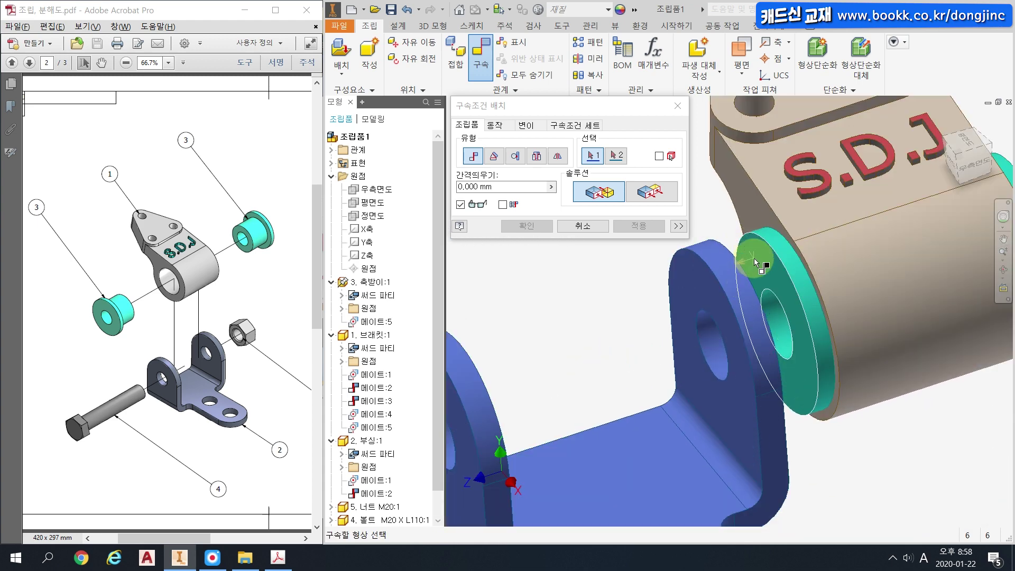
click(756, 263)
scroll(709, 317, down, 3)
shift+middle_drag(714, 369, 528, 324)
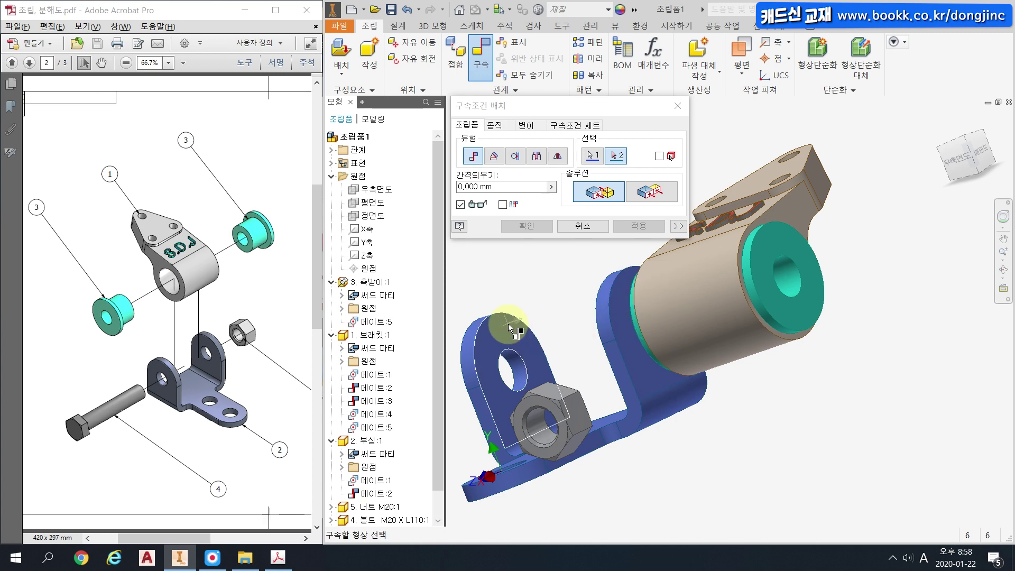
click(511, 329)
Set the bushing-to-arm face mate's offset to 0.5 mm with the opposed solution and apply it.
click(958, 158)
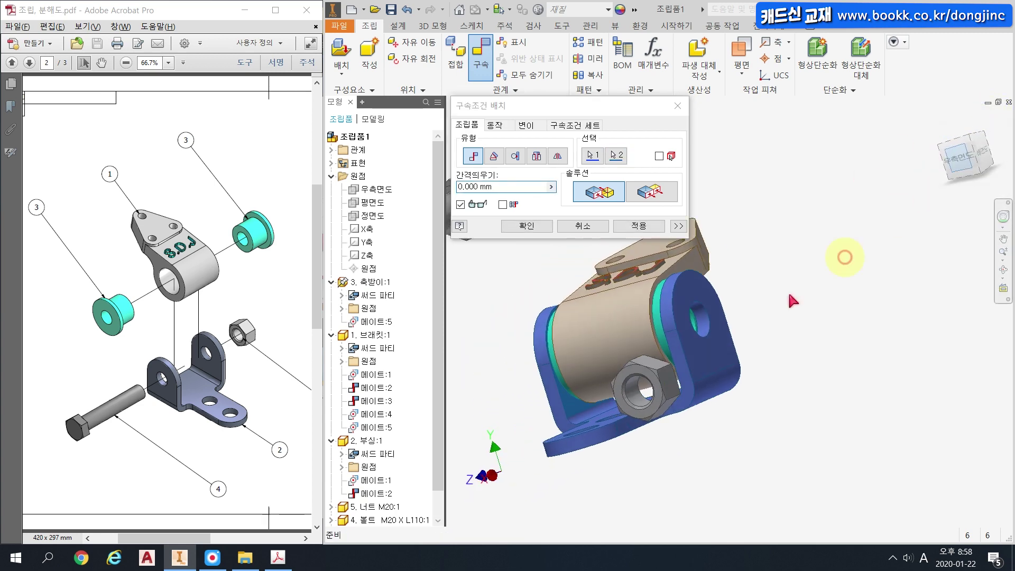
scroll(767, 338, up, 5)
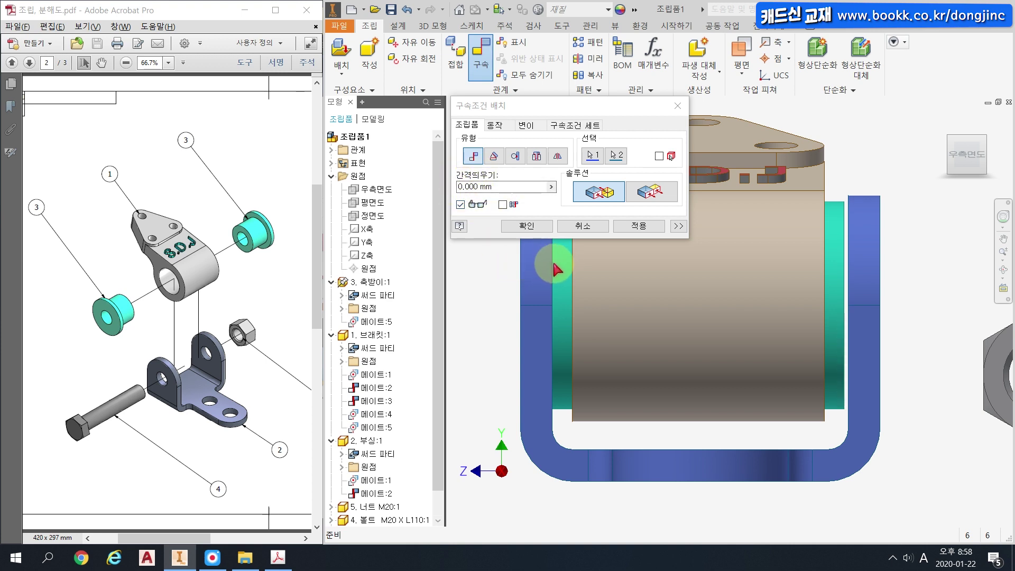
click(503, 187)
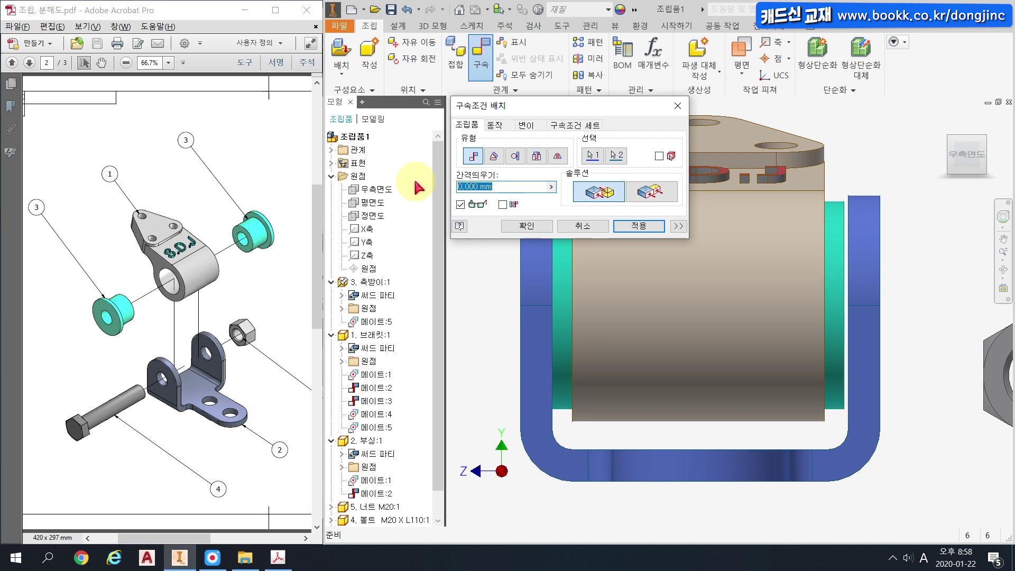
text(0.5)
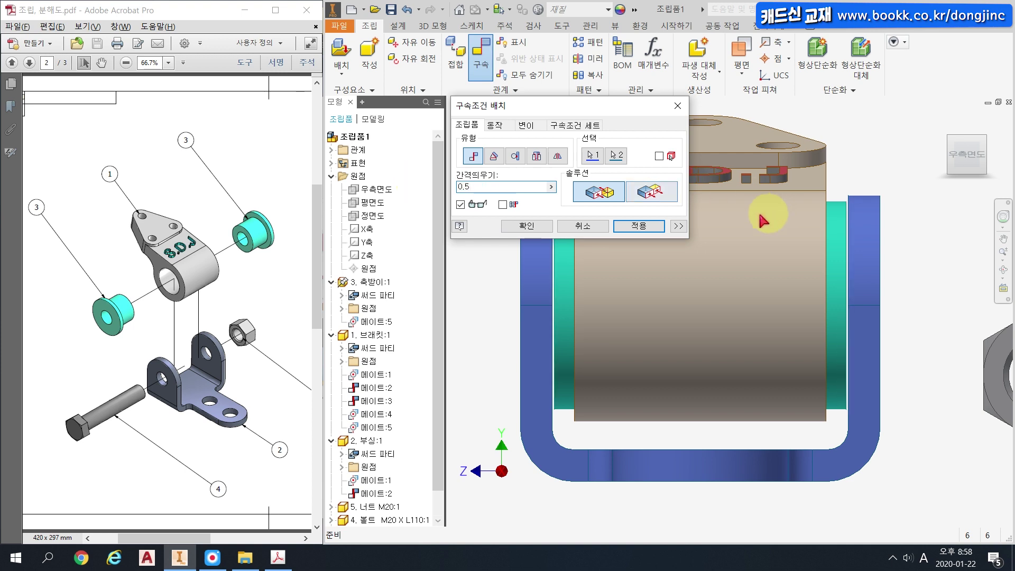
click(525, 227)
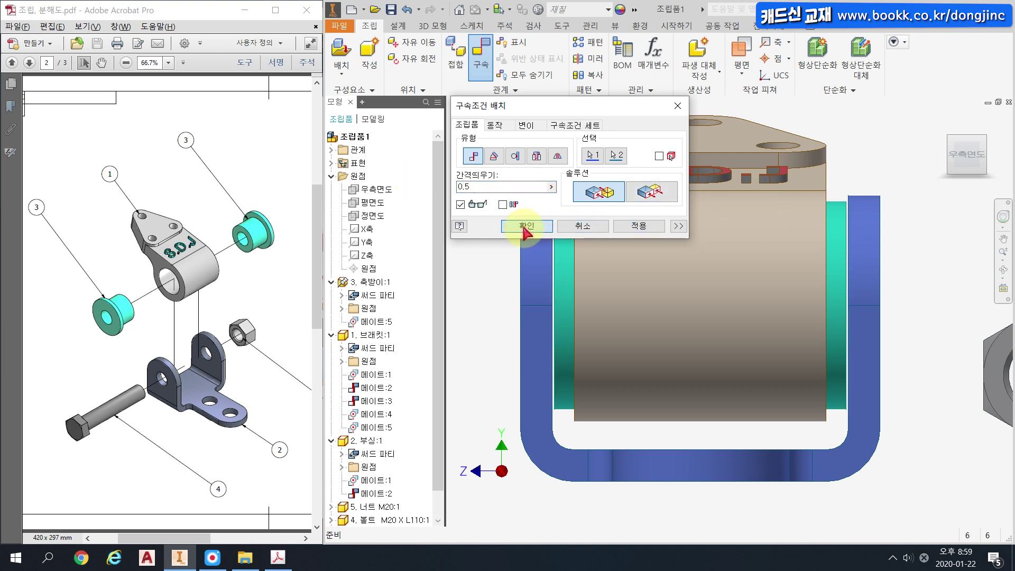
key(ctrl+2)
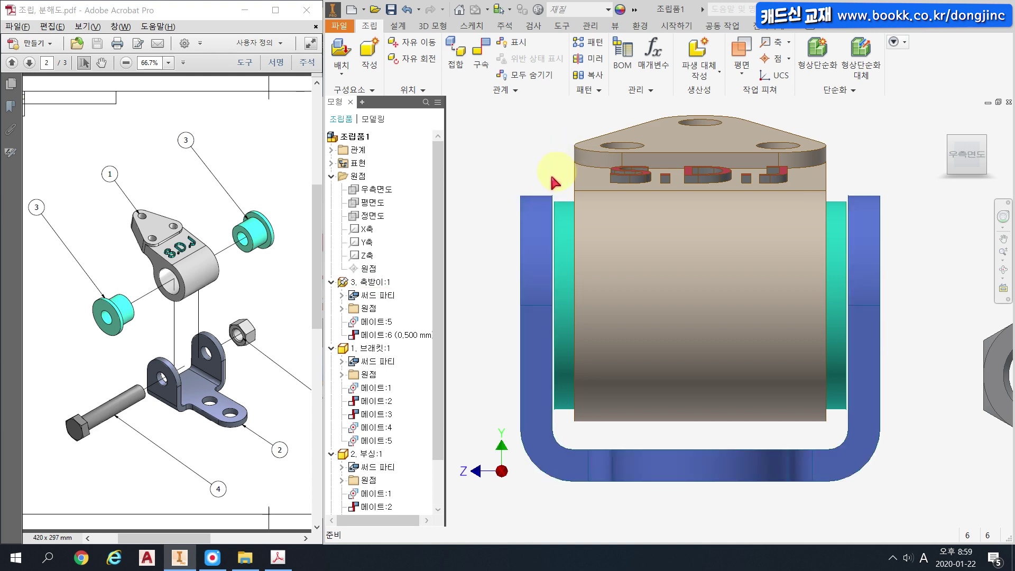
drag(550, 184, 556, 235)
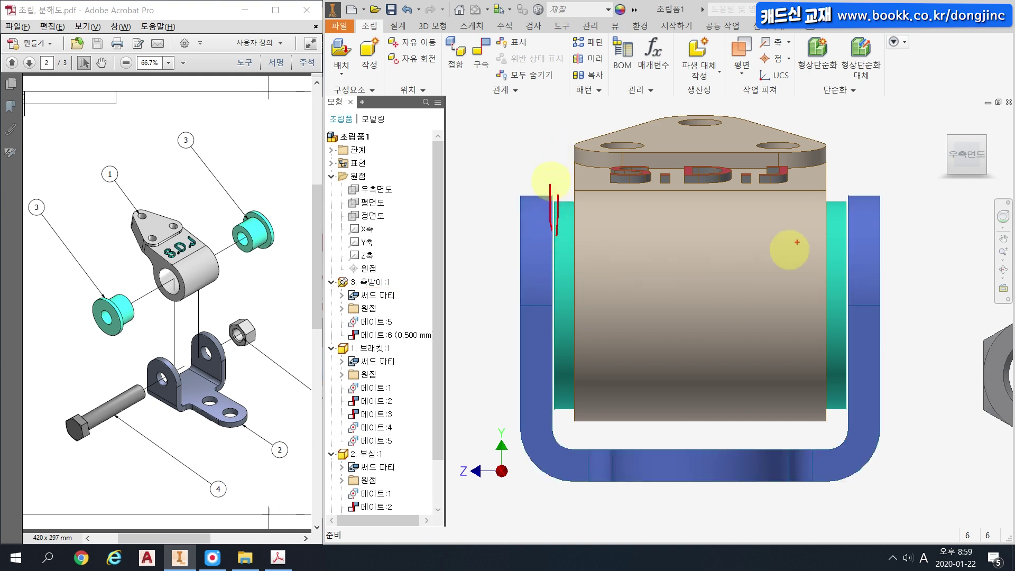
drag(841, 189, 850, 225)
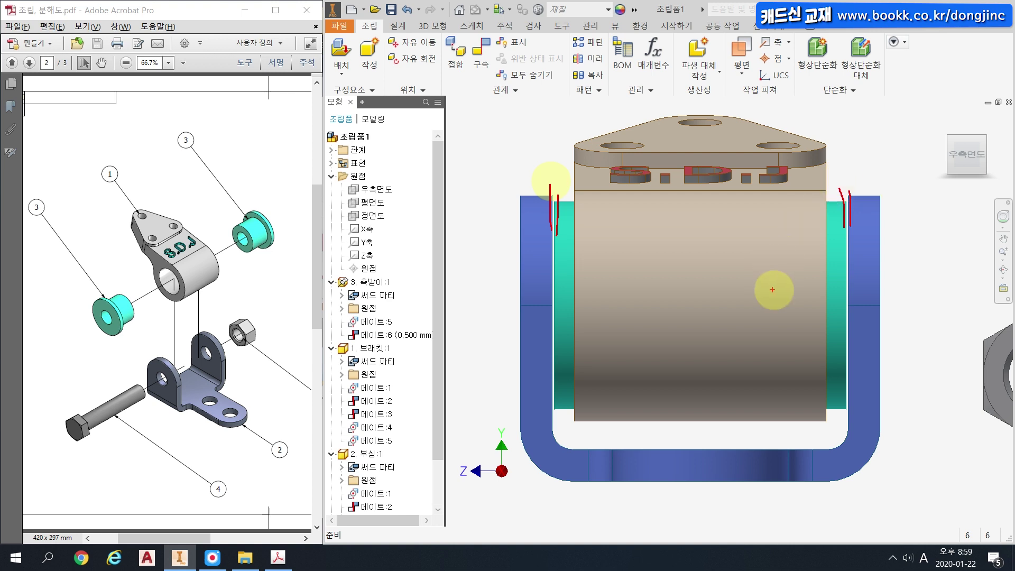
drag(704, 111, 711, 407)
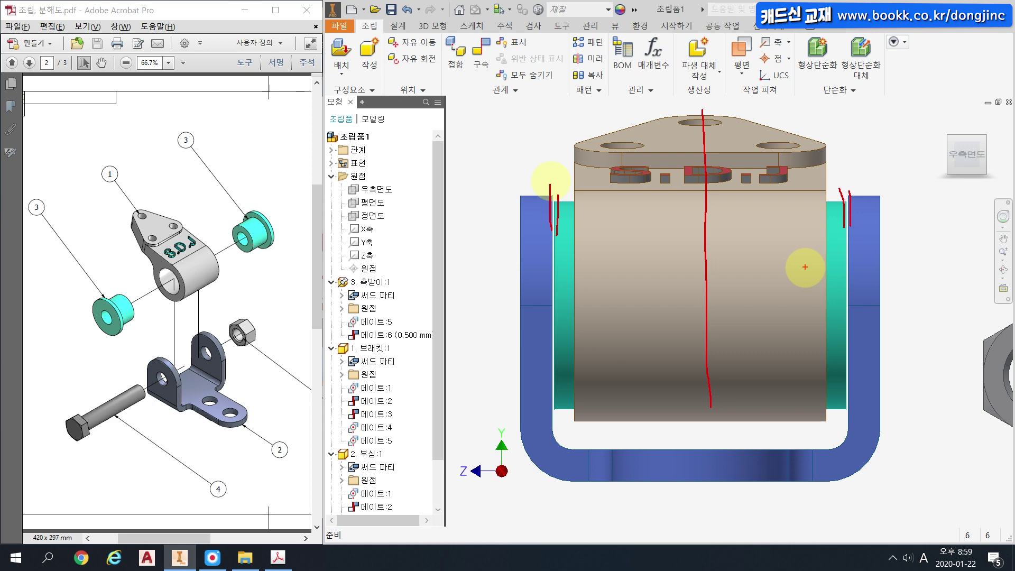
key(Escape)
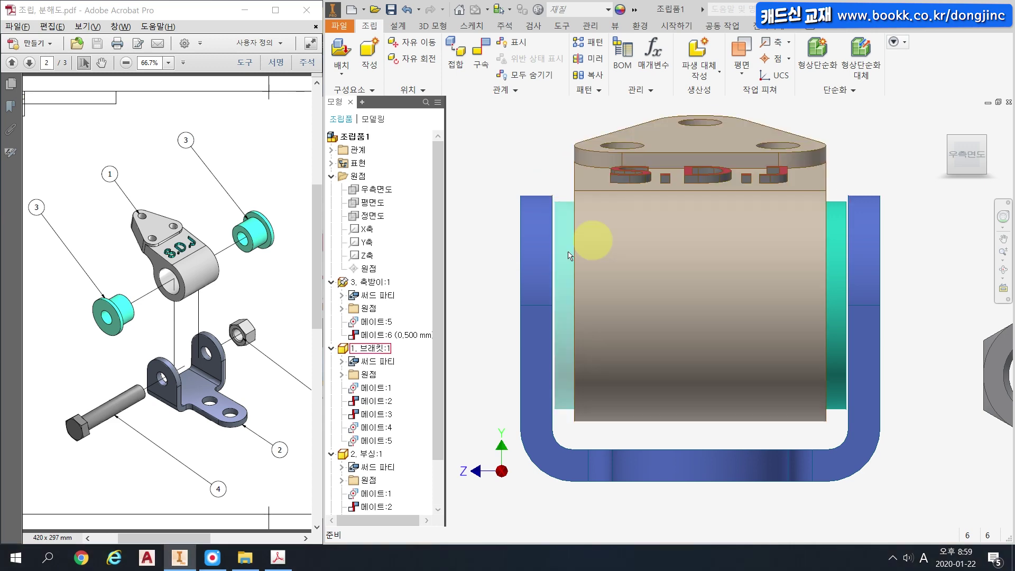
Undo the 0.5 mm offset mate between the bushing and the shaft support, working in an isometric view.
key(F6)
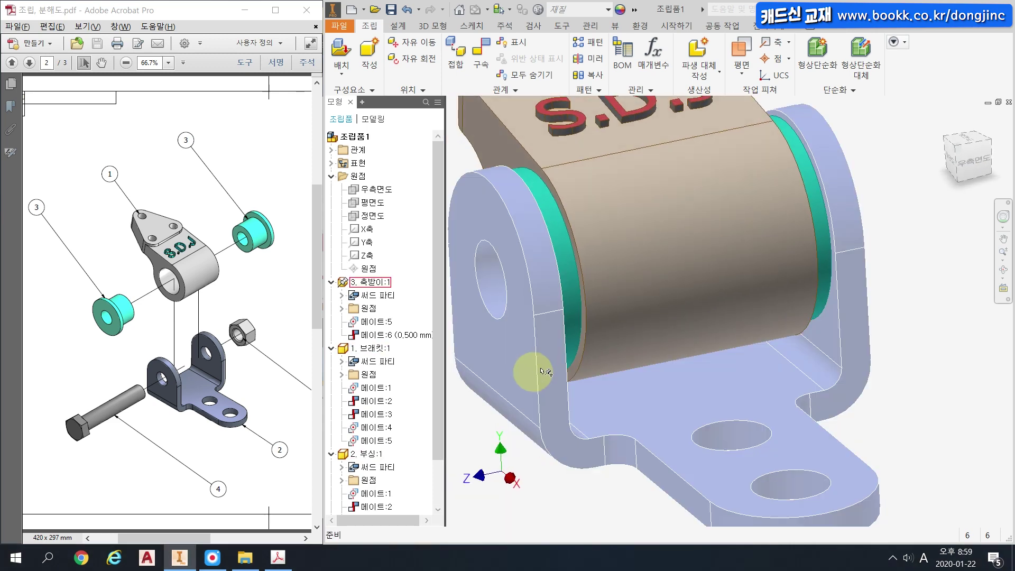
key(ctrl+z)
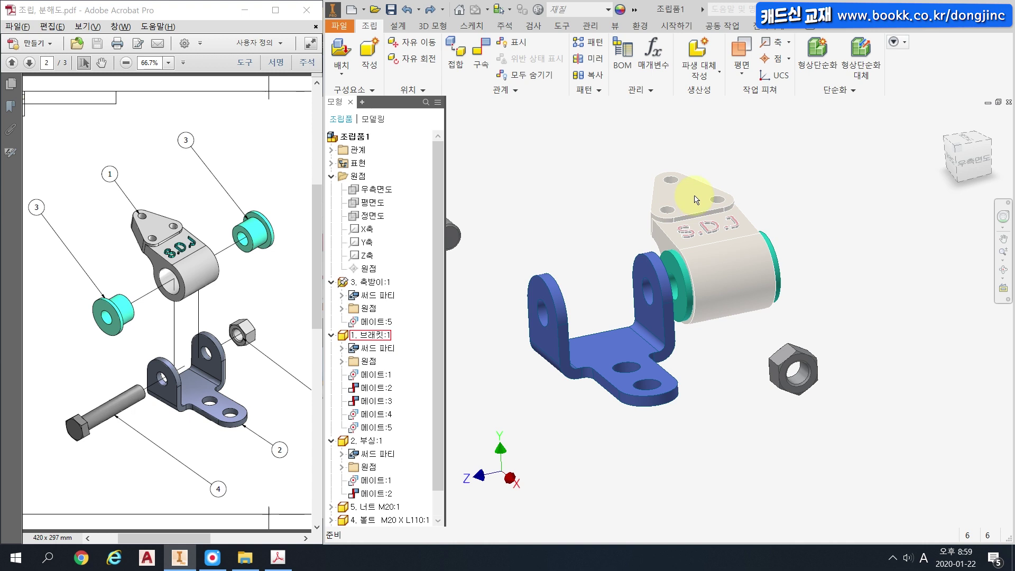
Expand the origin planes of the bracket and the shaft support and highlight each part's XY plane for inspection.
click(342, 361)
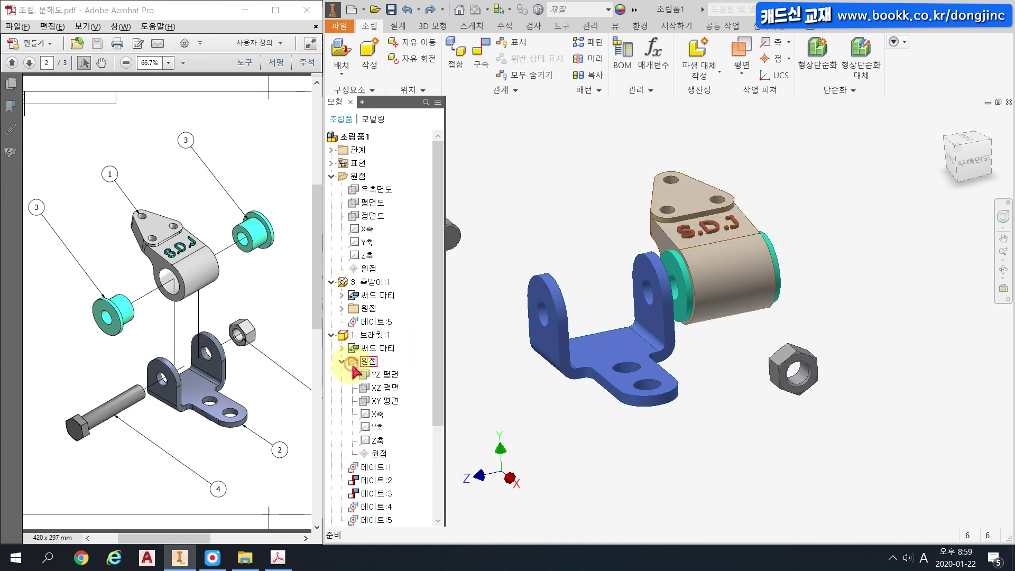
click(384, 389)
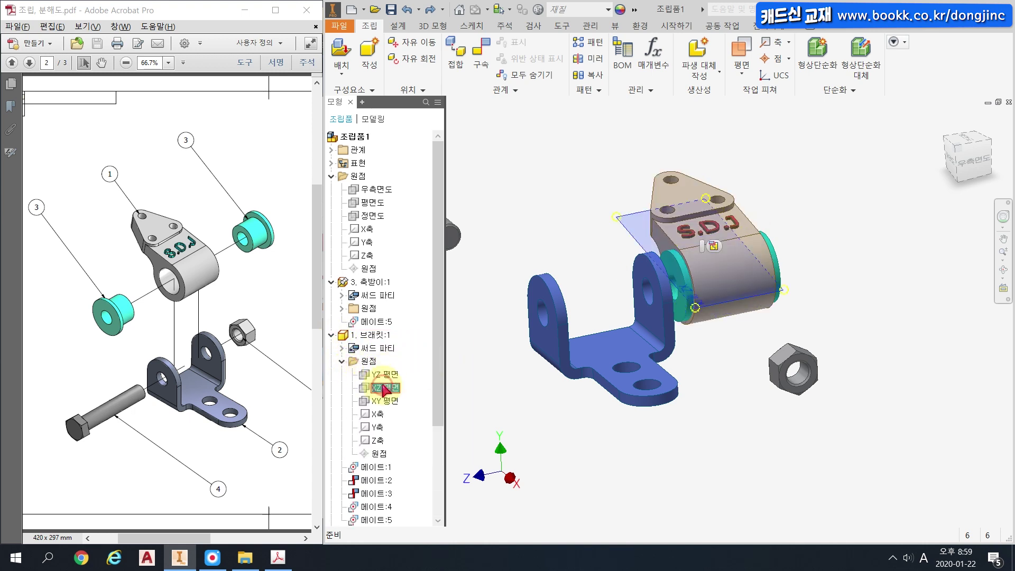
click(379, 402)
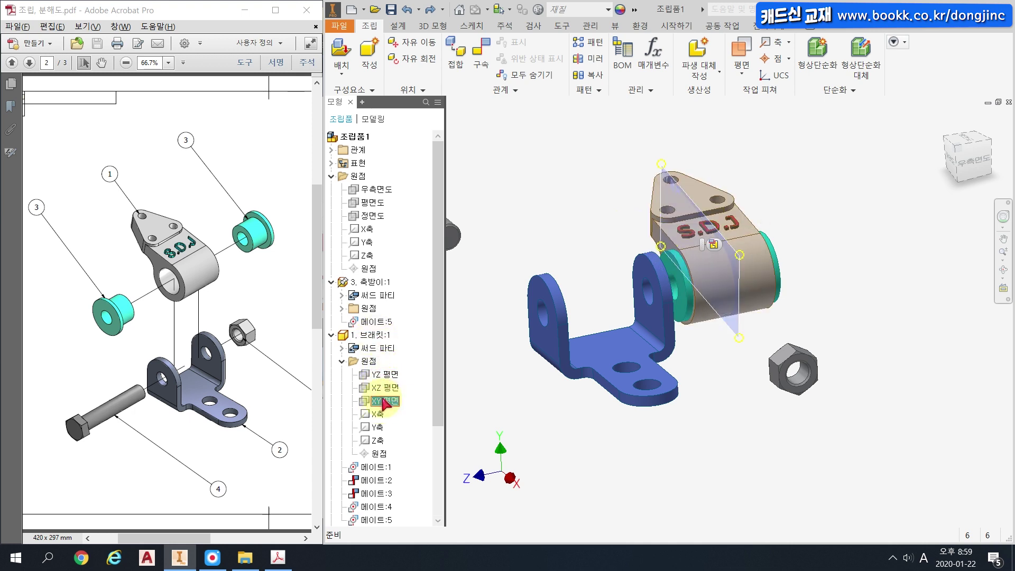
click(613, 349)
click(342, 308)
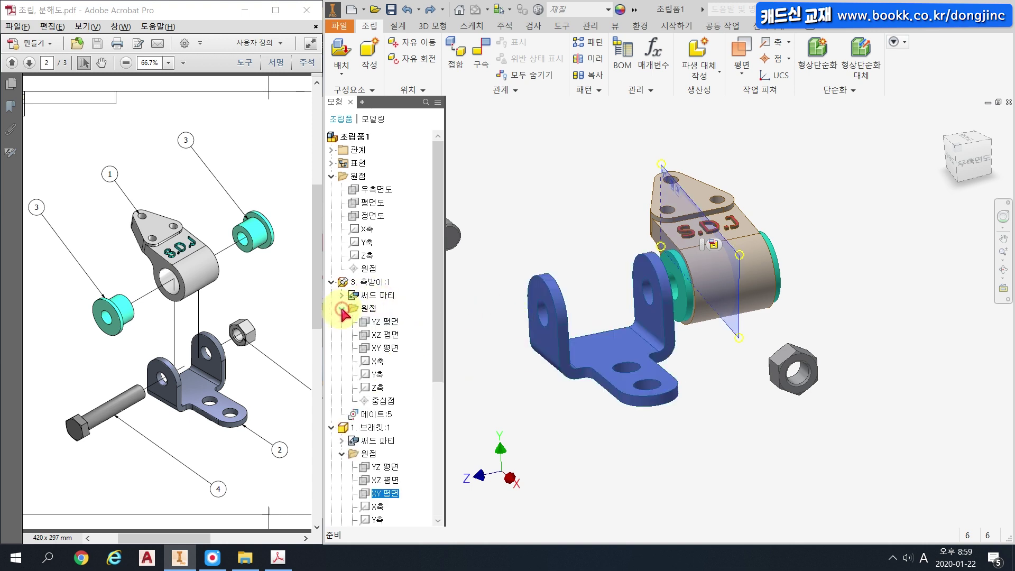
click(386, 349)
click(416, 347)
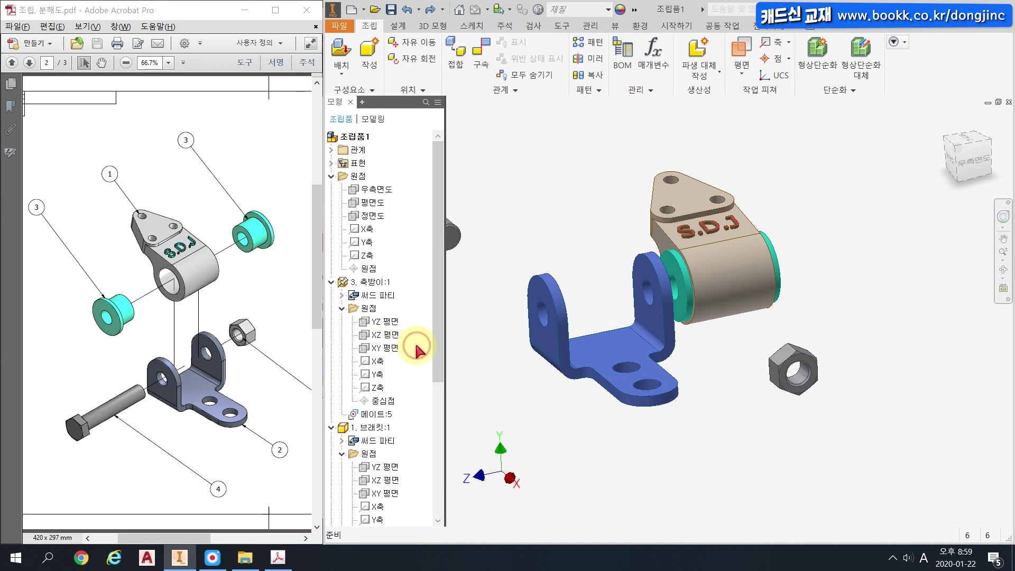
Constrain the shaft support's XY plane flush with the bracket's XY plane at 0 mm offset.
click(481, 50)
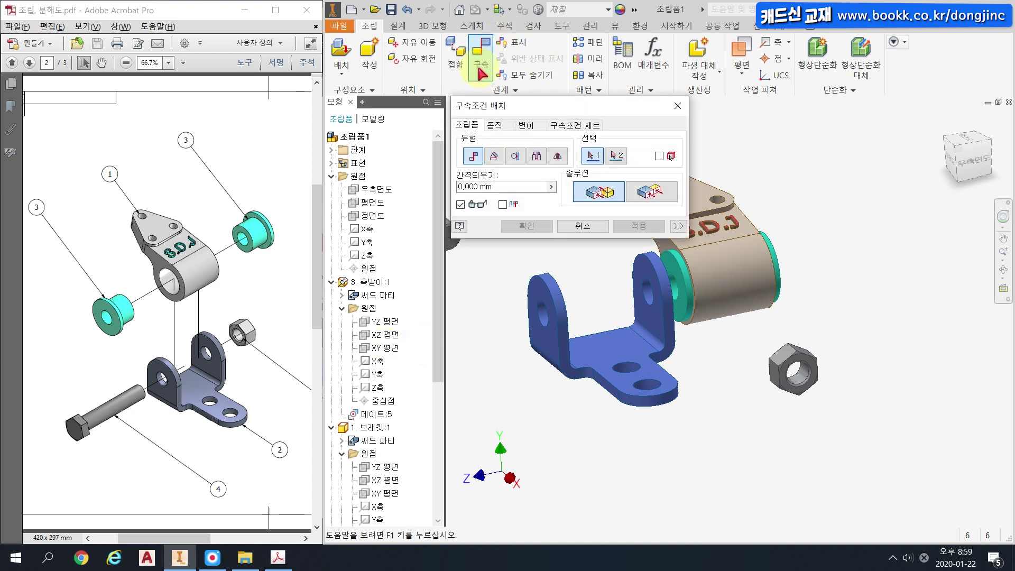
click(385, 349)
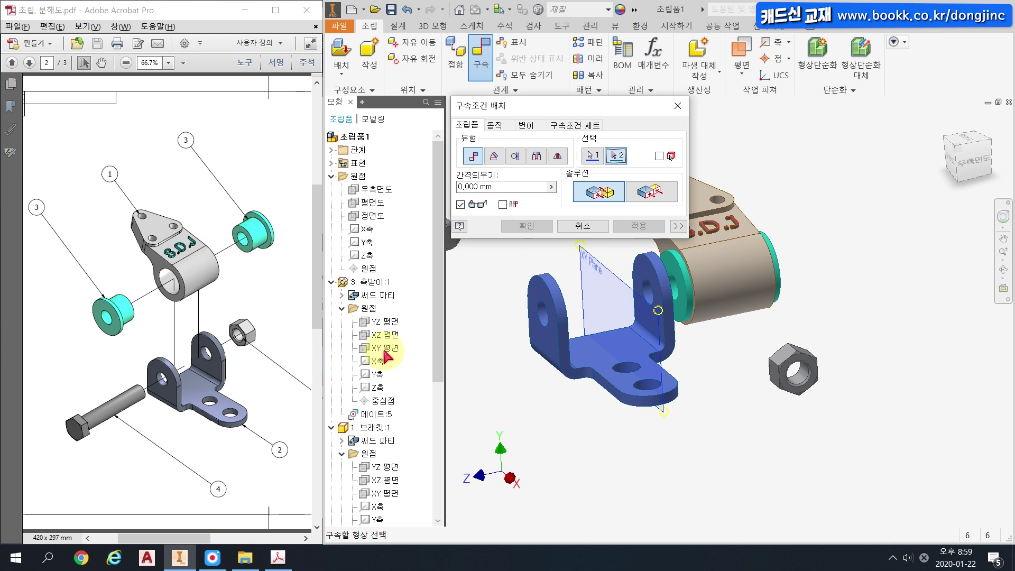
click(385, 495)
click(632, 189)
click(595, 194)
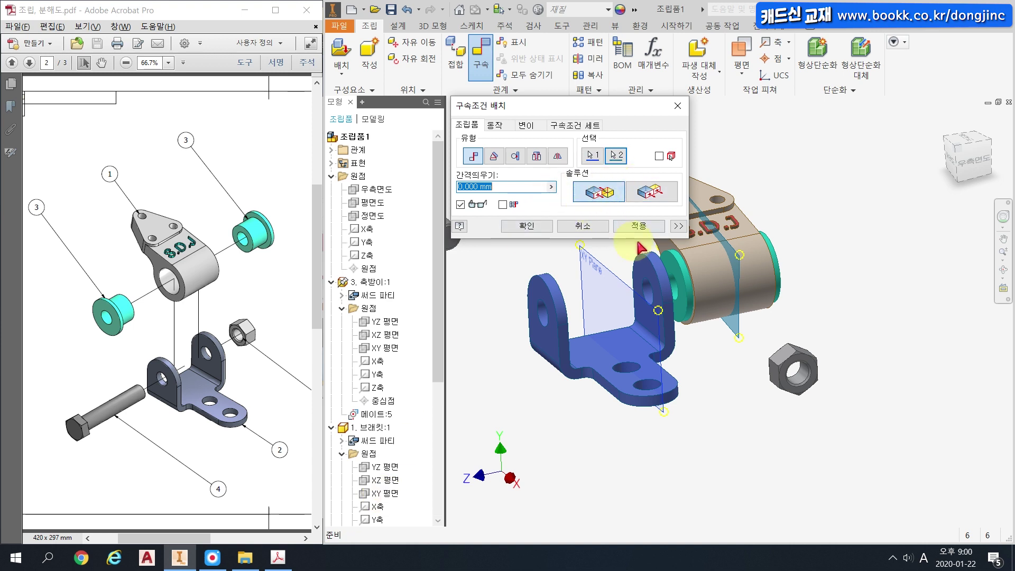
click(650, 193)
click(532, 227)
Swing the bracket between the shaft support's arms to test its remaining movement.
mouse_move(535, 329)
shift+middle_down()
mouse_move(503, 320)
mouse_move(544, 339)
mouse_move(591, 337)
mouse_move(533, 342)
shift+middle_up()
shift+middle_drag(533, 342, 555, 333)
drag(717, 264, 712, 234)
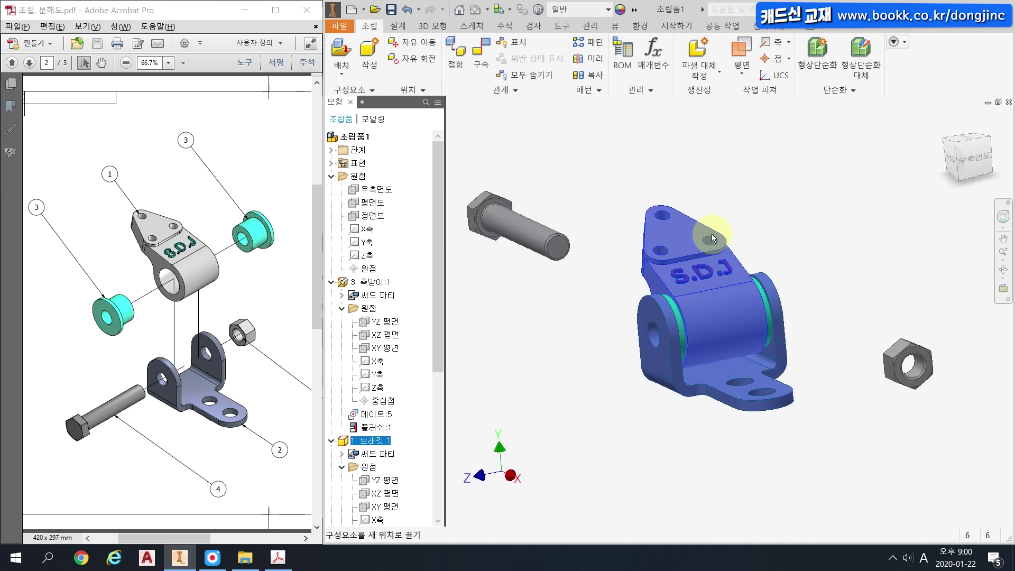
click(702, 167)
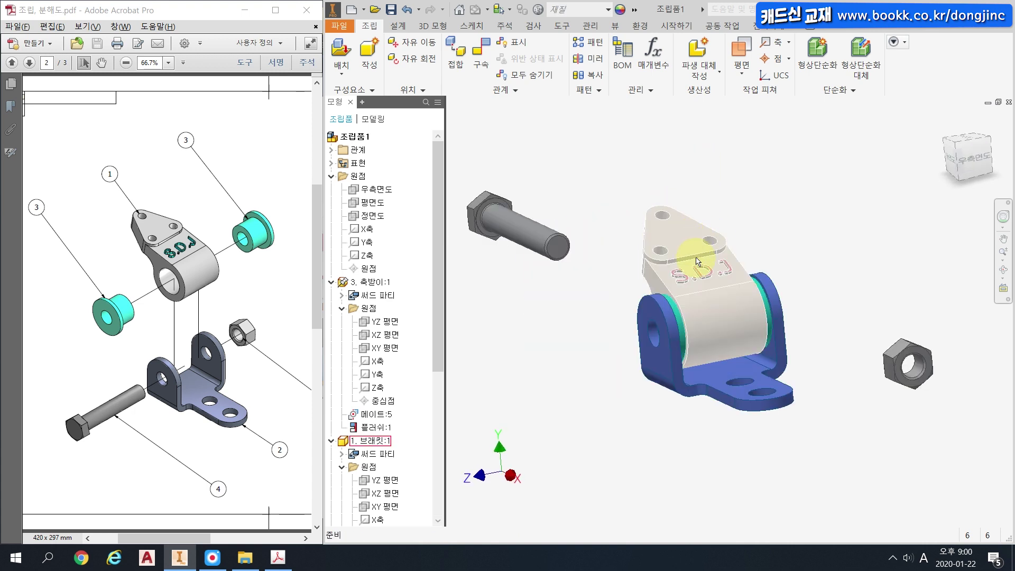
drag(610, 341, 849, 290)
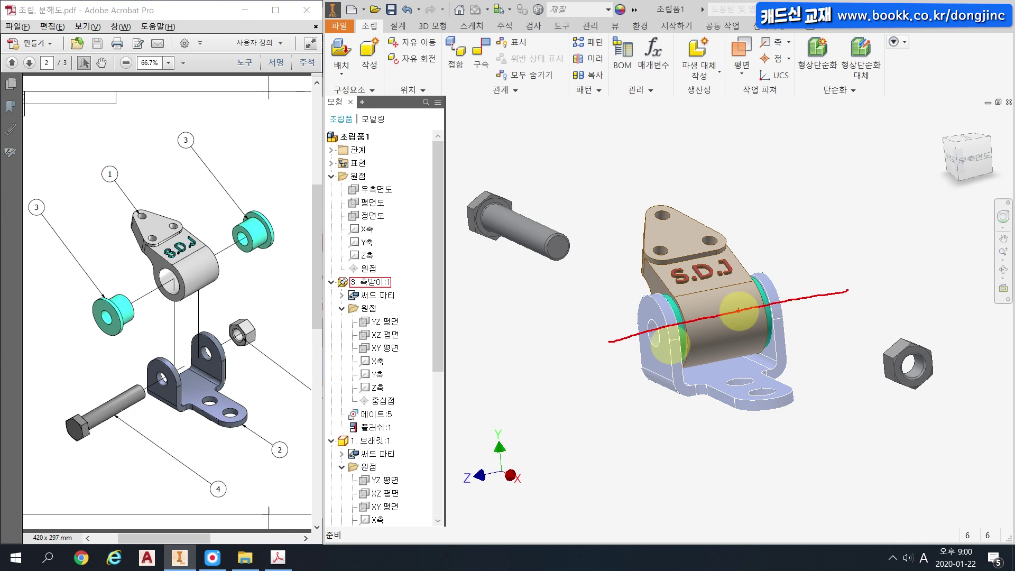
drag(697, 231, 735, 371)
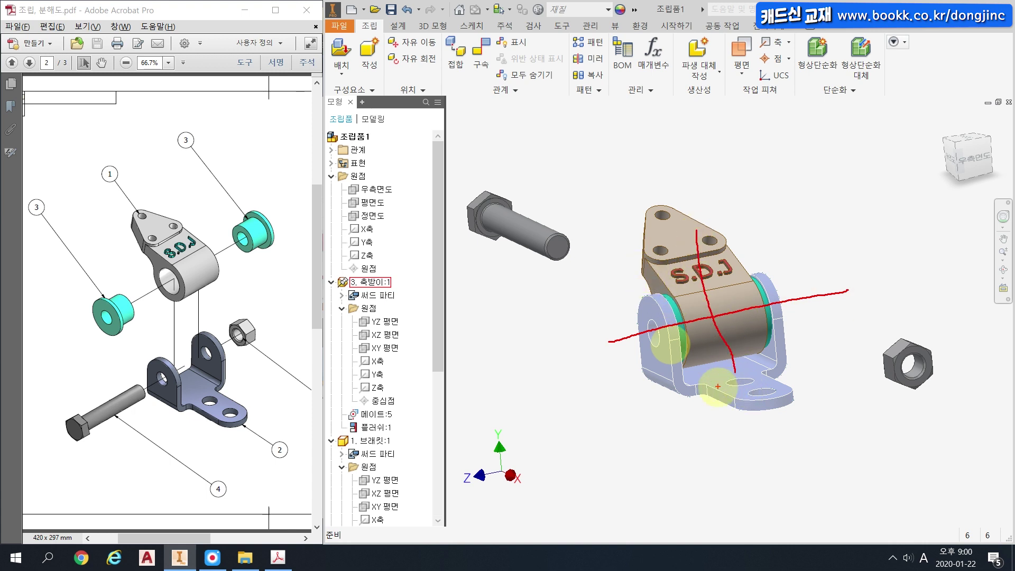
key(Escape)
Move the loose bolt slightly closer to the bracket and shaft support.
click(494, 210)
drag(494, 210, 551, 244)
click(605, 314)
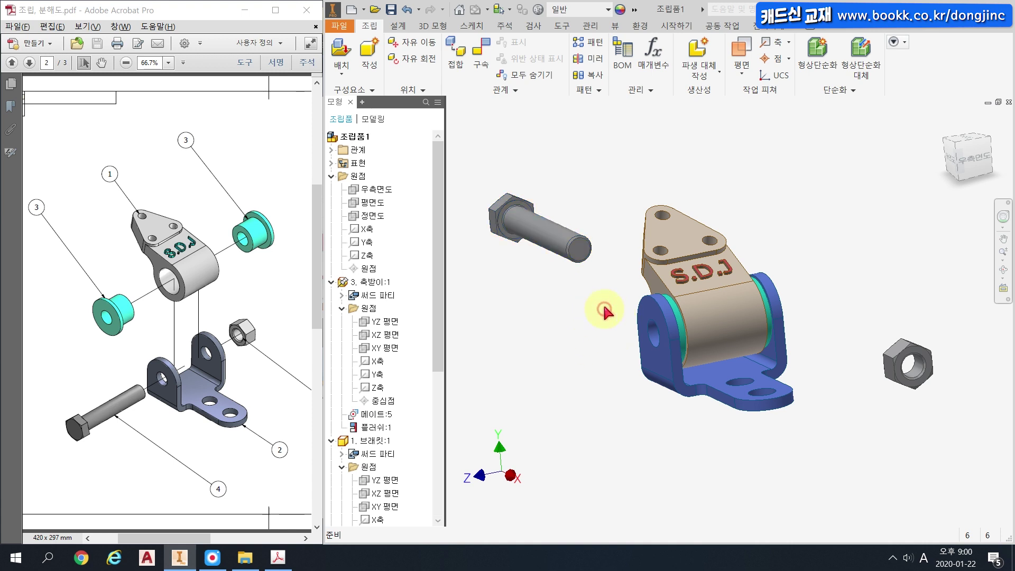
drag(629, 127, 628, 156)
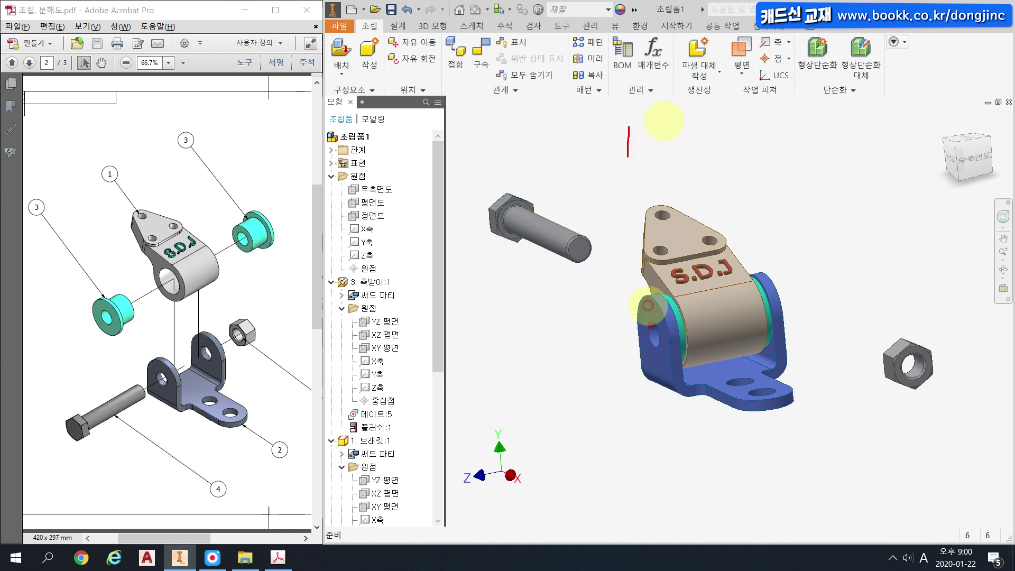
mouse_move(595, 352)
mouse_down()
mouse_move(691, 317)
mouse_move(828, 296)
mouse_up()
drag(468, 195, 596, 258)
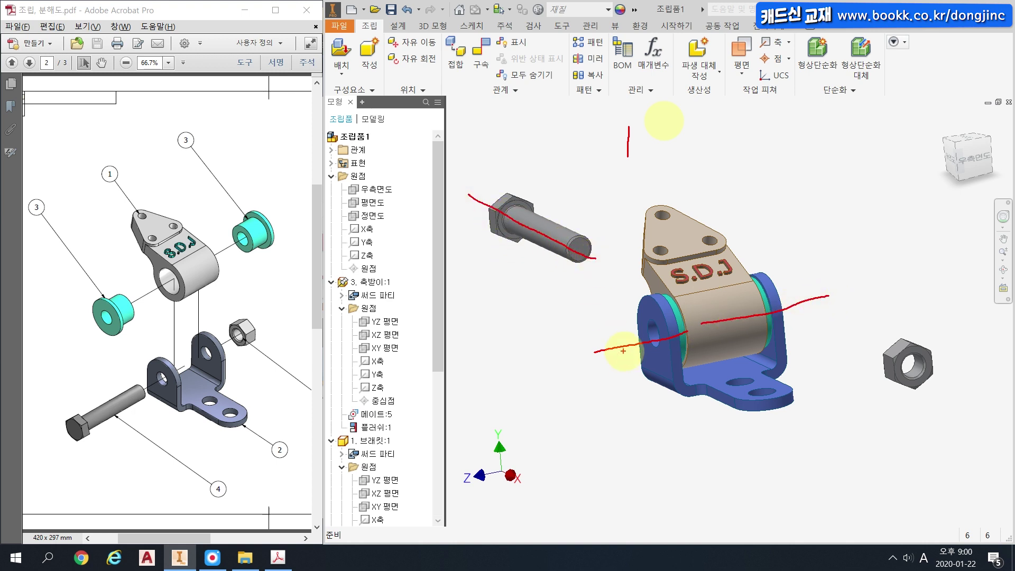
mouse_move(623, 178)
mouse_down()
mouse_move(628, 197)
mouse_move(649, 205)
mouse_up()
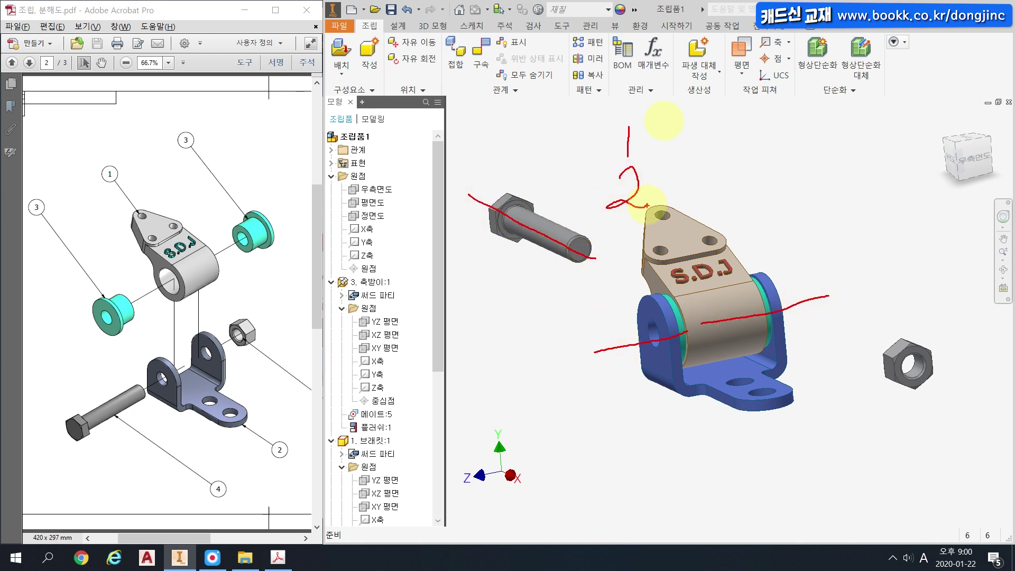
mouse_move(653, 299)
mouse_down()
mouse_move(646, 305)
mouse_move(655, 282)
mouse_up()
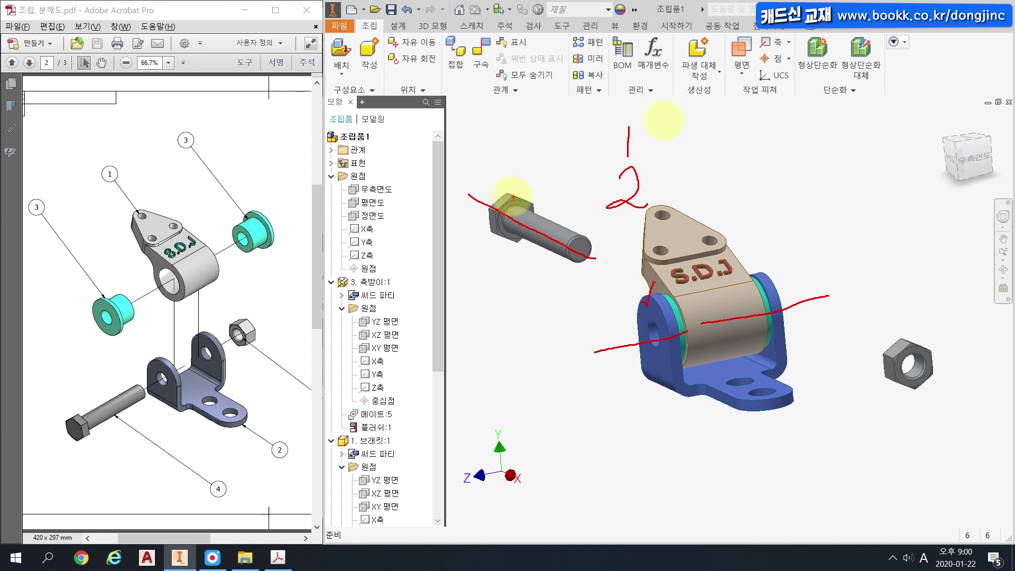
drag(519, 198, 536, 181)
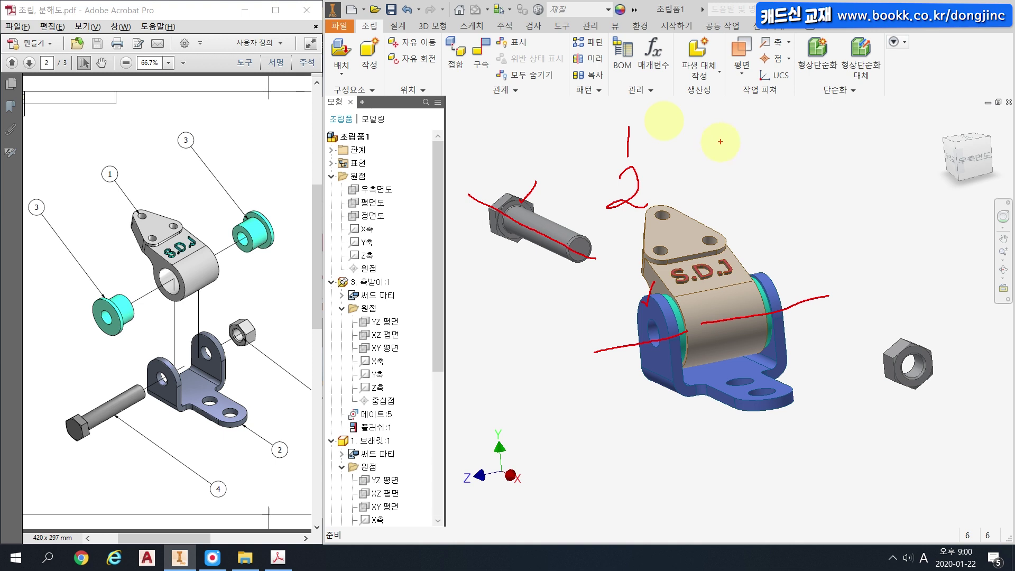
key(Escape)
Start an Insert constraint with the hole edge on the outer face of the shaft support's near arm as first selection.
click(481, 53)
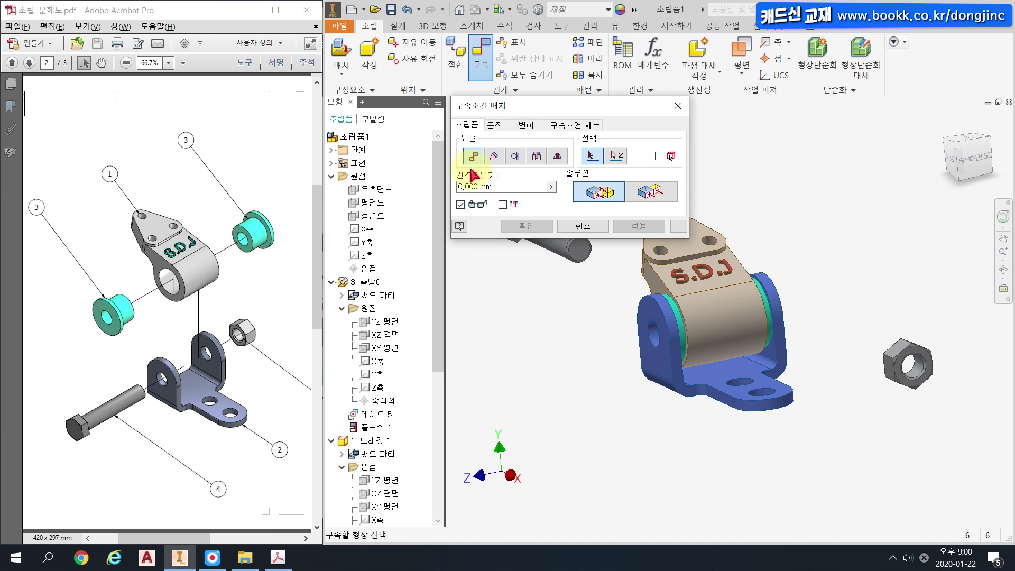
click(538, 157)
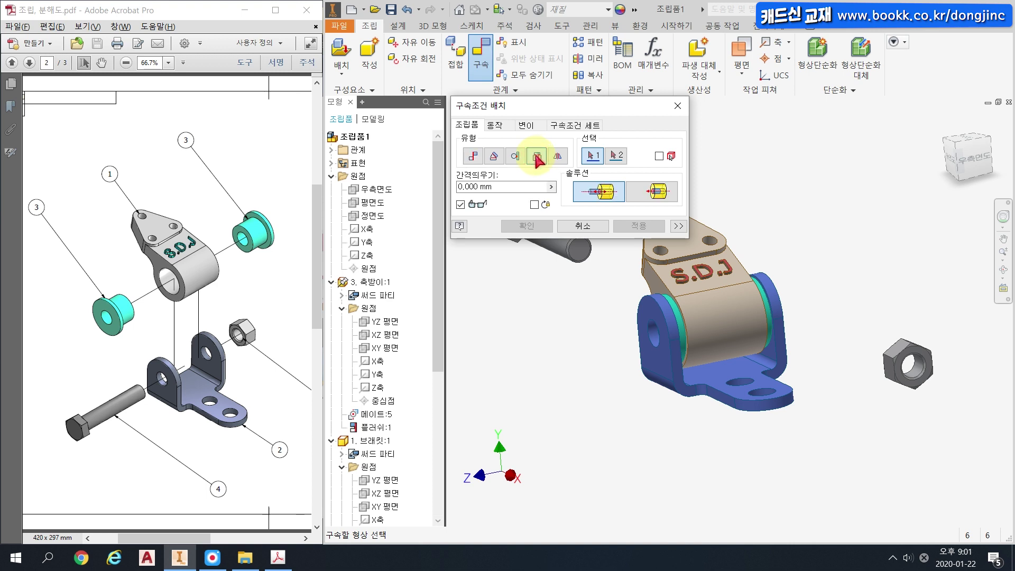
middle_drag(594, 335, 667, 399)
scroll(656, 400, down, 5)
scroll(691, 425, up, 1)
scroll(666, 399, down, 4)
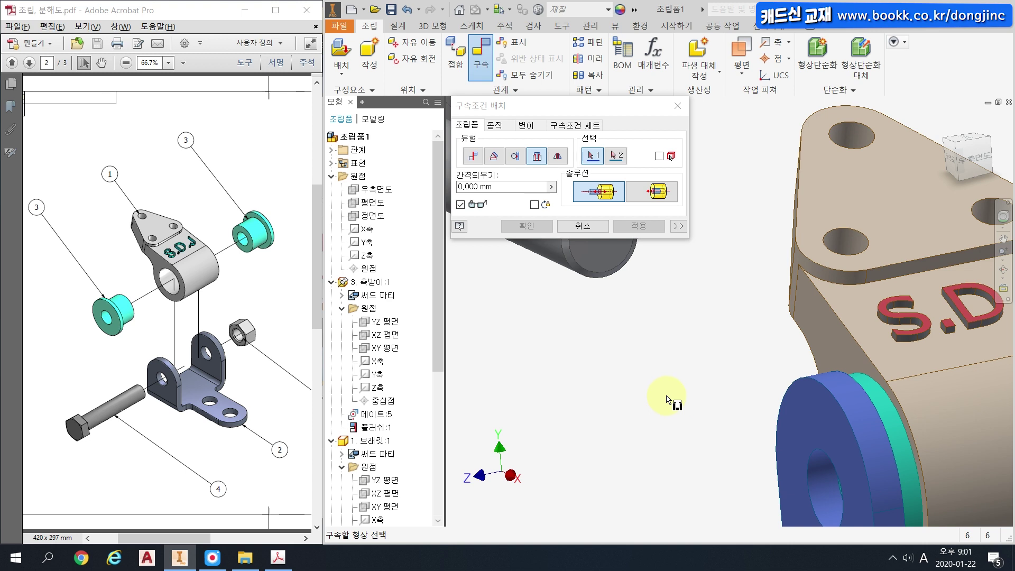
scroll(669, 387, up, 3)
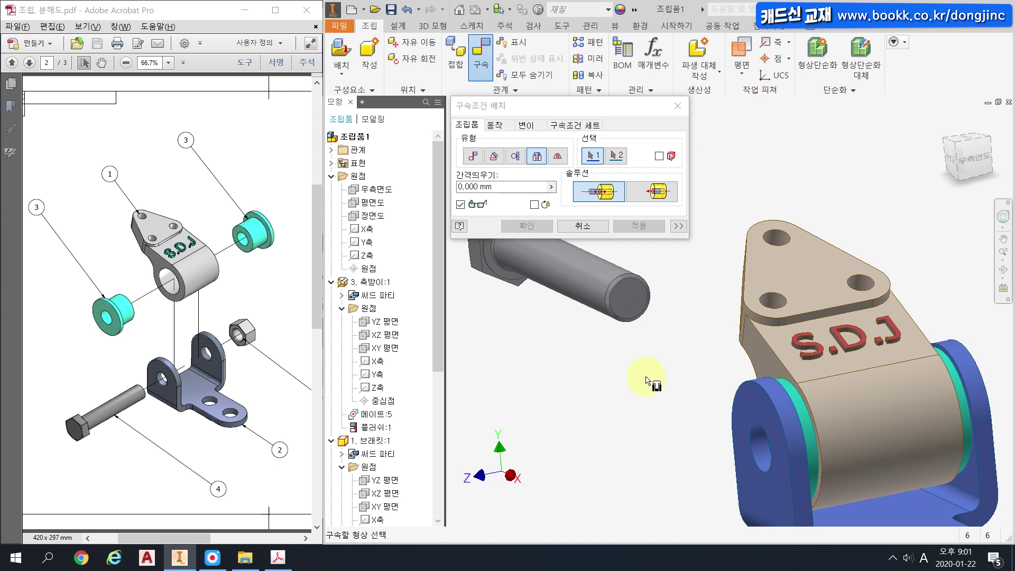
middle_drag(646, 379, 650, 398)
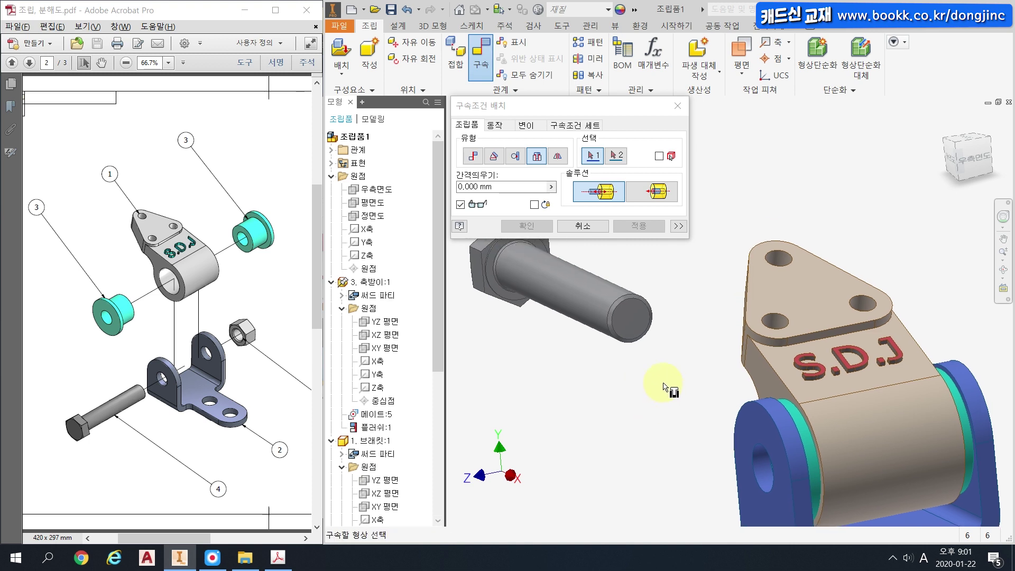
scroll(735, 474, down, 3)
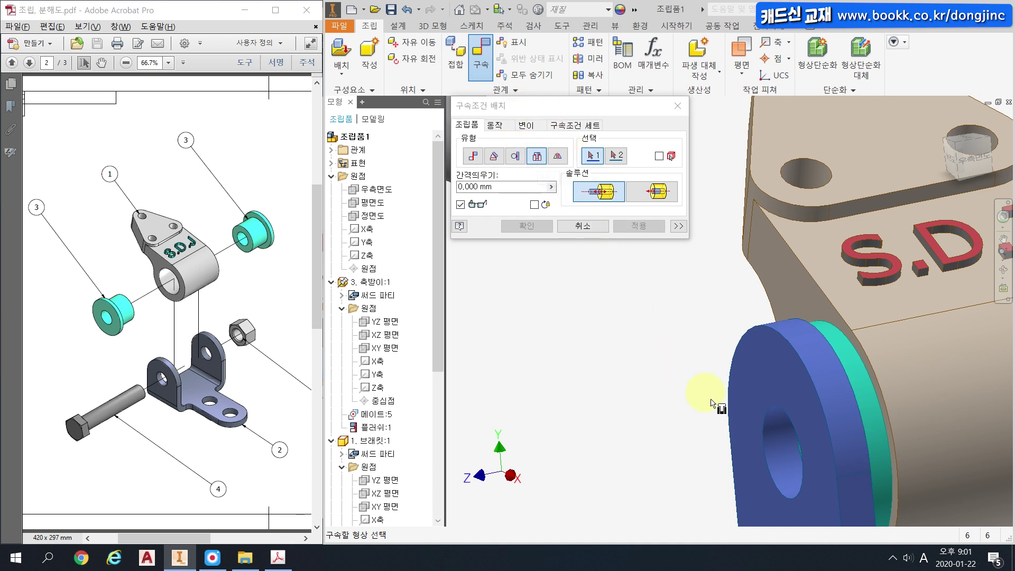
click(764, 420)
Insert the bolt into the arm's hole by the circular edge under its head, using the opposed solution and 0 mm offset.
scroll(769, 405, up, 5)
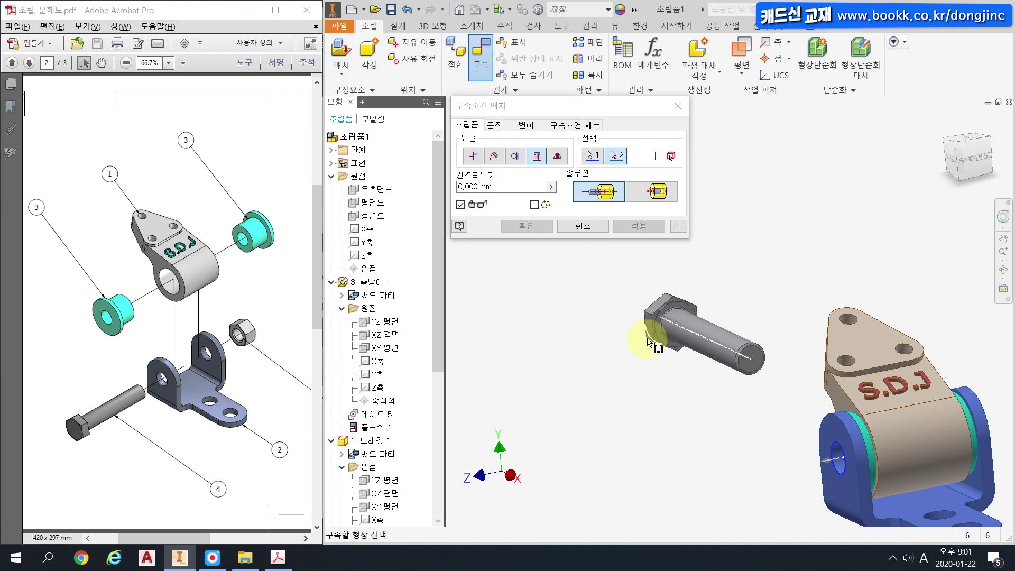
scroll(675, 295, down, 5)
scroll(675, 287, up, 3)
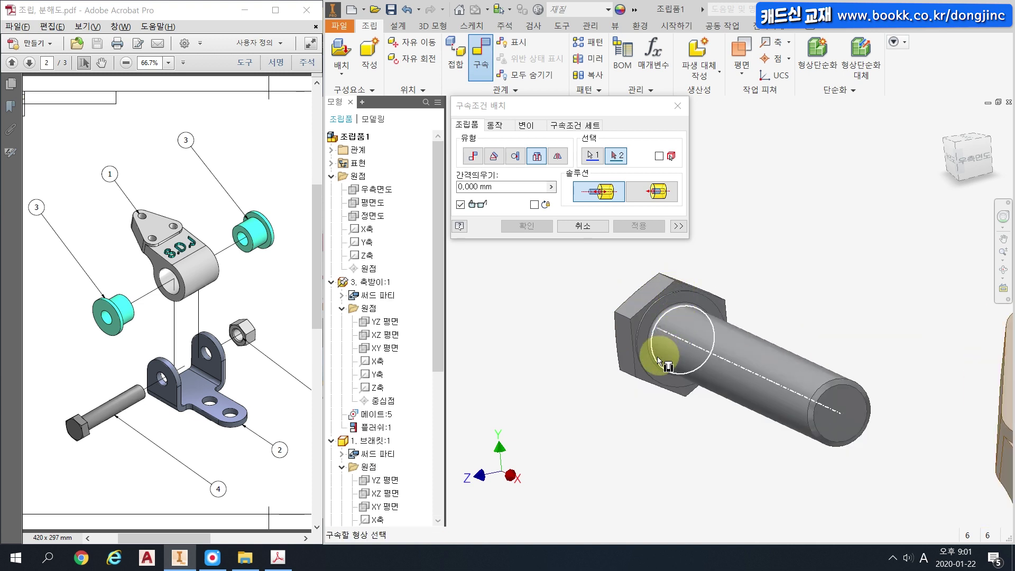
shift+middle_drag(658, 357, 712, 353)
scroll(569, 338, down, 5)
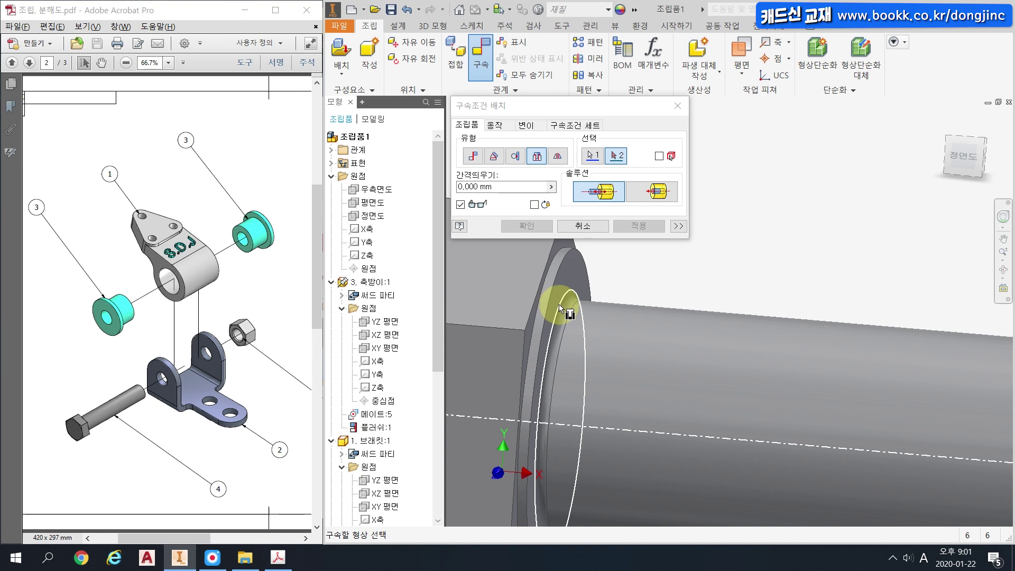
click(559, 305)
scroll(699, 400, down, 5)
middle_drag(690, 471, 657, 344)
shift+middle_drag(687, 385, 712, 363)
scroll(716, 347, up, 8)
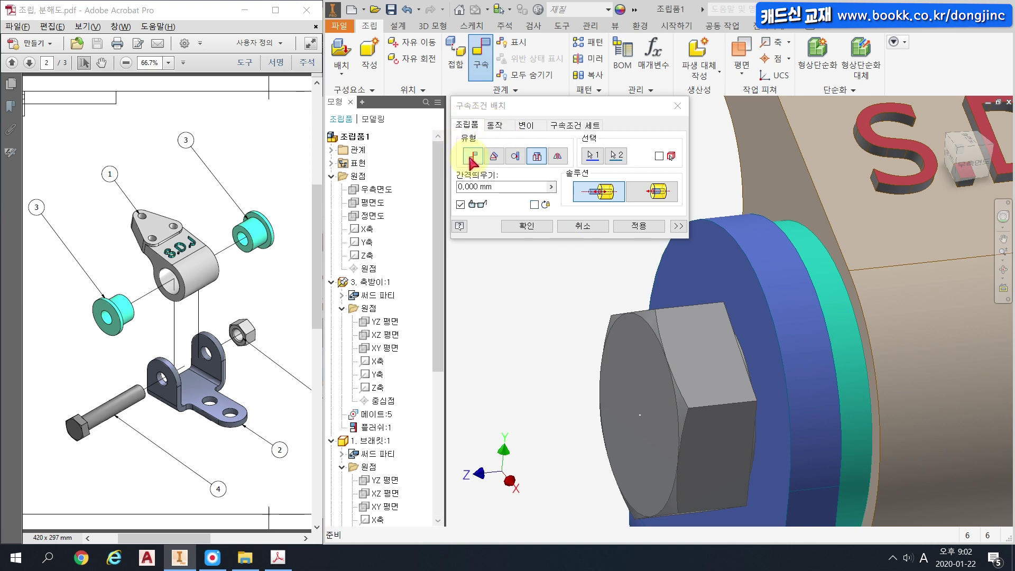
click(537, 236)
Insert the nut over the bolt's end against the outer face of the shaft support's other arm with 0 mm offset.
click(476, 50)
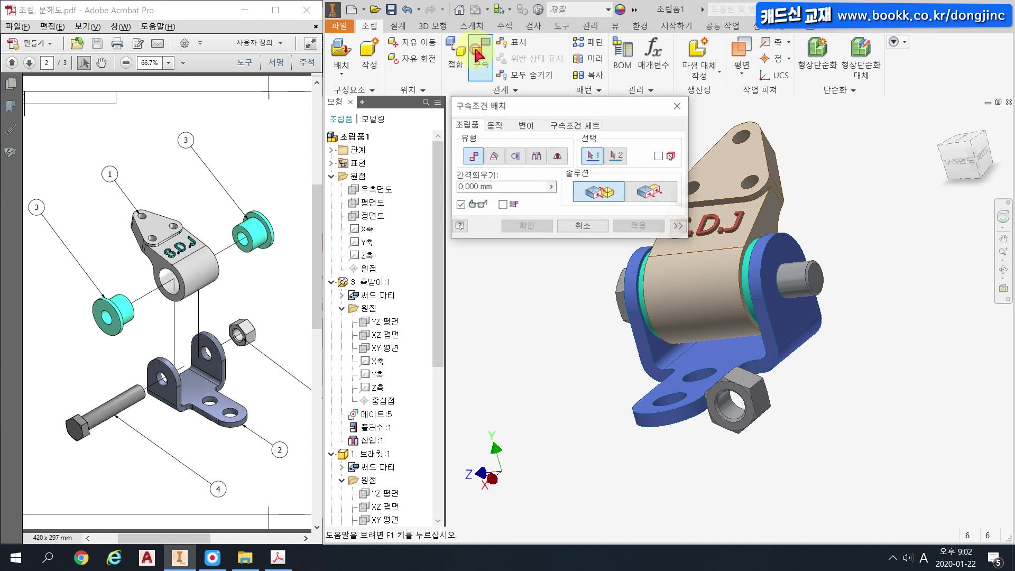
click(537, 156)
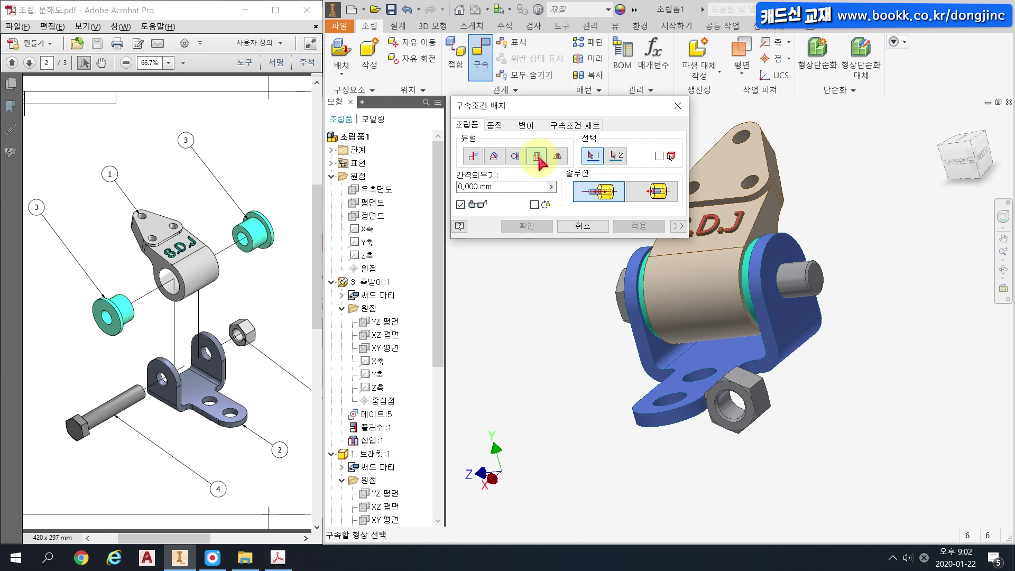
scroll(771, 284, up, 3)
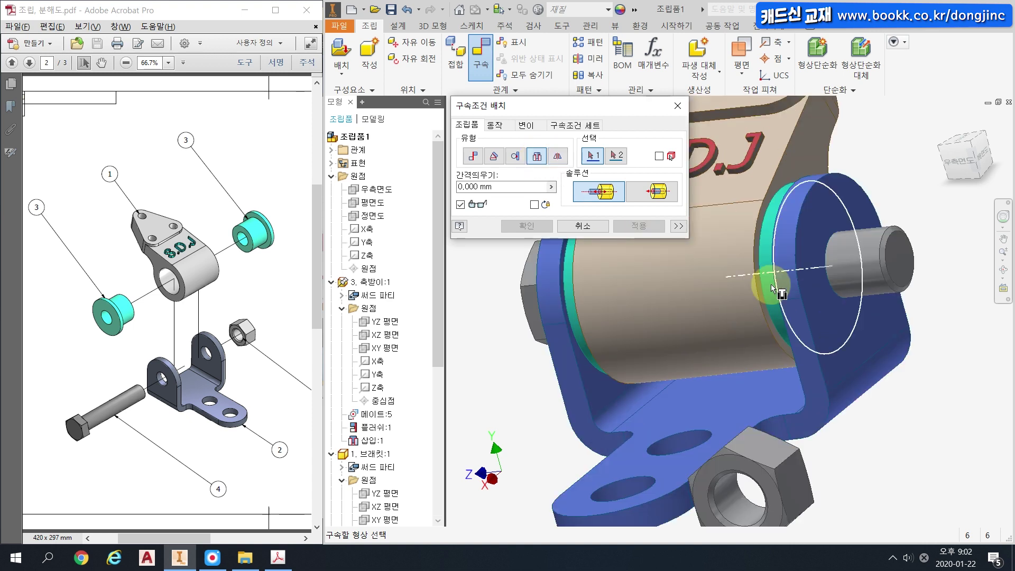
click(814, 183)
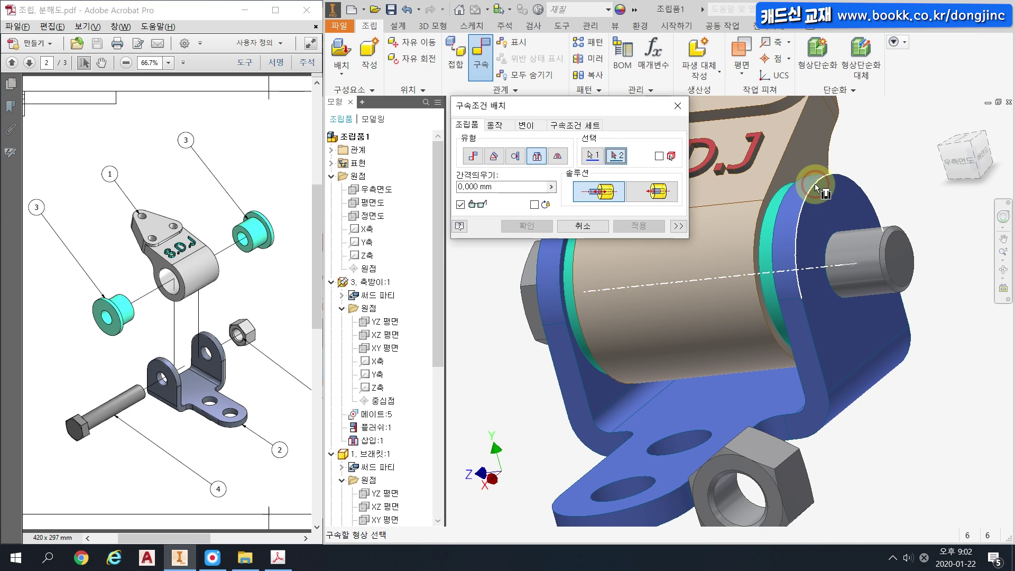
scroll(730, 438, up, 5)
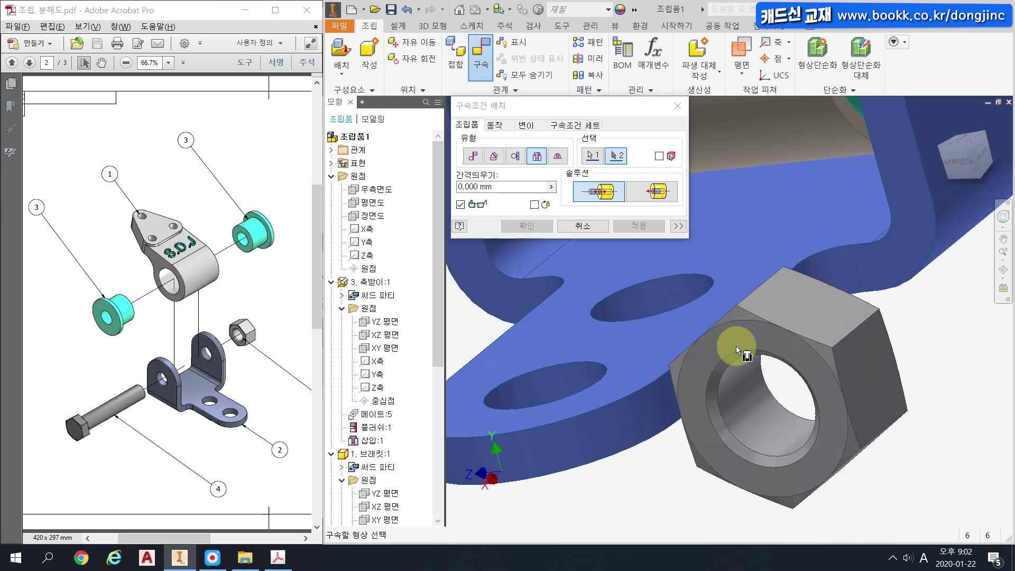
click(735, 351)
scroll(845, 270, down, 5)
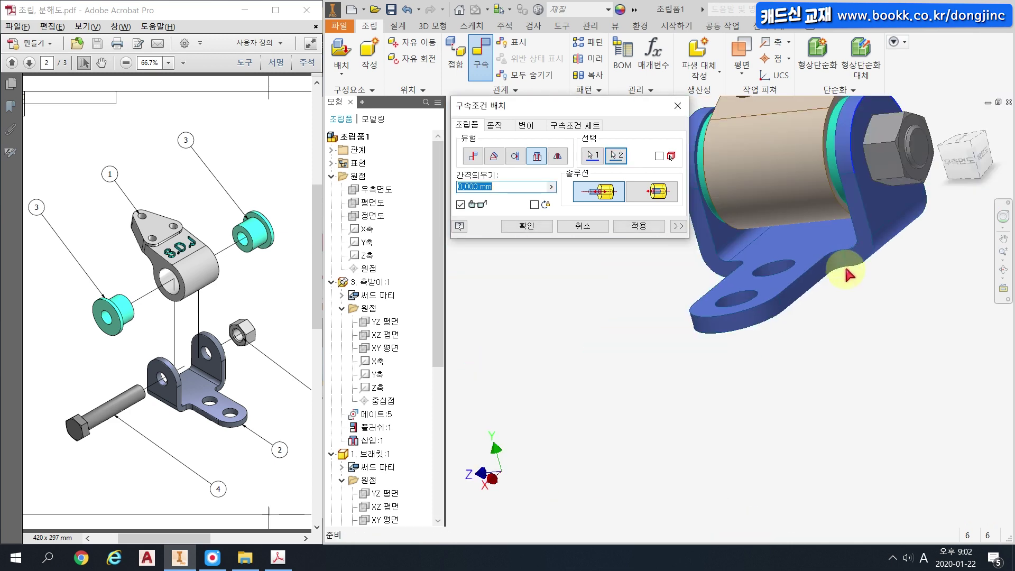
middle_drag(886, 118, 792, 233)
click(538, 229)
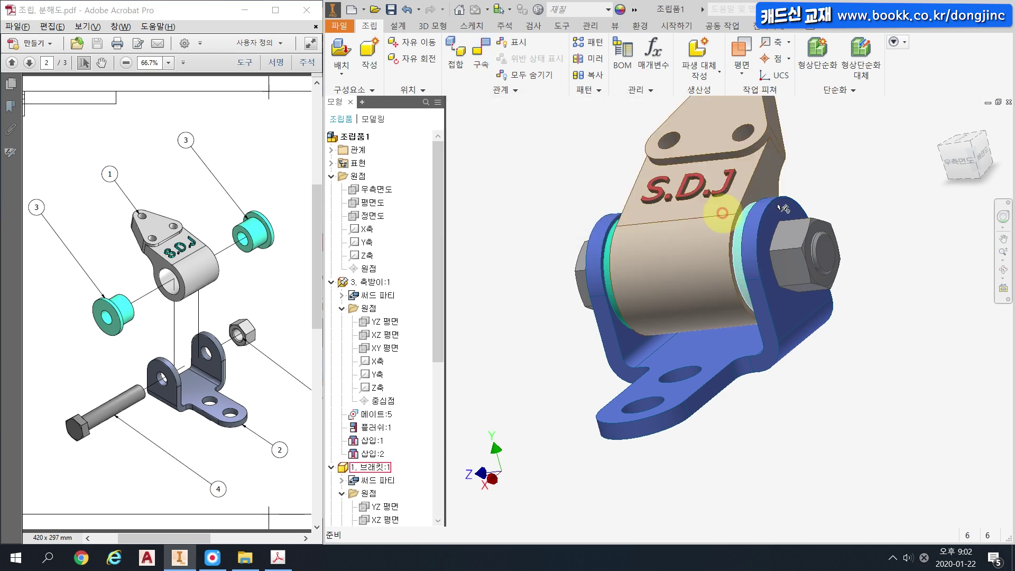
Start a directed Angle constraint between the bracket's flat triangular pad face and the top face of the shaft support's base.
click(941, 123)
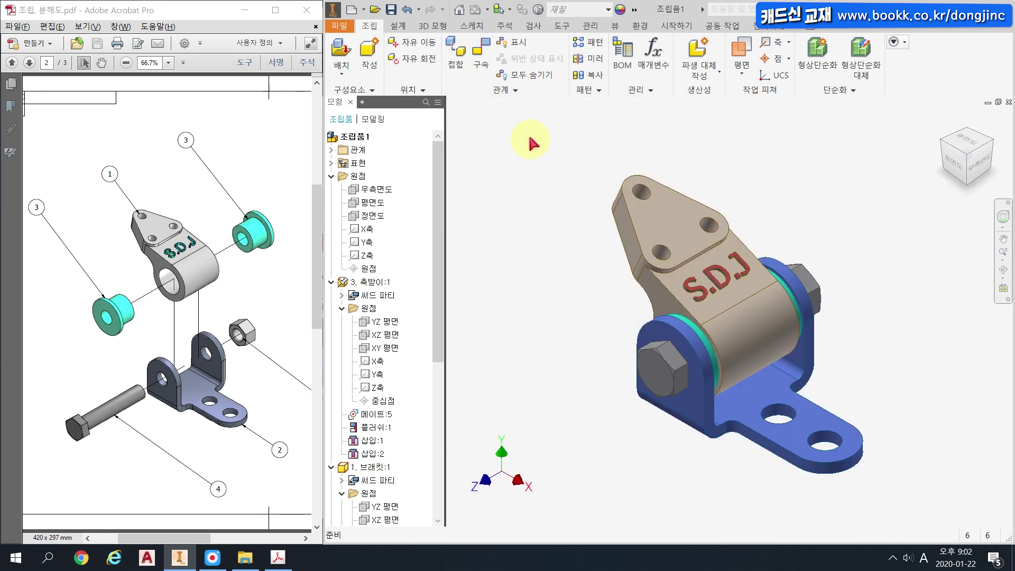
click(587, 279)
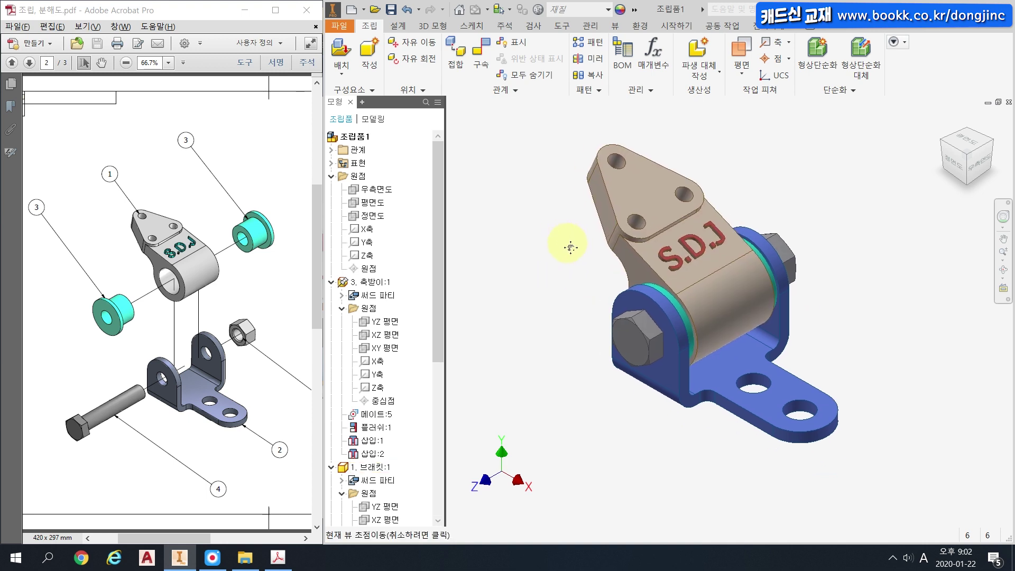
click(484, 50)
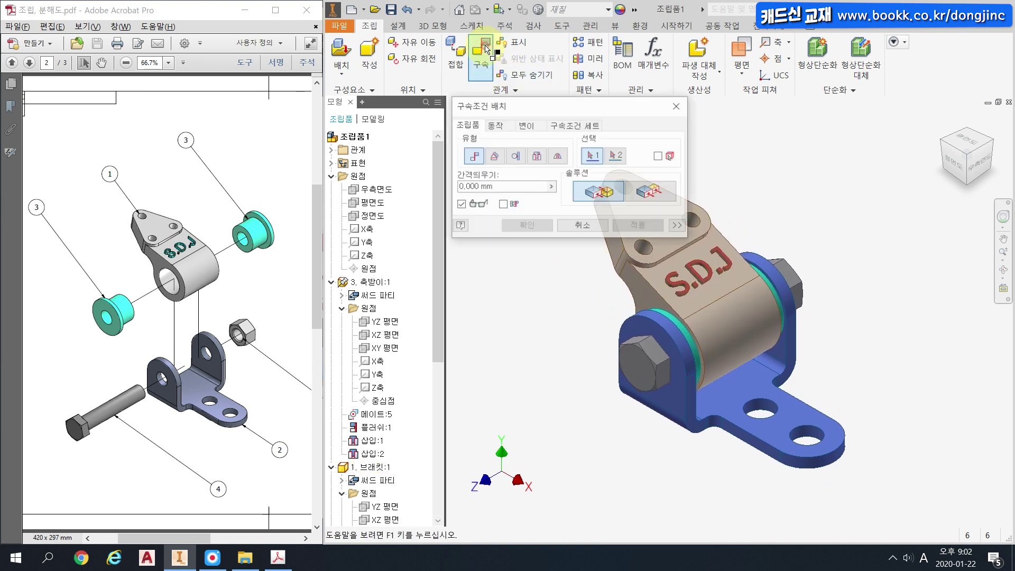
click(495, 156)
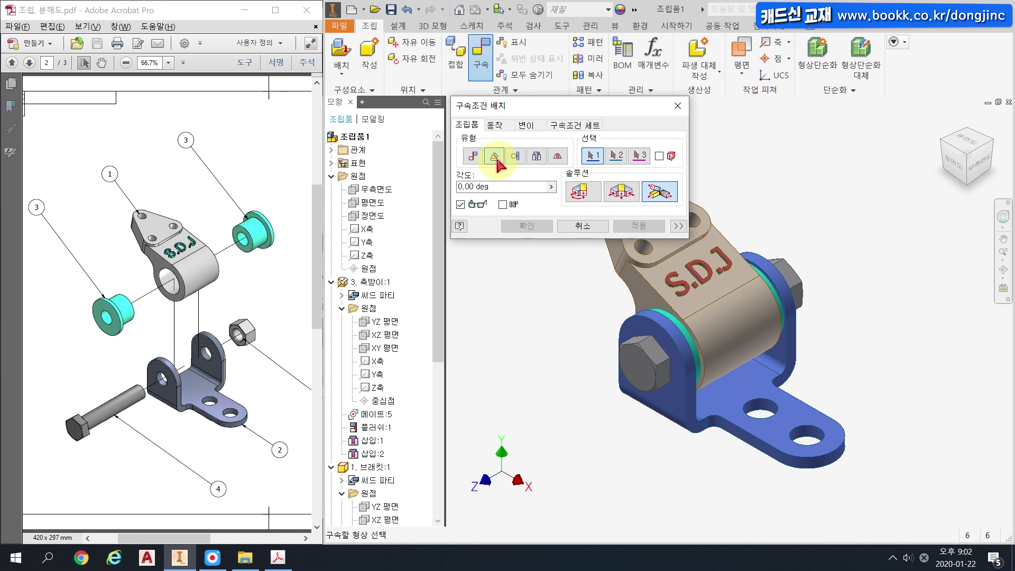
click(584, 196)
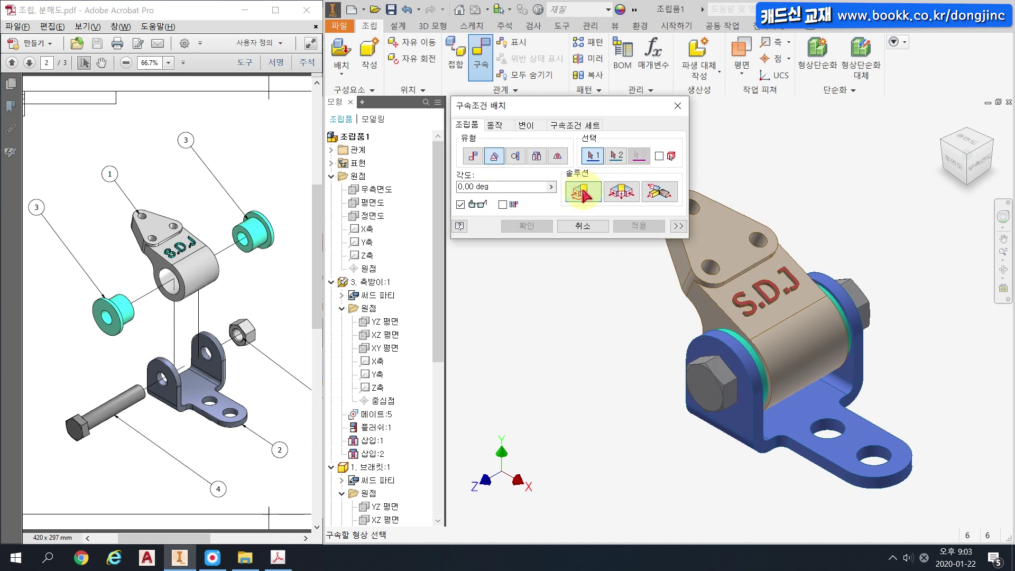
click(732, 236)
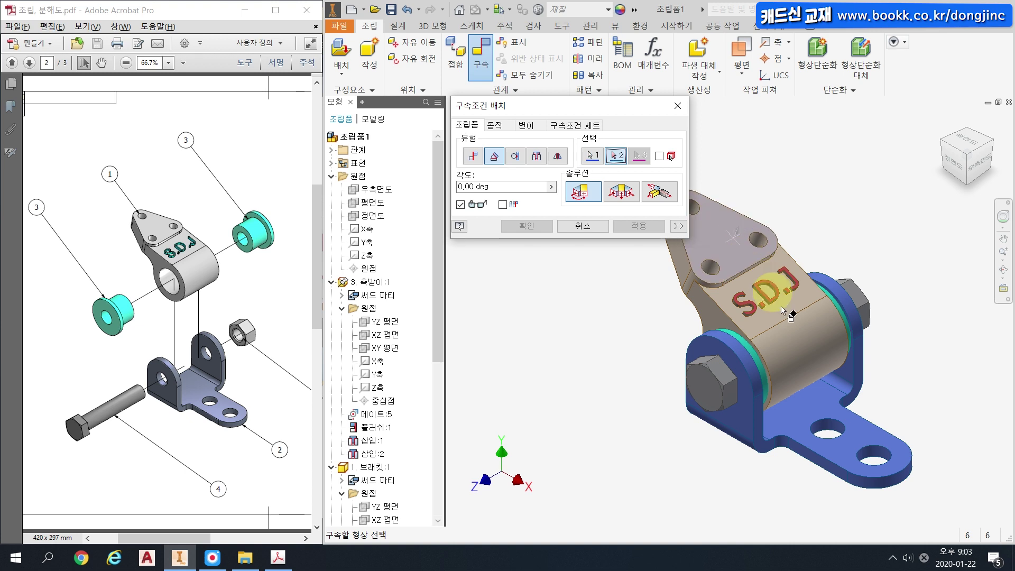
click(857, 437)
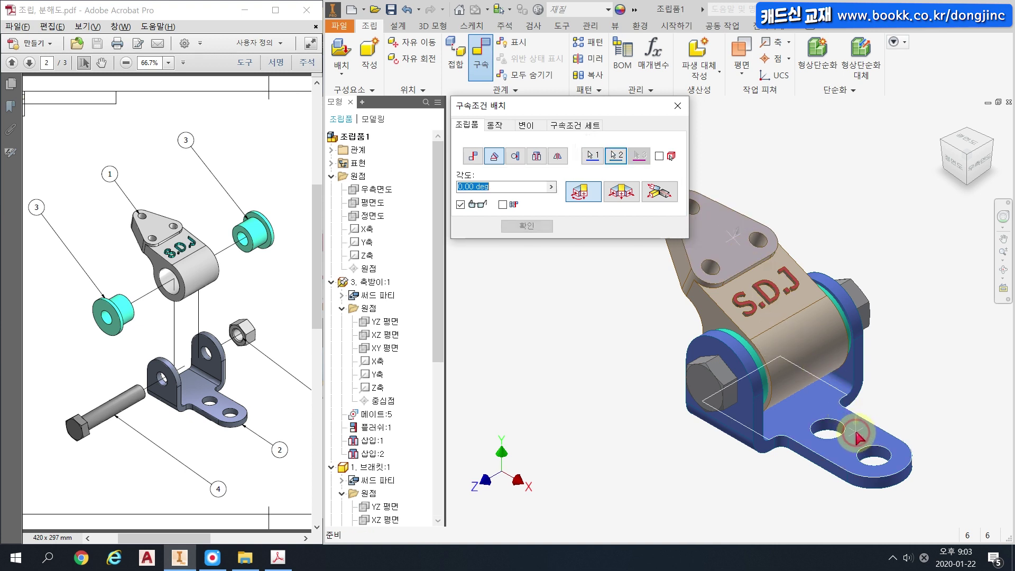
Set the angle between the bracket and the shaft support's base to 30 degrees and create the constraint.
click(955, 164)
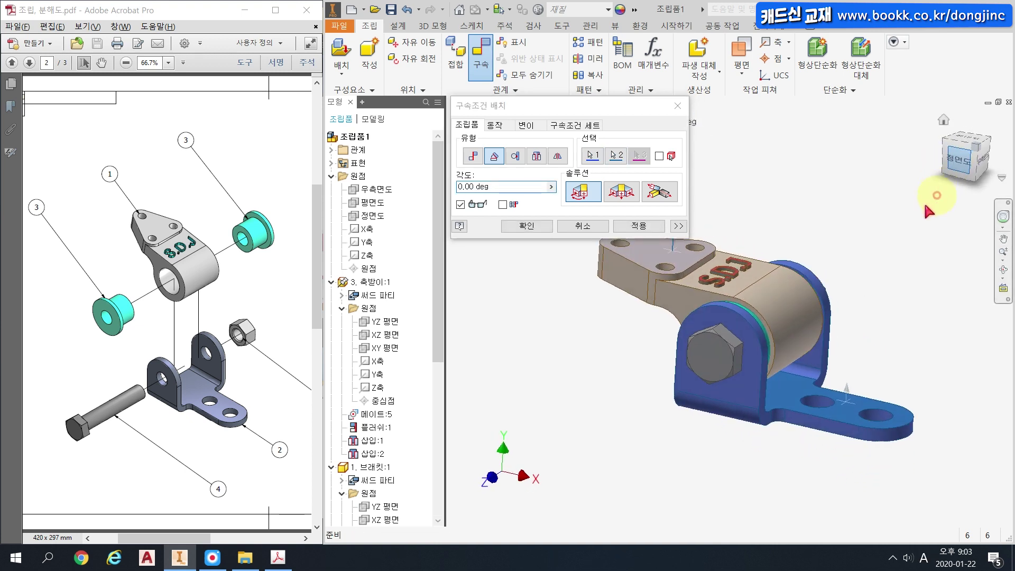
click(508, 188)
text(30)
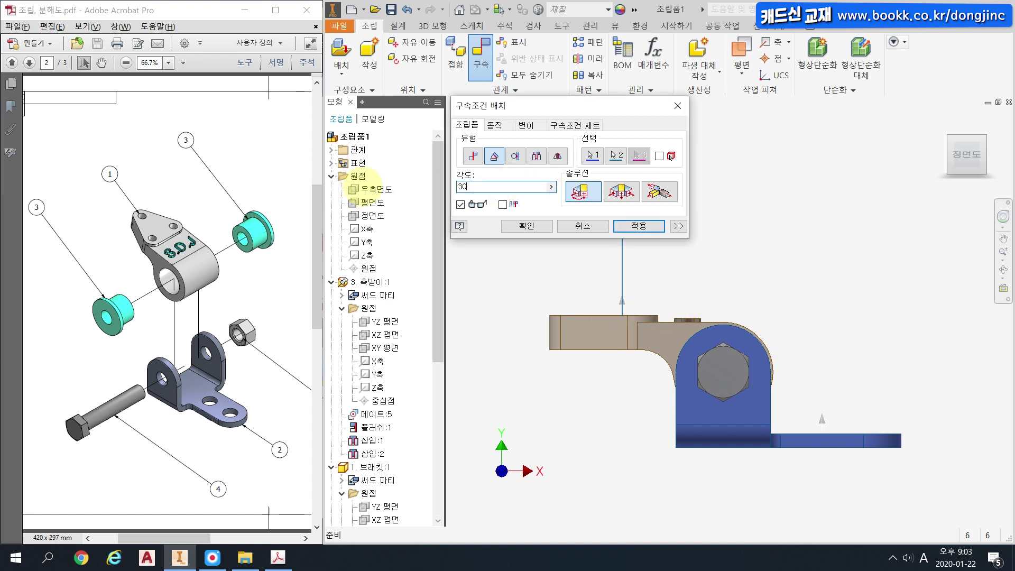
shift+middle_drag(894, 246, 861, 250)
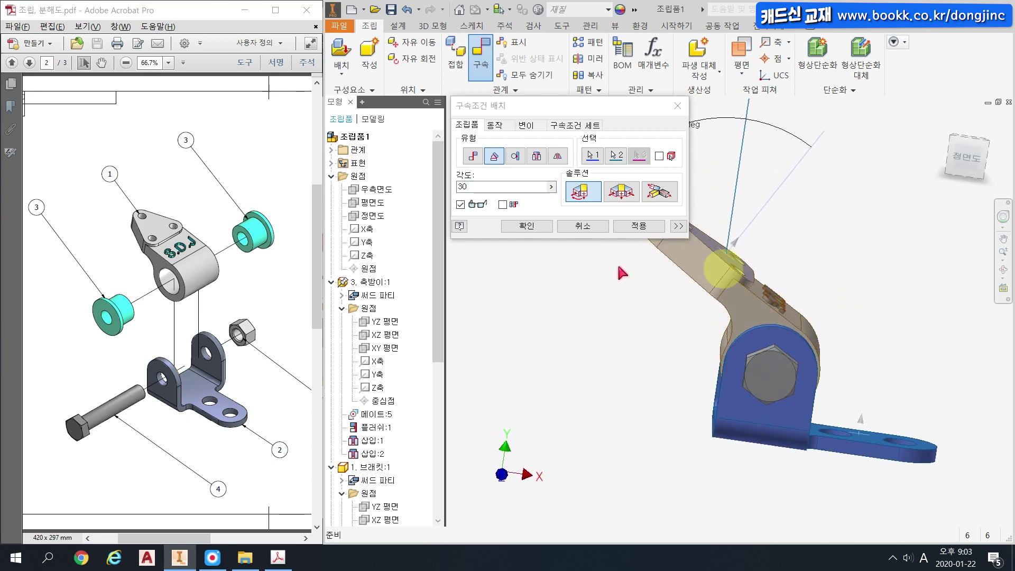
click(534, 226)
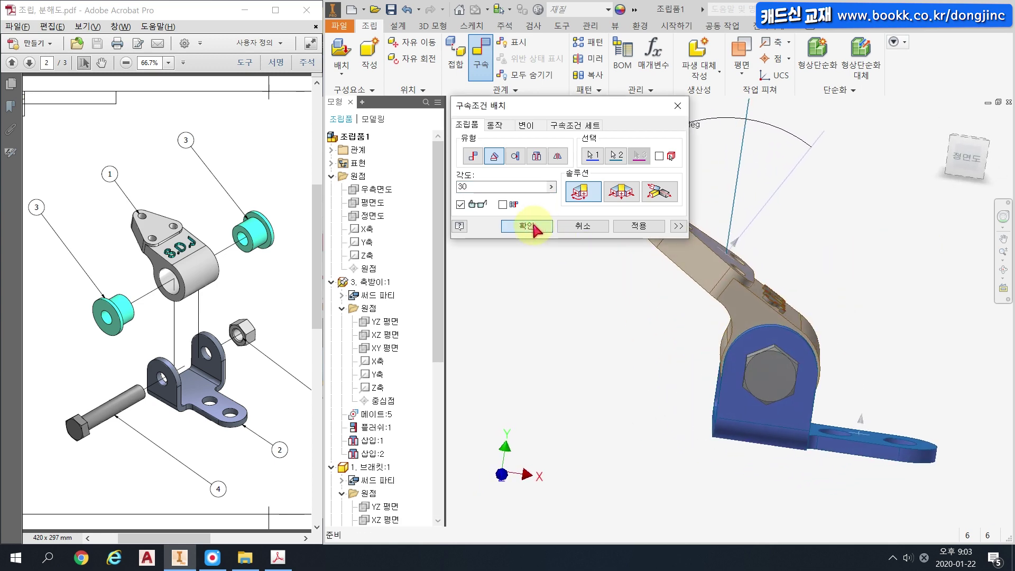
key(F6)
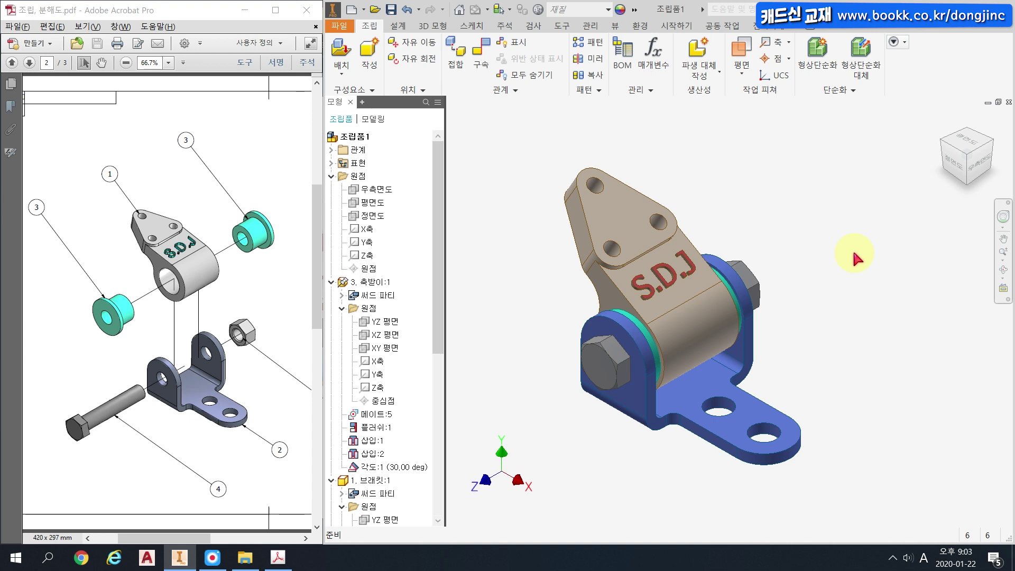
click(535, 25)
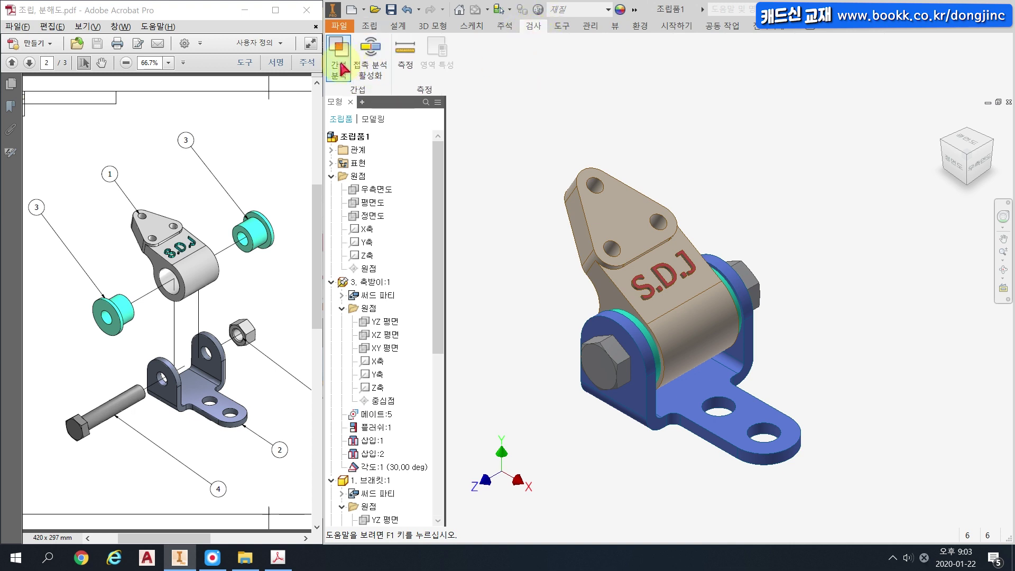
click(339, 67)
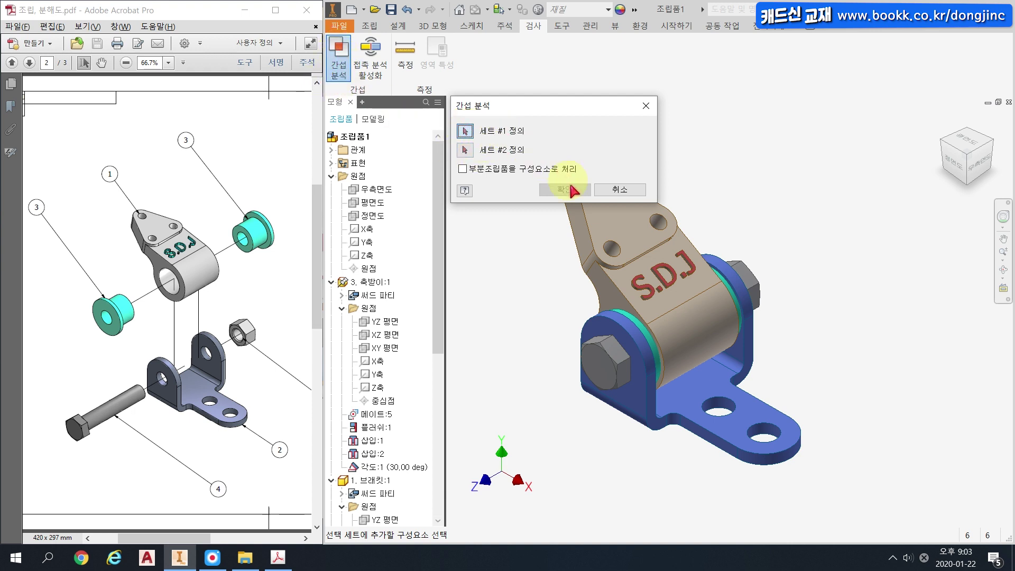
click(604, 235)
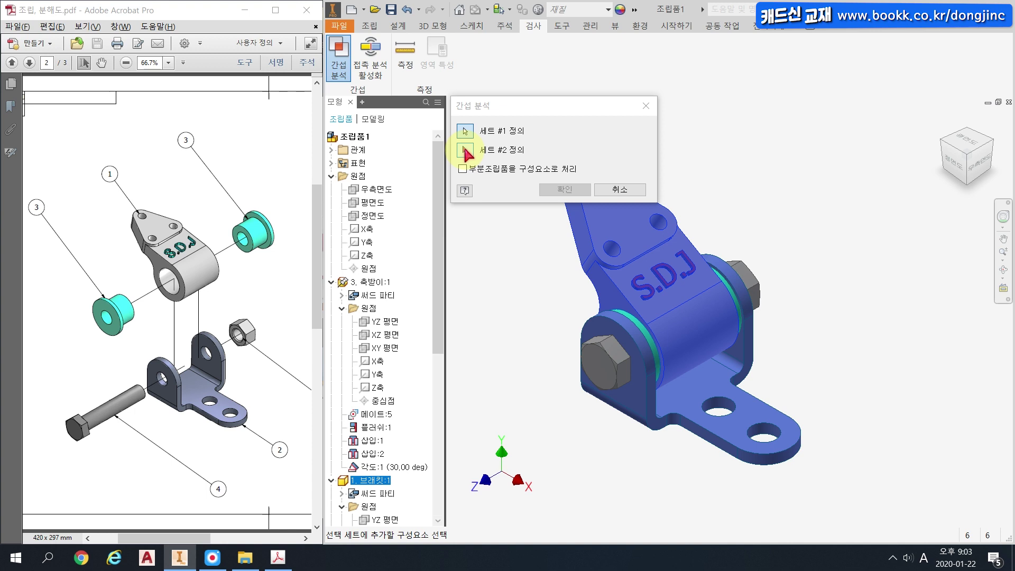
click(466, 150)
click(599, 341)
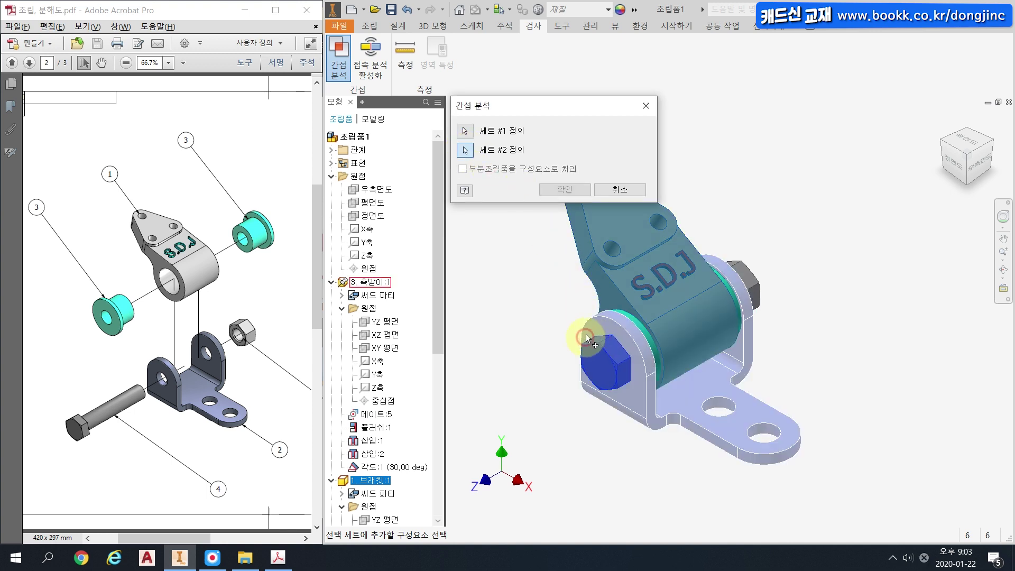
click(608, 192)
click(513, 169)
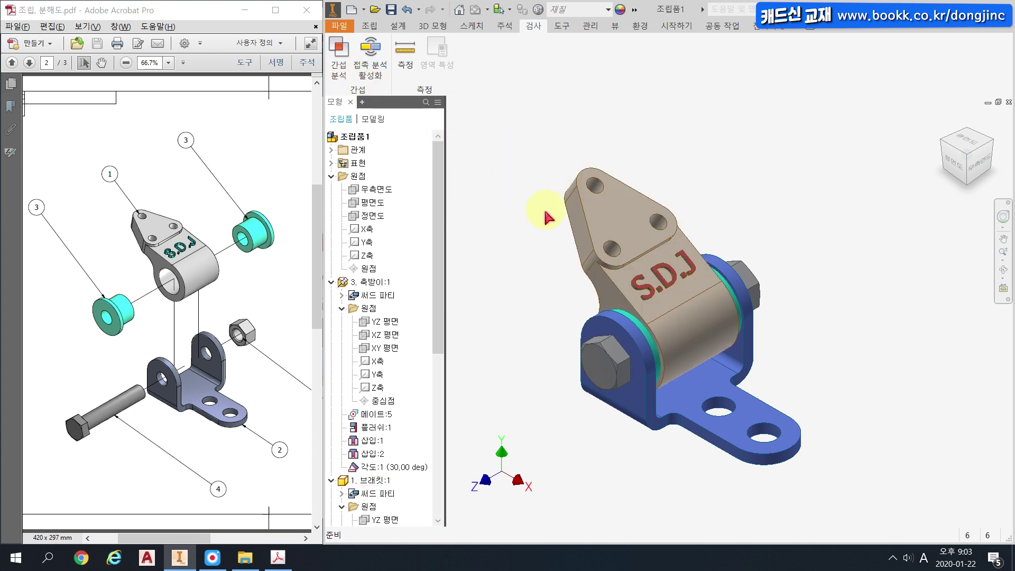
Run an interference analysis on all components of the assembly and expand the results to list the interfering part pairs.
scroll(545, 212, down, 3)
drag(830, 418, 481, 159)
drag(801, 392, 524, 138)
drag(793, 370, 528, 149)
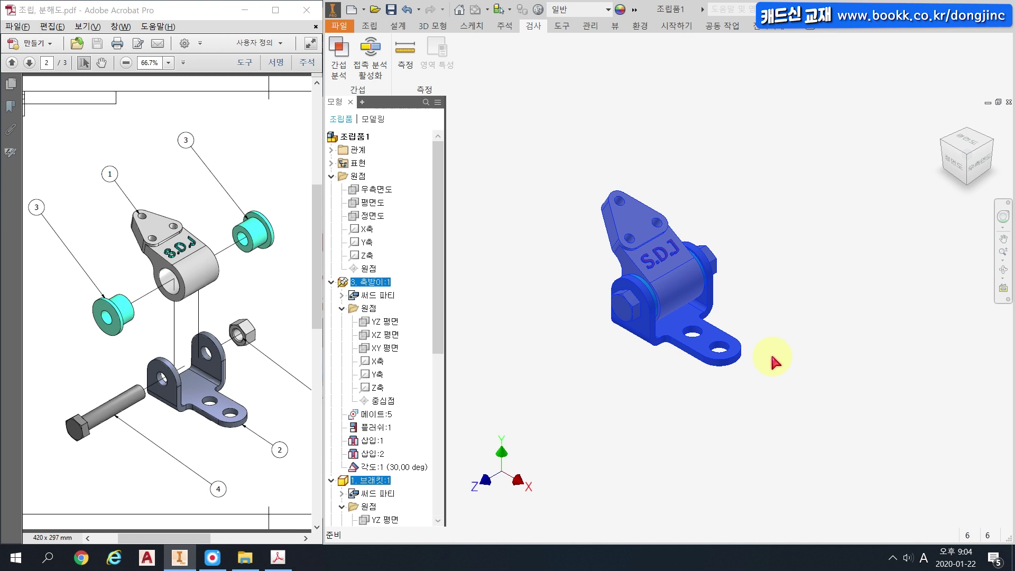
click(338, 55)
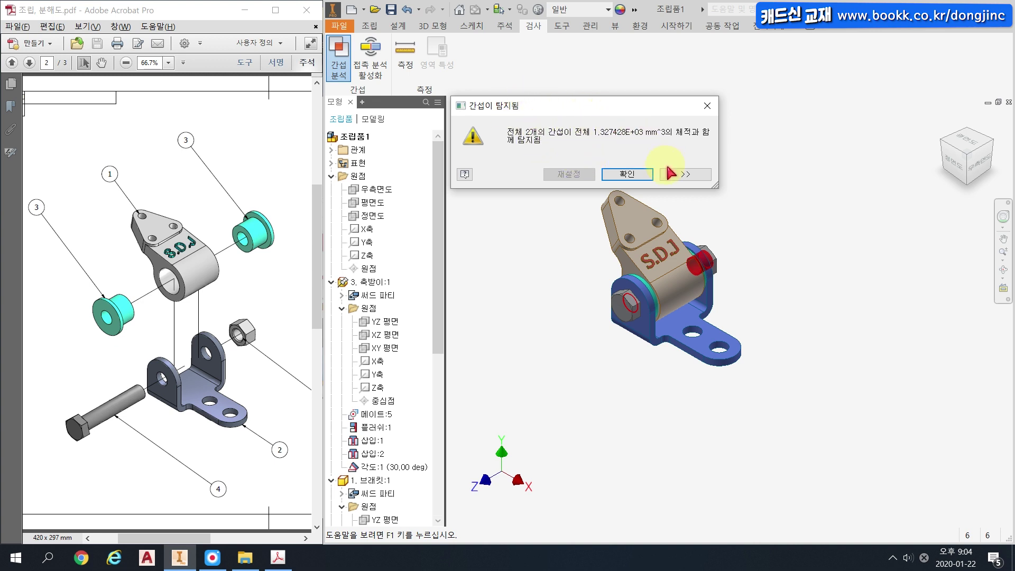
click(684, 175)
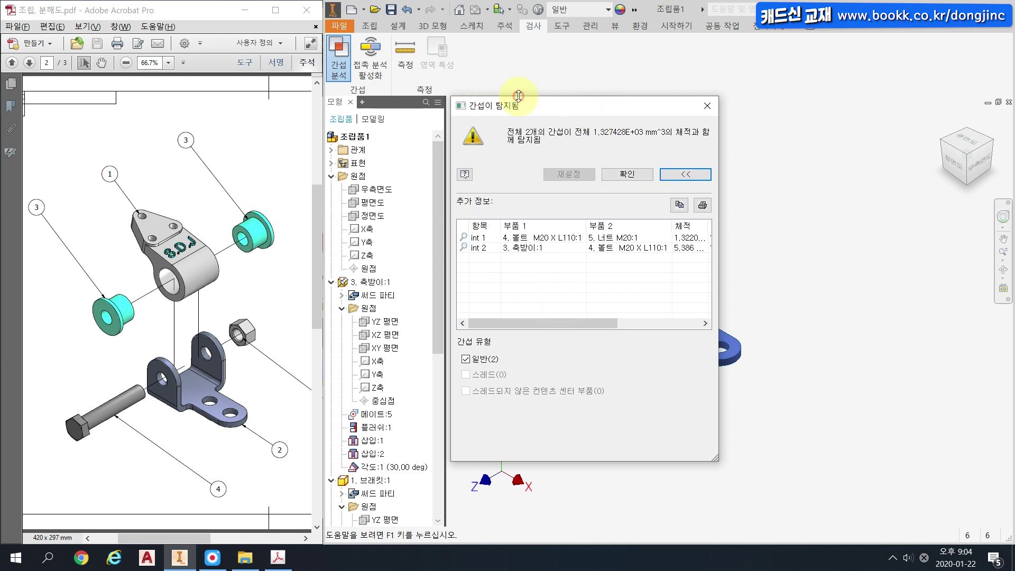
drag(534, 109, 412, 102)
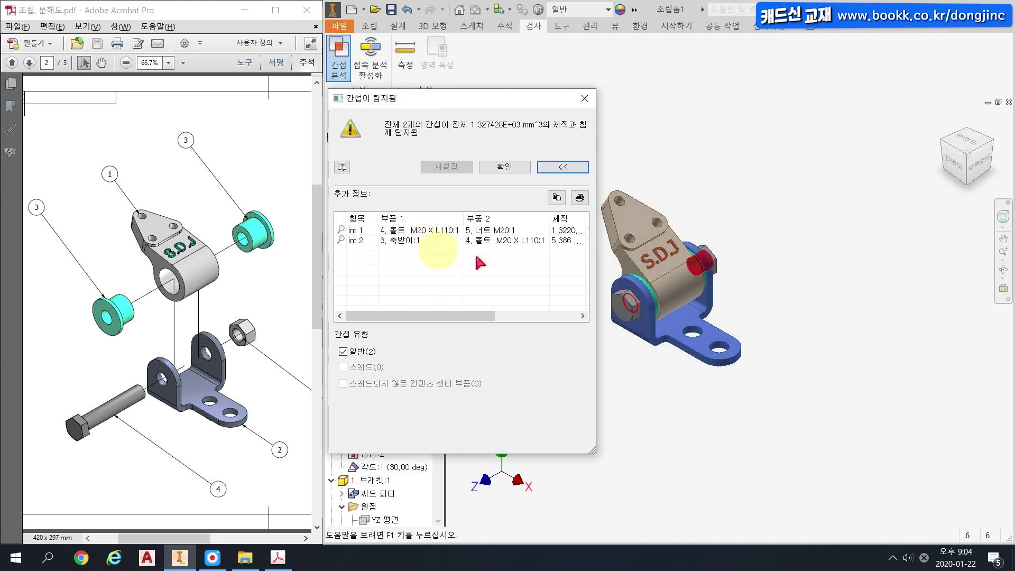
scroll(690, 321, up, 4)
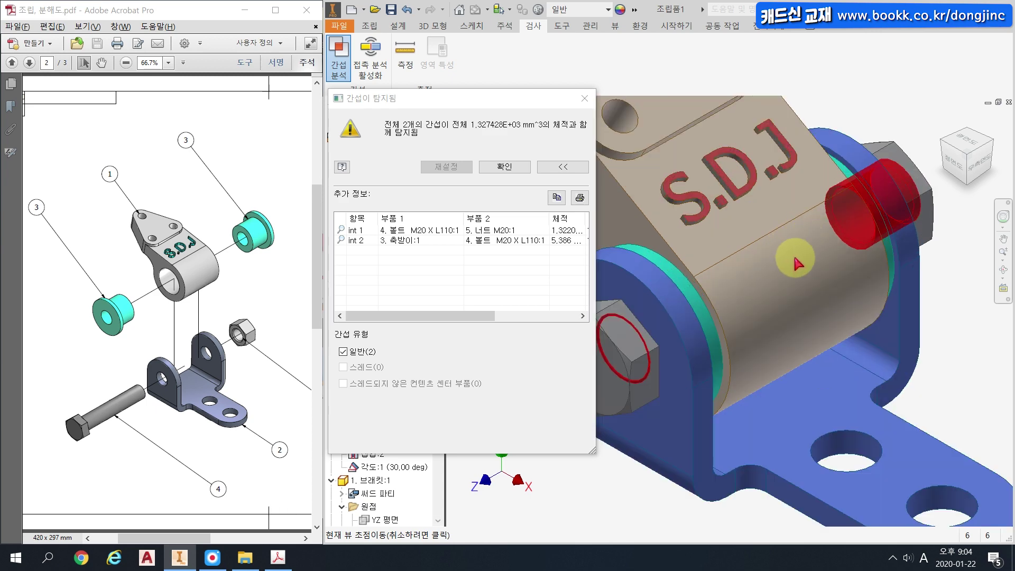
Minimise the PDF drawing, maximise the assembly window and examine the interference areas at the bolt and nut from the right side.
click(246, 10)
click(988, 6)
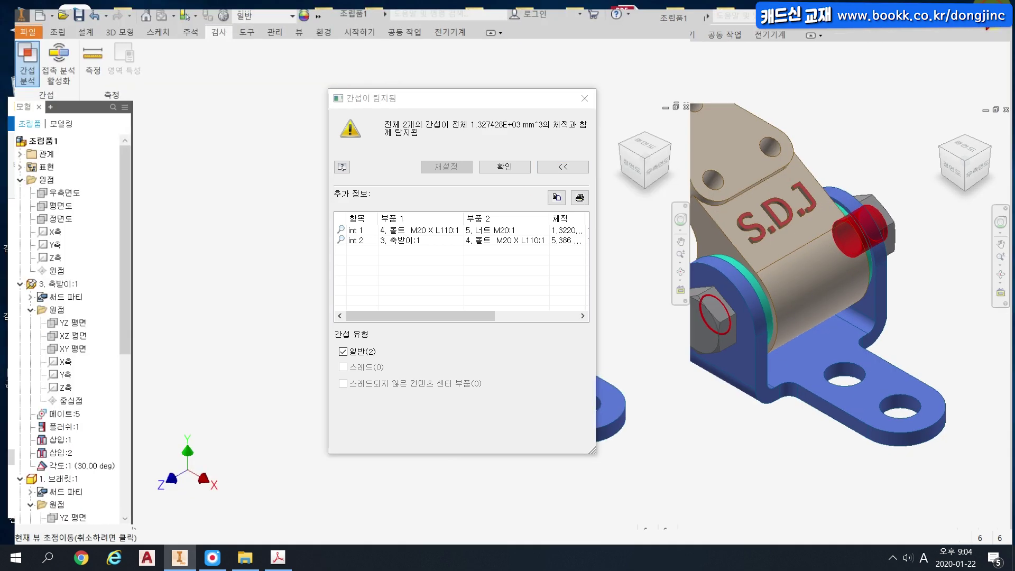
drag(440, 95, 237, 100)
click(983, 161)
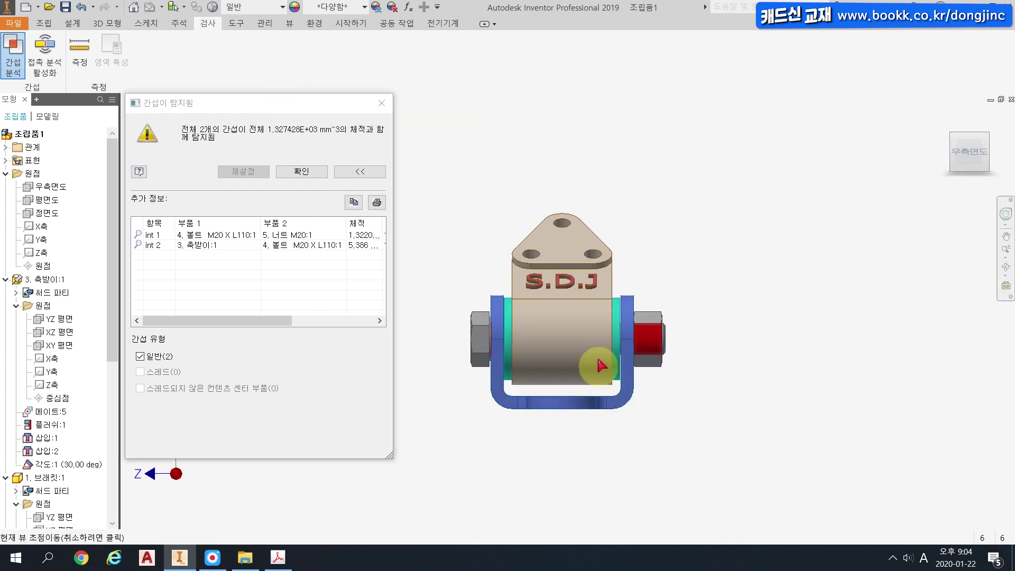
middle_drag(632, 320, 689, 332)
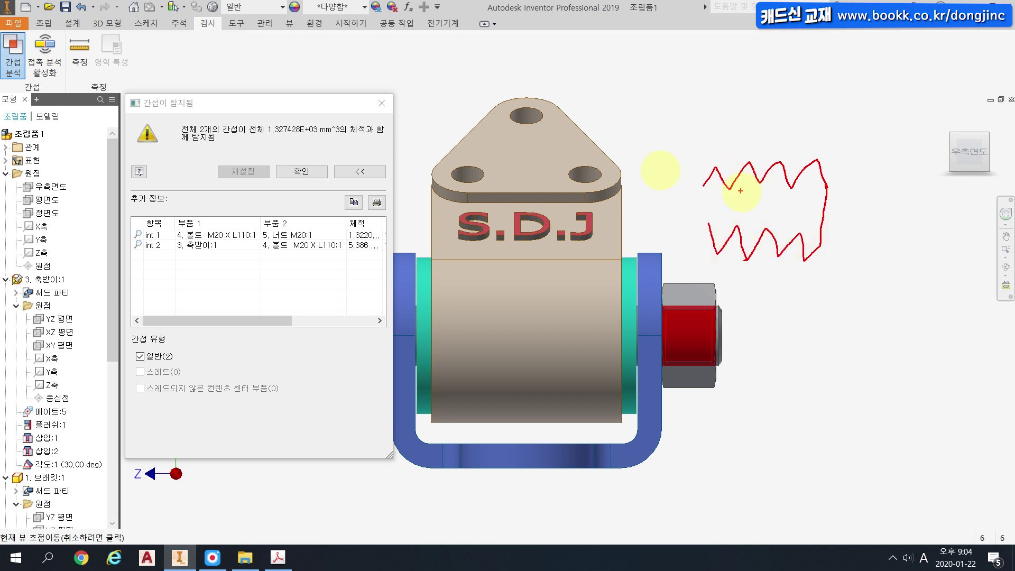
mouse_move(701, 166)
mouse_down()
mouse_move(771, 168)
mouse_move(698, 176)
mouse_move(796, 183)
mouse_up()
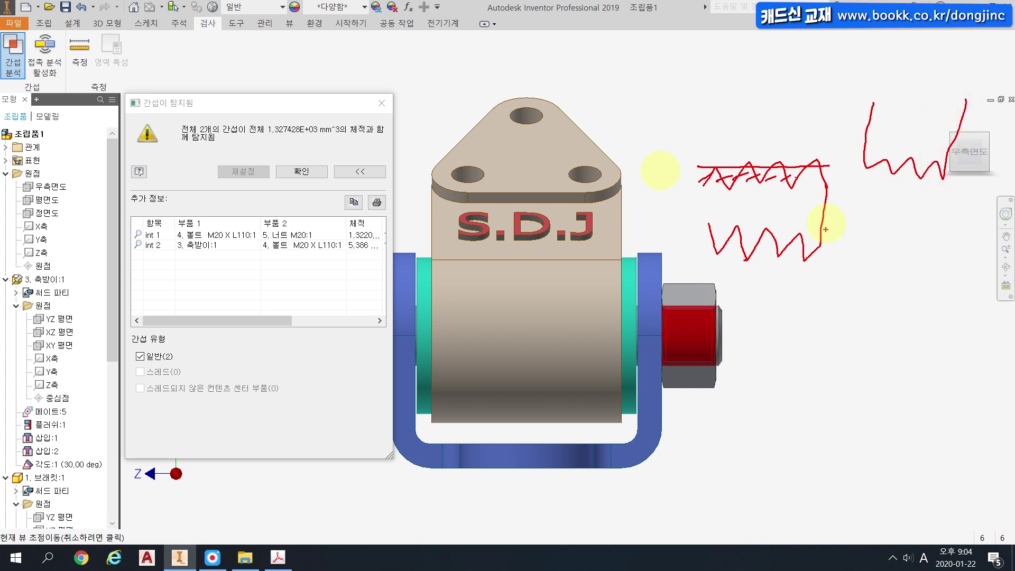
mouse_move(868, 248)
mouse_down()
mouse_move(903, 241)
mouse_move(855, 310)
mouse_up()
drag(859, 236, 923, 241)
mouse_move(875, 162)
mouse_down()
mouse_move(864, 160)
mouse_move(908, 168)
mouse_up()
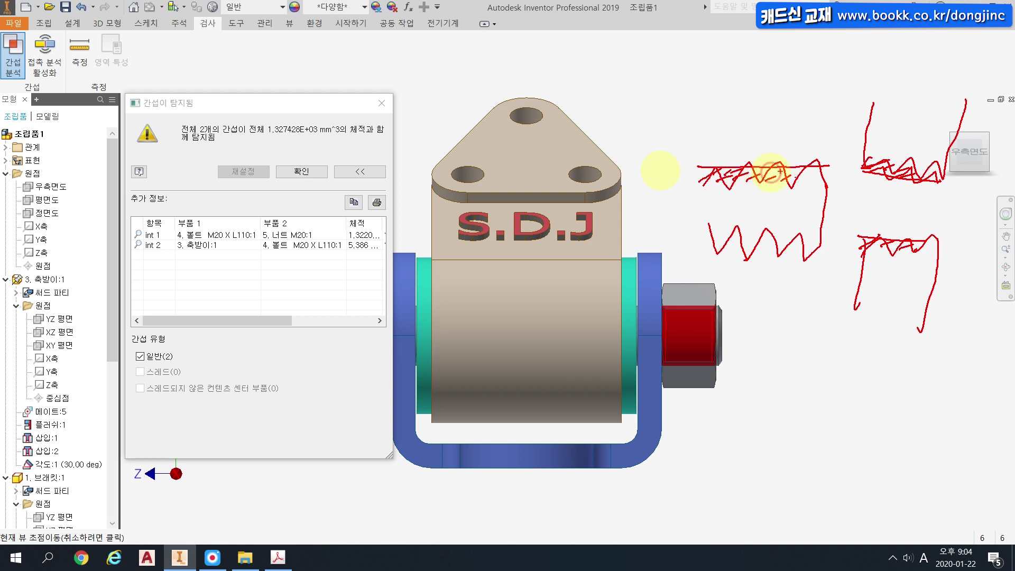
mouse_move(708, 163)
mouse_down()
mouse_move(821, 159)
mouse_move(914, 174)
mouse_up()
mouse_move(697, 182)
mouse_down()
mouse_move(947, 172)
mouse_move(792, 169)
mouse_up()
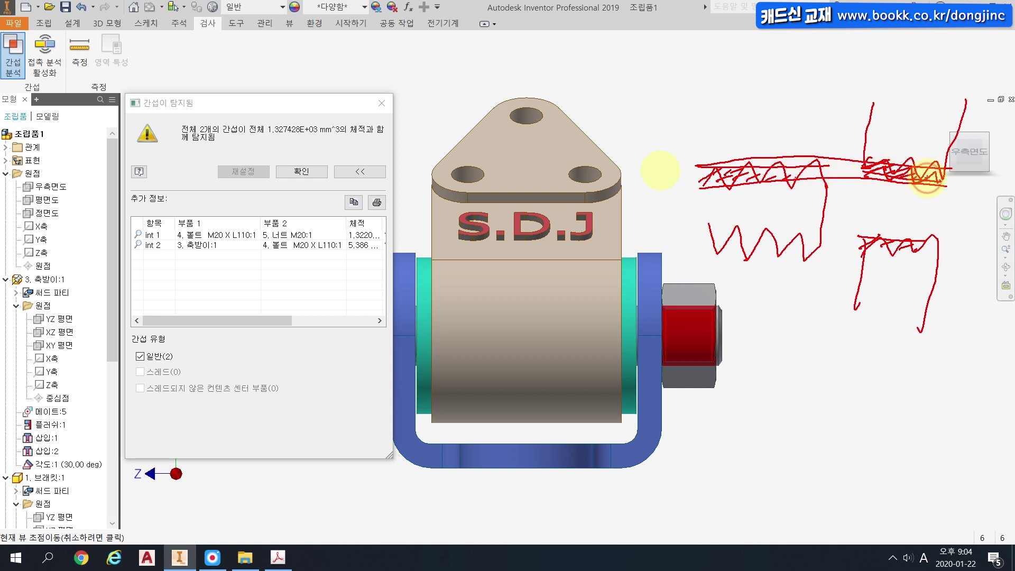
mouse_move(726, 180)
mouse_down()
mouse_move(820, 172)
mouse_move(762, 188)
mouse_up()
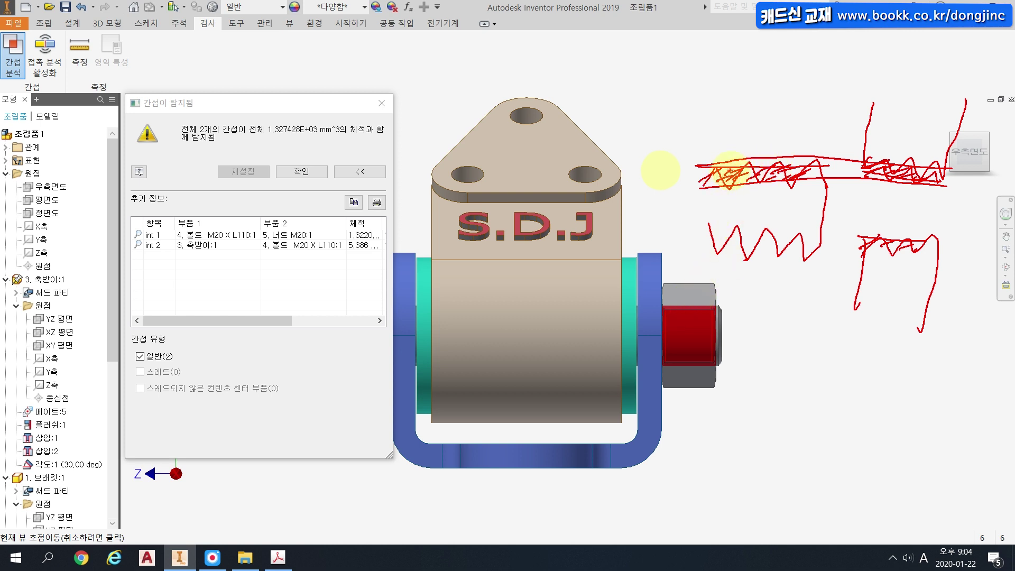
drag(722, 153, 801, 111)
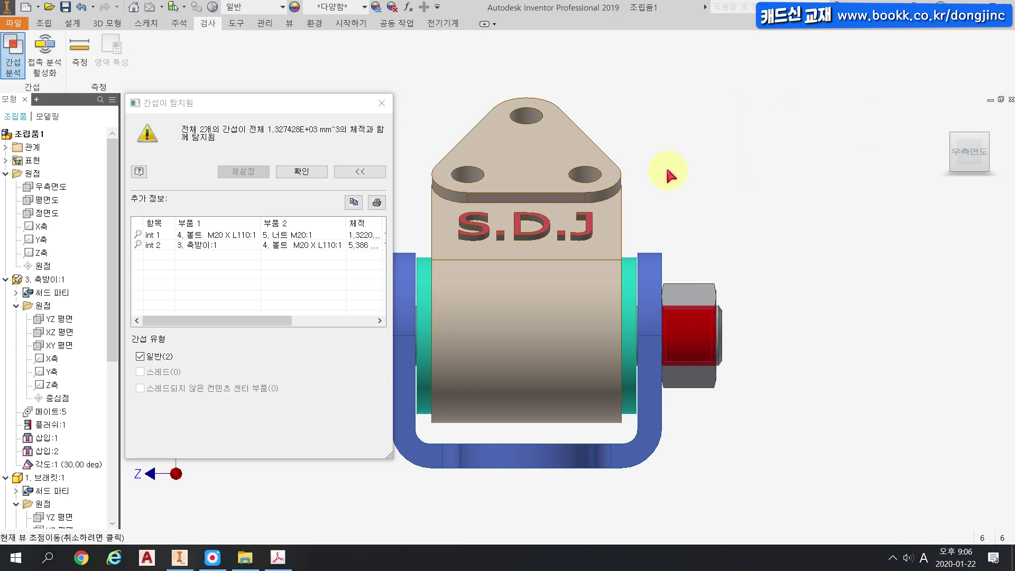
Rerun the interference analysis on the whole assembly, examine the bolt head against the support arm and close the results.
key(Escape)
middle_drag(669, 227, 791, 219)
click(422, 346)
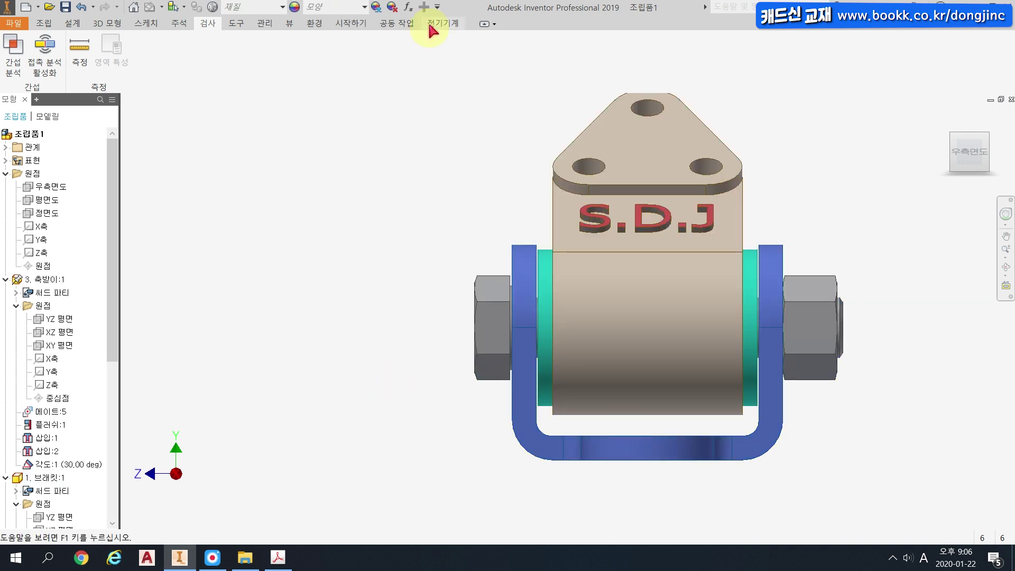
scroll(879, 517, down, 3)
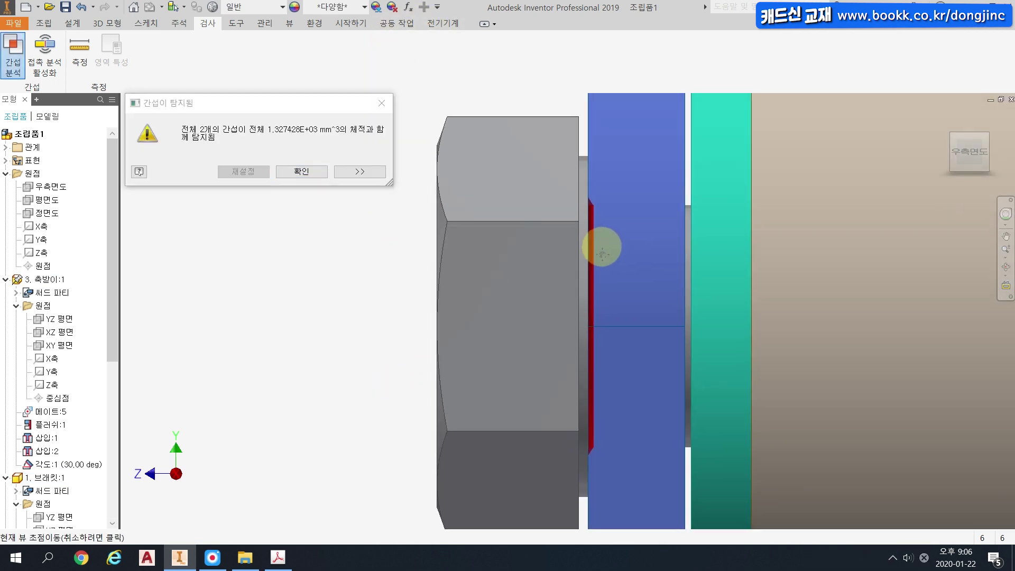
scroll(582, 260, down, 2)
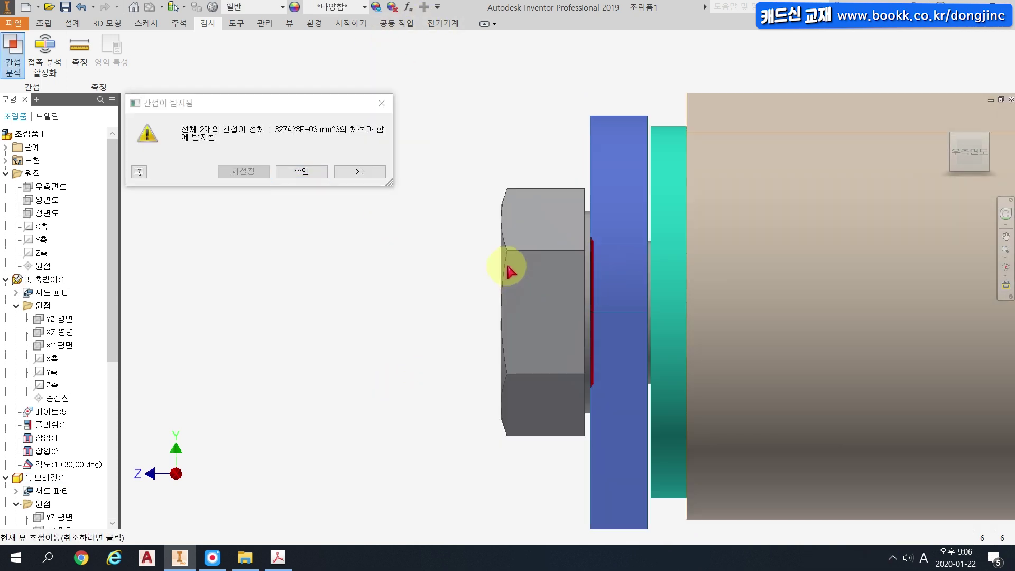
click(381, 104)
scroll(582, 233, down, 5)
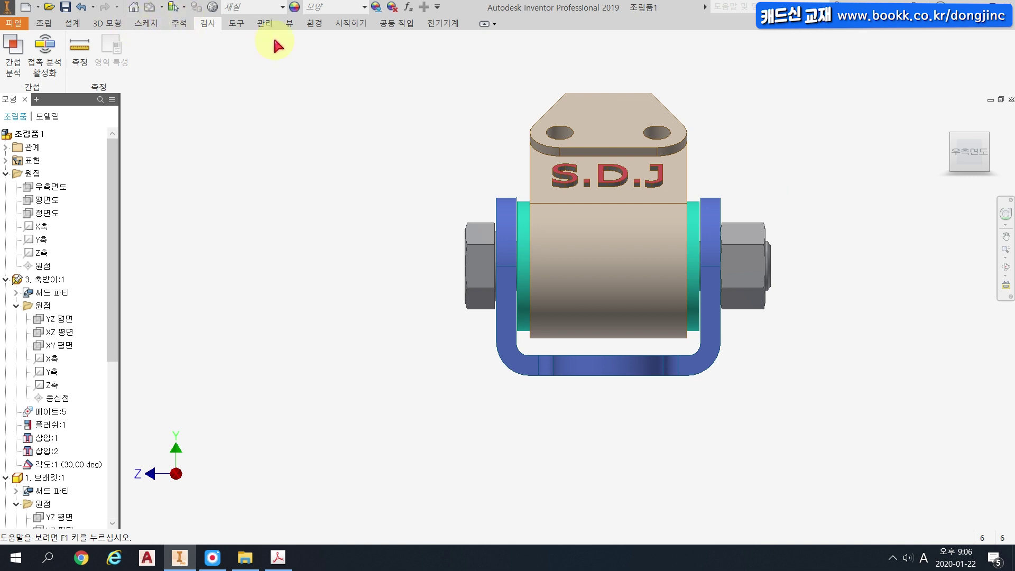
Switch the assembly to the wireframe visual style and examine the contact between the bolt head and the support arm.
click(290, 23)
click(157, 75)
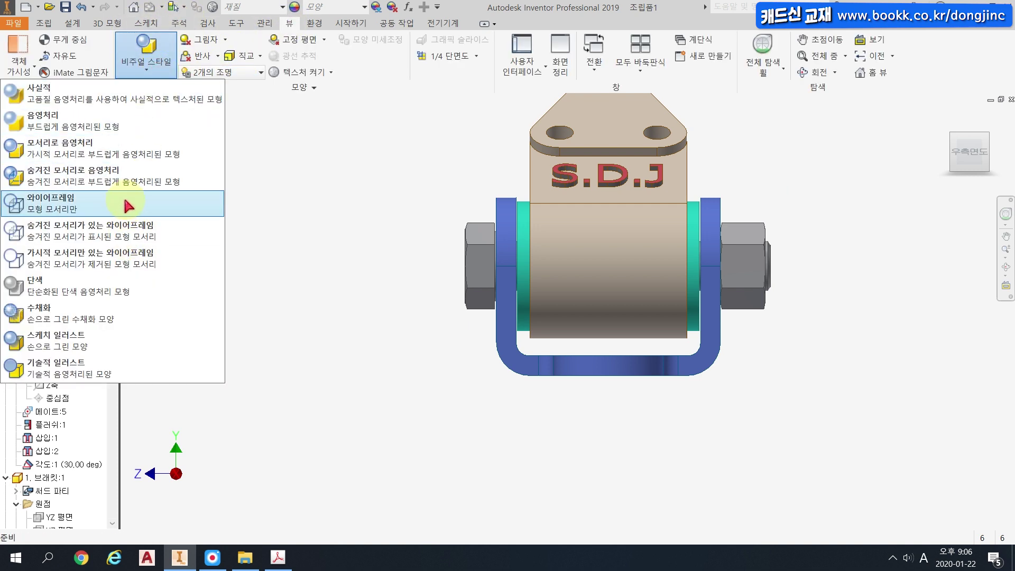
click(125, 207)
scroll(499, 274, up, 5)
scroll(499, 274, up, 3)
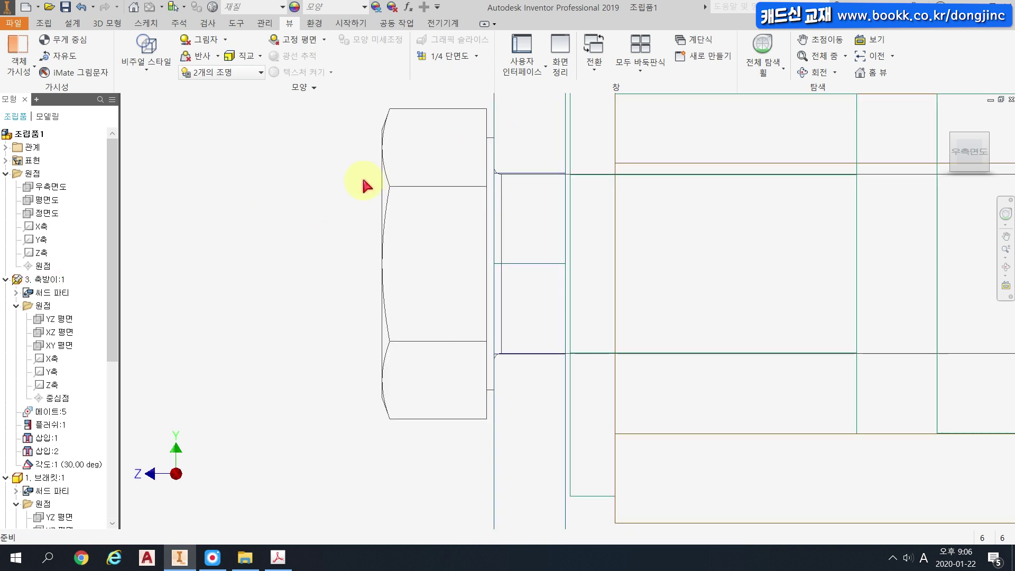
scroll(365, 186, down, 3)
Restore the shaded-with-edges visual style and return to the home view.
click(143, 51)
click(168, 147)
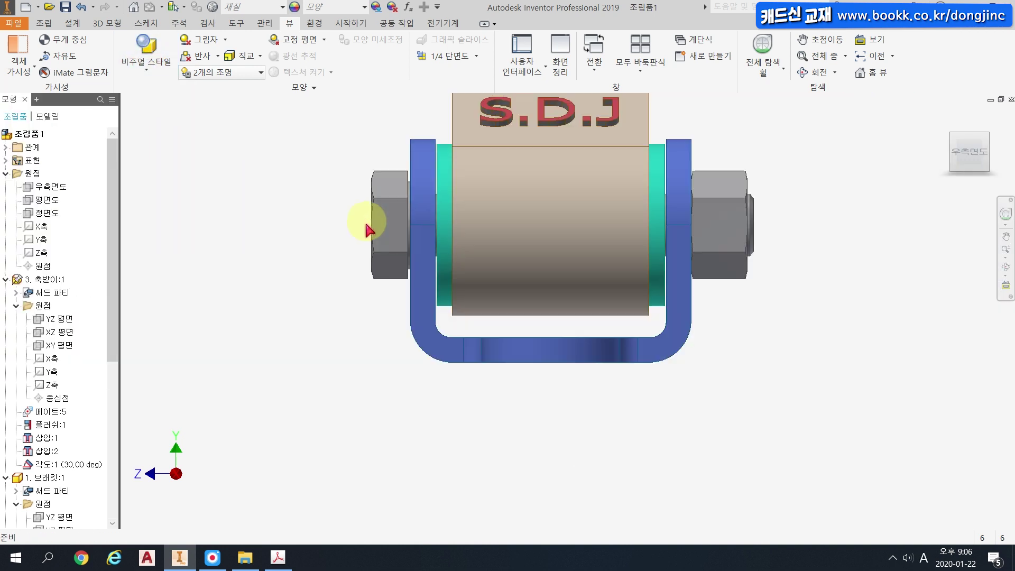
key(F6)
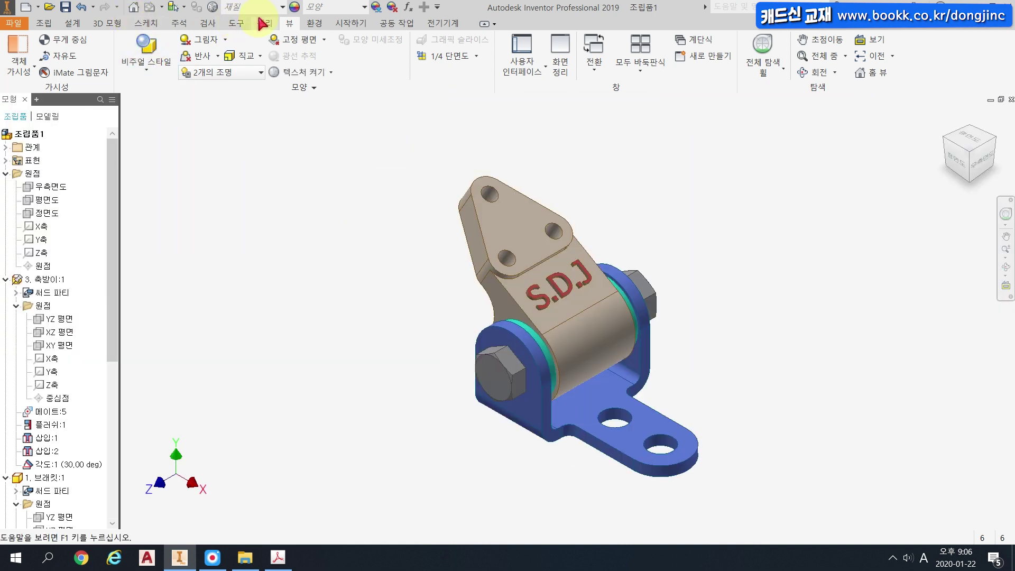
Create a half section view through the bolt axis at a -30 mm offset from the shaft support's side face and examine the bolt-head contact.
click(477, 56)
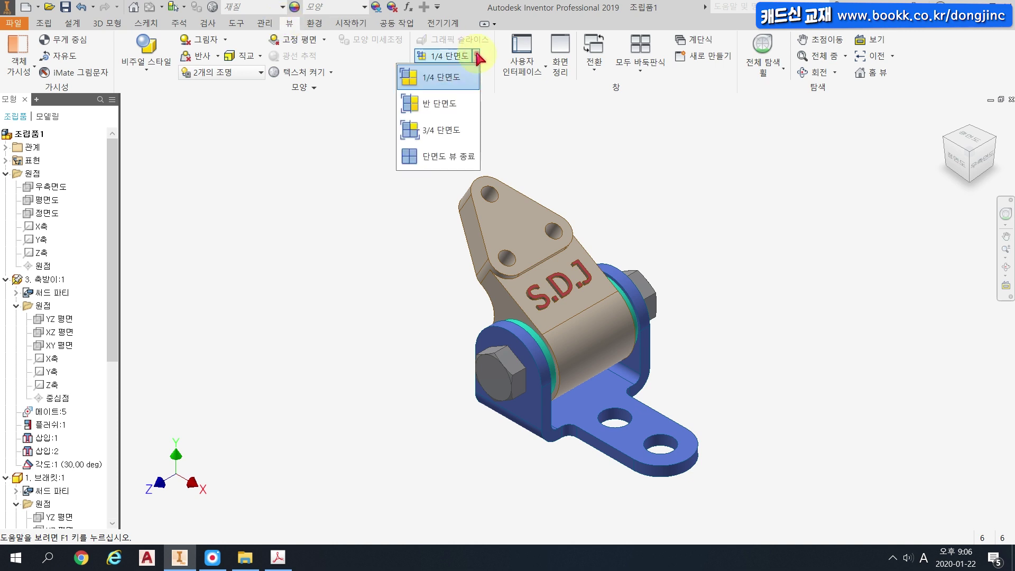
click(442, 106)
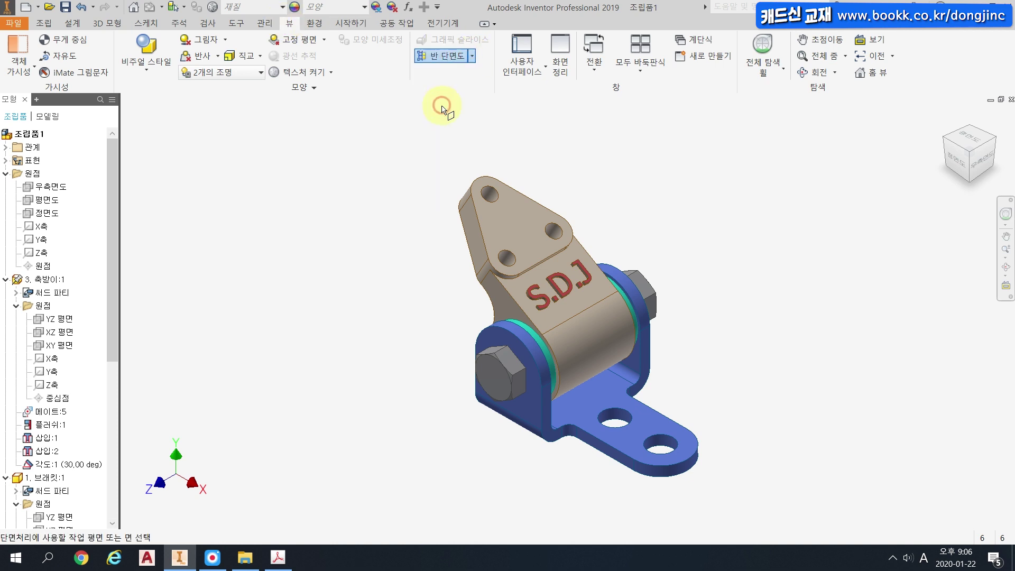
scroll(549, 394, up, 3)
click(551, 412)
drag(548, 409, 478, 372)
scroll(451, 357, up, 2)
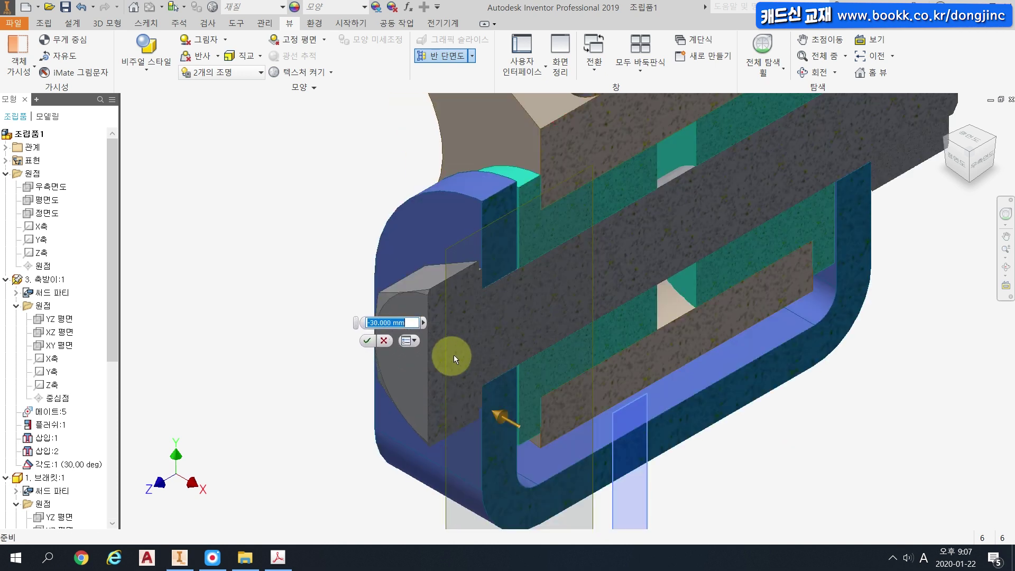
scroll(468, 278, up, 3)
scroll(447, 257, up, 2)
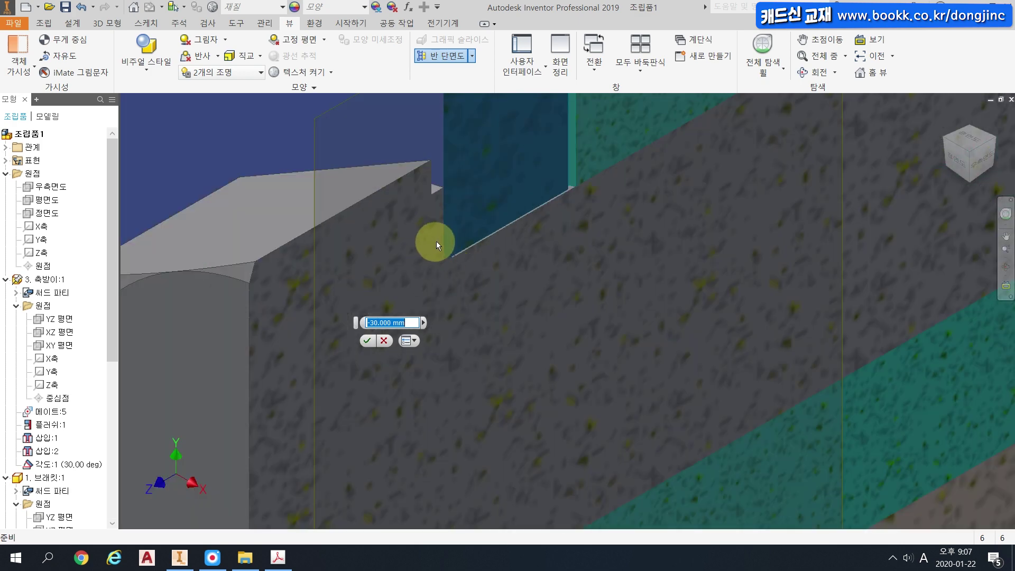
click(367, 340)
scroll(370, 340, down, 6)
Select the shaft support, bracket, both bushings, nut and bolt together.
drag(706, 506, 250, 102)
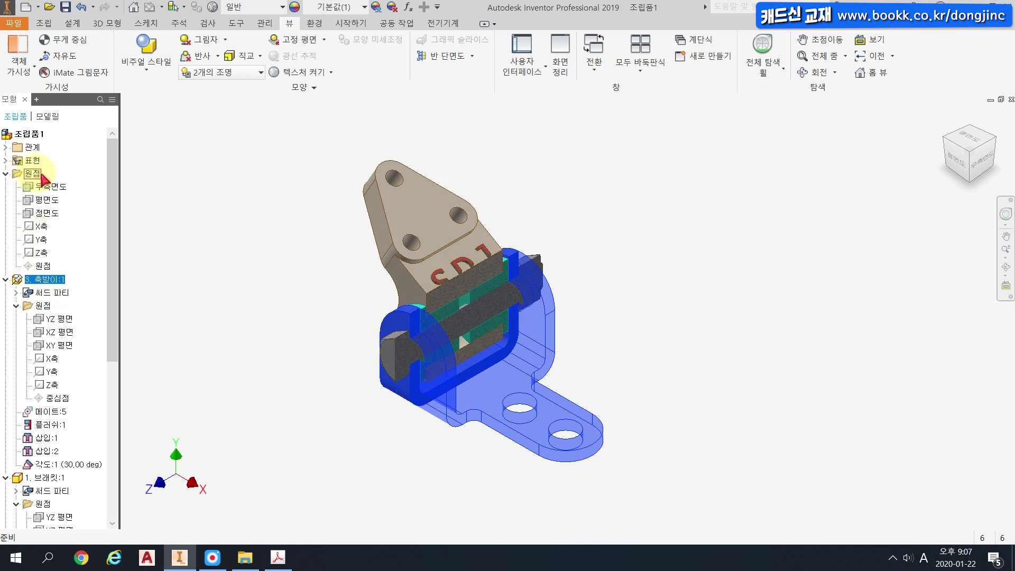
ctrl+click(49, 478)
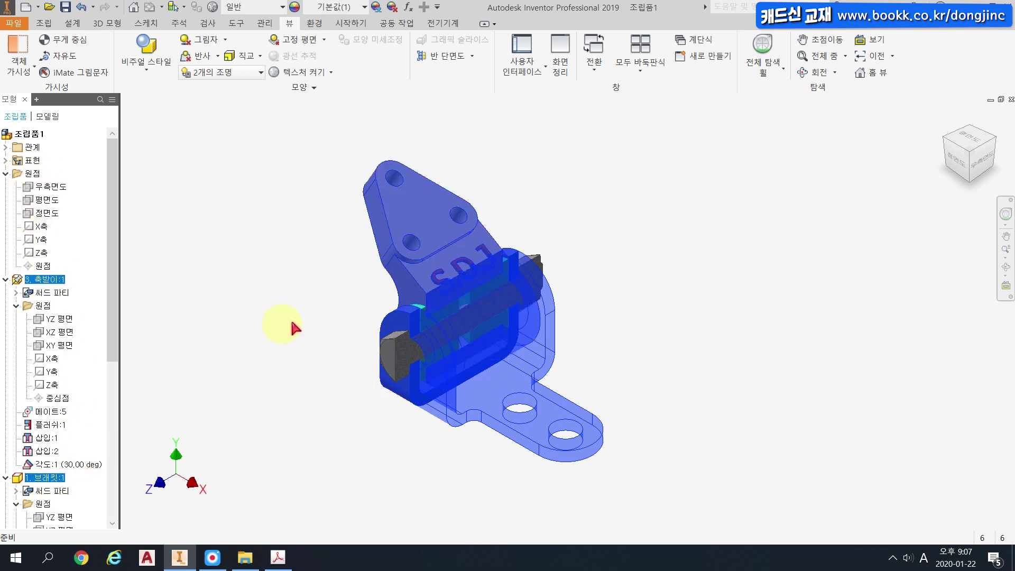
scroll(283, 361, up, 5)
scroll(64, 476, down, 7)
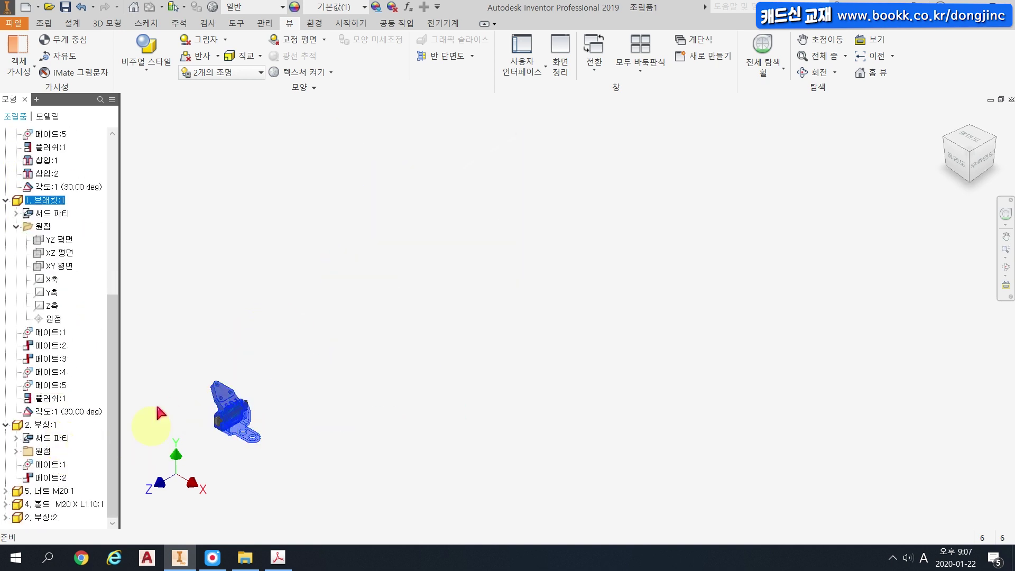
shift+click(36, 518)
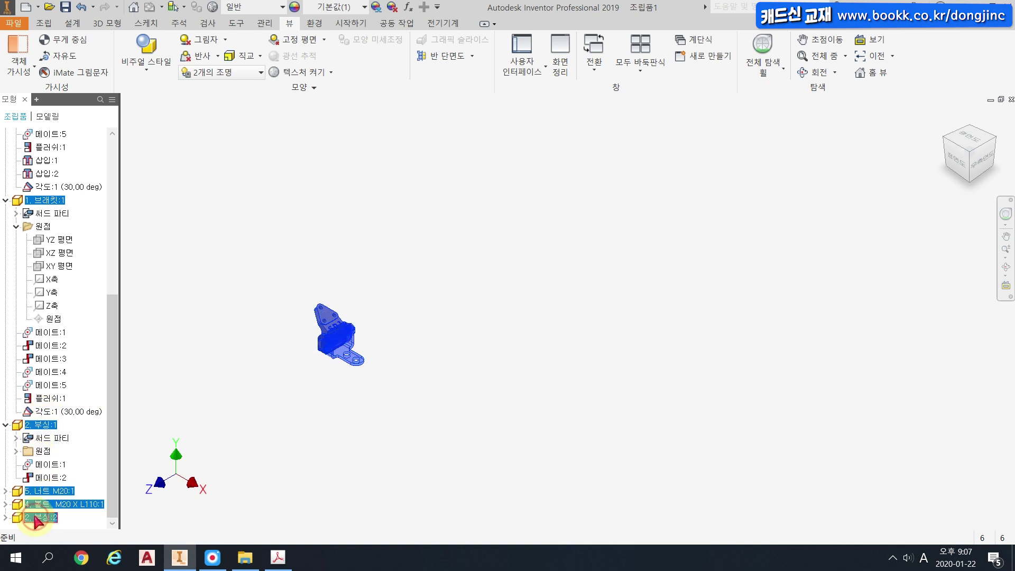
scroll(389, 340, down, 5)
middle_drag(217, 336, 521, 323)
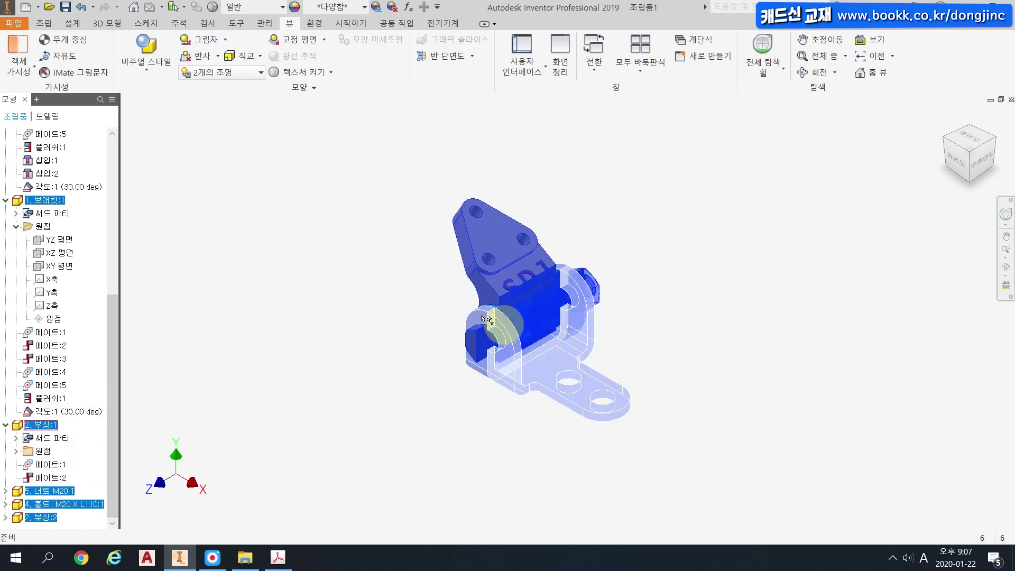
scroll(508, 315, down, 3)
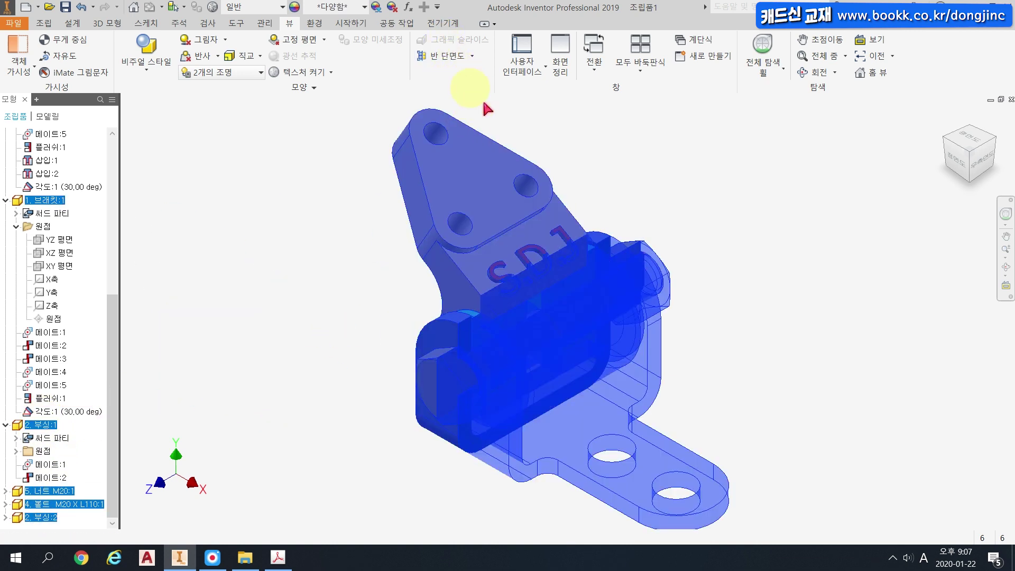
scroll(644, 402, up, 3)
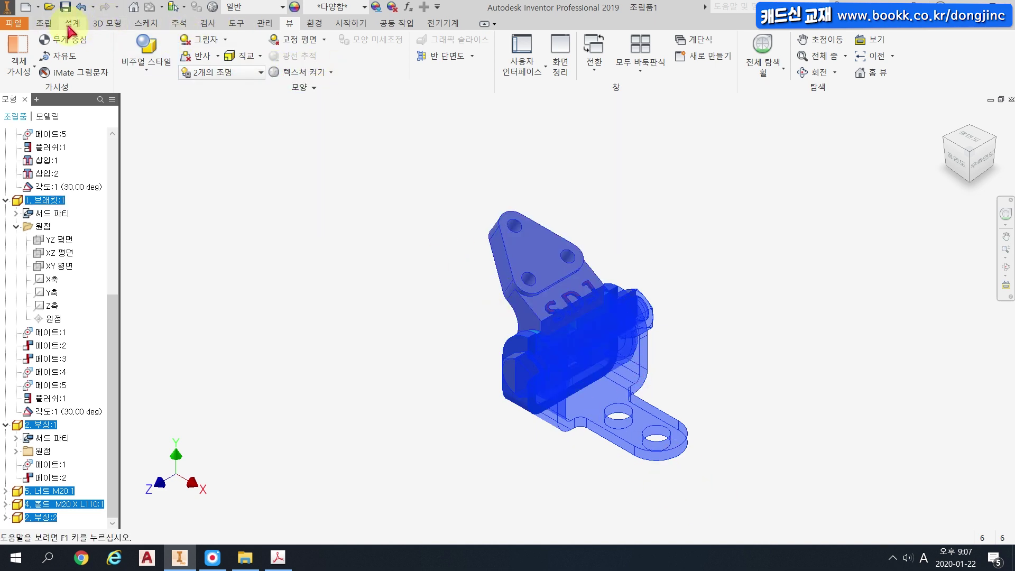
Run an interference analysis on the selected components, examine the sectioned bolt-head interference from the right side and close the results.
click(208, 23)
click(13, 53)
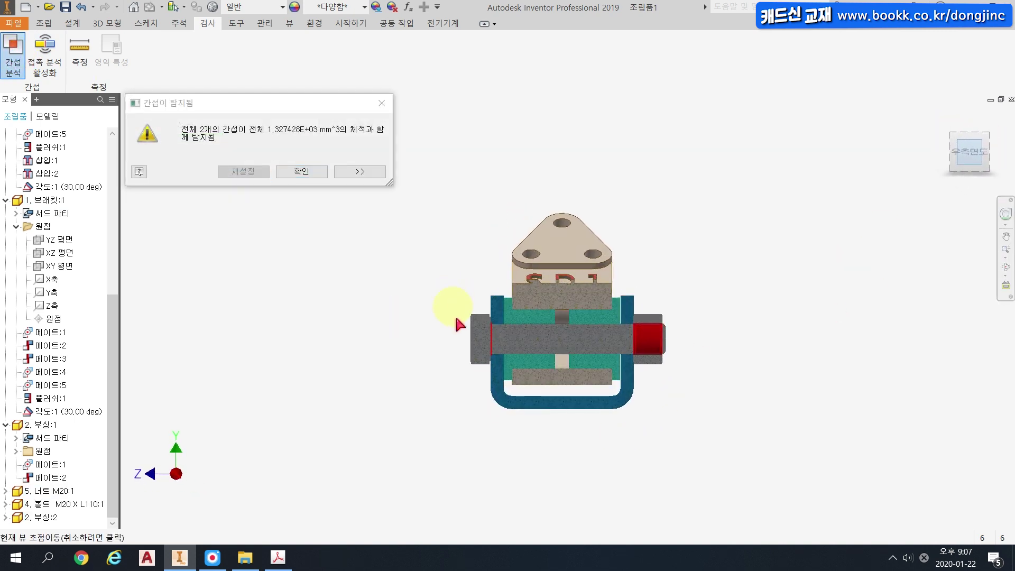
scroll(483, 359, up, 10)
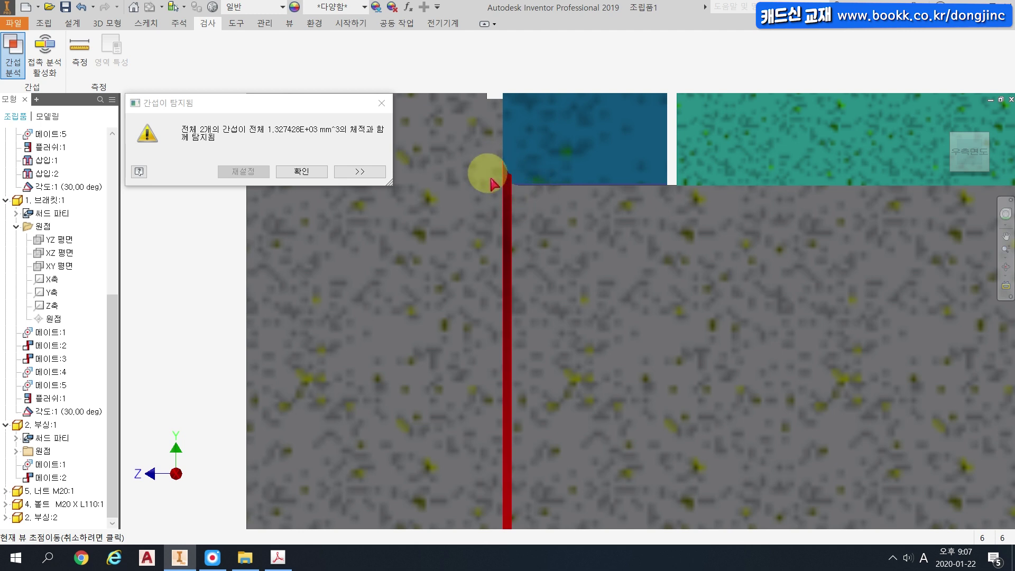
scroll(510, 248, down, 3)
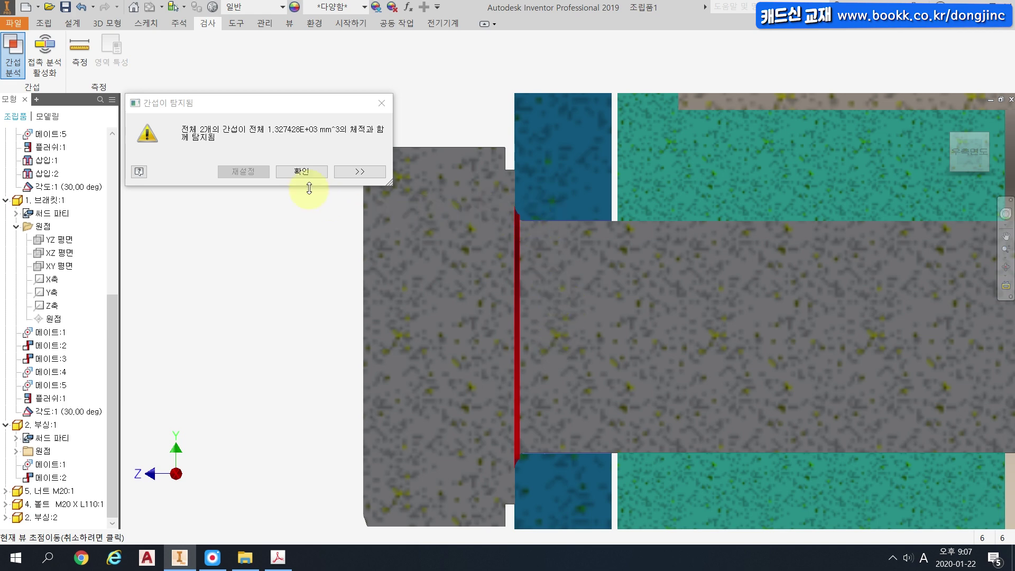
click(320, 170)
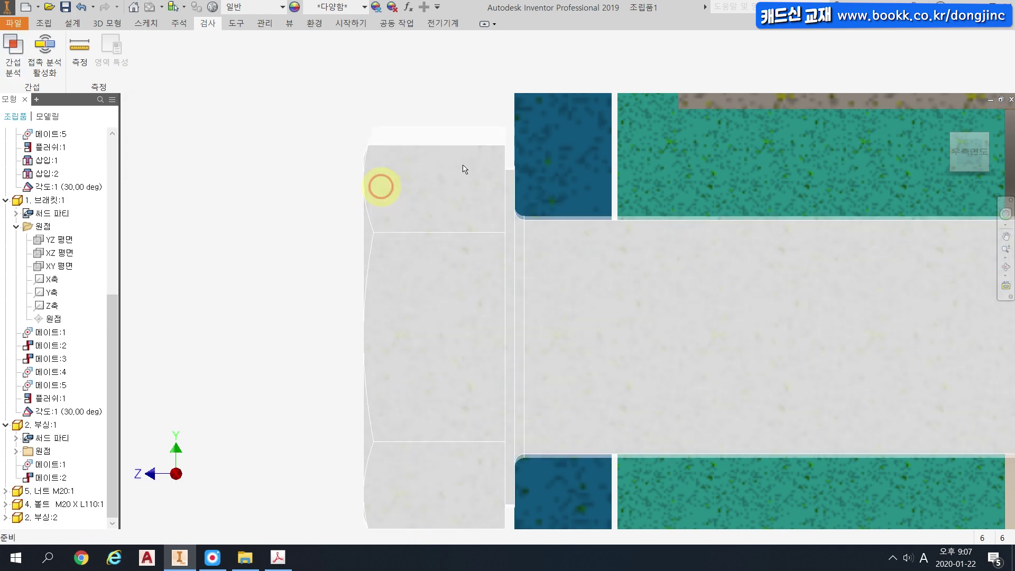
Return to the isometric view and end the half section view.
click(947, 120)
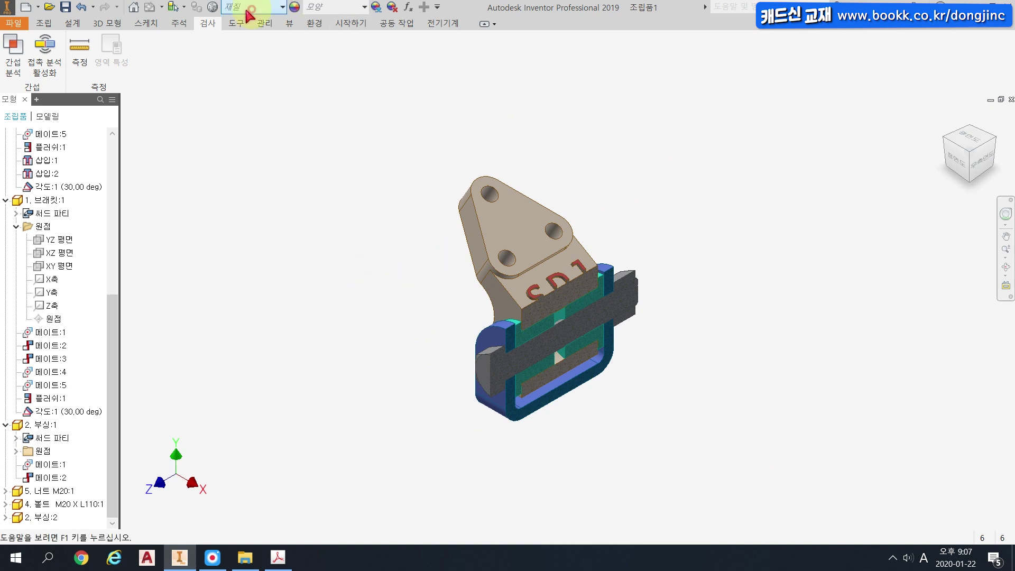
click(292, 24)
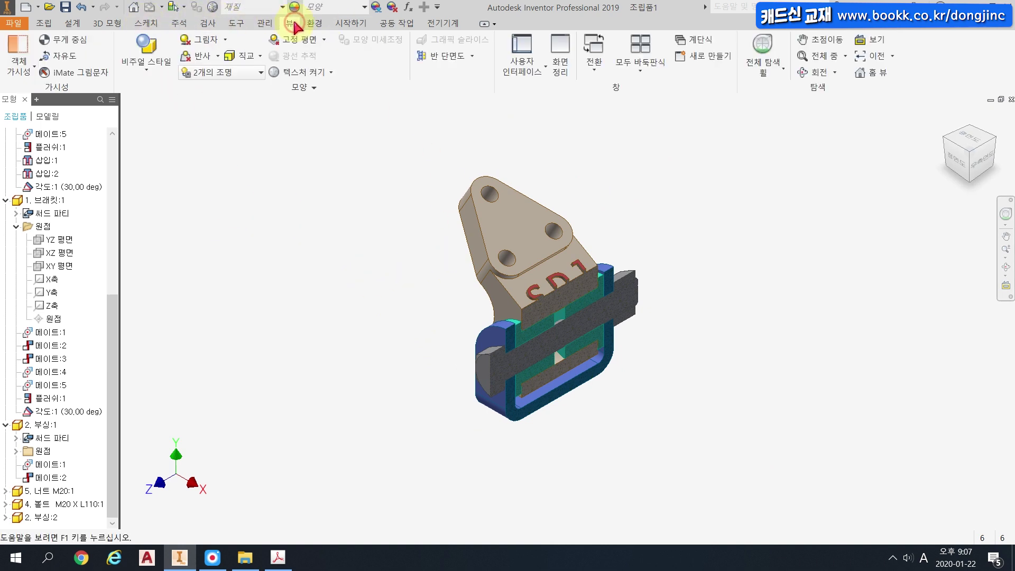
click(473, 56)
click(438, 157)
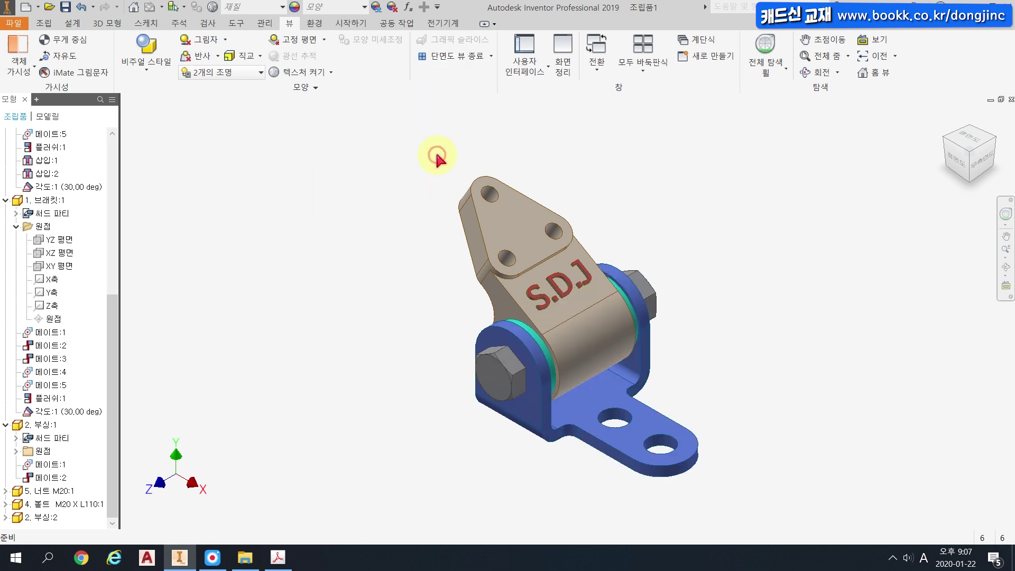
Open the M20 X L110 bolt part in its own window and orient it to show the underside of the head.
right_click(499, 374)
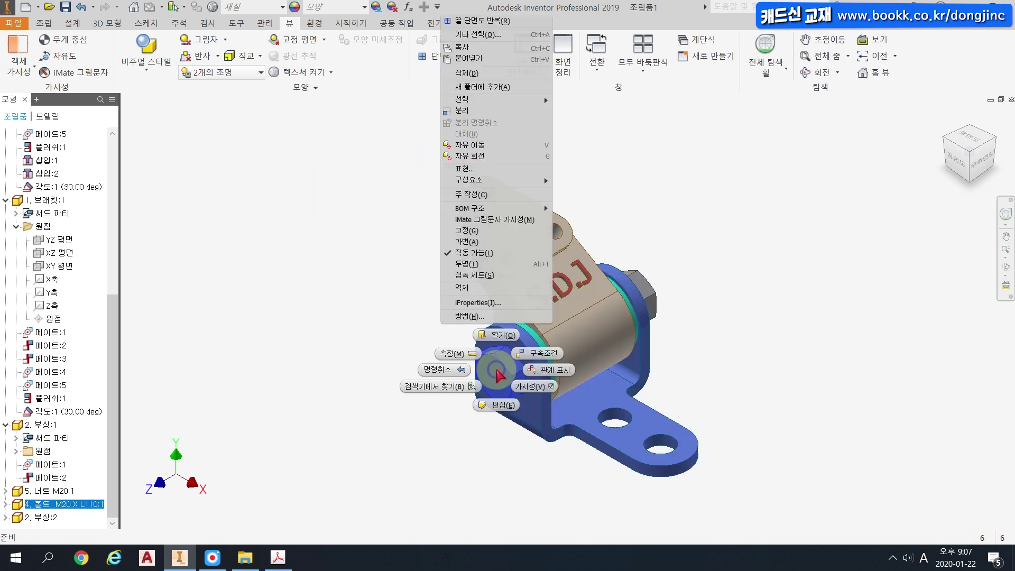
click(502, 336)
shift+middle_drag(507, 341, 498, 367)
Measure the diameter of the outer fillet edge where the bolt shank meets the underside of the head.
click(151, 23)
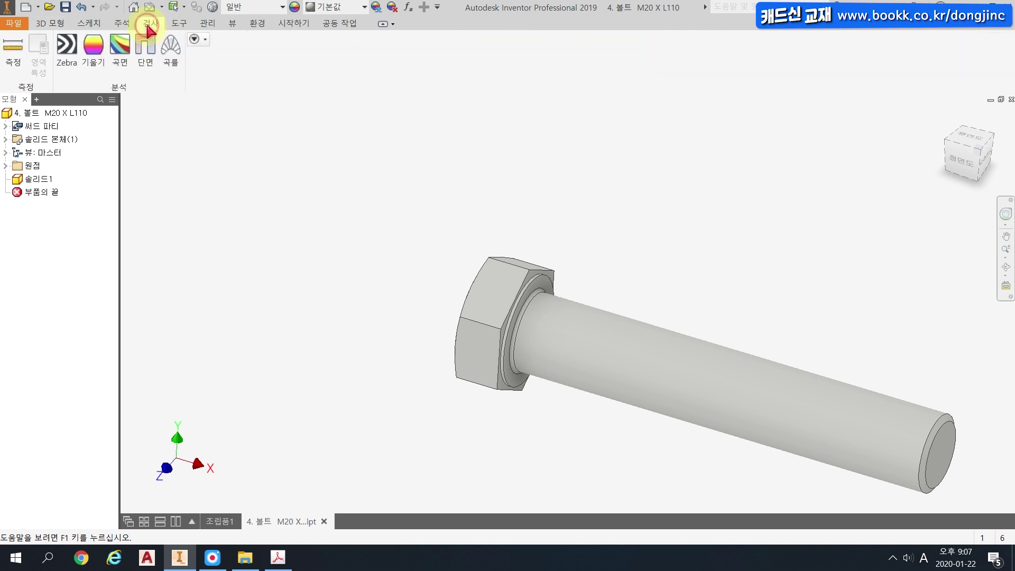
click(11, 53)
scroll(534, 317, up, 8)
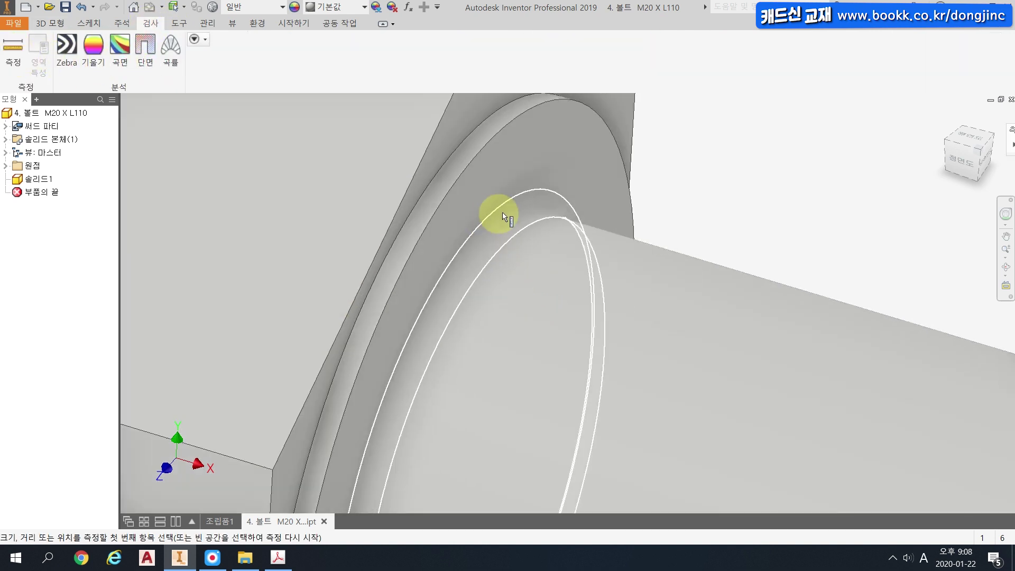
scroll(566, 242, down, 4)
scroll(356, 279, up, 4)
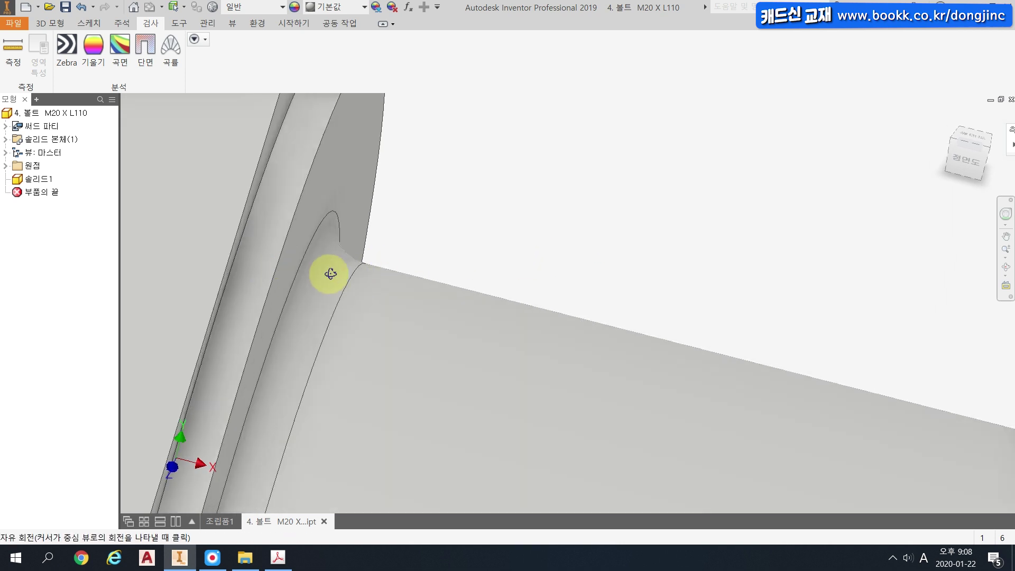
scroll(329, 278, down, 4)
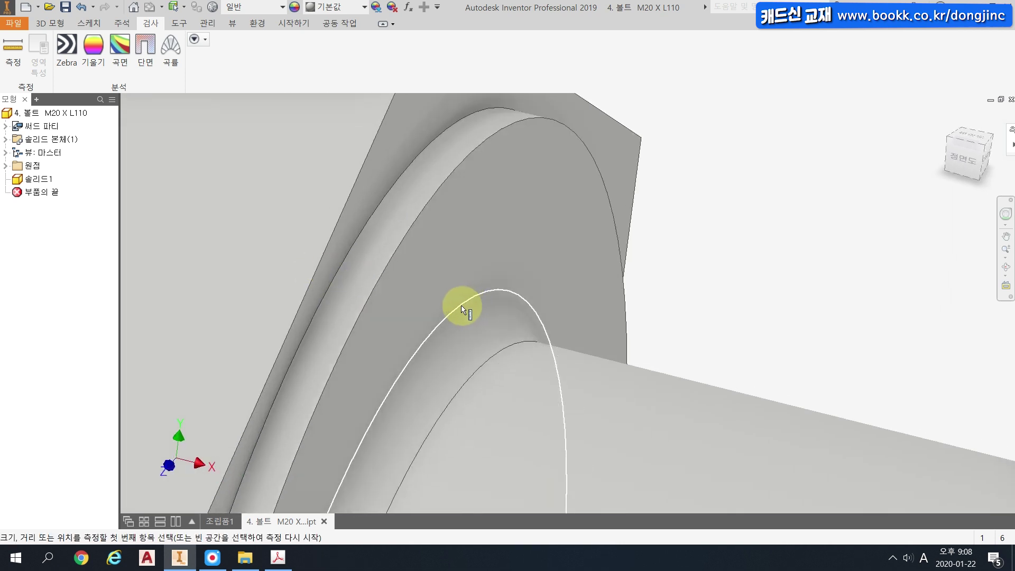
click(463, 310)
scroll(476, 312, down, 4)
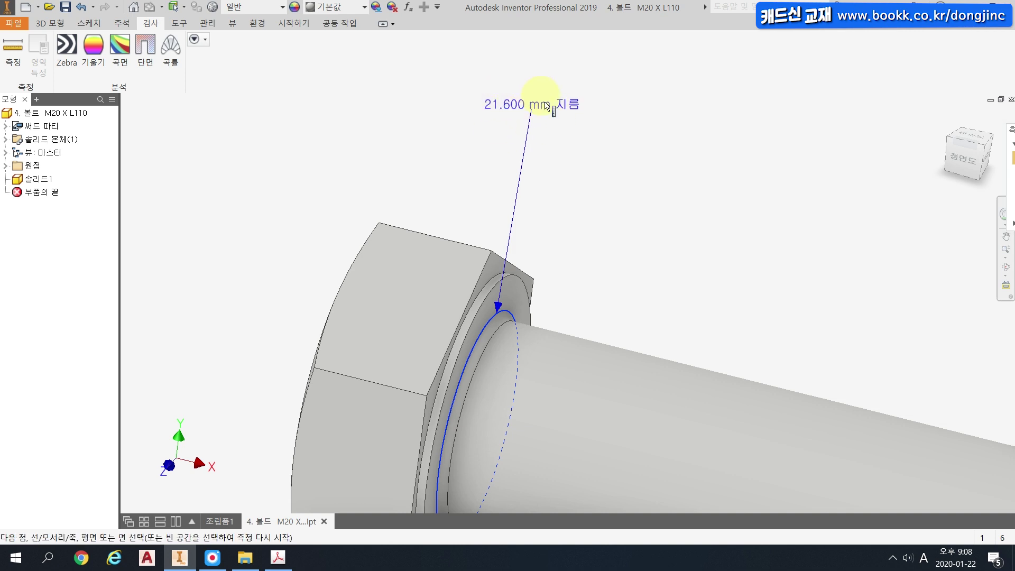
Examine the fillet under the bolt head from the front, end the measurement and close the bolt part.
click(964, 157)
scroll(444, 277, up, 5)
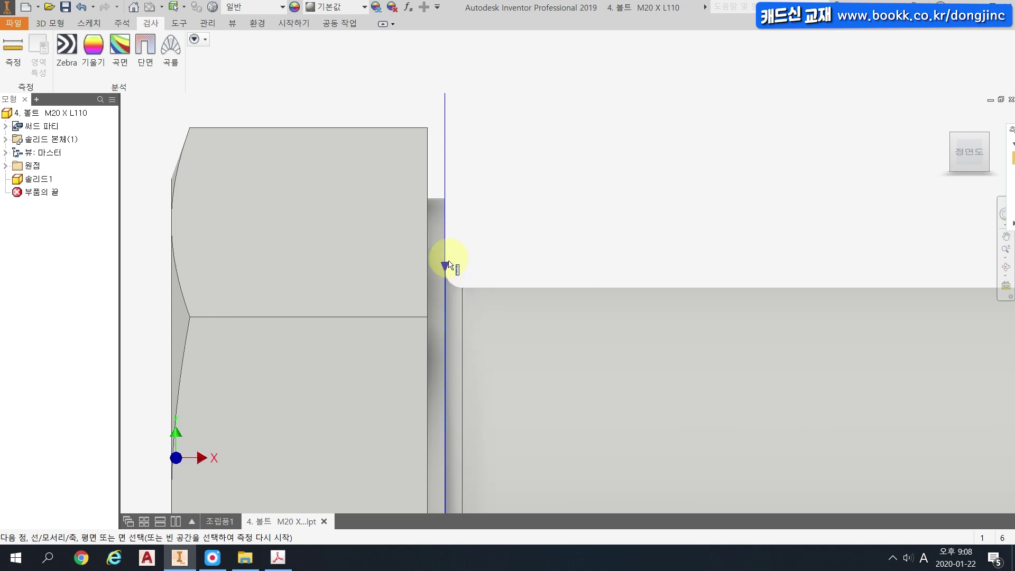
scroll(492, 225, down, 5)
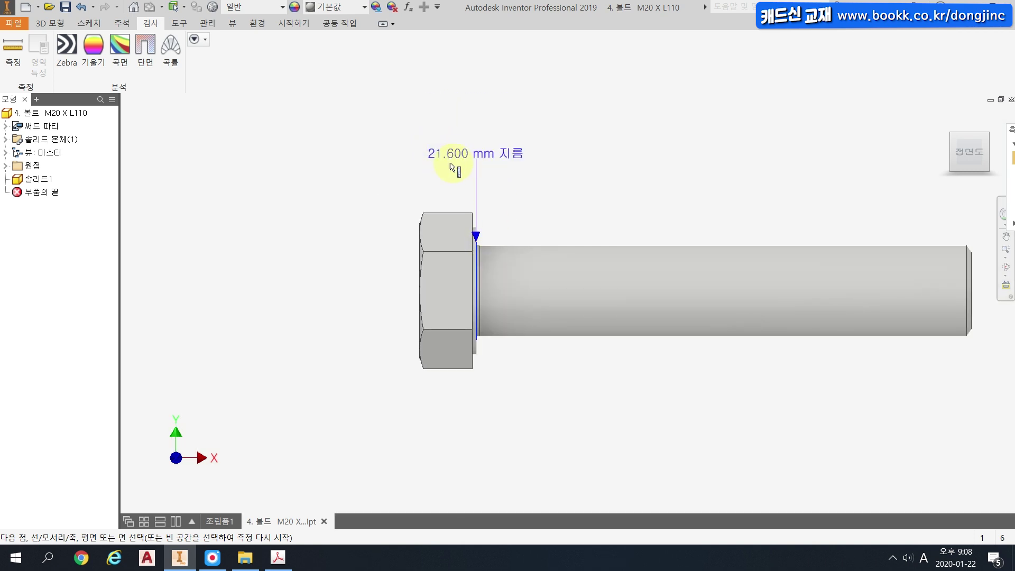
key(Escape)
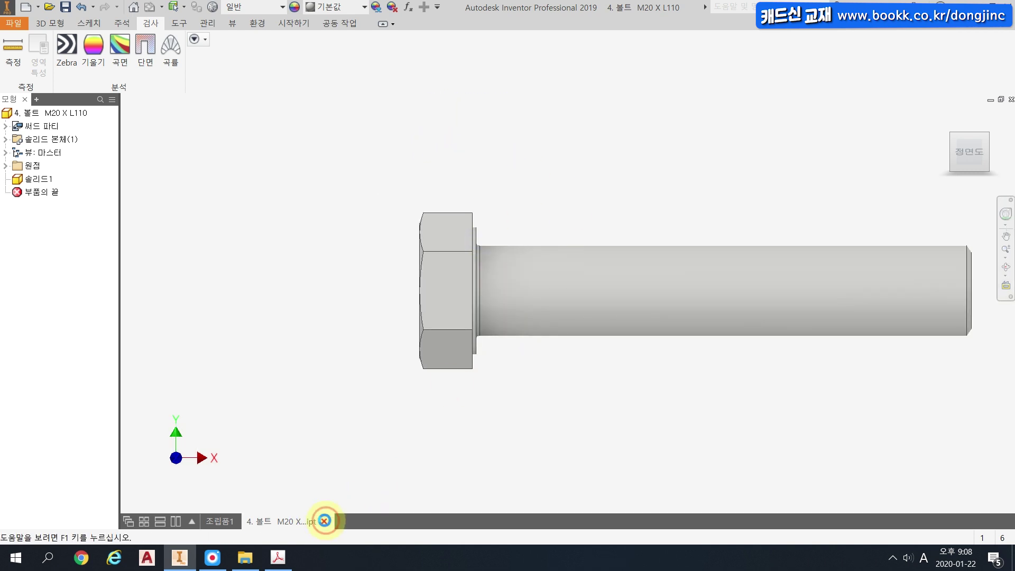
click(324, 521)
Open the shaft support part in its own window and measure the diameter of the shaft hole in the near upright lug.
scroll(526, 374, up, 3)
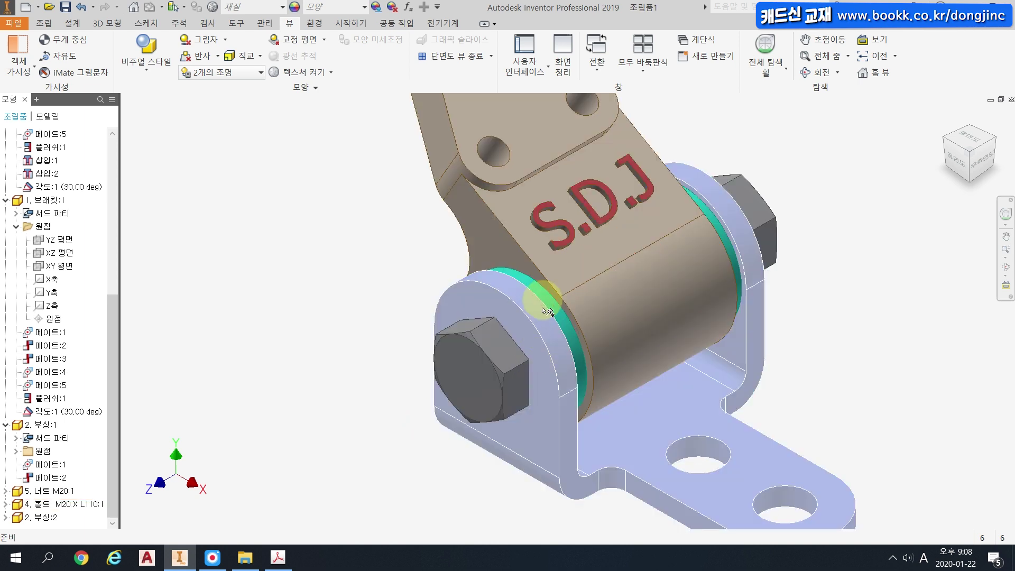
right_click(560, 444)
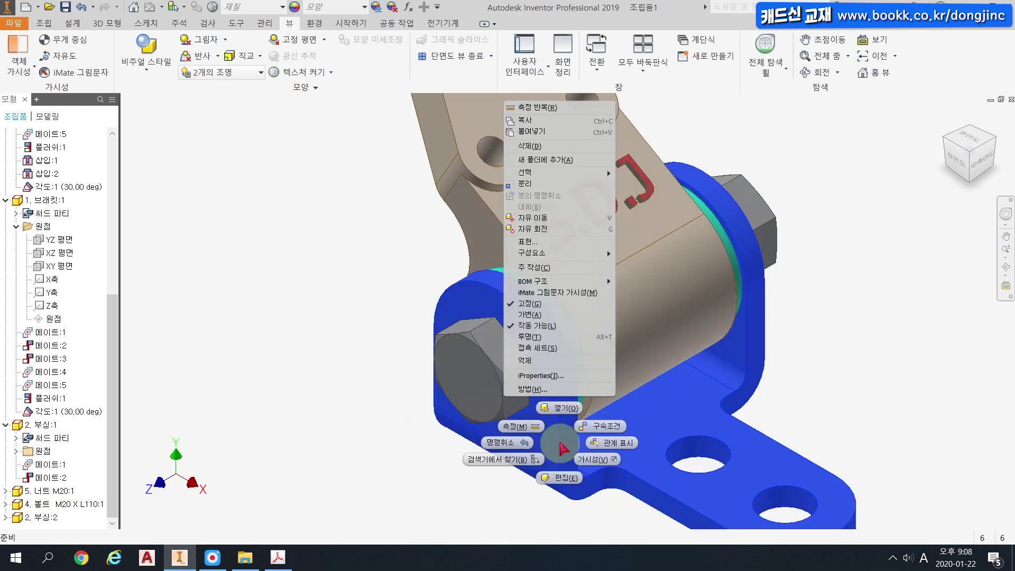
click(568, 410)
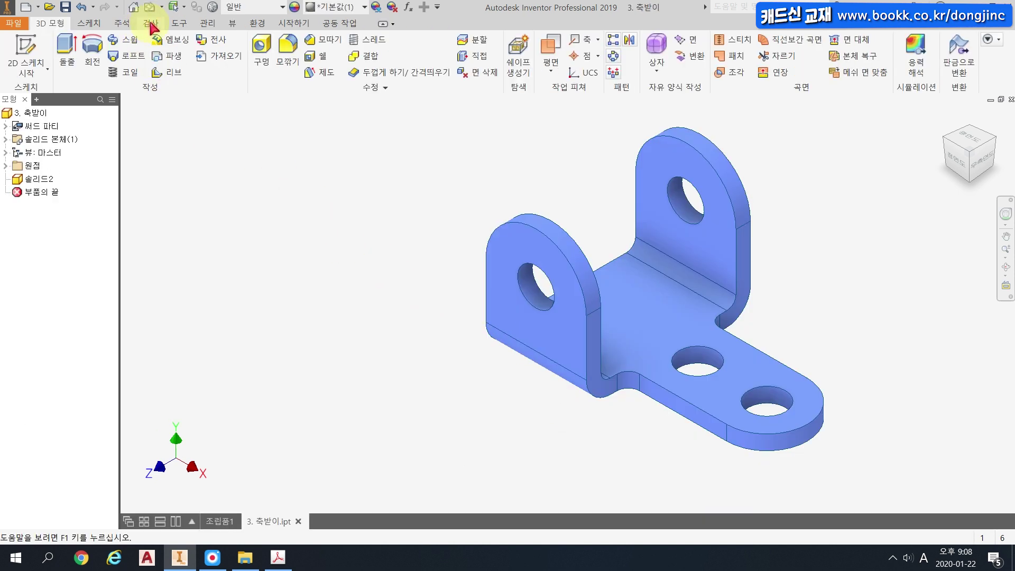
click(151, 24)
click(13, 50)
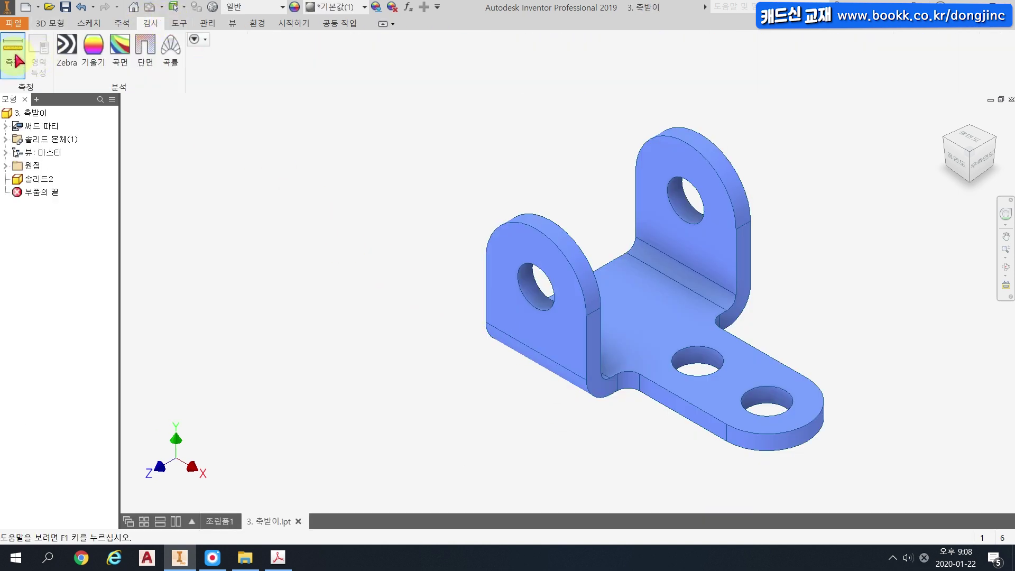
click(520, 277)
scroll(540, 312, down, 3)
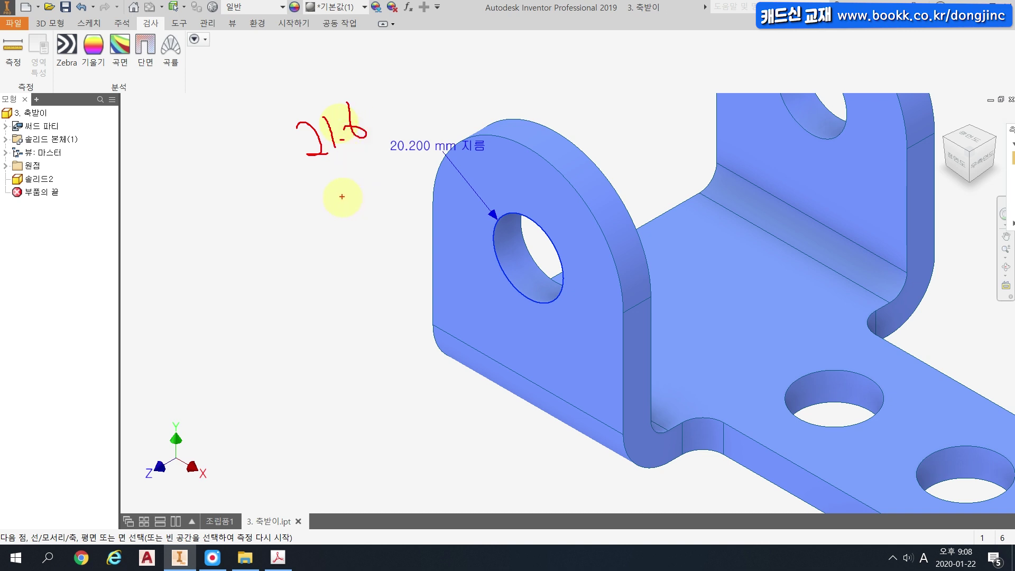
End the hole measurement and close the shaft support part to return to the assembly.
drag(374, 138, 402, 134)
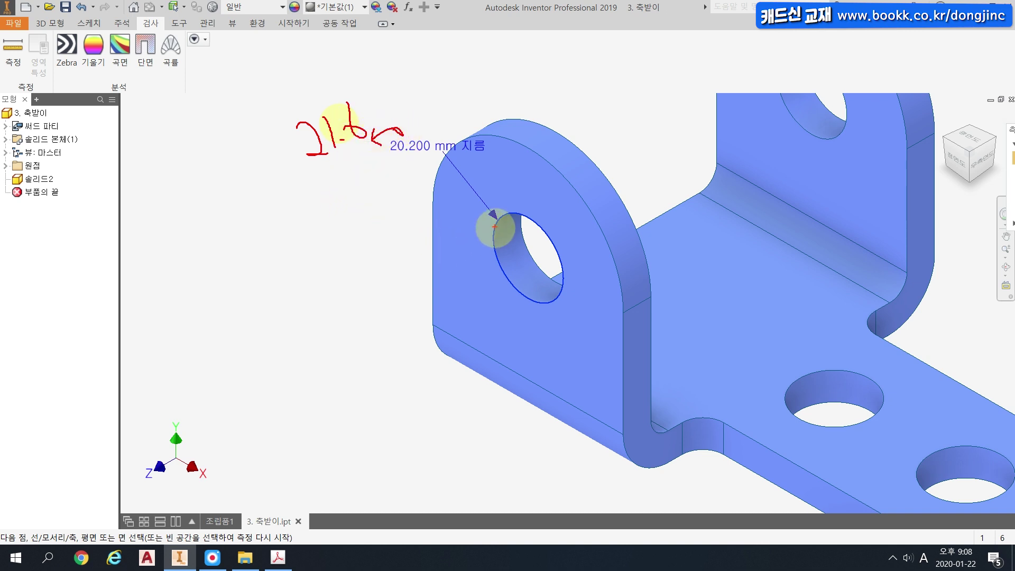
mouse_move(523, 199)
mouse_down()
mouse_move(484, 202)
mouse_move(481, 275)
mouse_move(576, 309)
mouse_move(544, 197)
mouse_move(500, 182)
mouse_up()
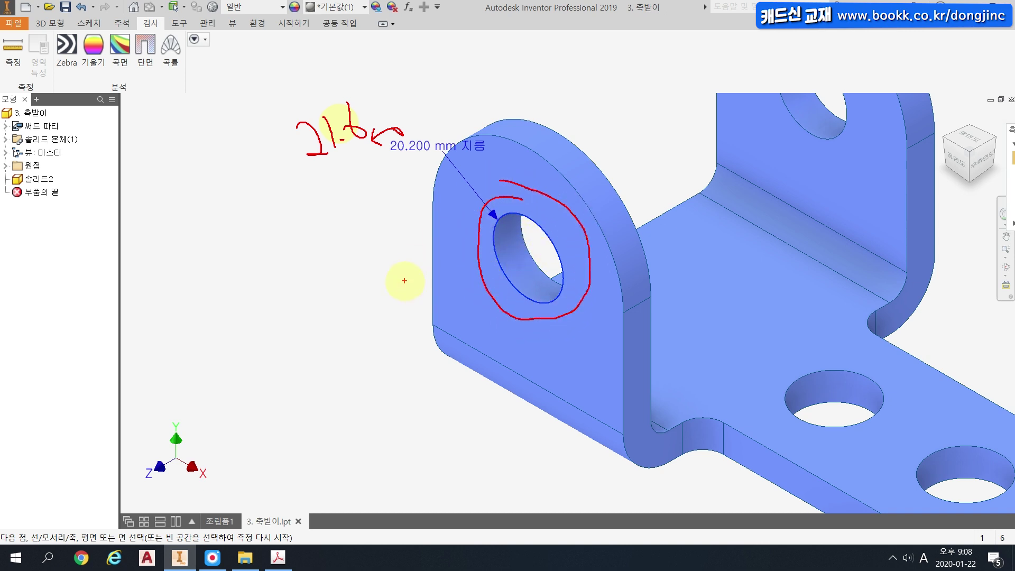
key(Escape)
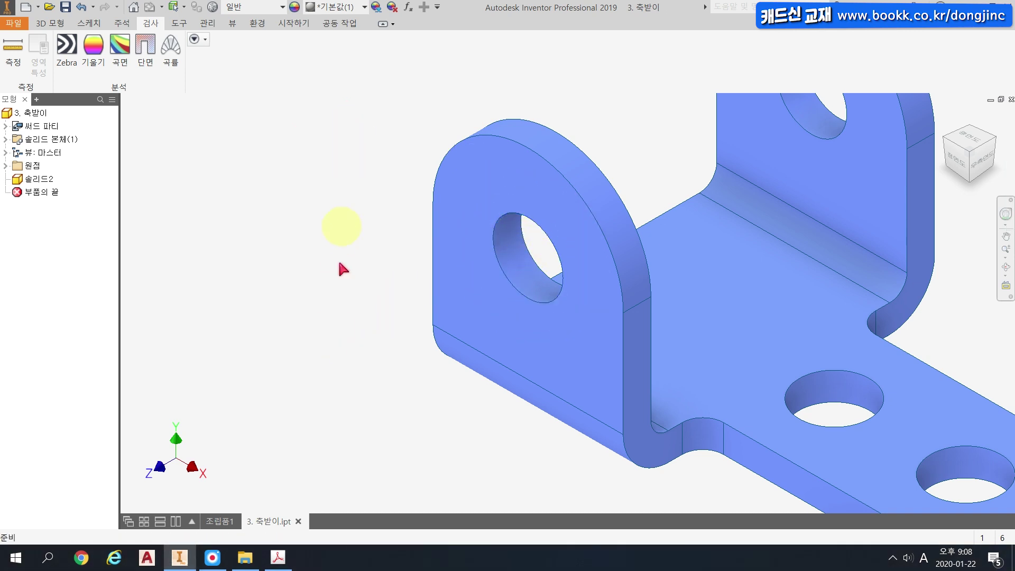
click(298, 521)
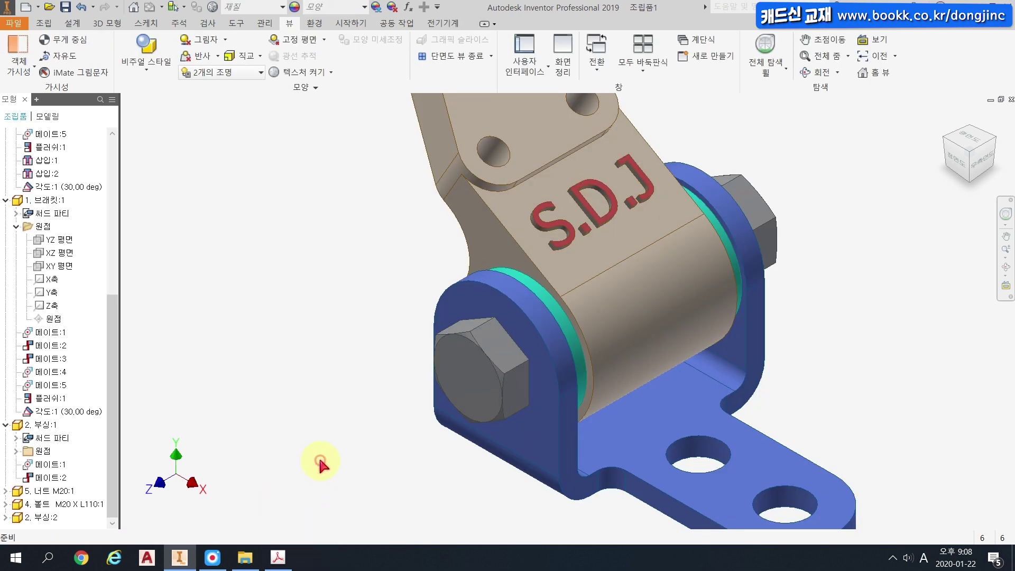
Open the shaft support from the assembly in its own window again, look it over and close it.
scroll(329, 365, up, 3)
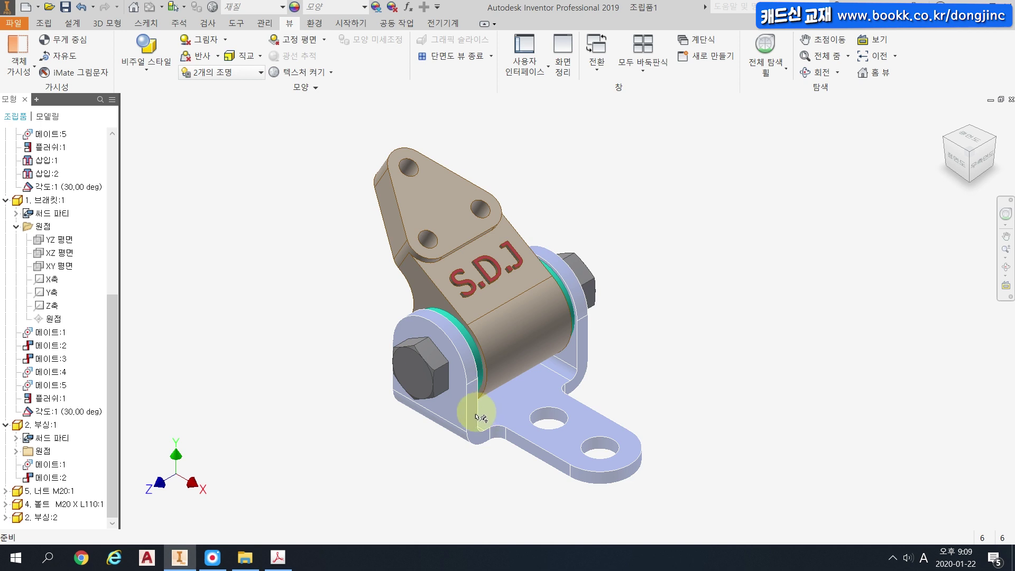
click(523, 447)
right_click(528, 434)
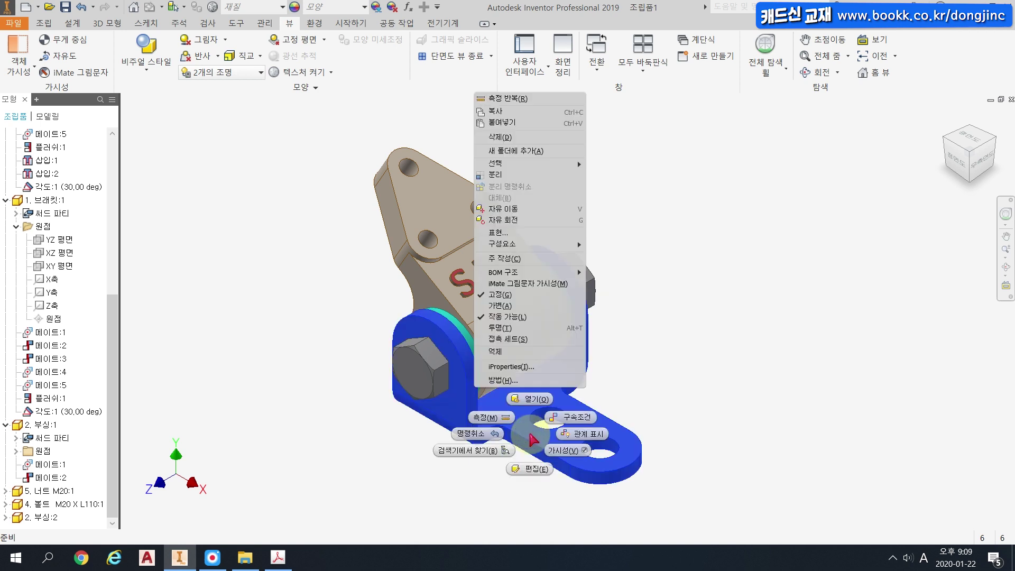
click(536, 401)
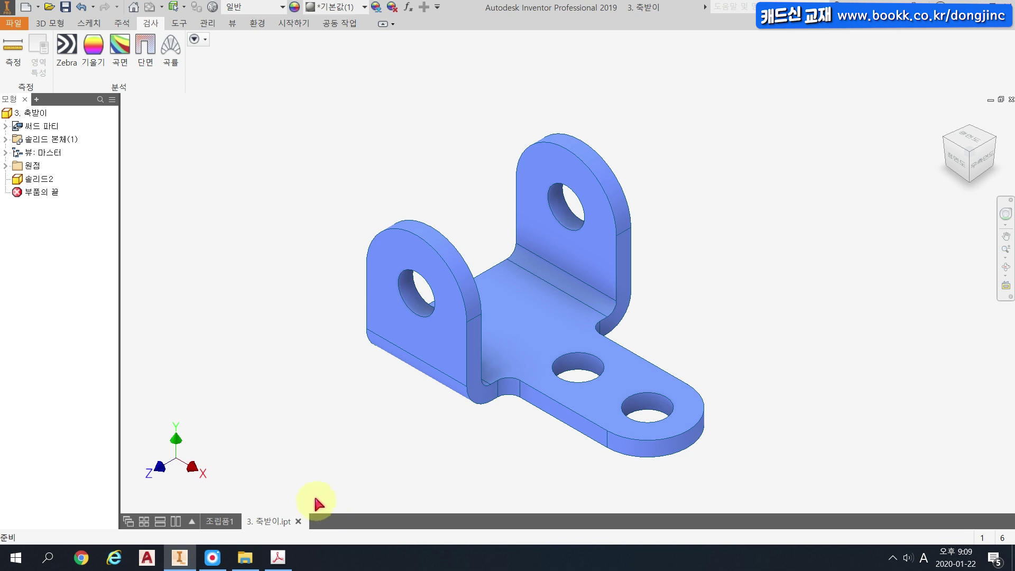
click(297, 522)
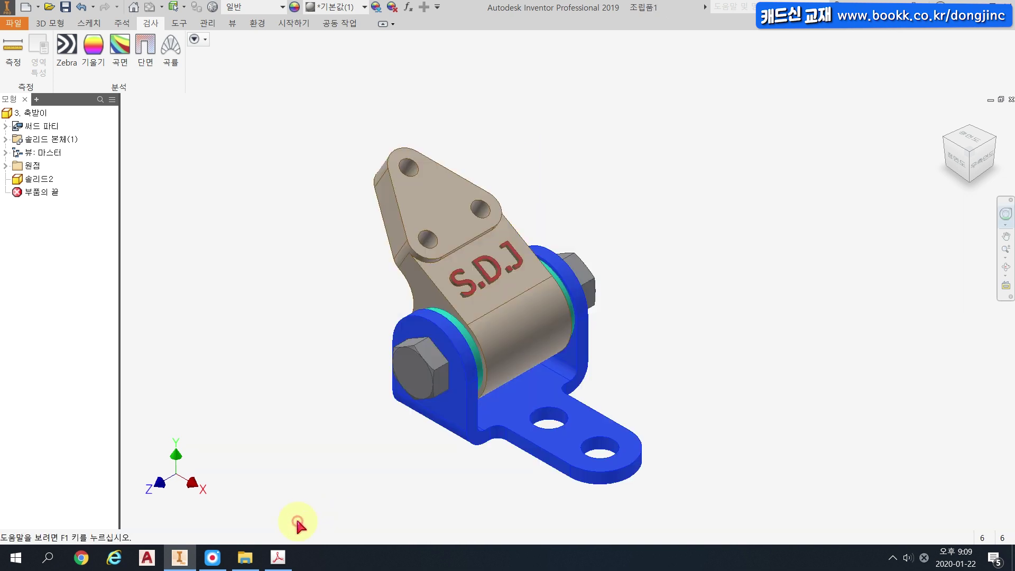
Activate the shaft support for in-place editing, inspect it from the right side against the other parts, and return to the isometric assembly.
scroll(368, 389, up, 5)
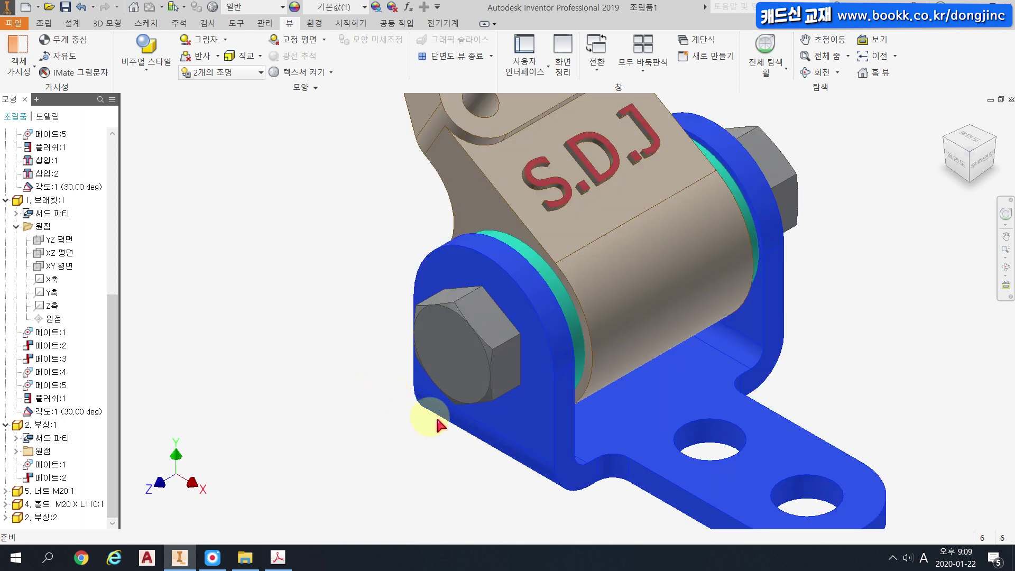
scroll(450, 440, down, 4)
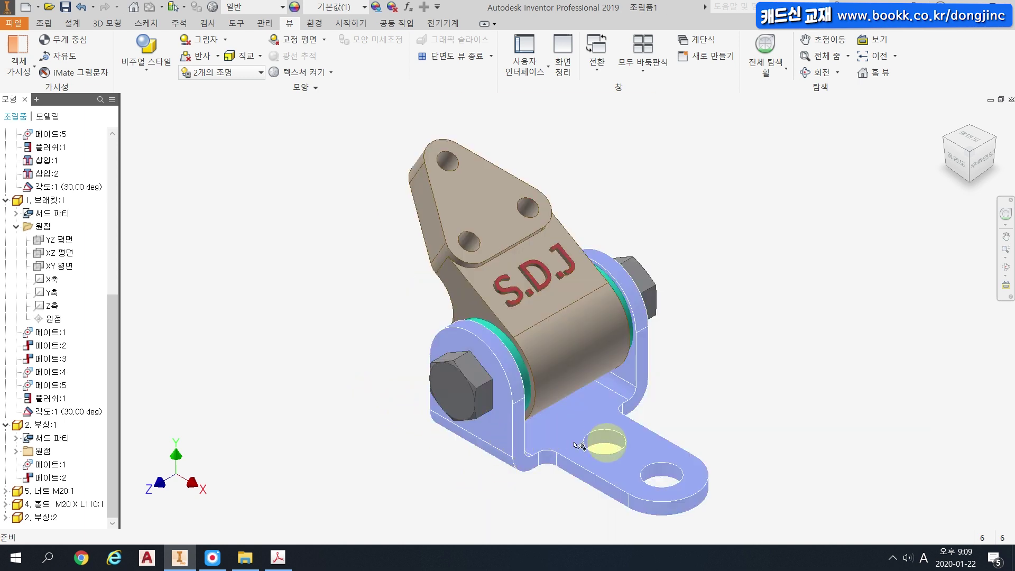
click(529, 441)
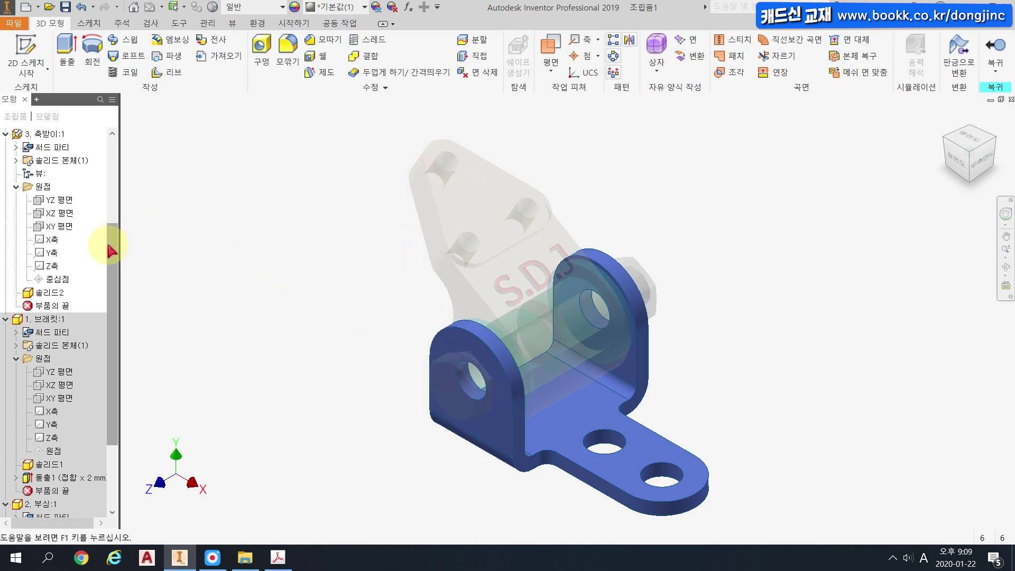
drag(115, 260, 116, 199)
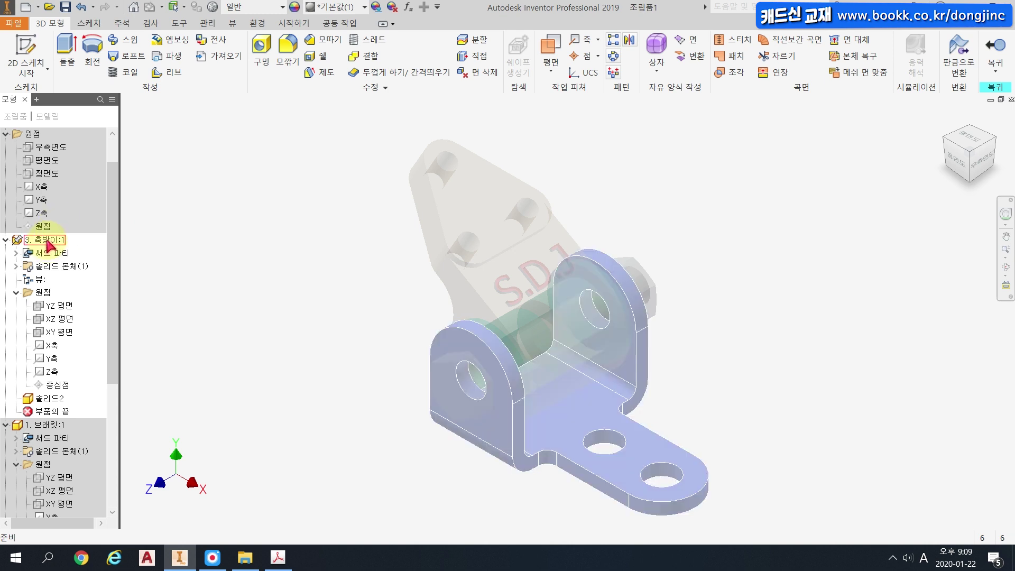
click(58, 244)
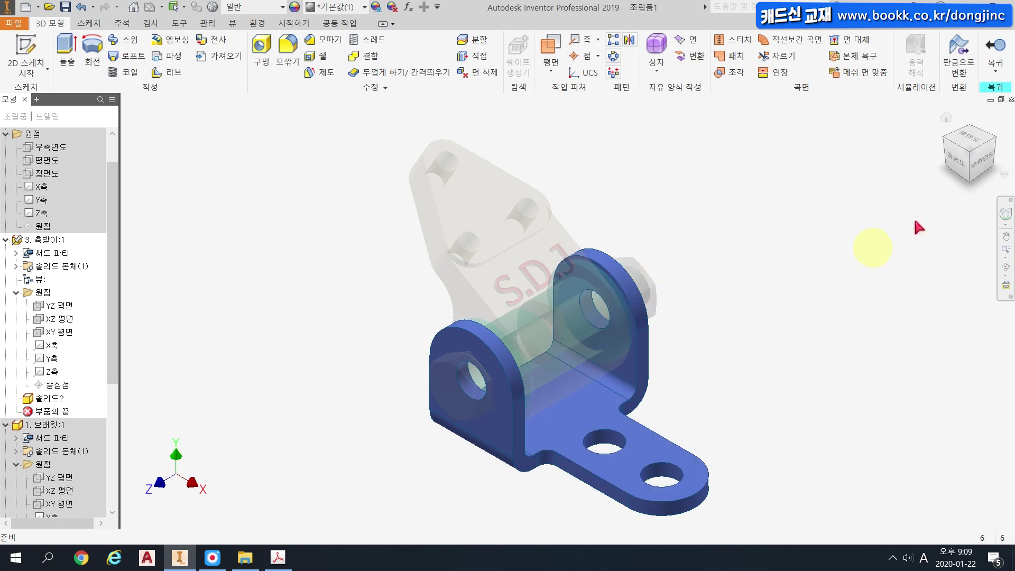
click(979, 164)
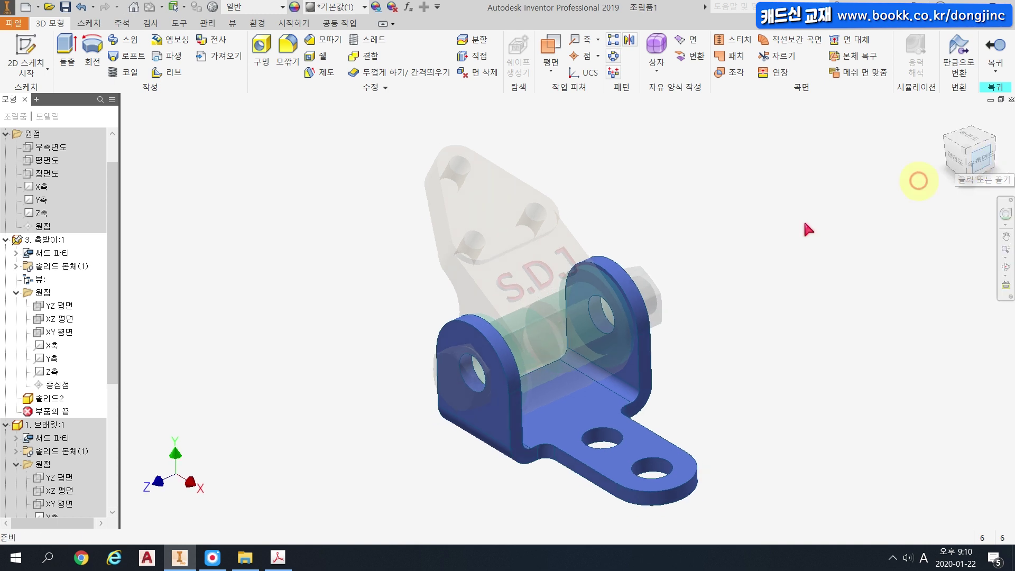
scroll(497, 343, up, 5)
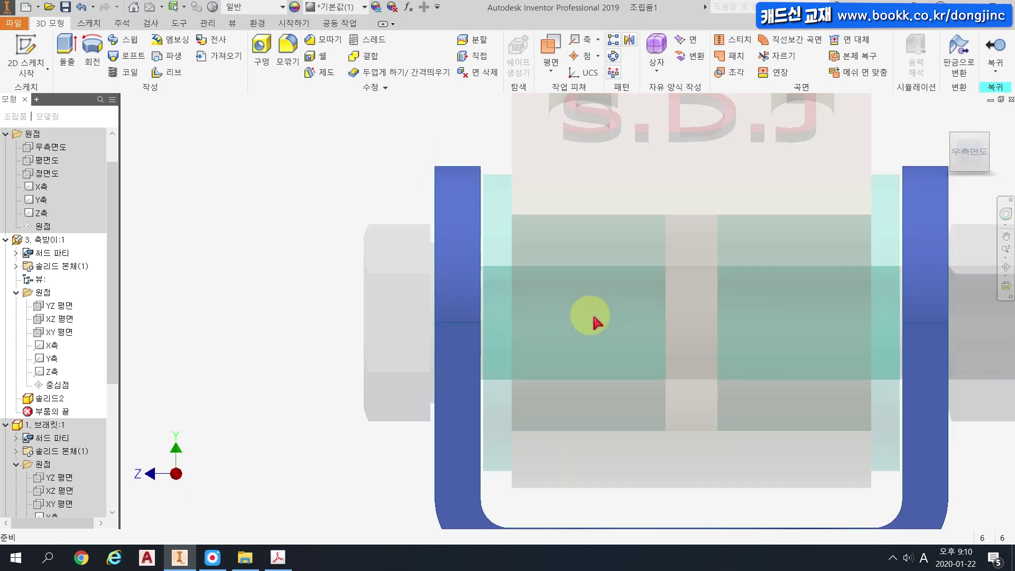
click(945, 119)
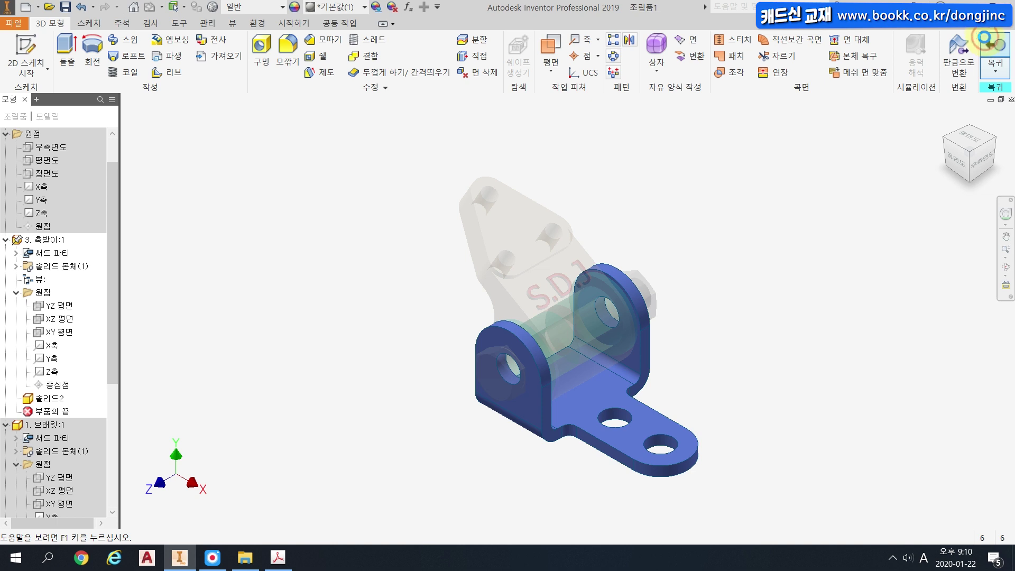
click(986, 41)
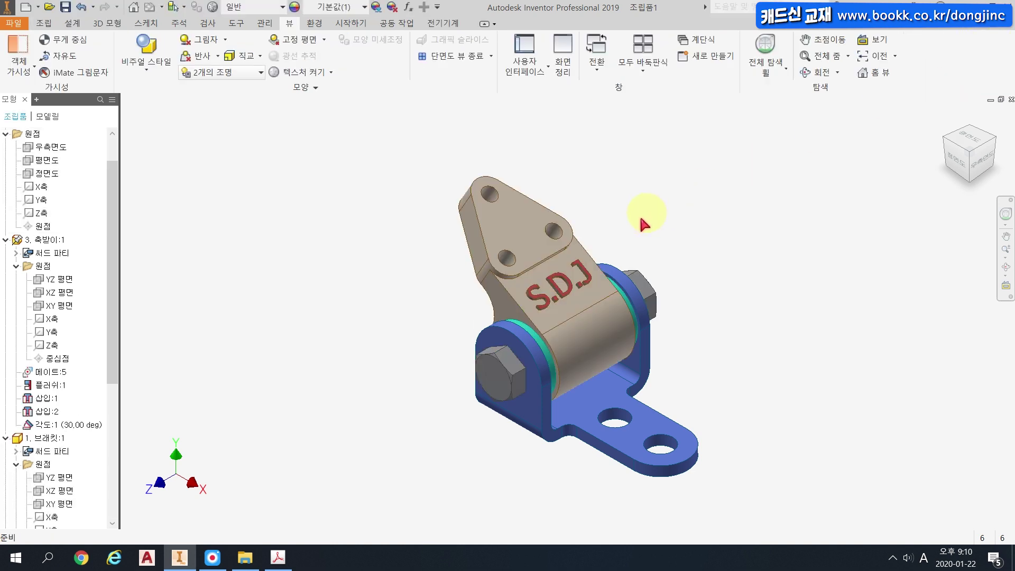
click(613, 400)
right_click(613, 401)
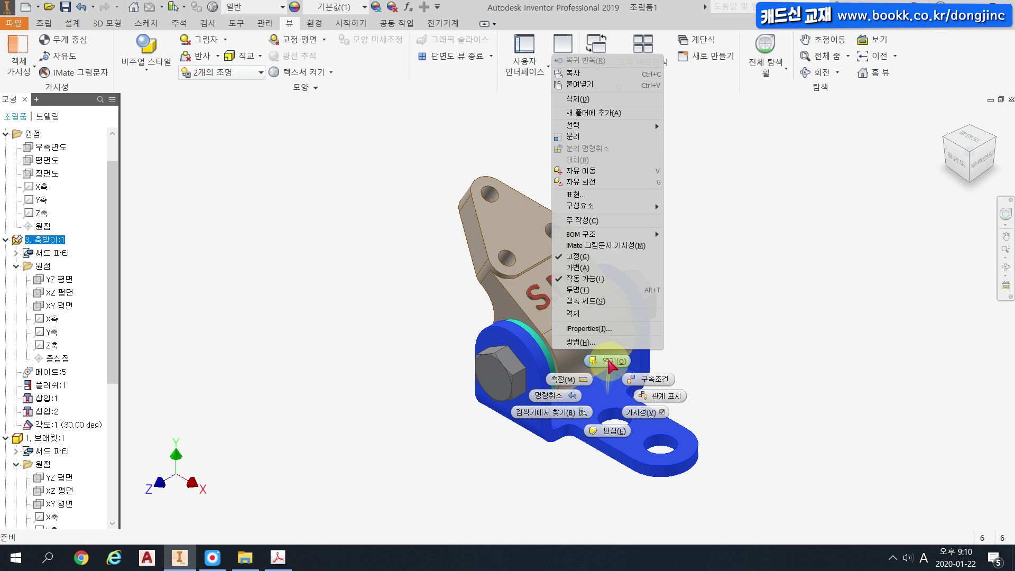
click(710, 369)
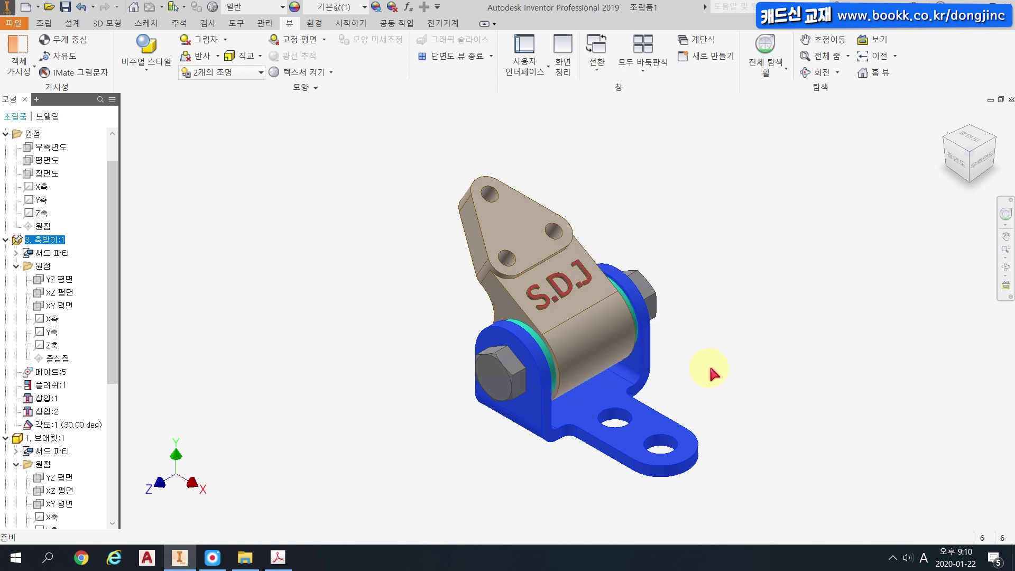
double_click(613, 400)
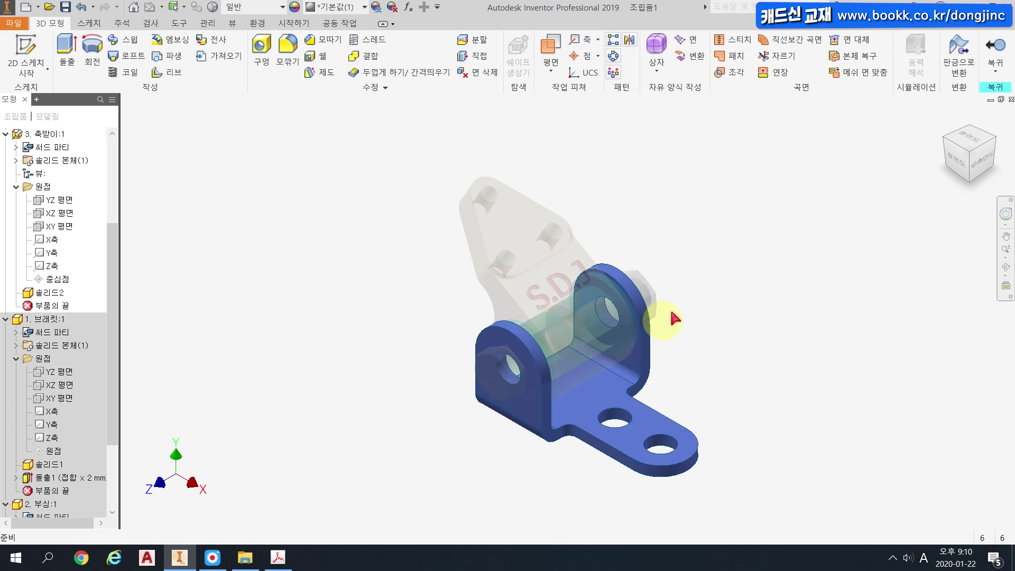
click(984, 85)
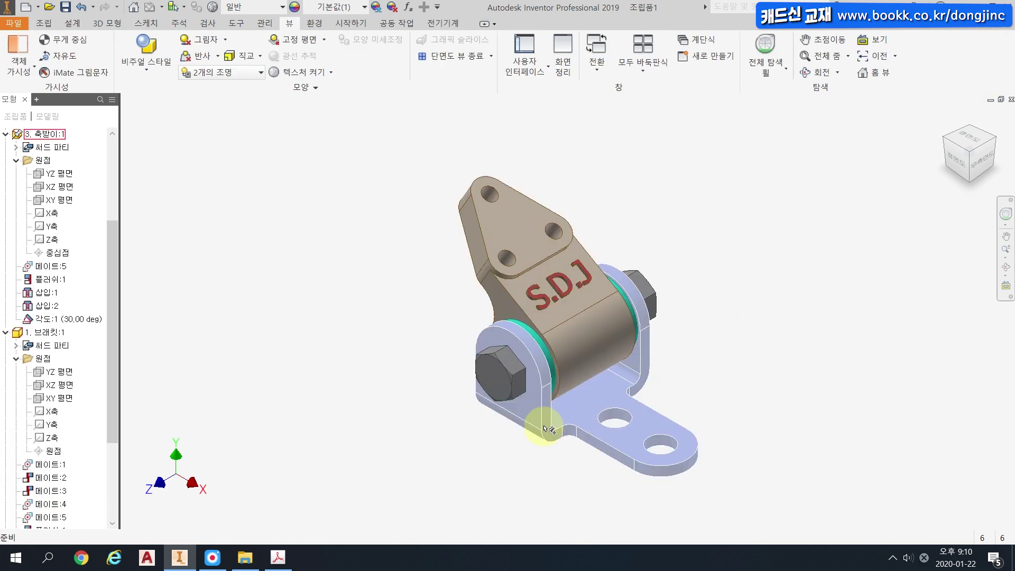
Open the shaft support part in its own window and start a 2D sketch on the outer face of the near upright lug.
right_click(590, 410)
click(589, 408)
right_click(593, 396)
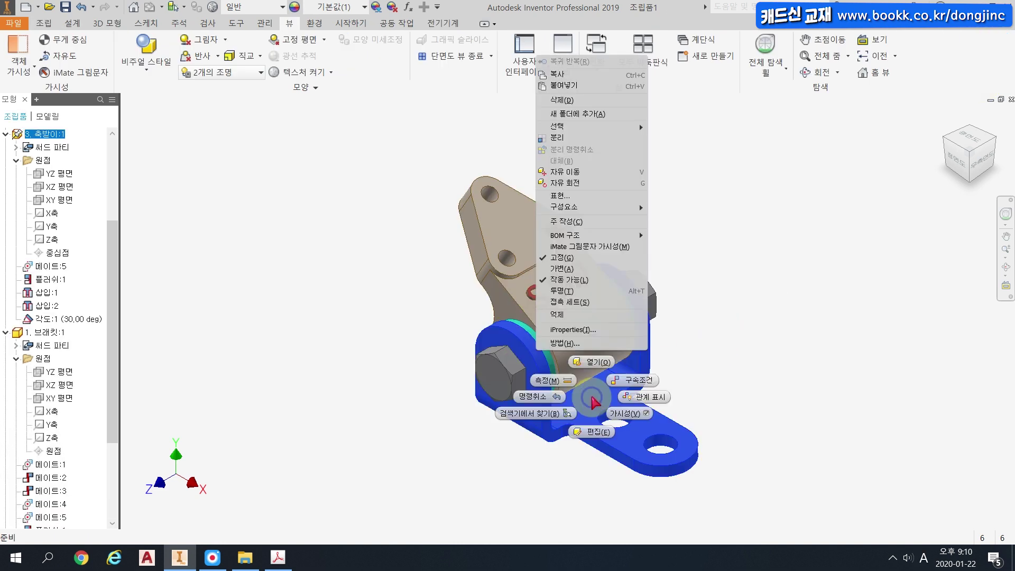
click(598, 361)
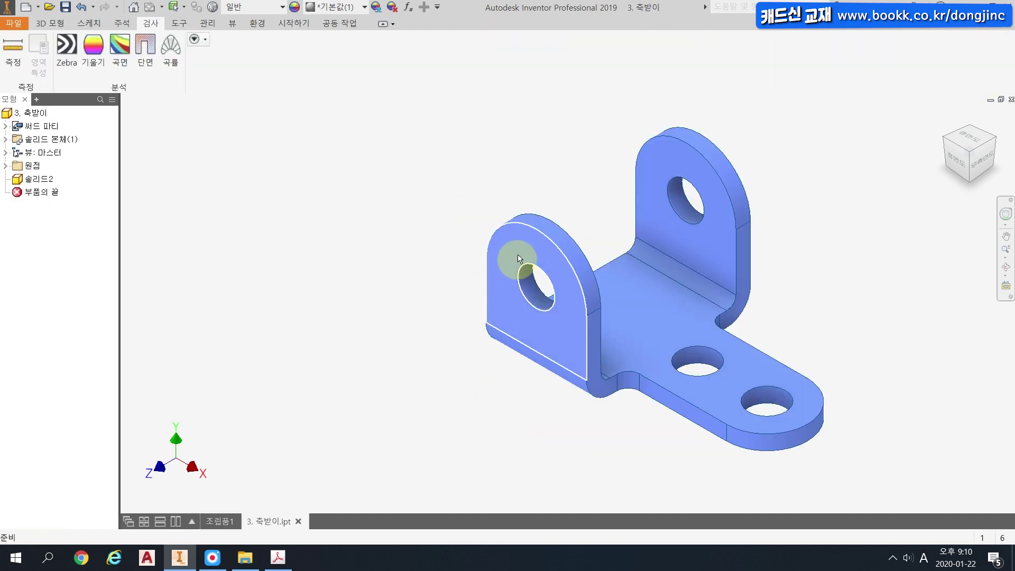
click(521, 263)
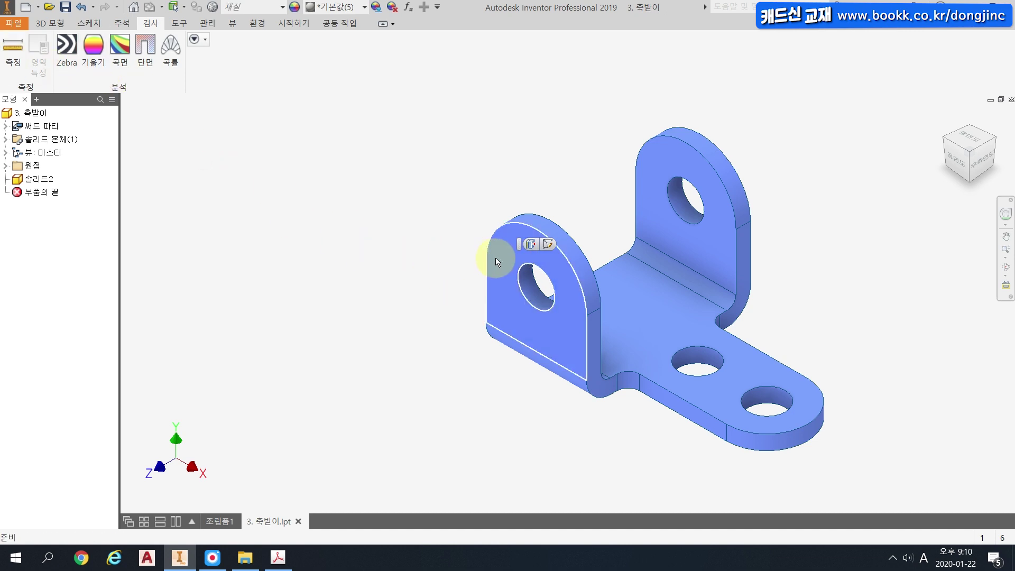
click(20, 44)
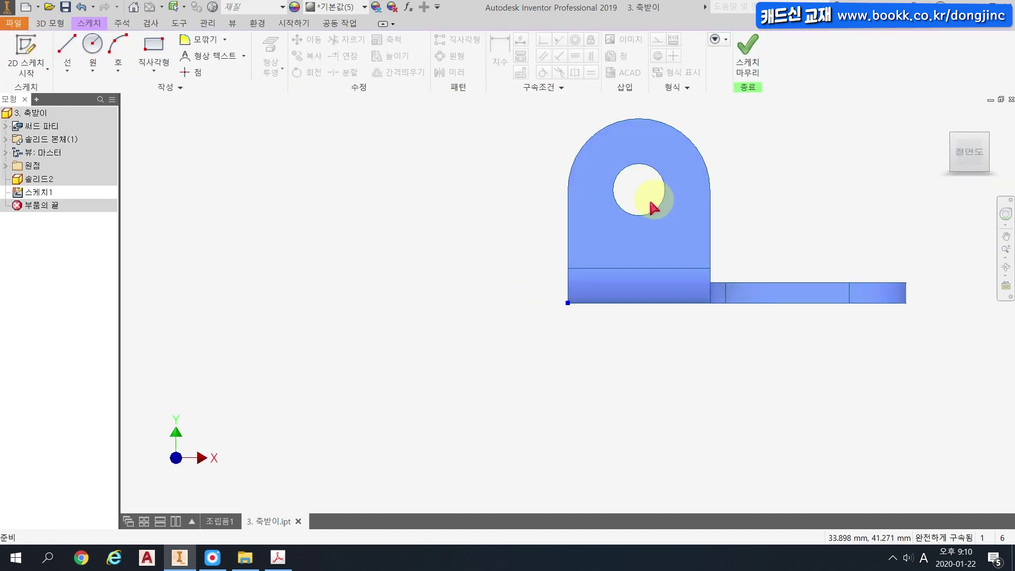
Project the lug face's hole edge into the sketch and draw a concentric circle about 28.7 mm in diameter around the hole.
middle_drag(652, 202, 572, 263)
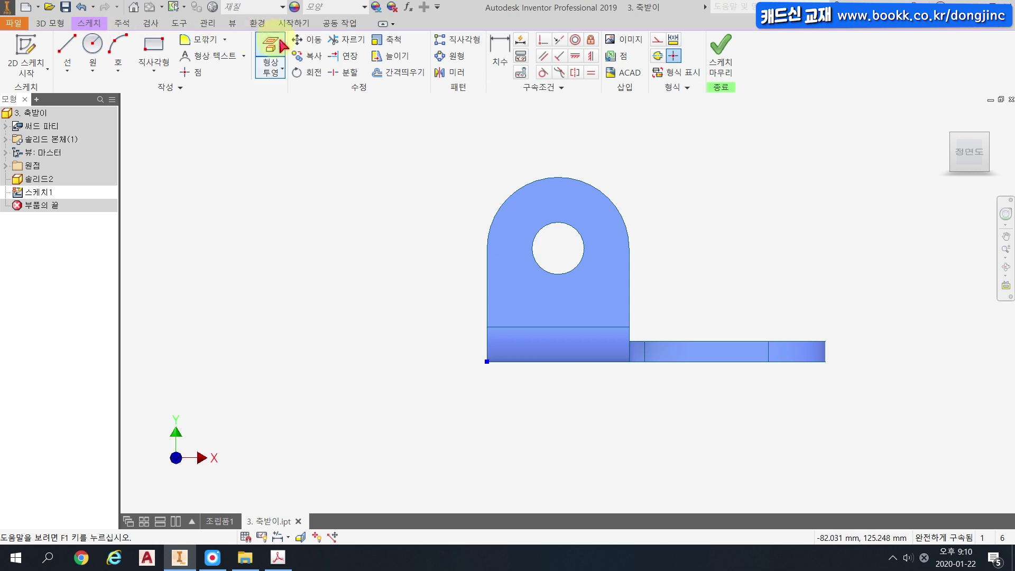
click(270, 55)
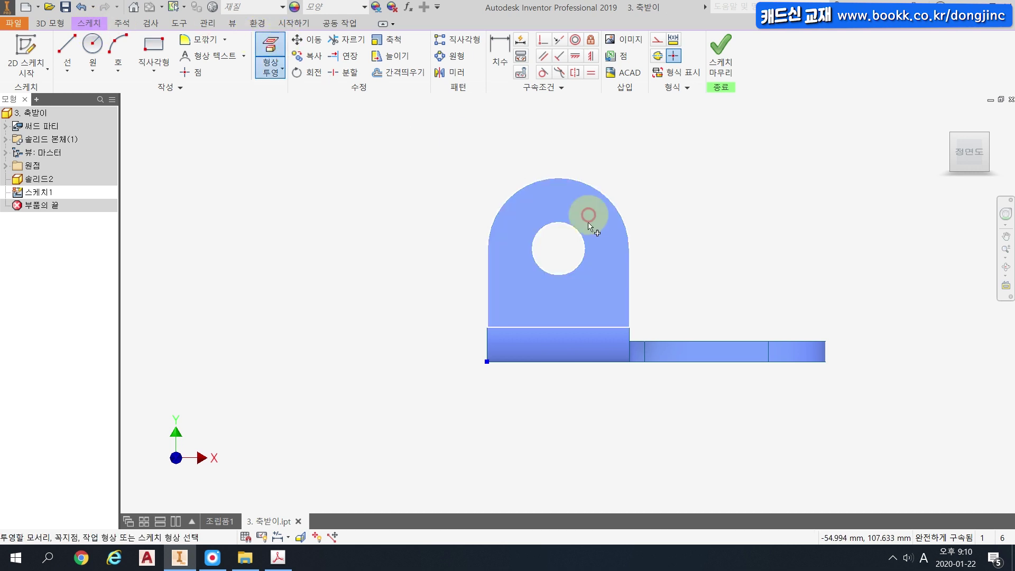
click(548, 245)
click(82, 41)
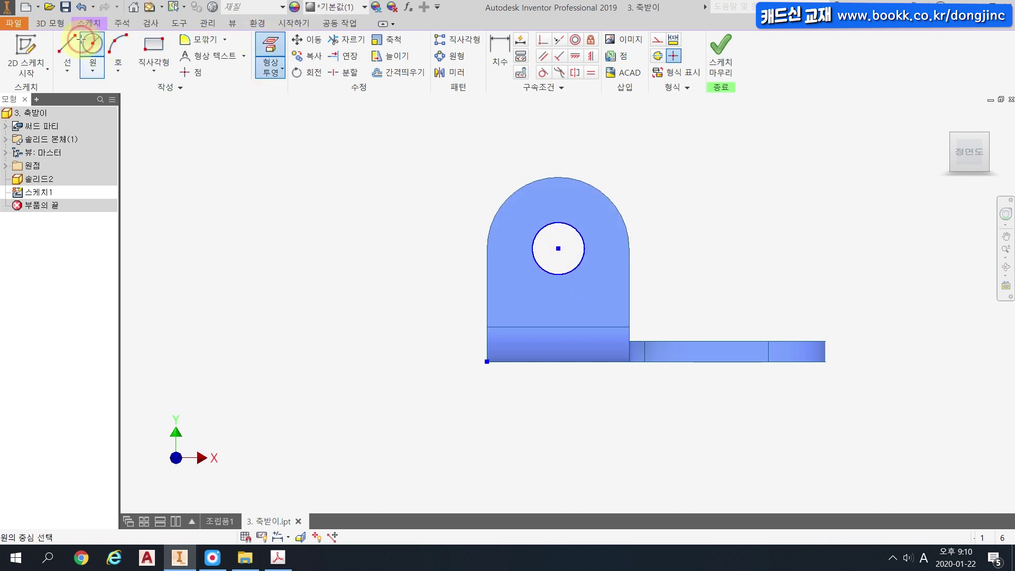
click(559, 248)
click(593, 227)
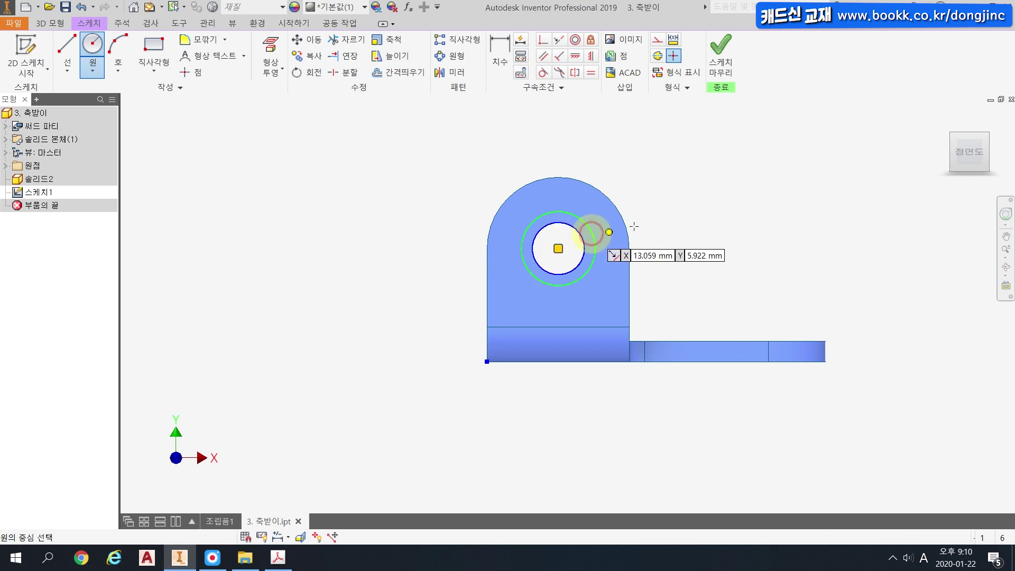
Dimension the circle around the near lug's hole and set its diameter to 23 mm.
click(500, 57)
click(576, 216)
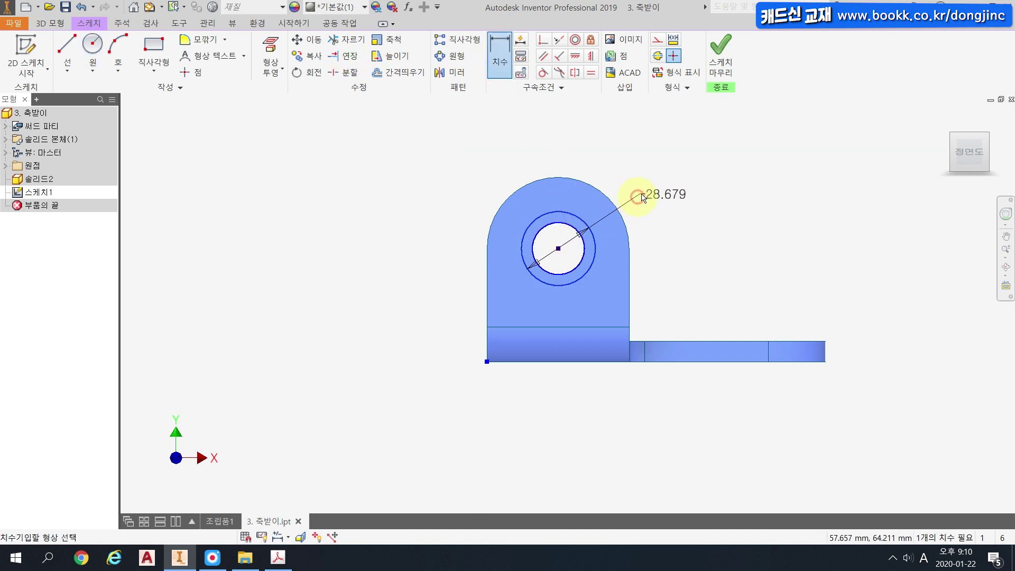
click(661, 194)
text(23)
key(Return)
Extrude the ring profile as a 126.5 mm cut through both upright lugs of the shaft support.
click(47, 24)
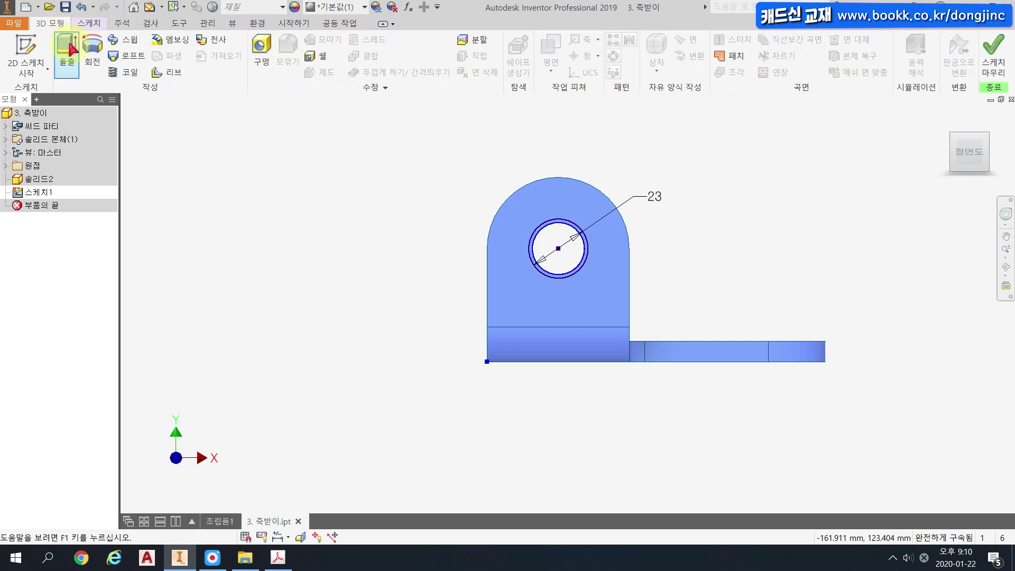
click(66, 55)
click(537, 271)
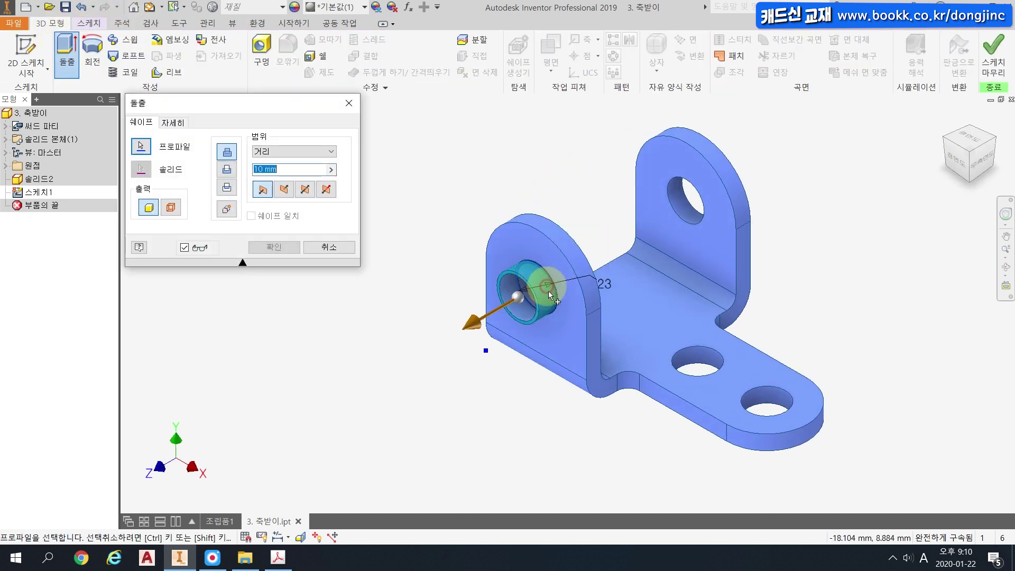
click(228, 169)
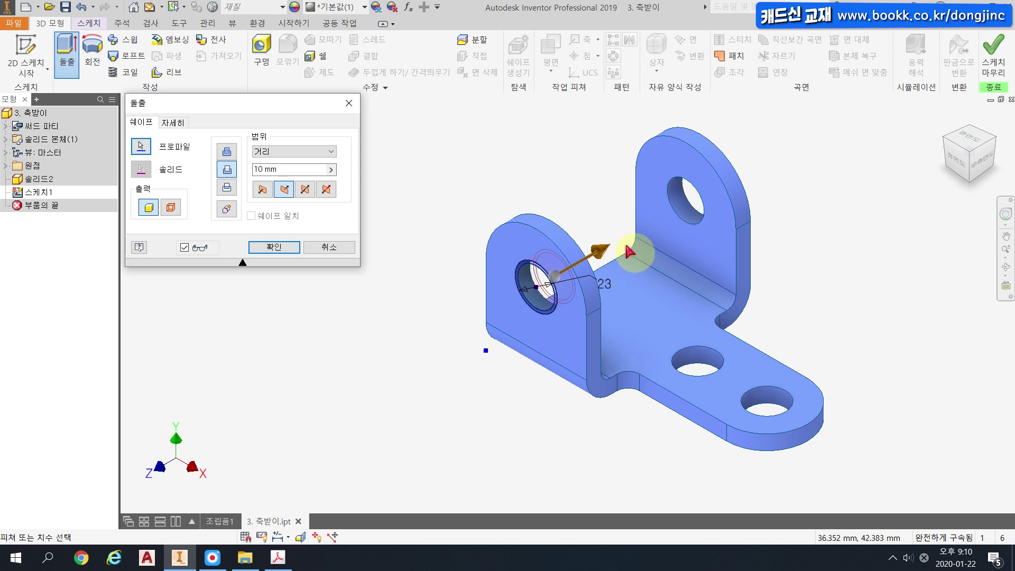
drag(598, 242, 730, 199)
click(274, 247)
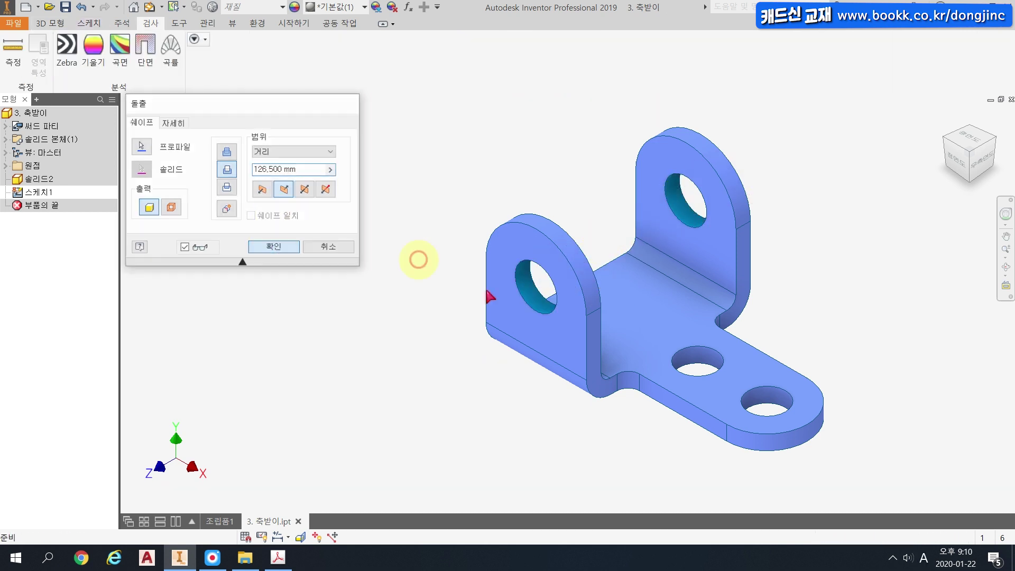
middle_drag(415, 386, 363, 390)
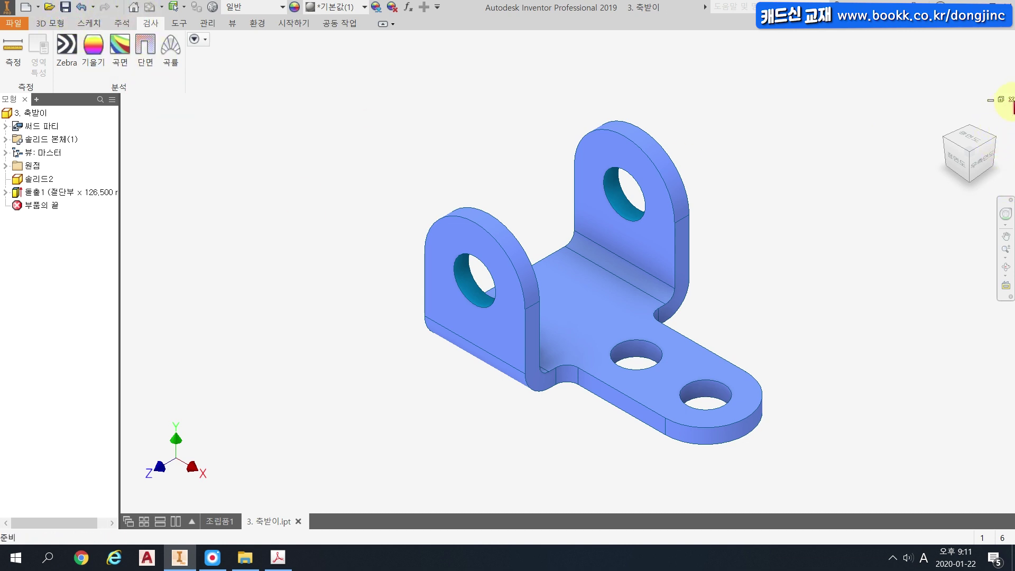
Close the shaft support's part window, update the assembly, and accept the constraint errors after expanding their details.
click(1012, 100)
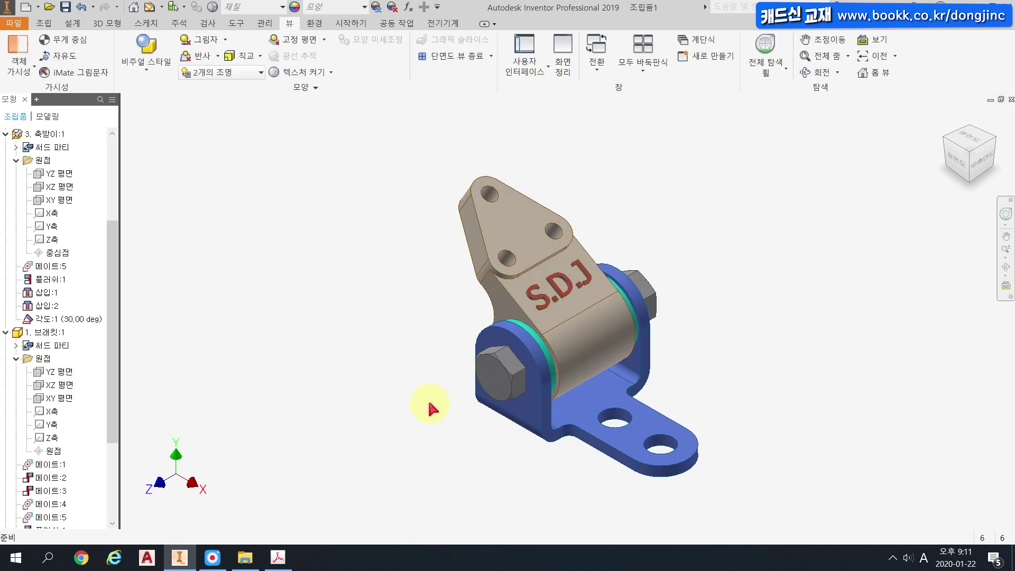
middle_drag(448, 404, 386, 370)
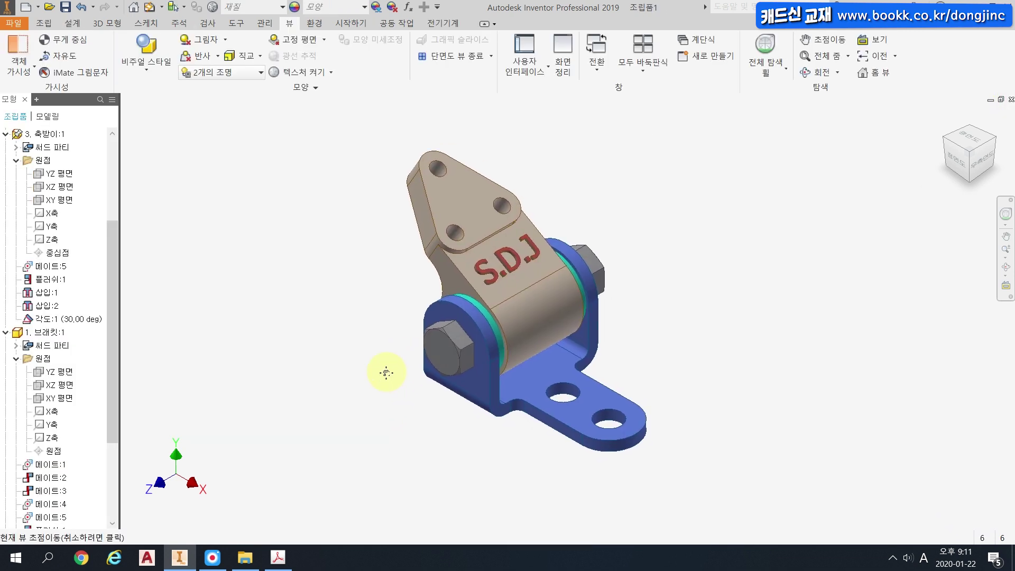
click(149, 11)
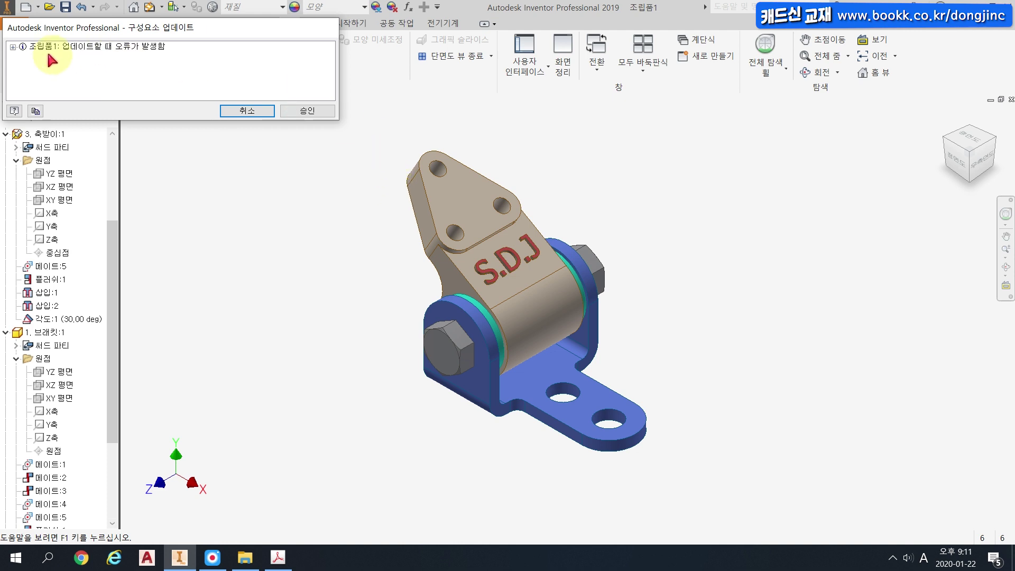
click(12, 47)
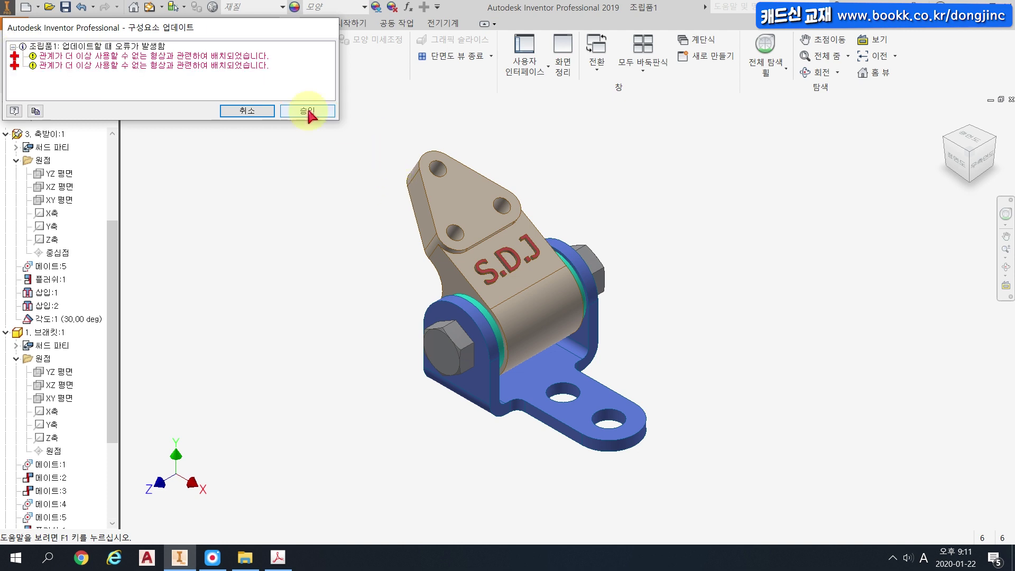
click(309, 111)
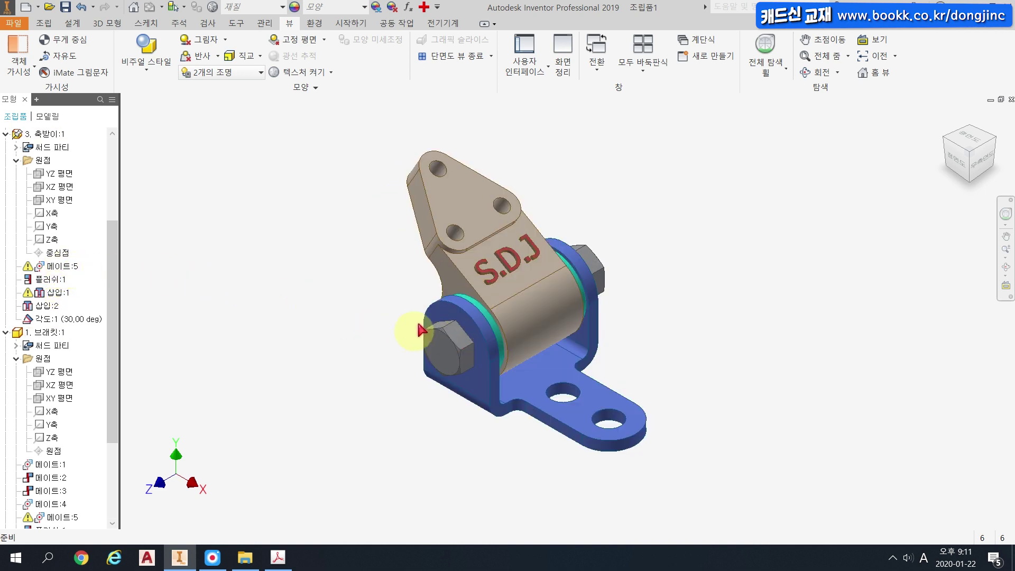
Activate the shaft support in place, examine the near lug's enlarged hole up close, and return to the assembly.
scroll(423, 322, up, 3)
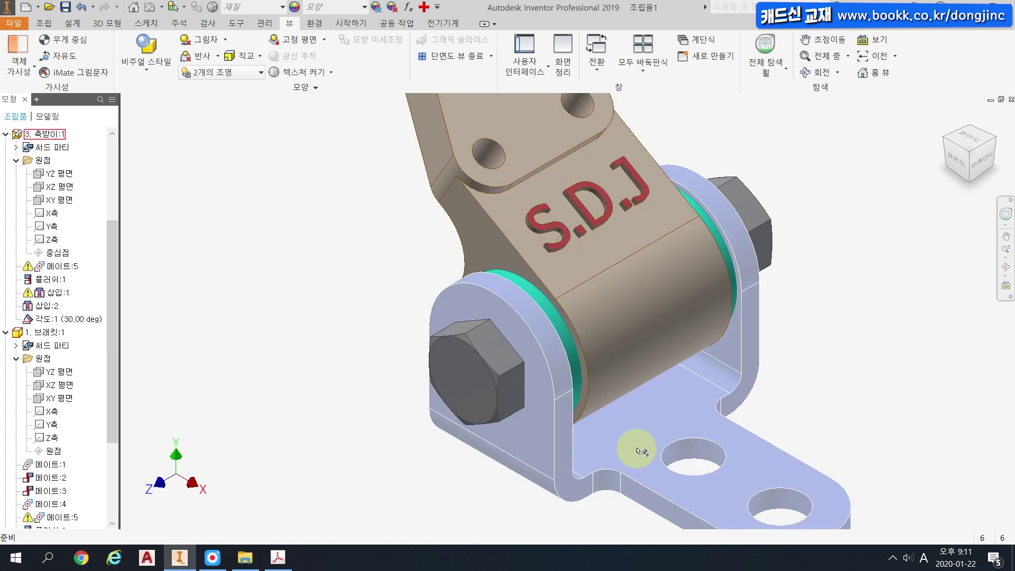
double_click(639, 443)
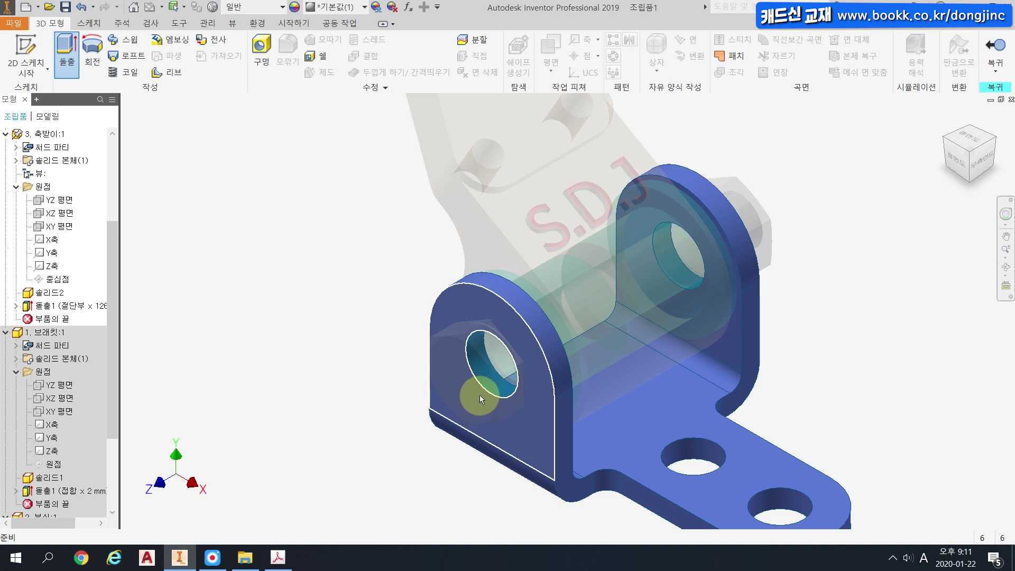
scroll(481, 395, up, 3)
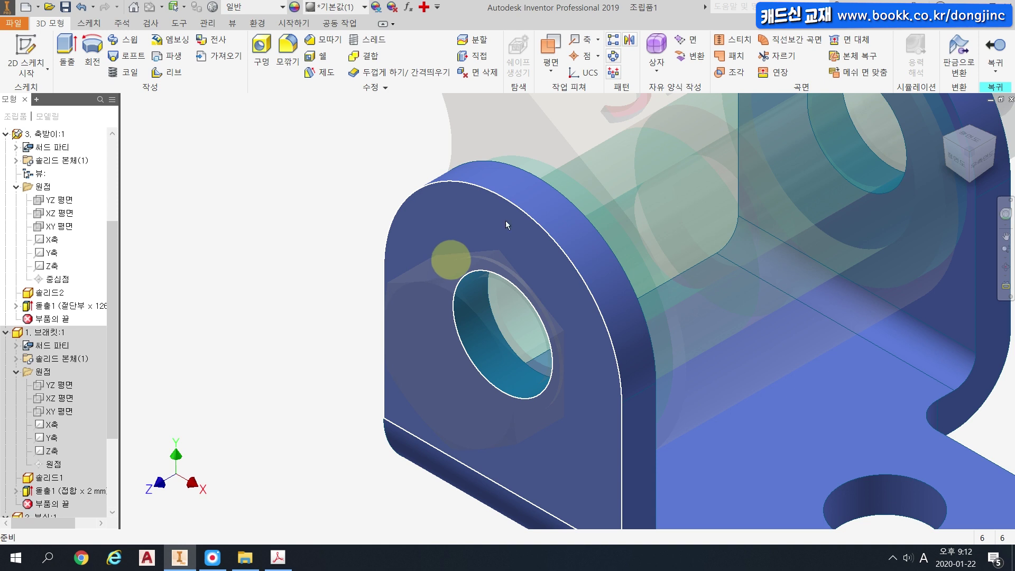
middle_drag(578, 334, 501, 280)
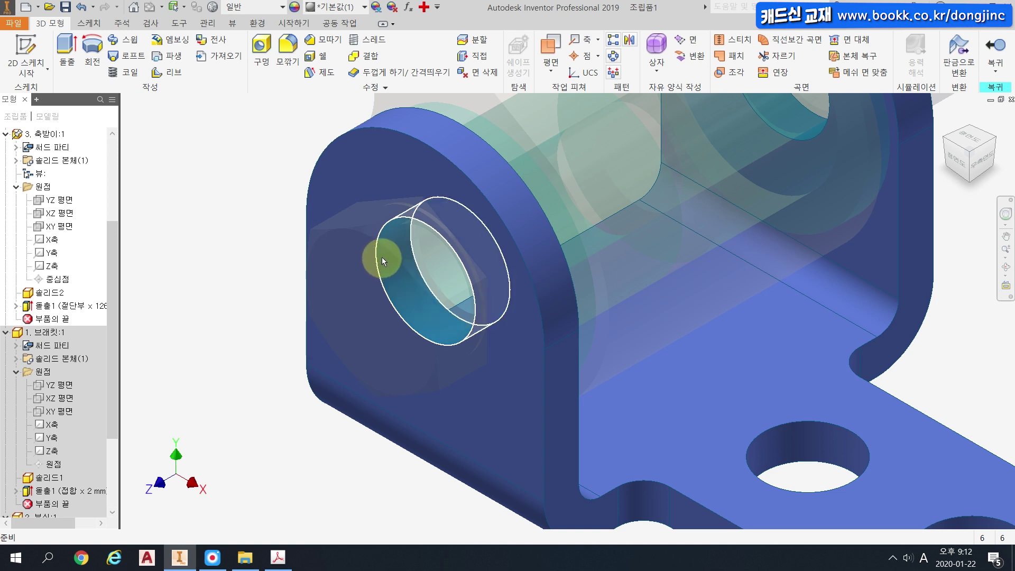
click(996, 50)
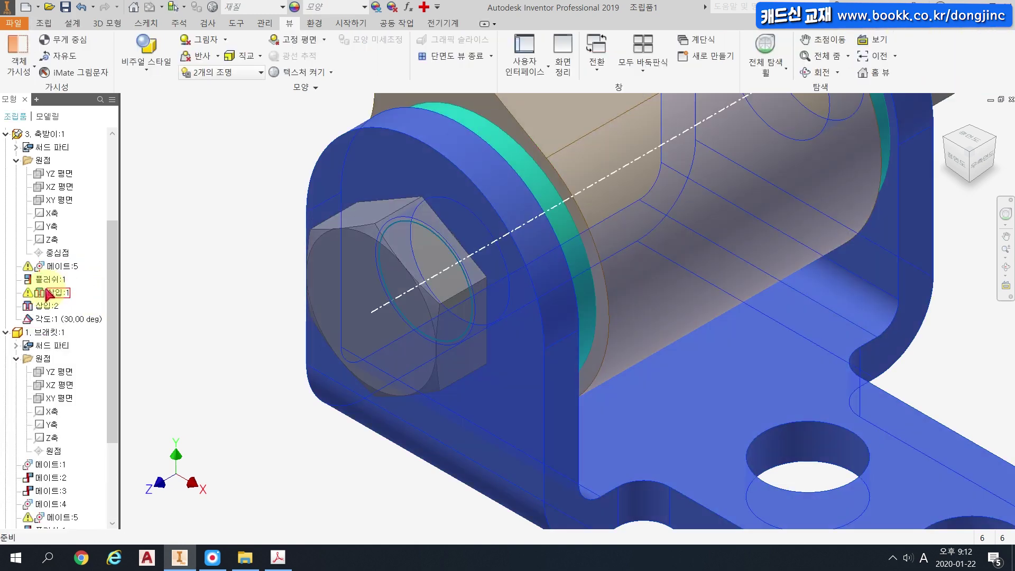
mouse_move(48, 295)
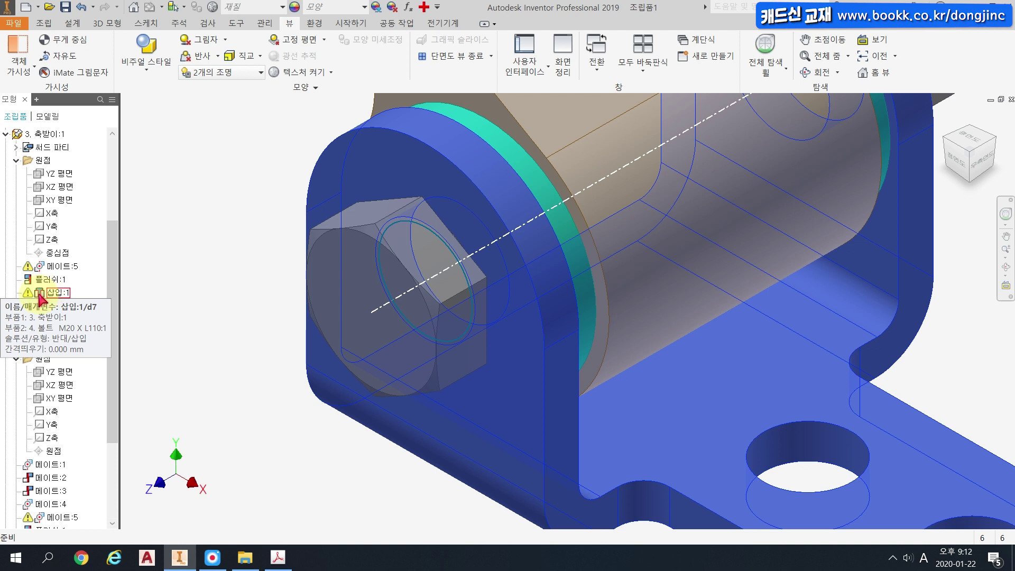
click(41, 294)
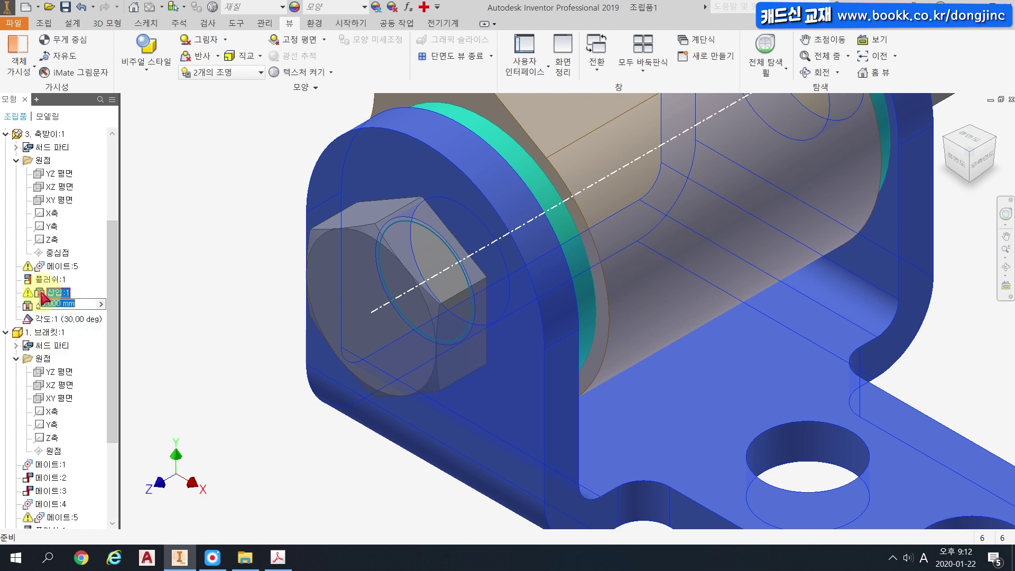
mouse_move(41, 296)
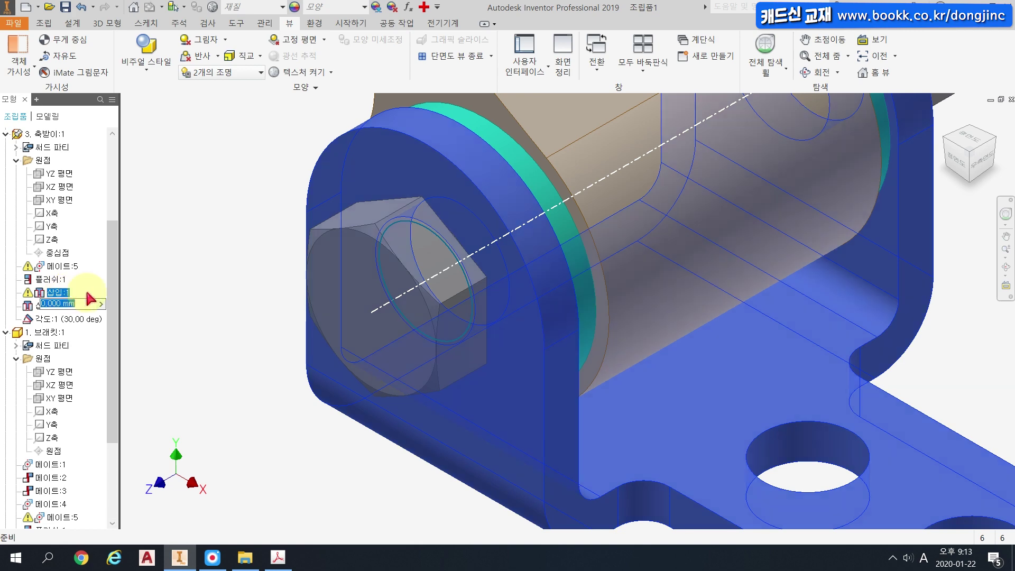
right_click(58, 293)
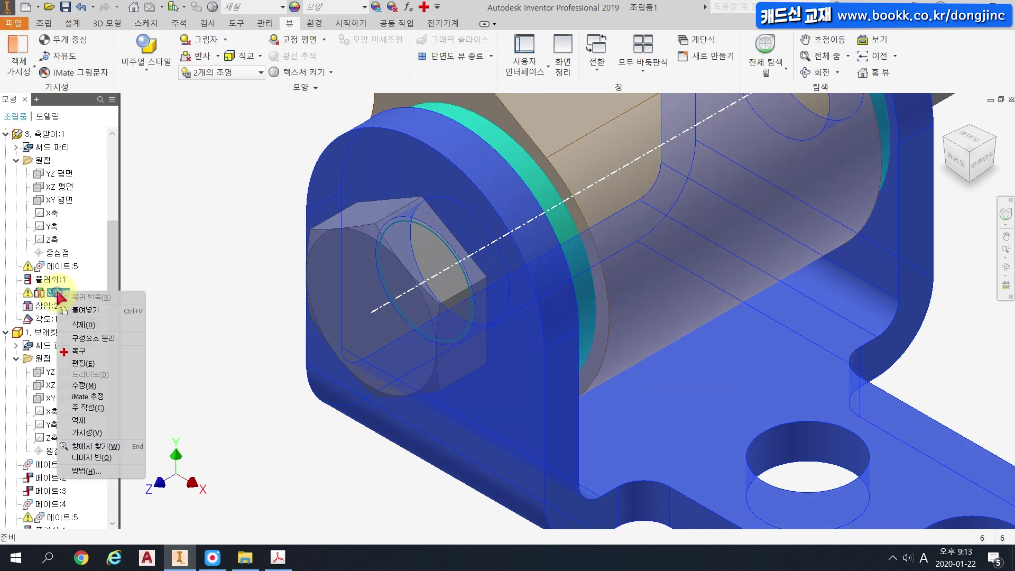
click(99, 366)
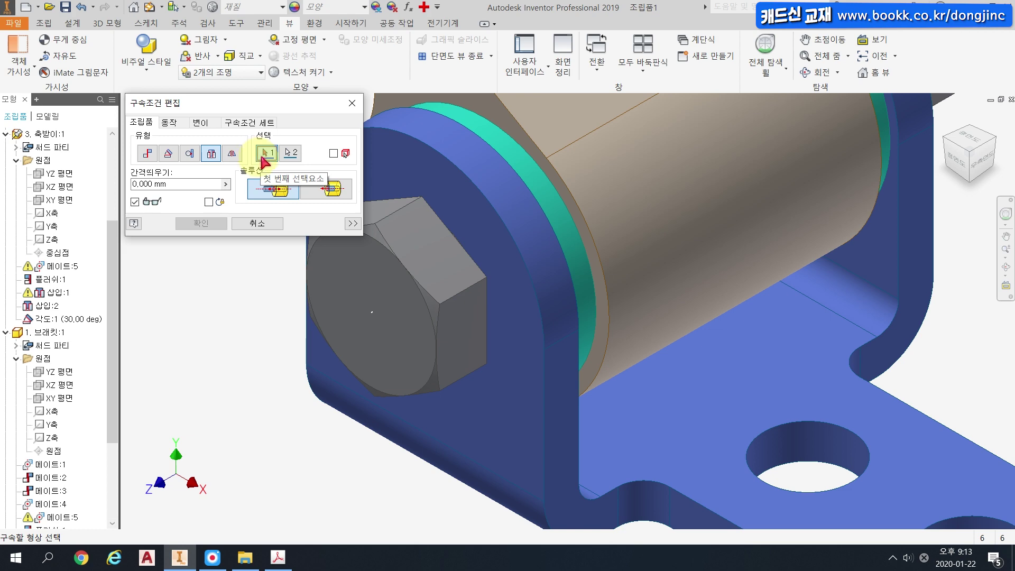
key(Escape)
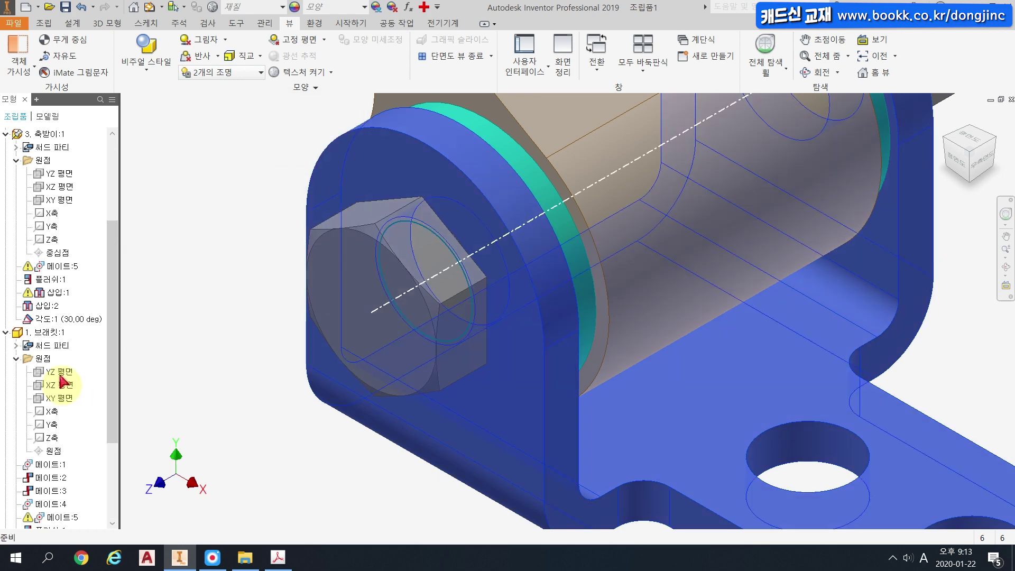
Delete the broken insert constraint between the shaft support and the bolt, and pull the bolt out of the near lug's hole.
click(42, 294)
right_click(42, 289)
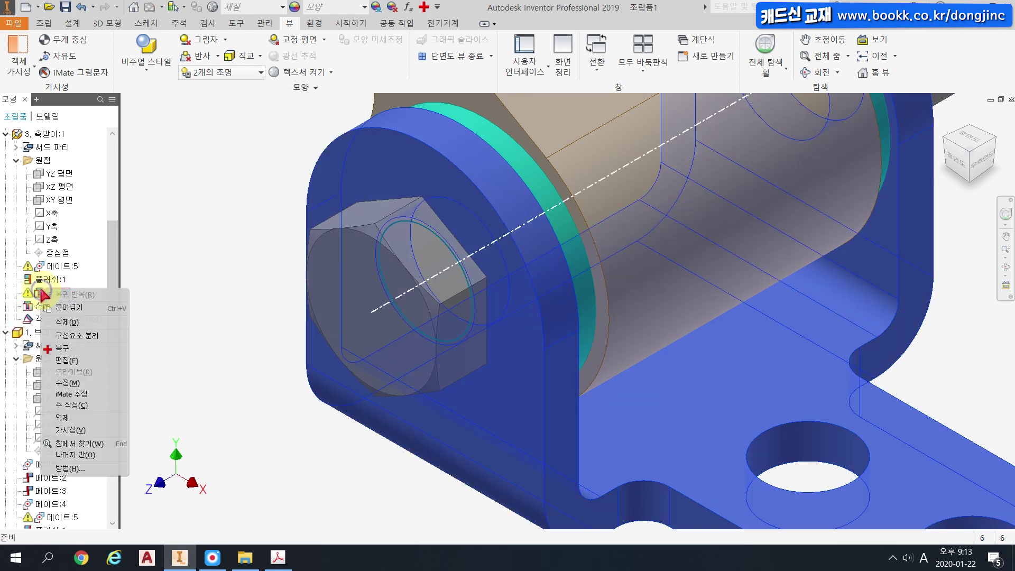
click(69, 322)
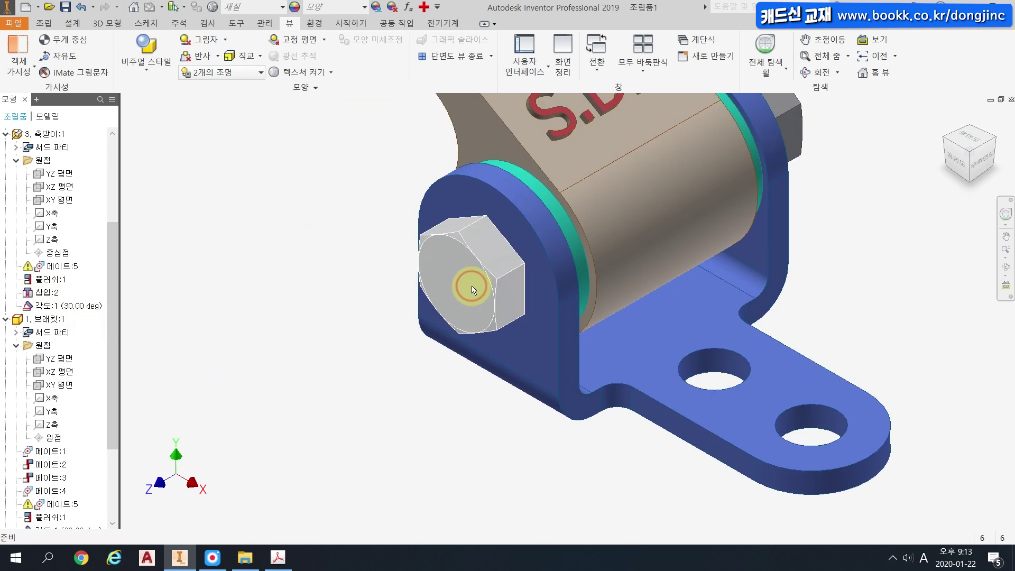
drag(472, 290, 185, 402)
scroll(91, 390, down, 3)
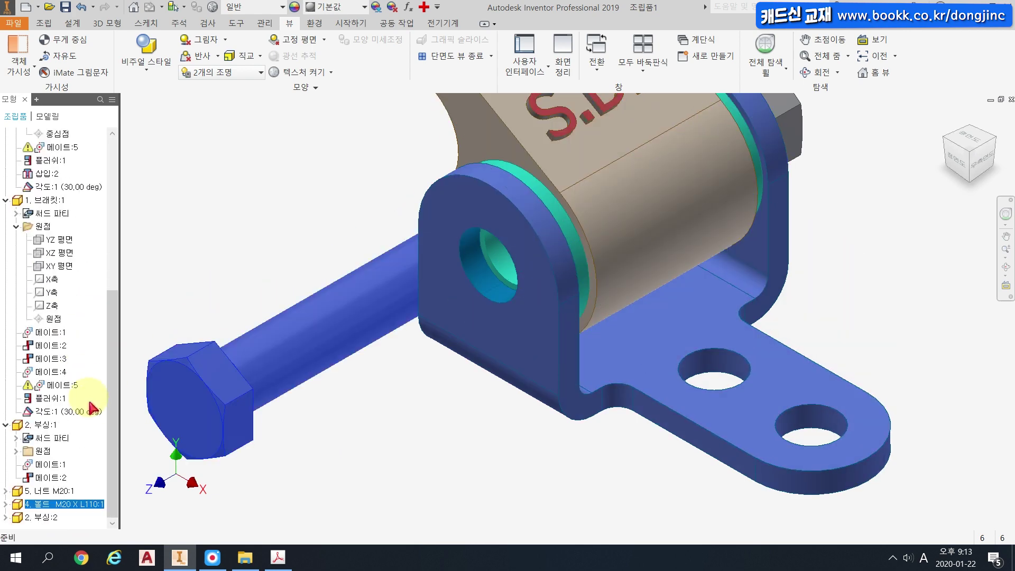
click(5, 504)
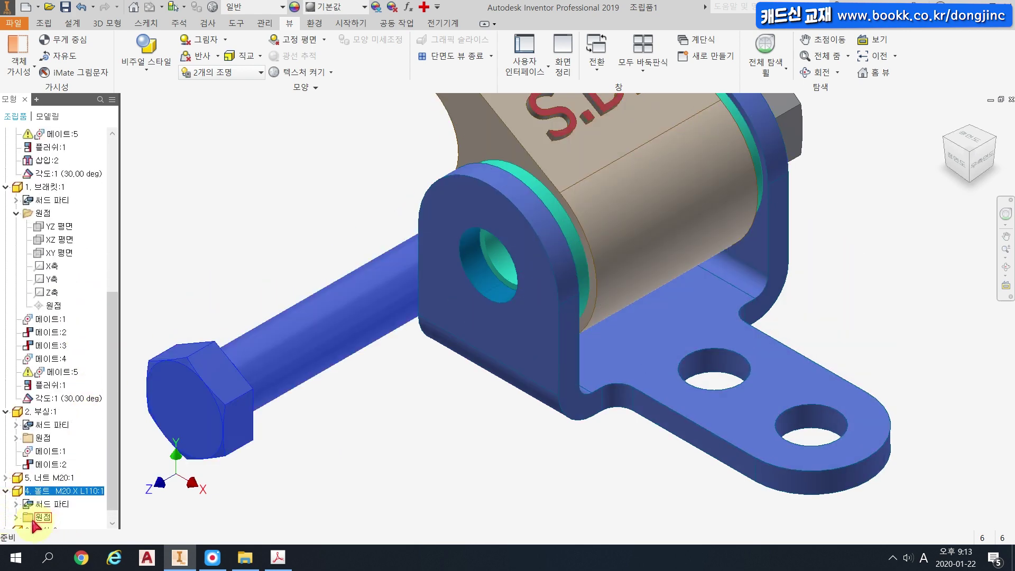
scroll(43, 499, down, 1)
click(241, 222)
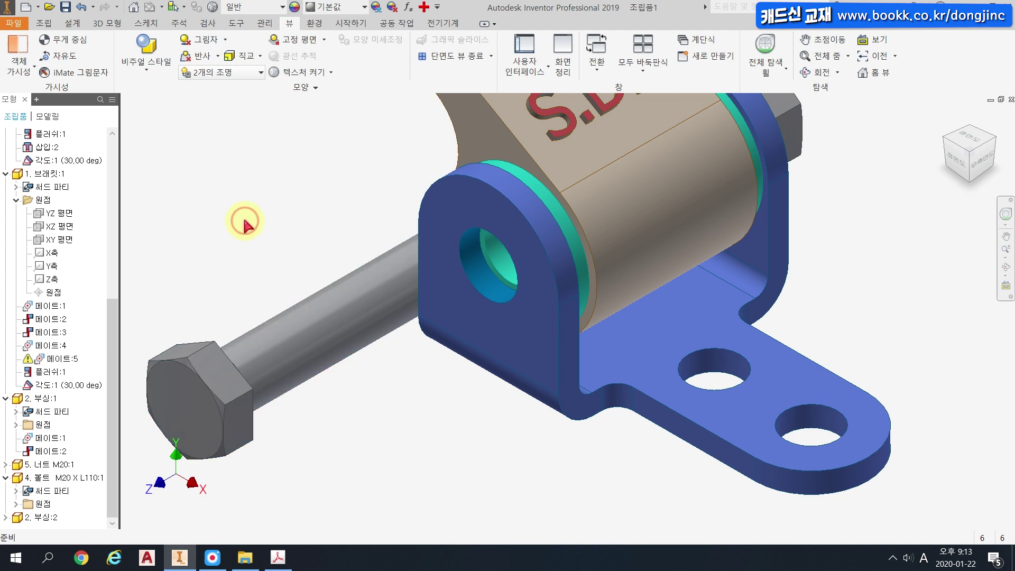
Place an opposed insert constraint with 0 mm offset between the near lug's hole edge and the bolt head's underside edge, accepting the conflicting relationship.
click(44, 23)
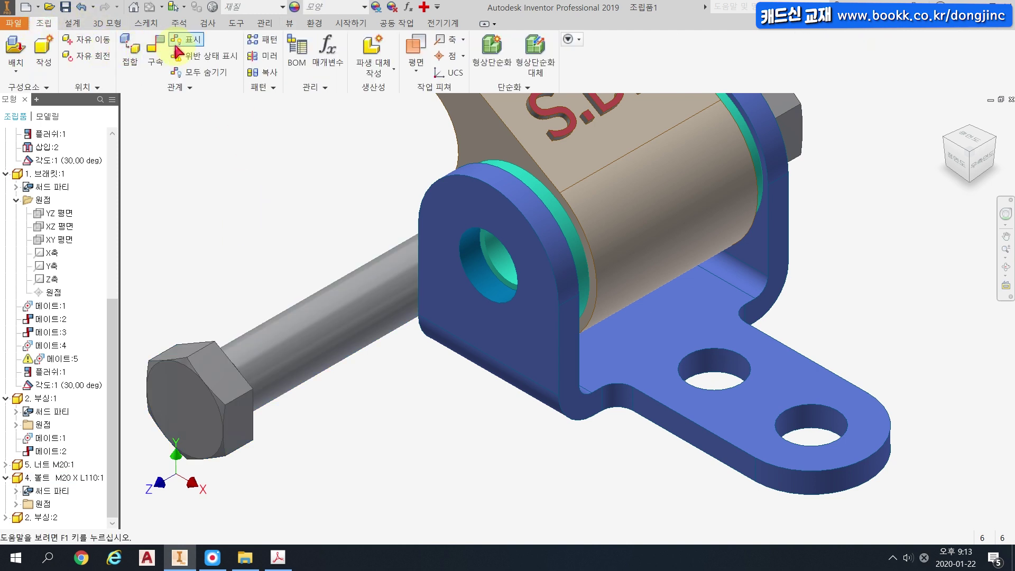
click(158, 65)
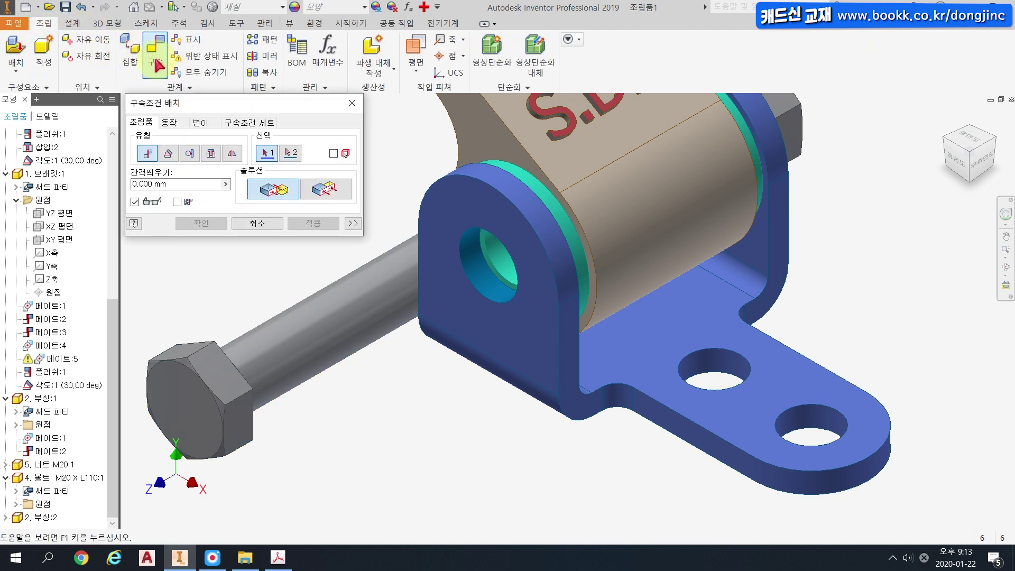
click(211, 153)
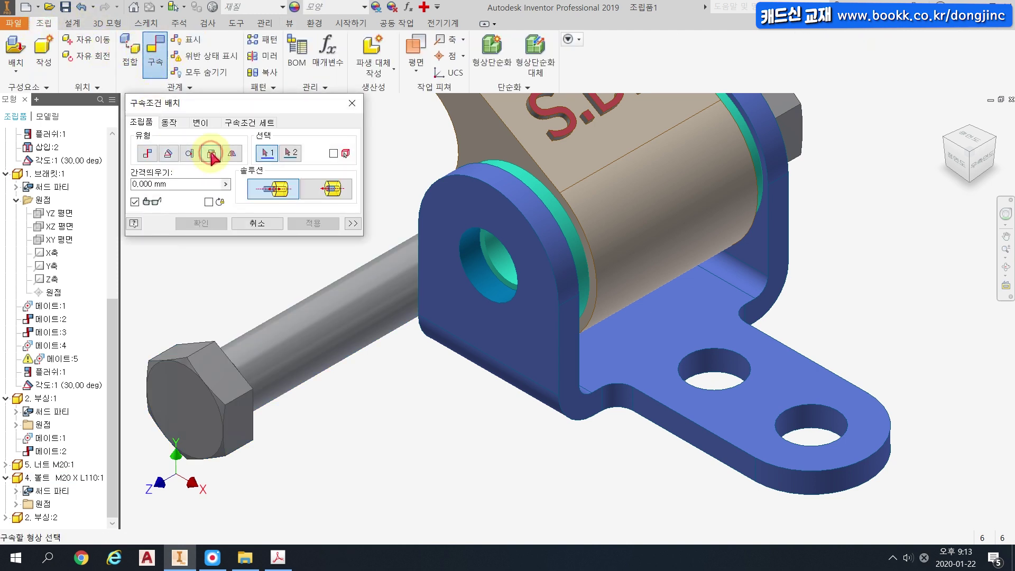
click(462, 244)
shift+middle_drag(447, 449, 316, 426)
scroll(314, 355, down, 5)
click(312, 306)
scroll(518, 352, up, 5)
shift+middle_drag(519, 352, 614, 312)
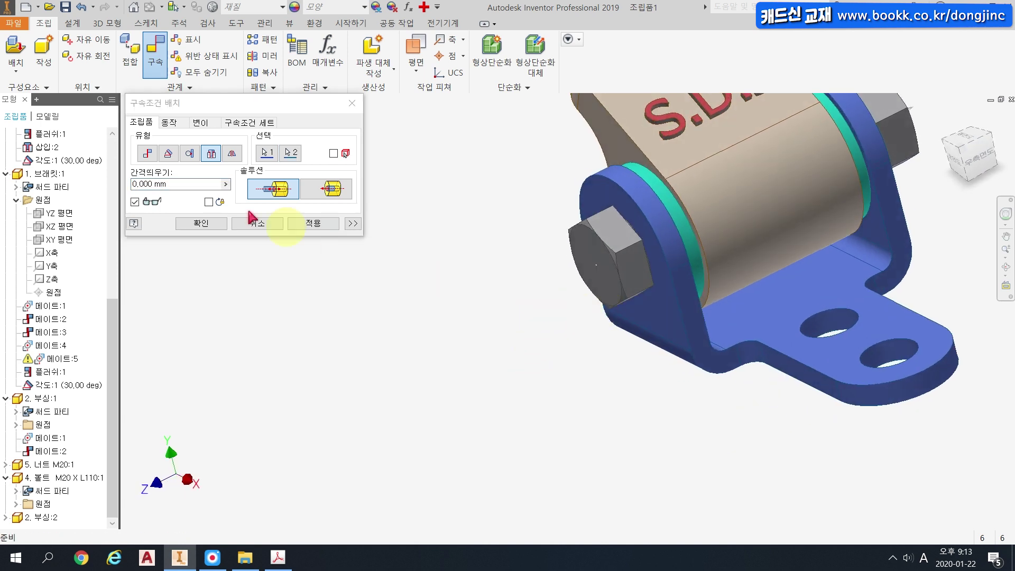
click(206, 231)
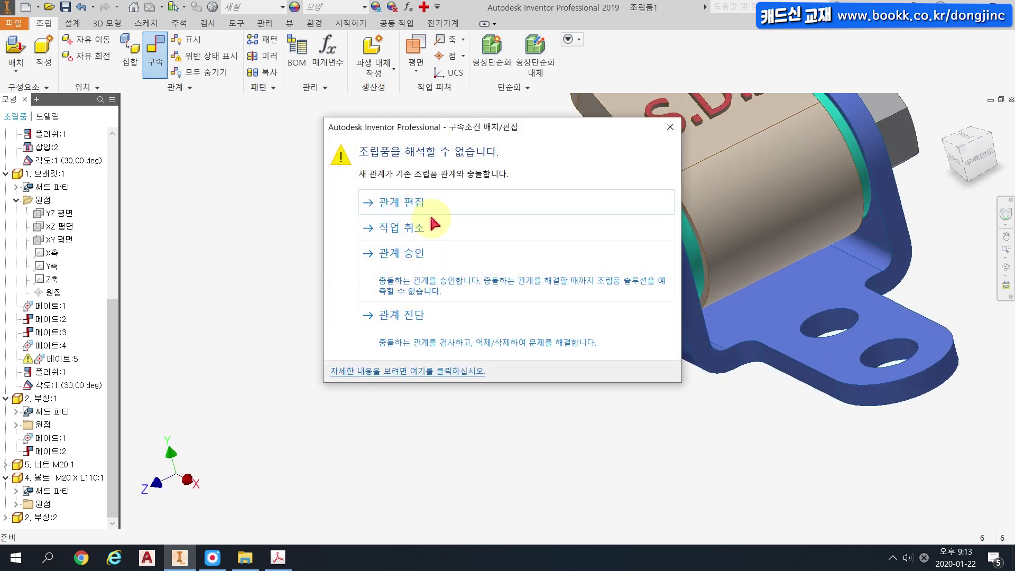
click(412, 257)
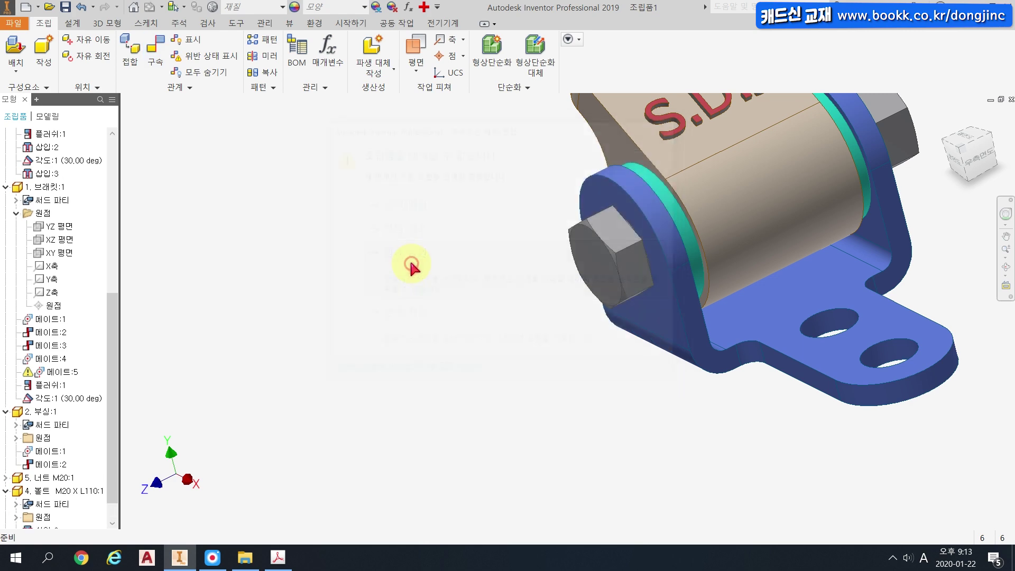
Delete the broken mate constraint between the bracket and the shaft support, and pull the bracket with its bushings off the bolt.
click(51, 373)
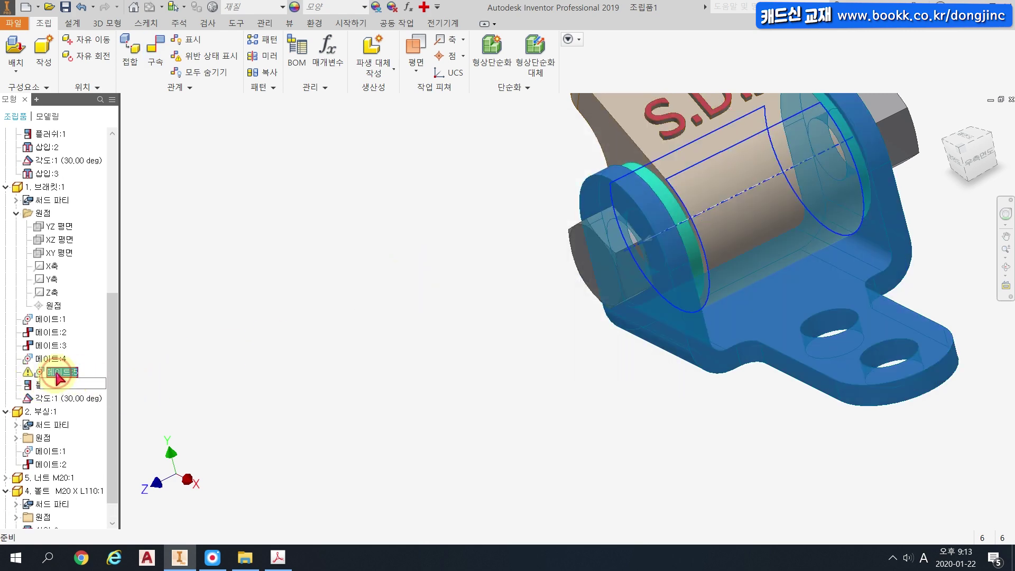
click(91, 361)
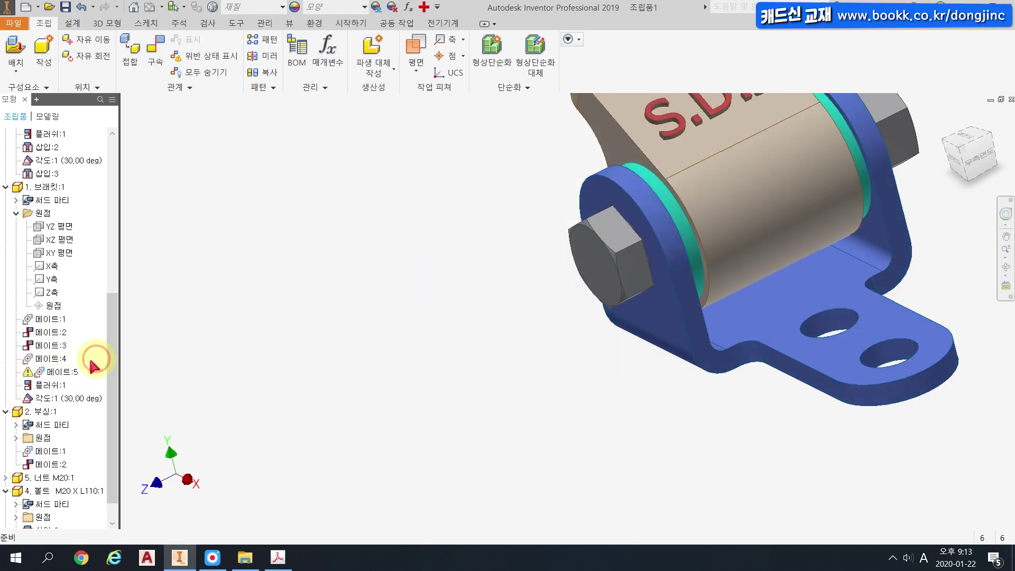
right_click(42, 372)
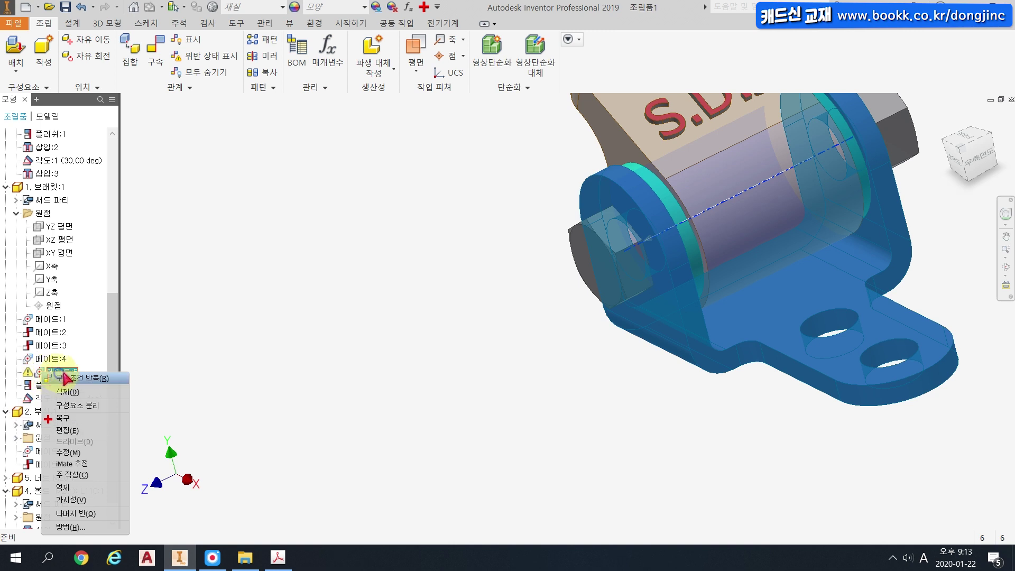
click(79, 392)
scroll(312, 331, down, 3)
drag(504, 308, 323, 275)
middle_drag(326, 282, 301, 365)
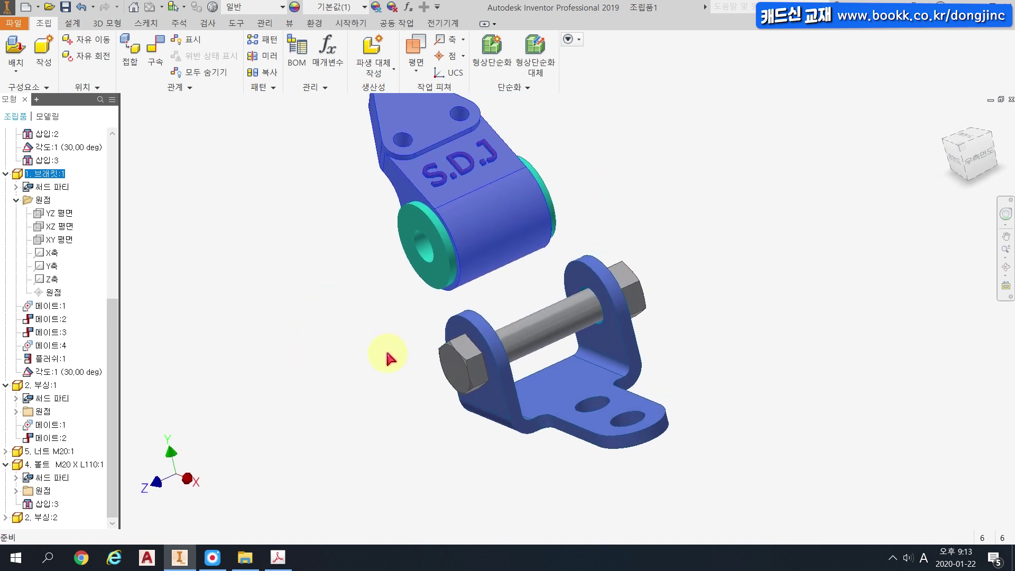
drag(471, 214, 494, 233)
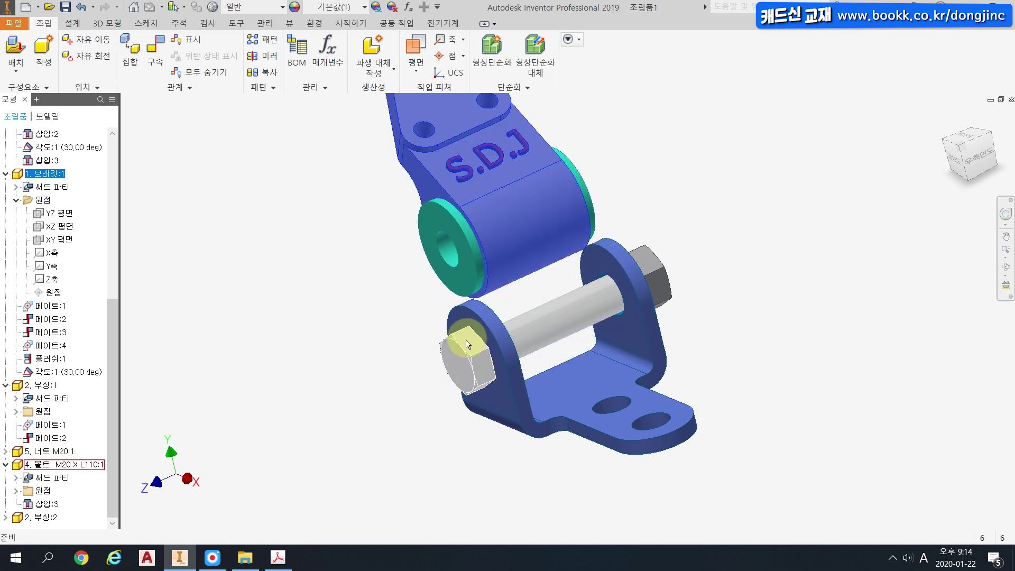
Place a mate constraint with 0 mm offset between the axis of the bracket's barrel and the axis of the far lug's rounded end.
click(378, 297)
click(155, 50)
click(595, 235)
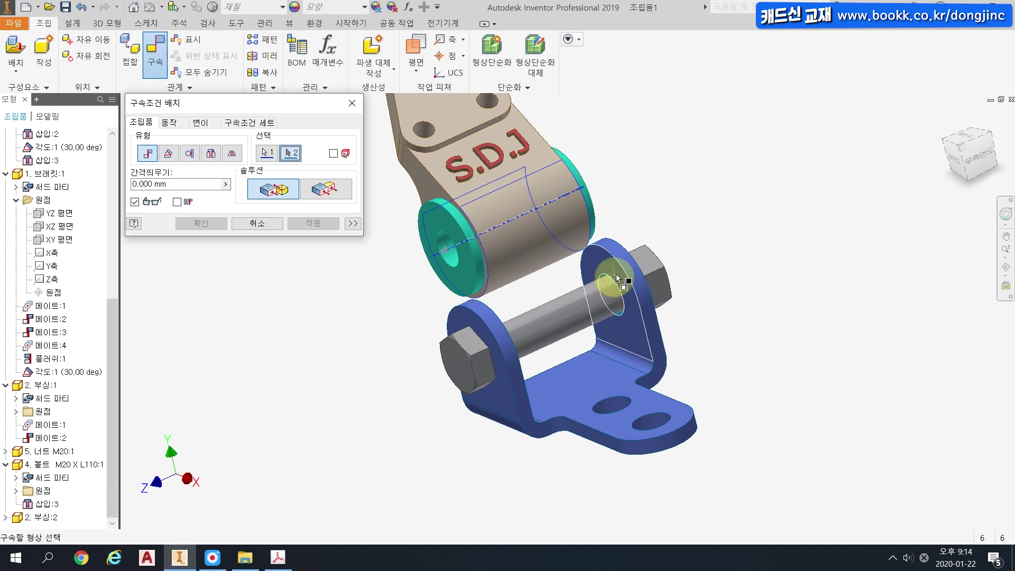
click(625, 253)
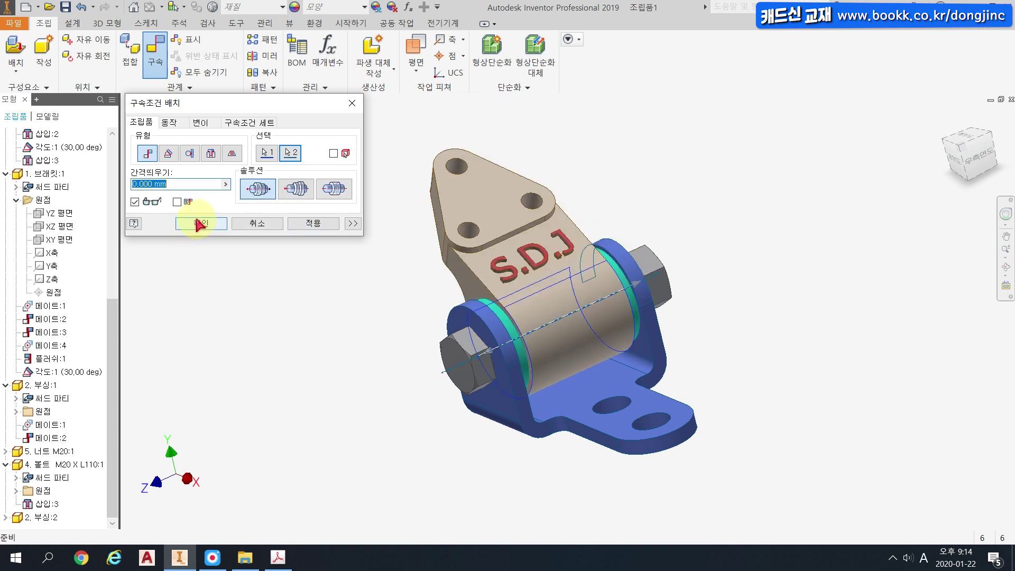
click(199, 225)
Return to the home view and run an interference analysis on all components of the assembly.
click(947, 117)
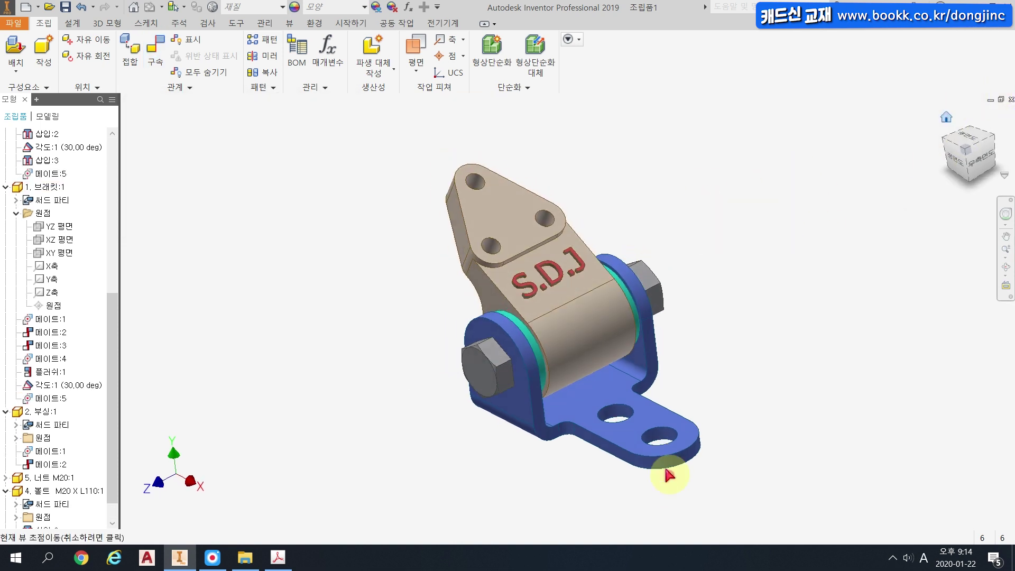
middle_drag(832, 411, 866, 368)
middle_drag(841, 450, 839, 485)
click(850, 547)
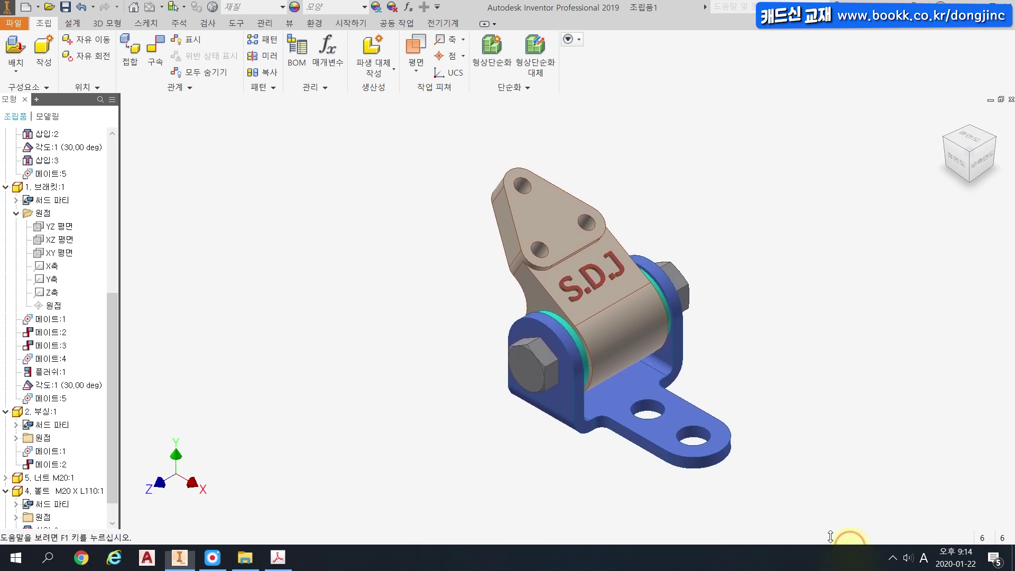
drag(831, 537, 718, 541)
click(801, 483)
drag(845, 500, 332, 130)
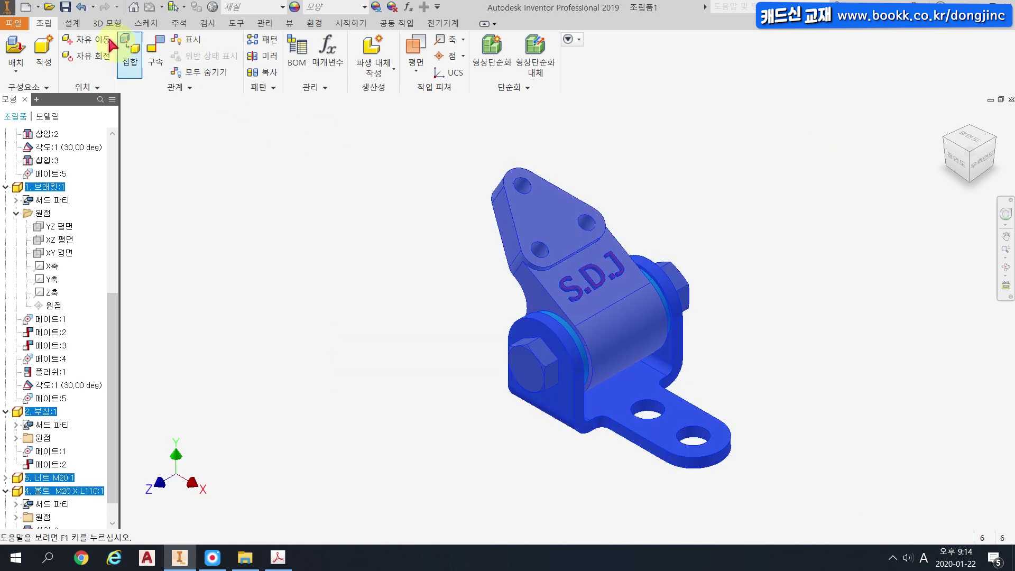
click(207, 24)
click(7, 61)
Examine the detected interference from the right side view, close the analysis result, and restore the home view.
click(258, 133)
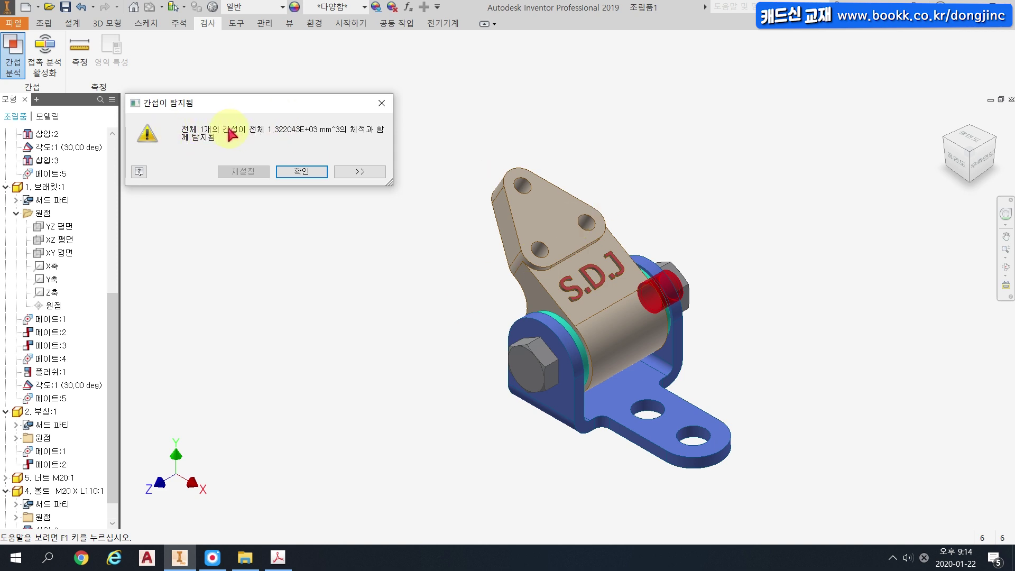
click(981, 157)
scroll(634, 365, down, 3)
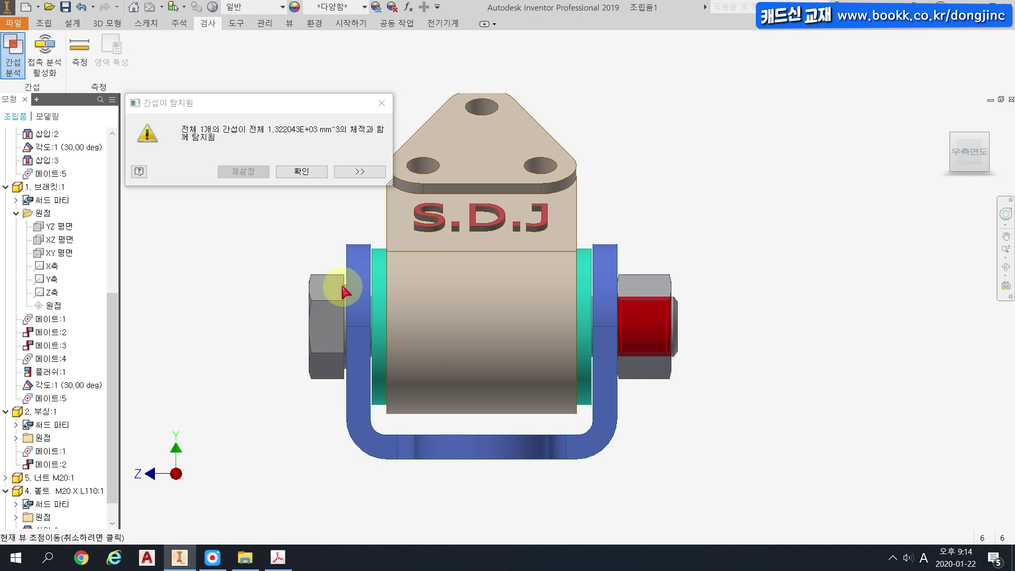
mouse_move(372, 291)
mouse_down()
mouse_move(331, 339)
mouse_move(374, 317)
mouse_move(365, 290)
mouse_up()
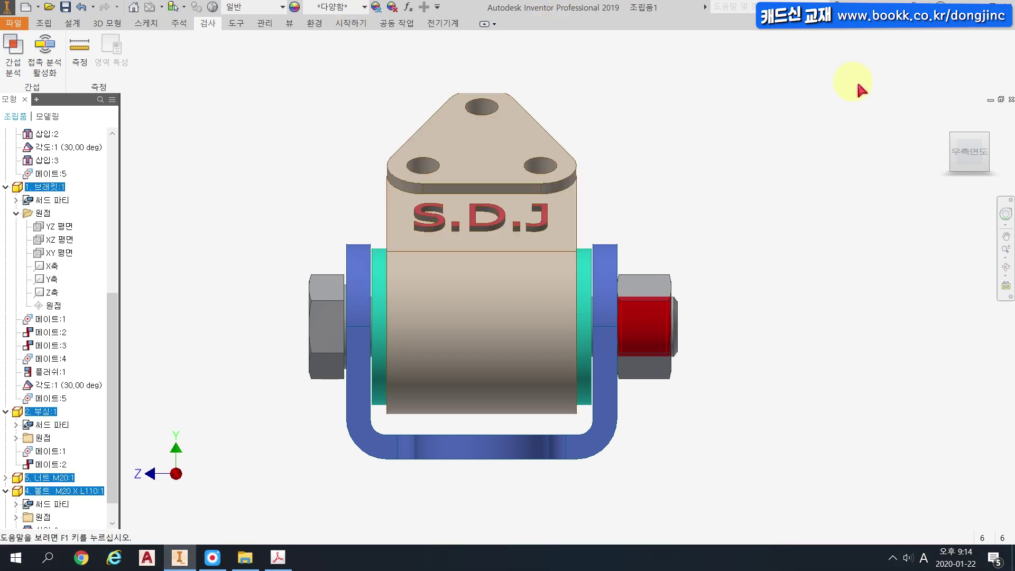
click(947, 117)
click(654, 236)
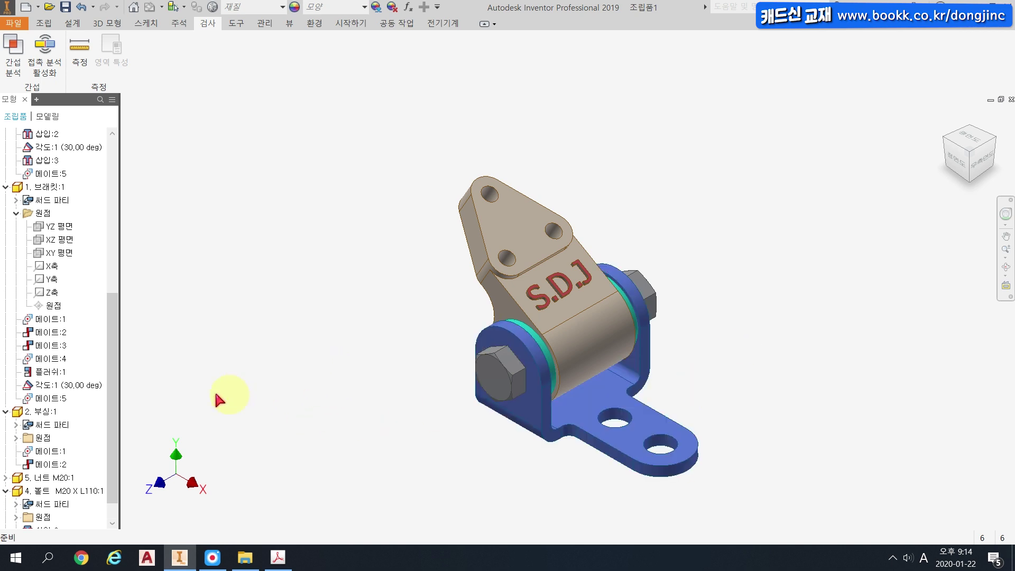
drag(111, 407, 111, 254)
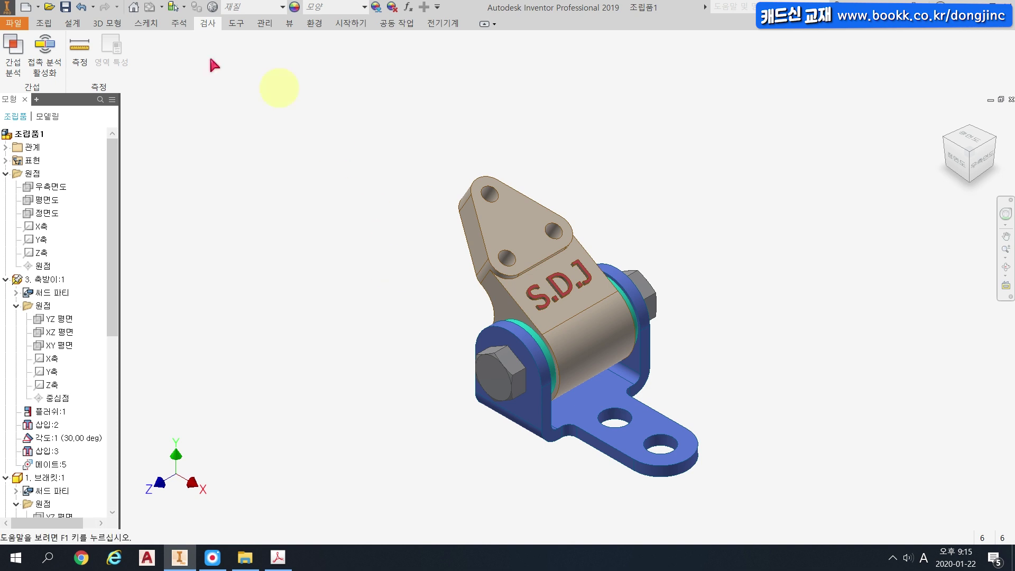
click(44, 24)
click(154, 64)
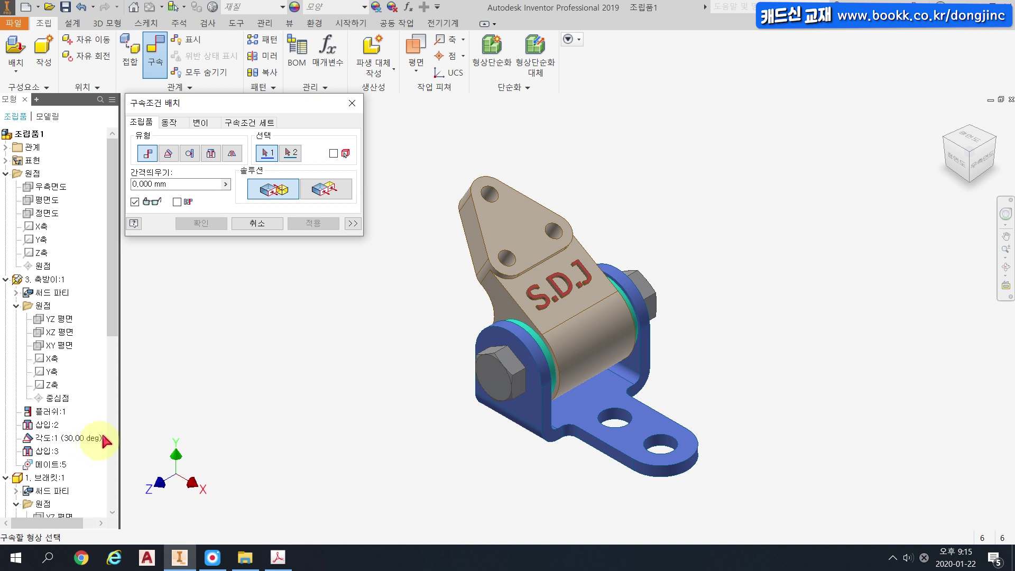
click(257, 223)
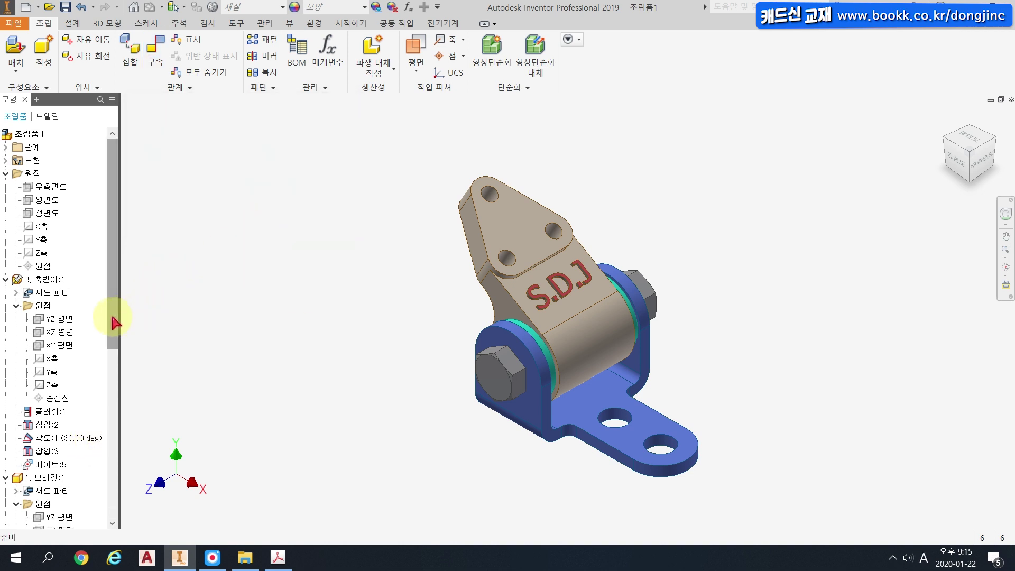
Review the shaft support's flush, insert, angle and mate constraints one by one, checking which geometry each of them joins.
drag(113, 328, 104, 376)
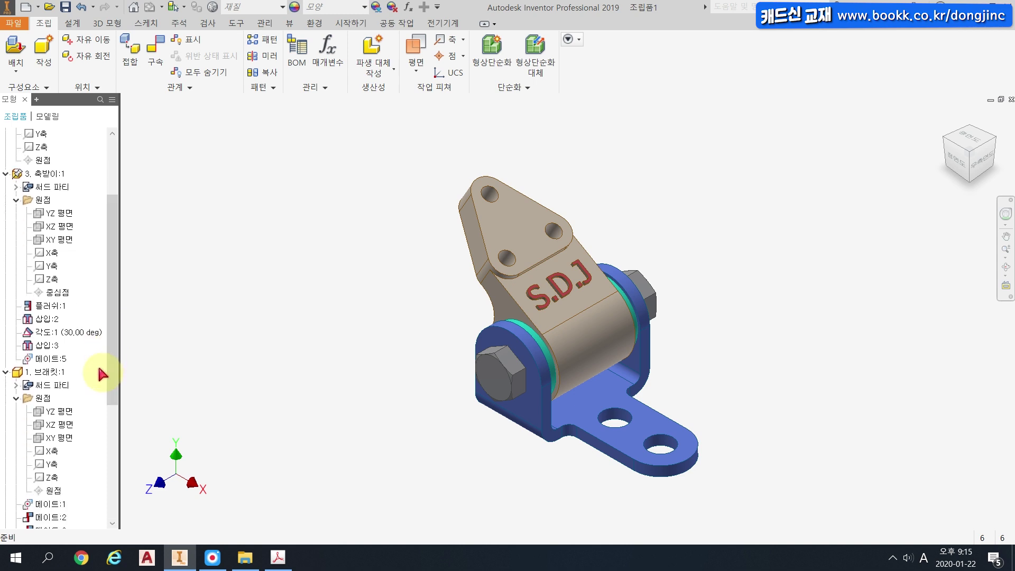
click(46, 305)
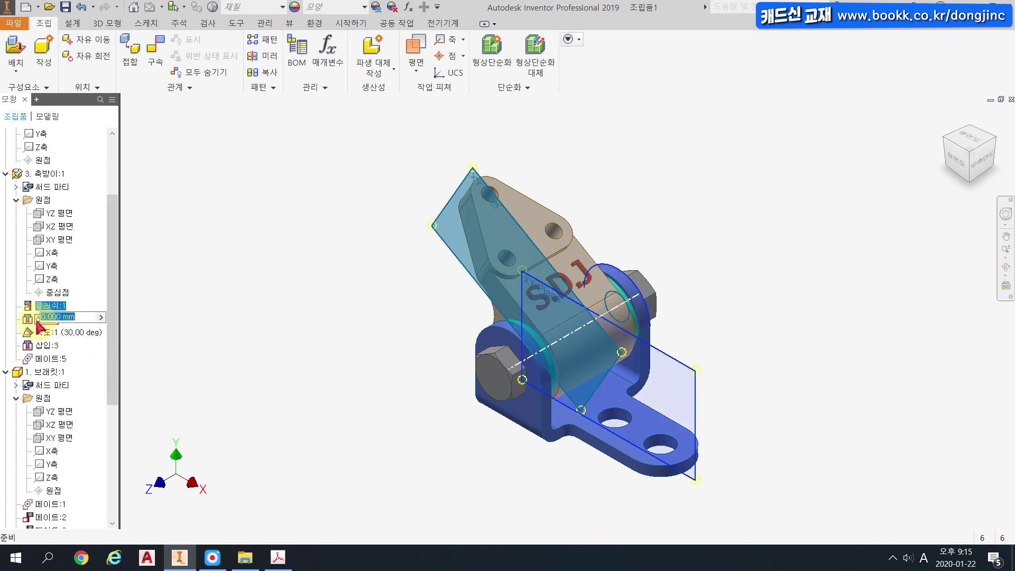
click(42, 319)
click(31, 332)
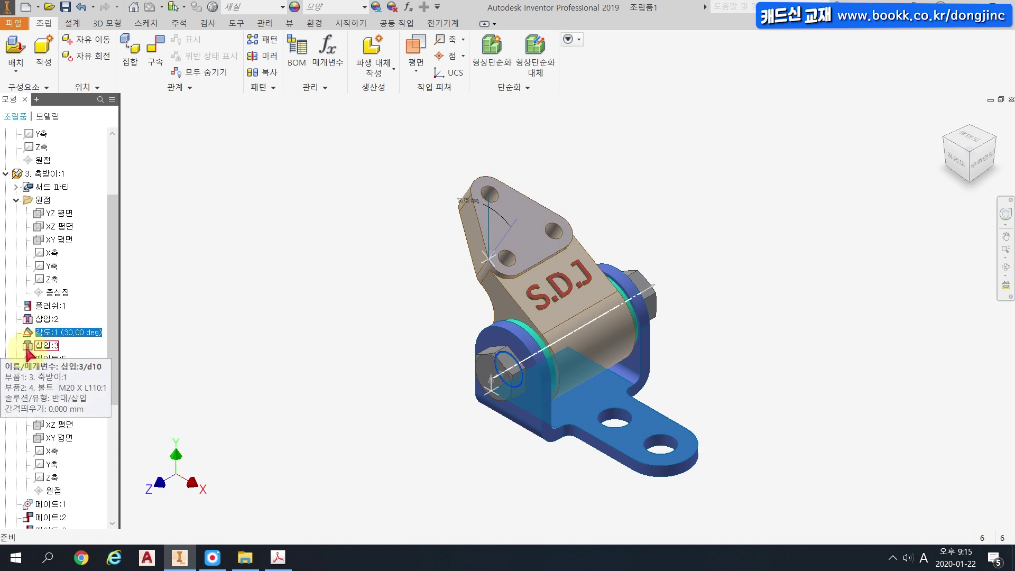
click(36, 359)
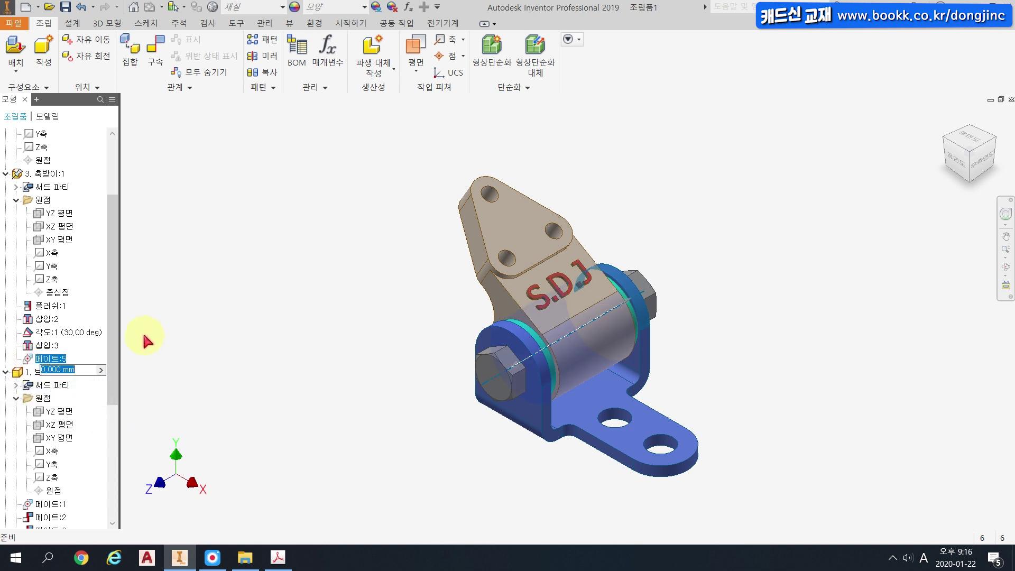
click(182, 329)
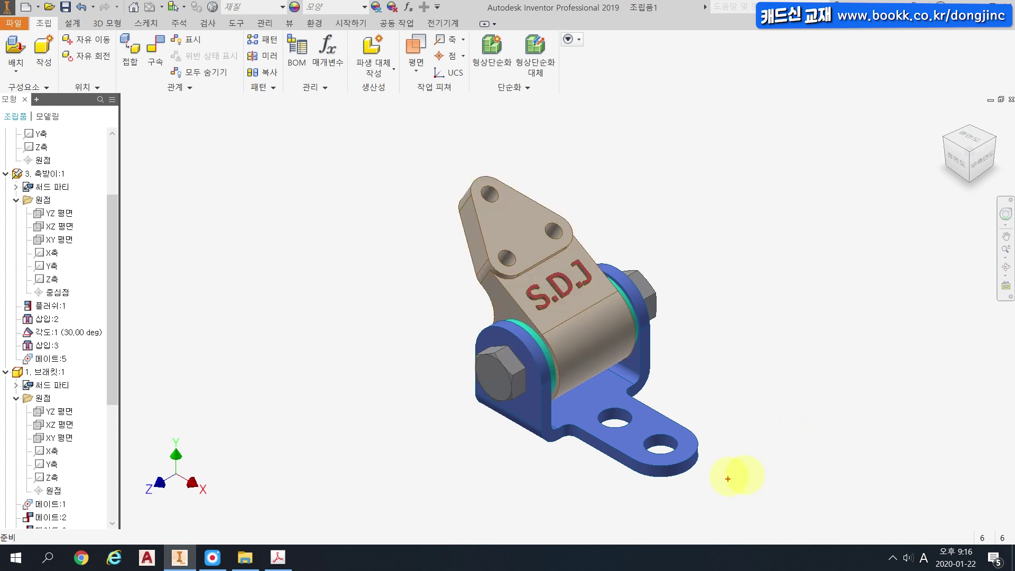
mouse_move(699, 485)
mouse_down()
mouse_move(386, 414)
mouse_move(612, 95)
mouse_move(787, 423)
mouse_move(667, 528)
mouse_up()
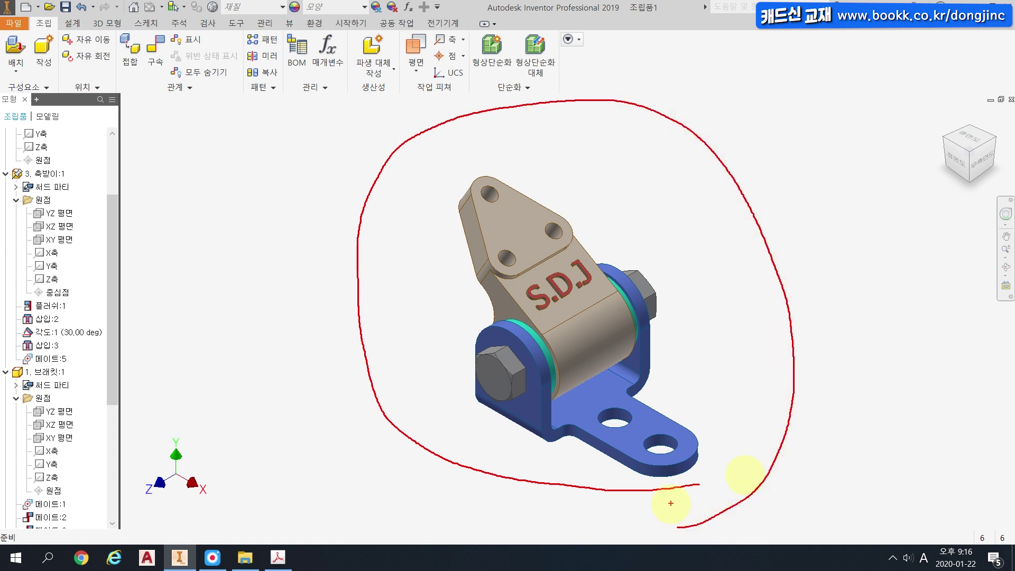